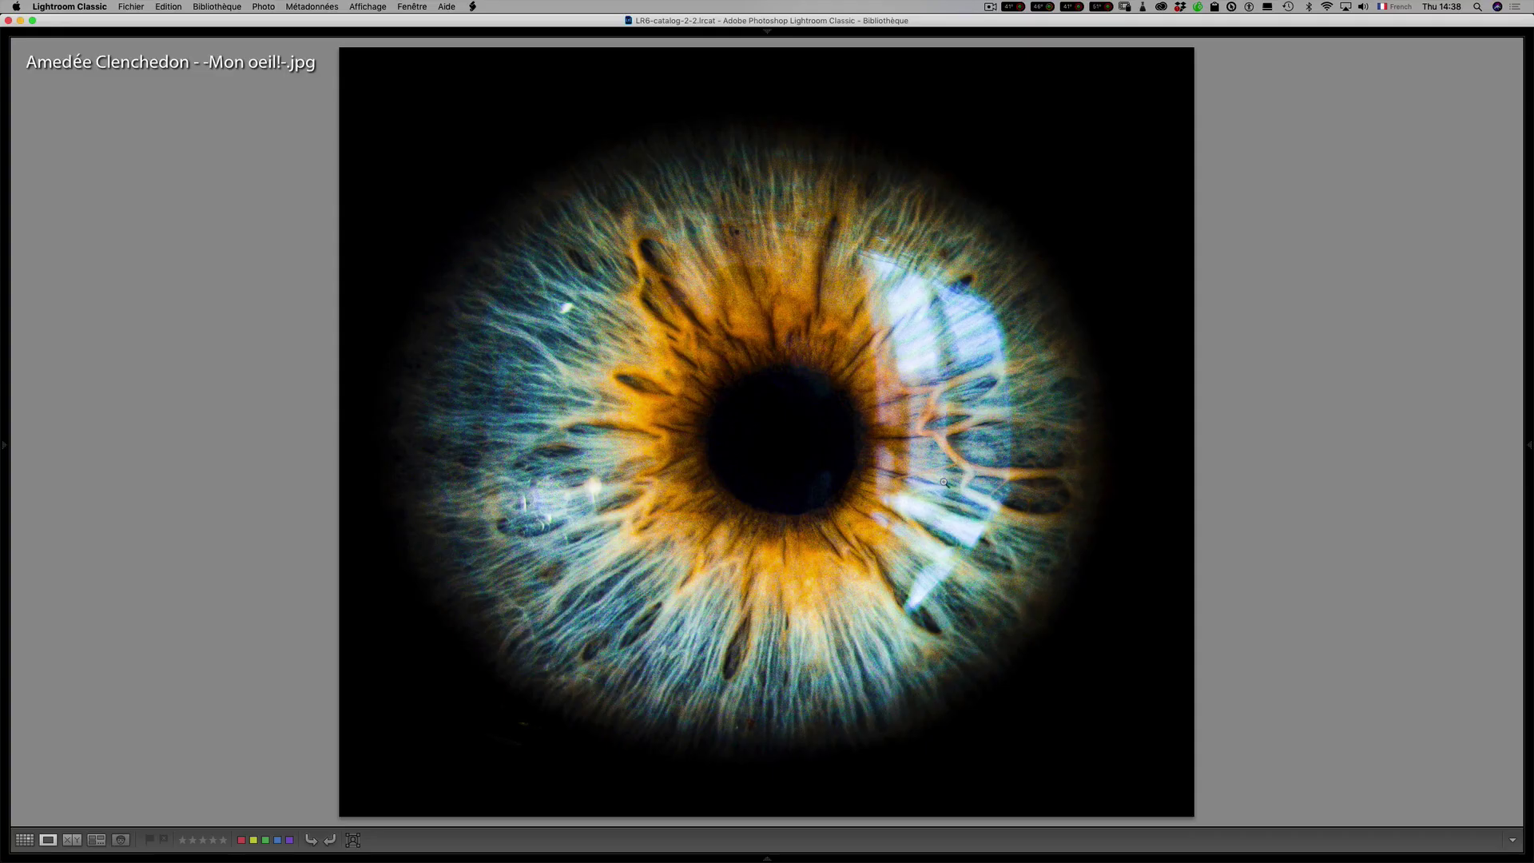
Look over the eye-themed photos in the library grid, then open the damselfly photo in large view.
key("g")
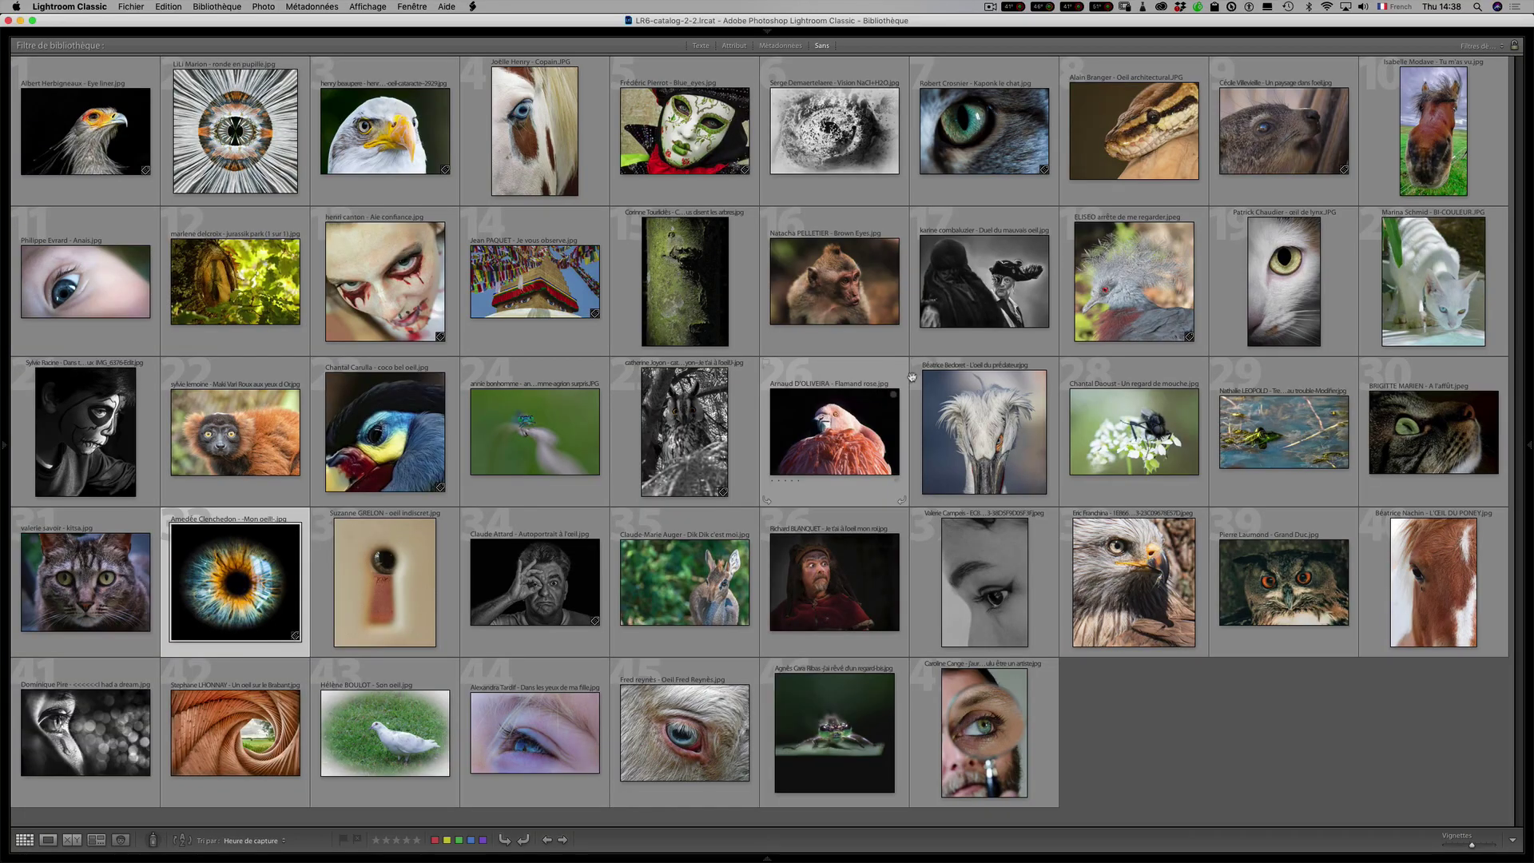
double_click(249, 728)
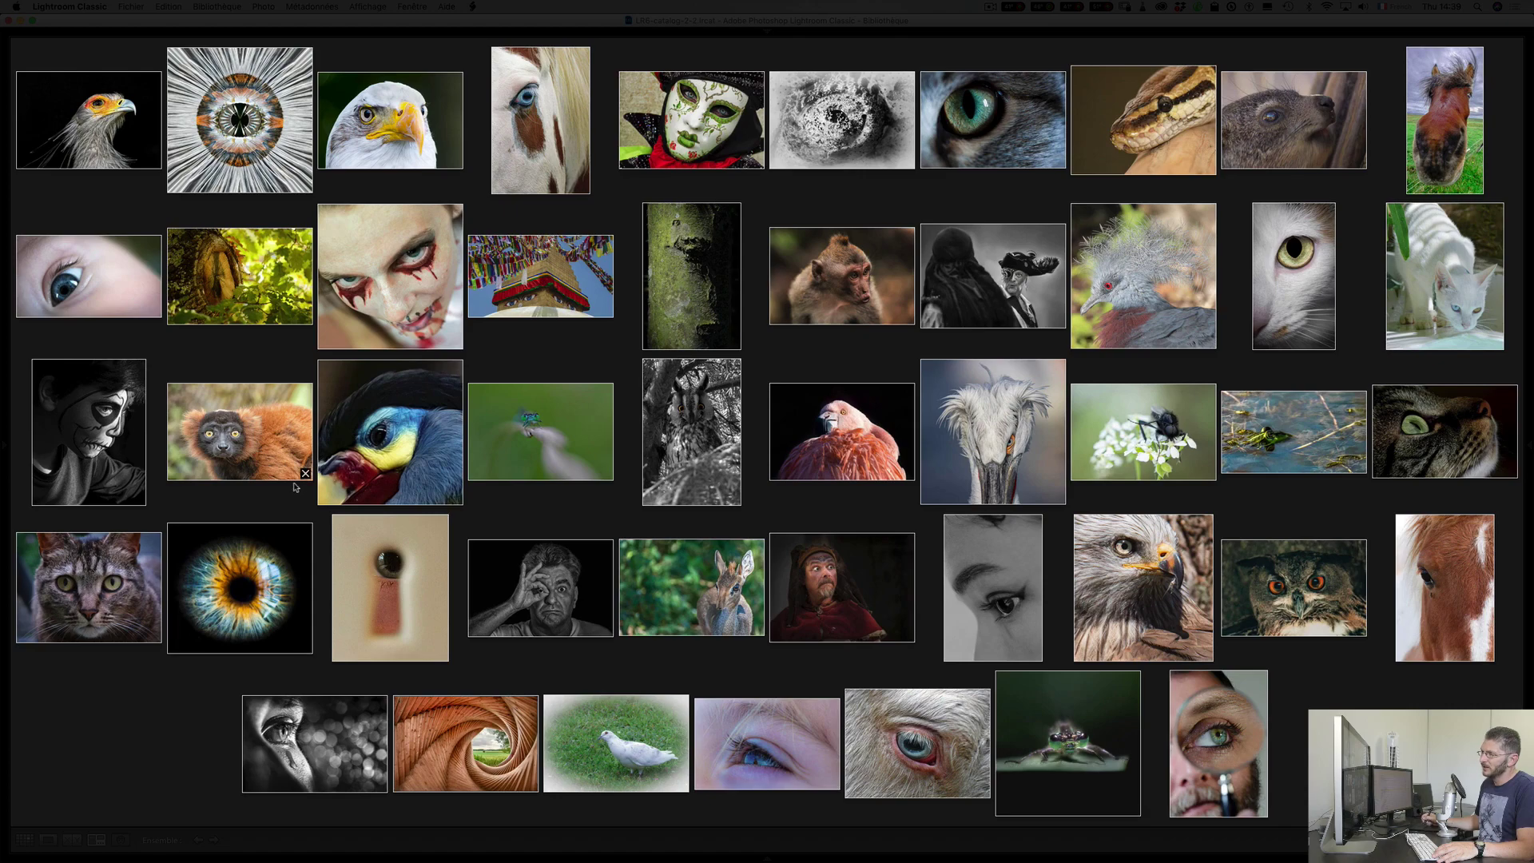
key("ctrl+Return")
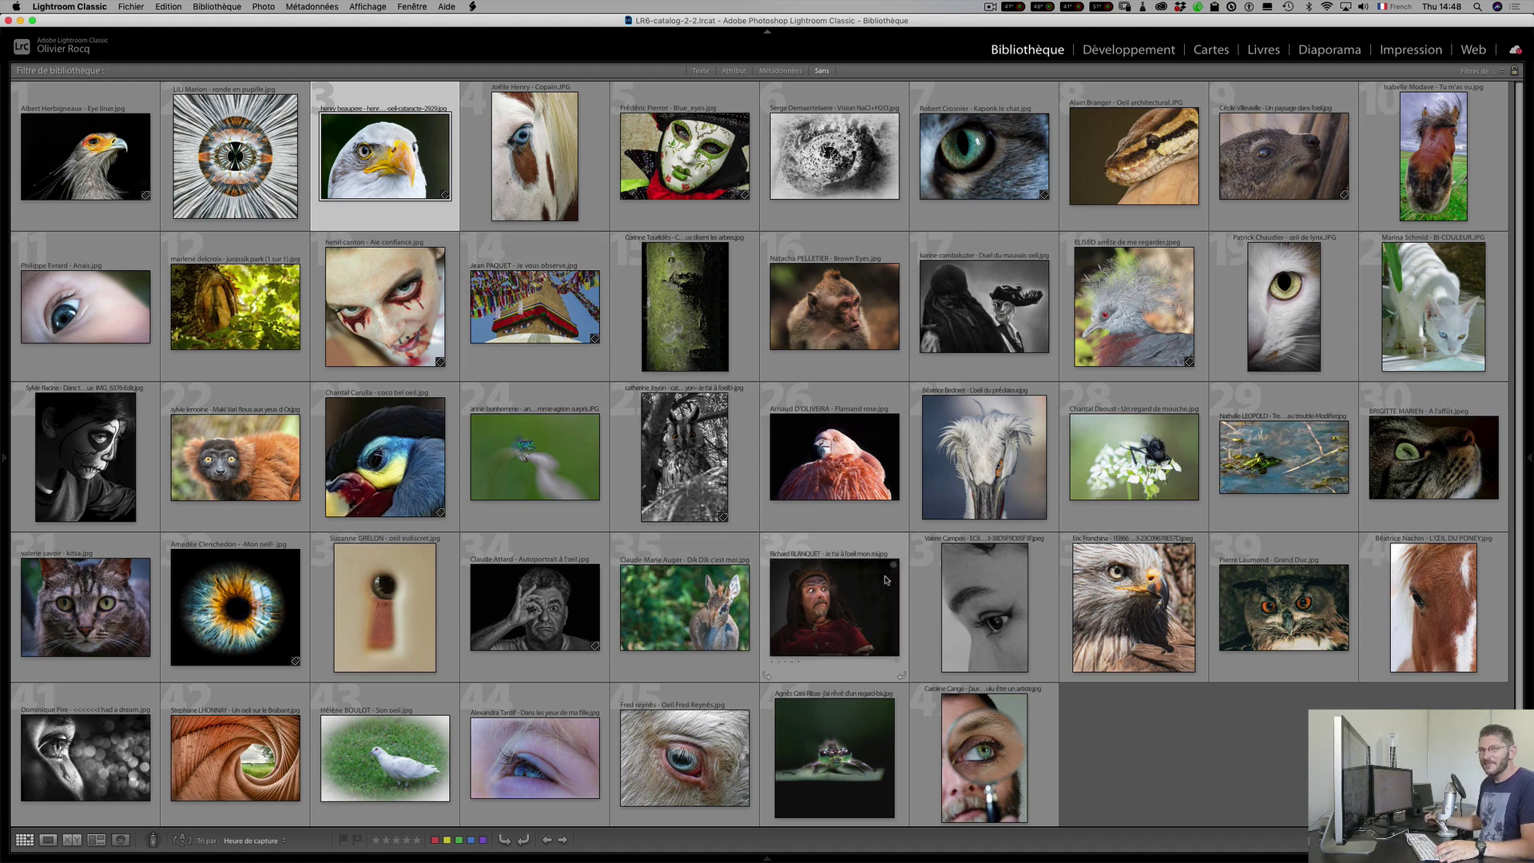
double_click(502, 448)
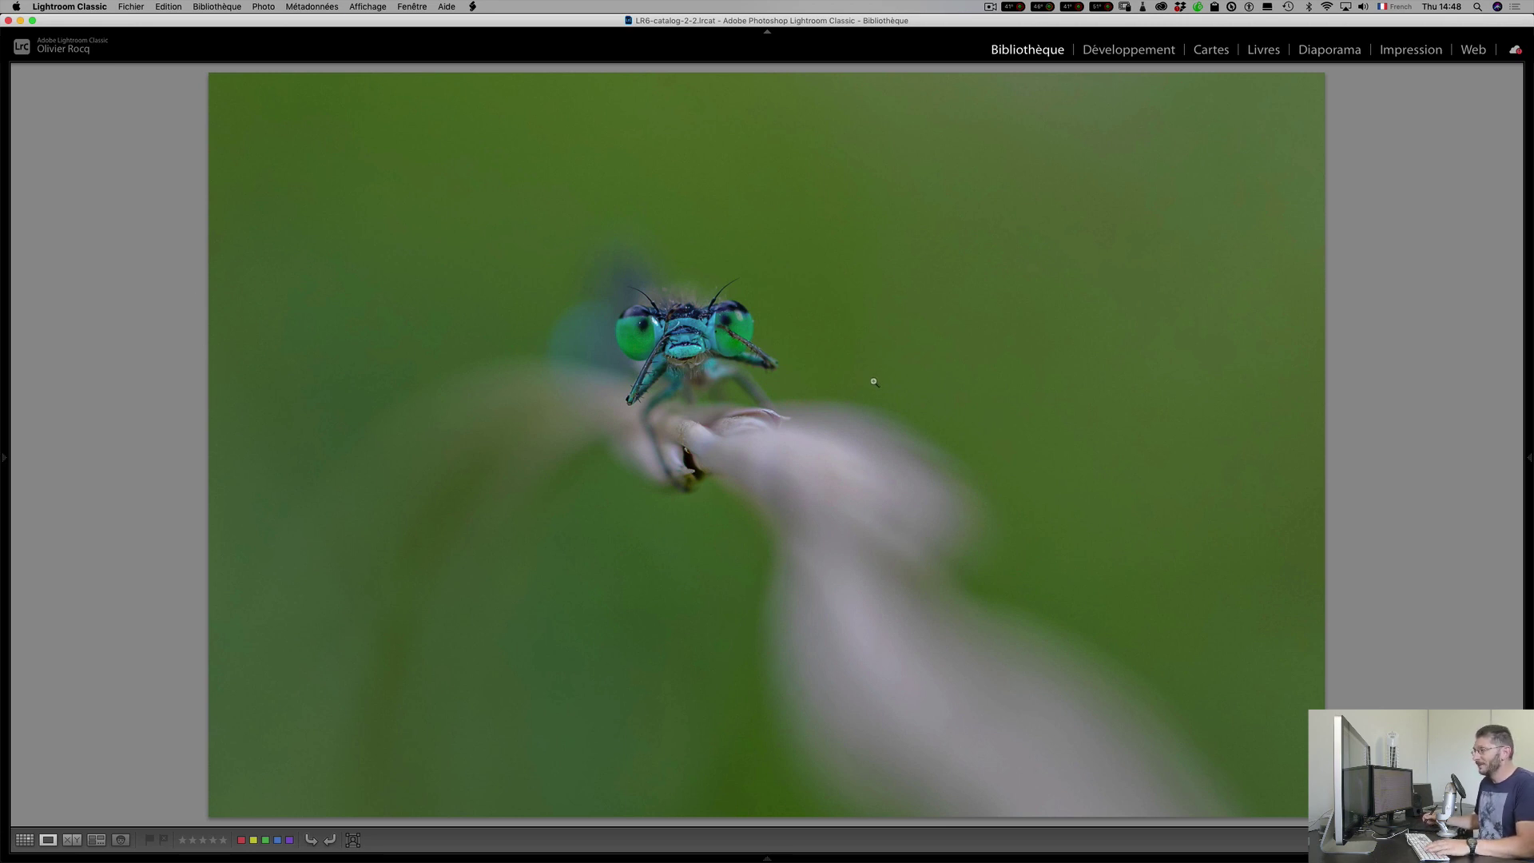
Try a slightly tighter crop of the damselfly photo from its upper-left corner.
key("r")
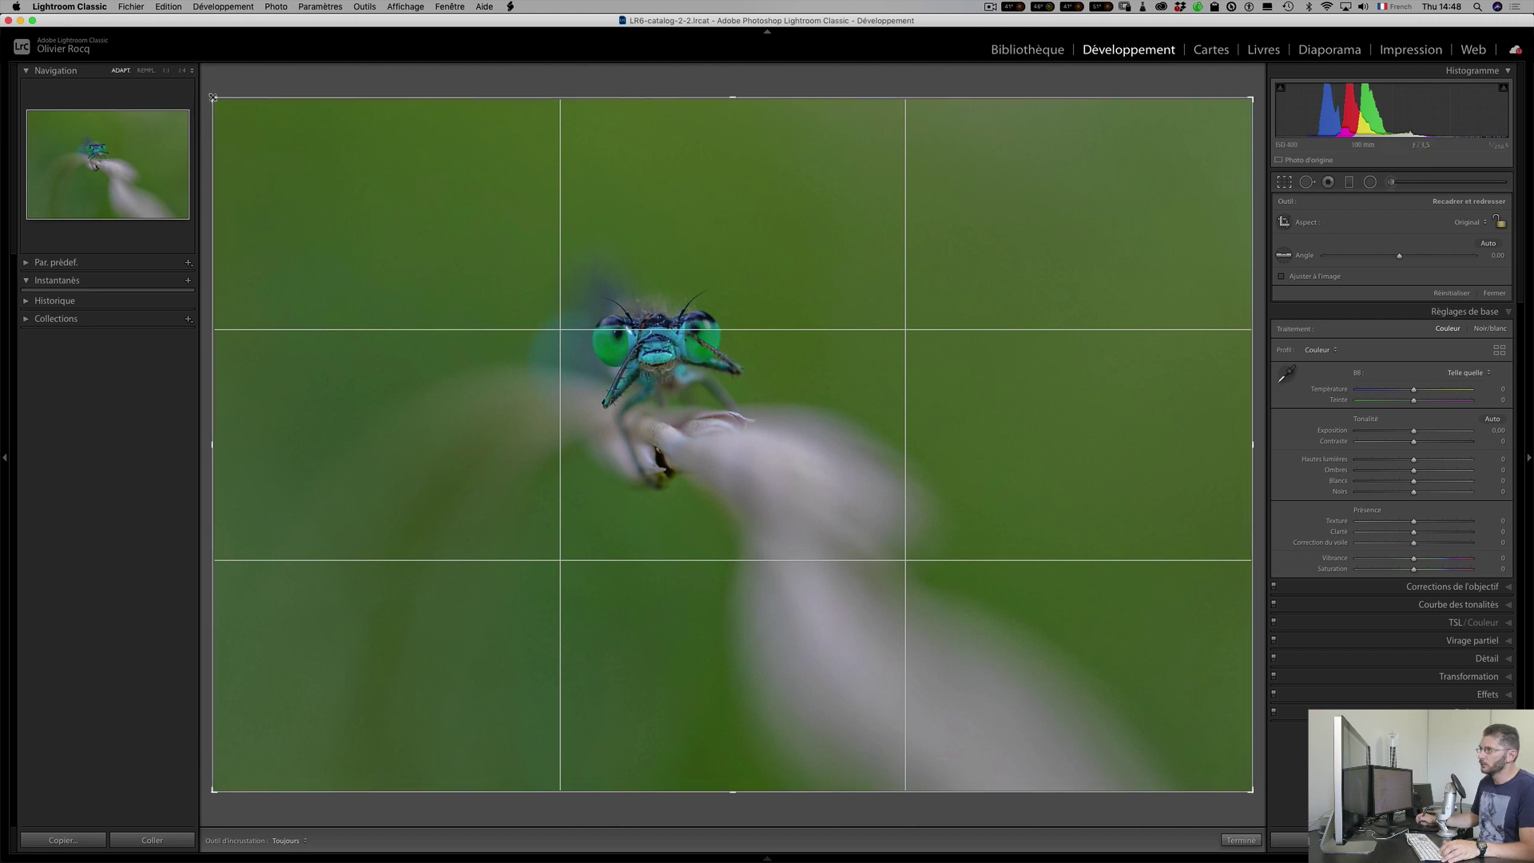
left_click_drag(213, 97, 245, 105)
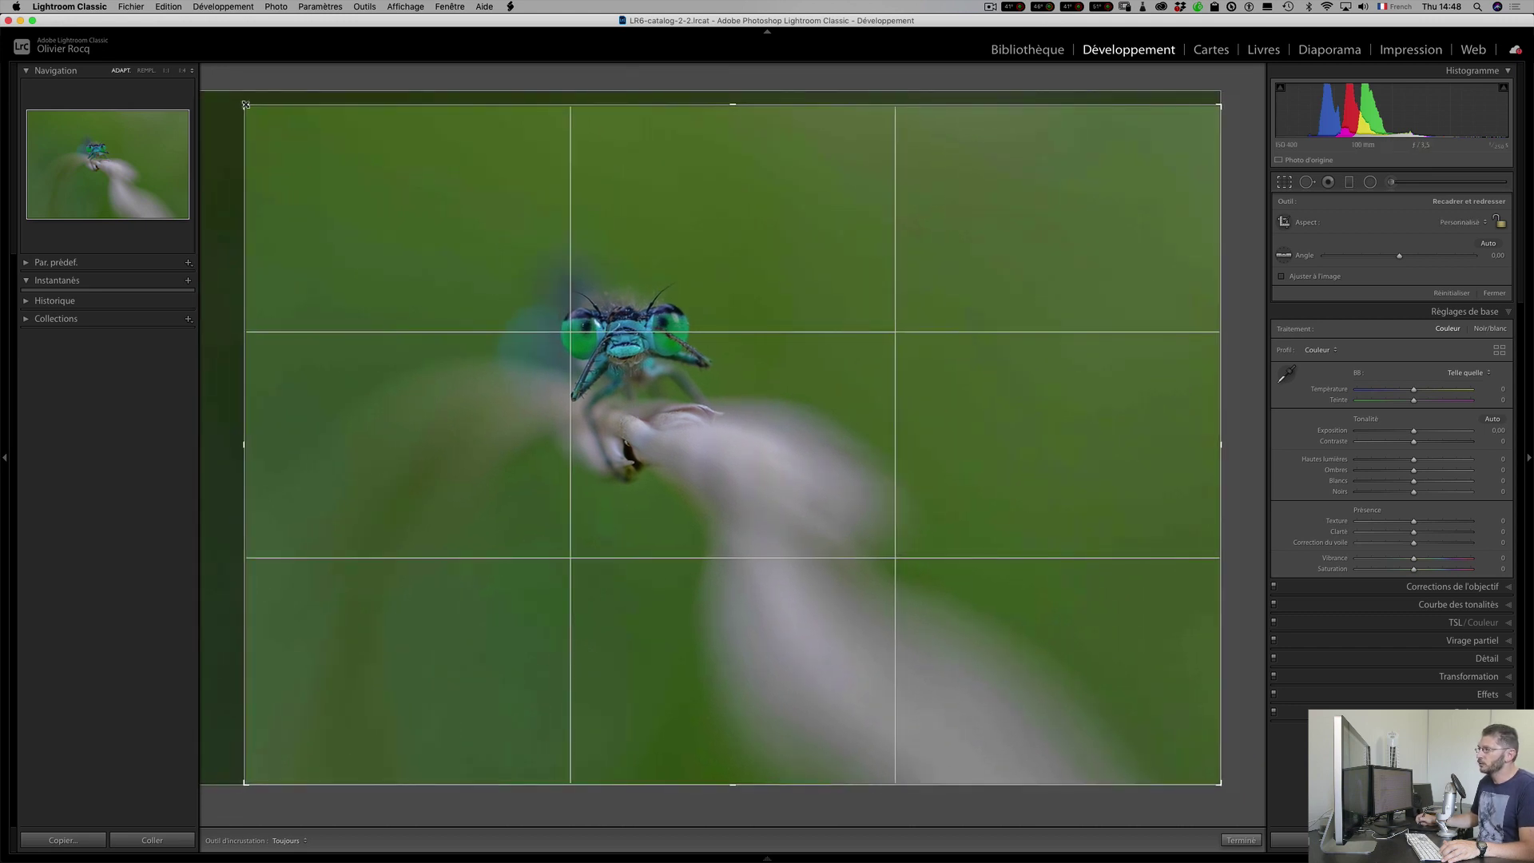
key("Return")
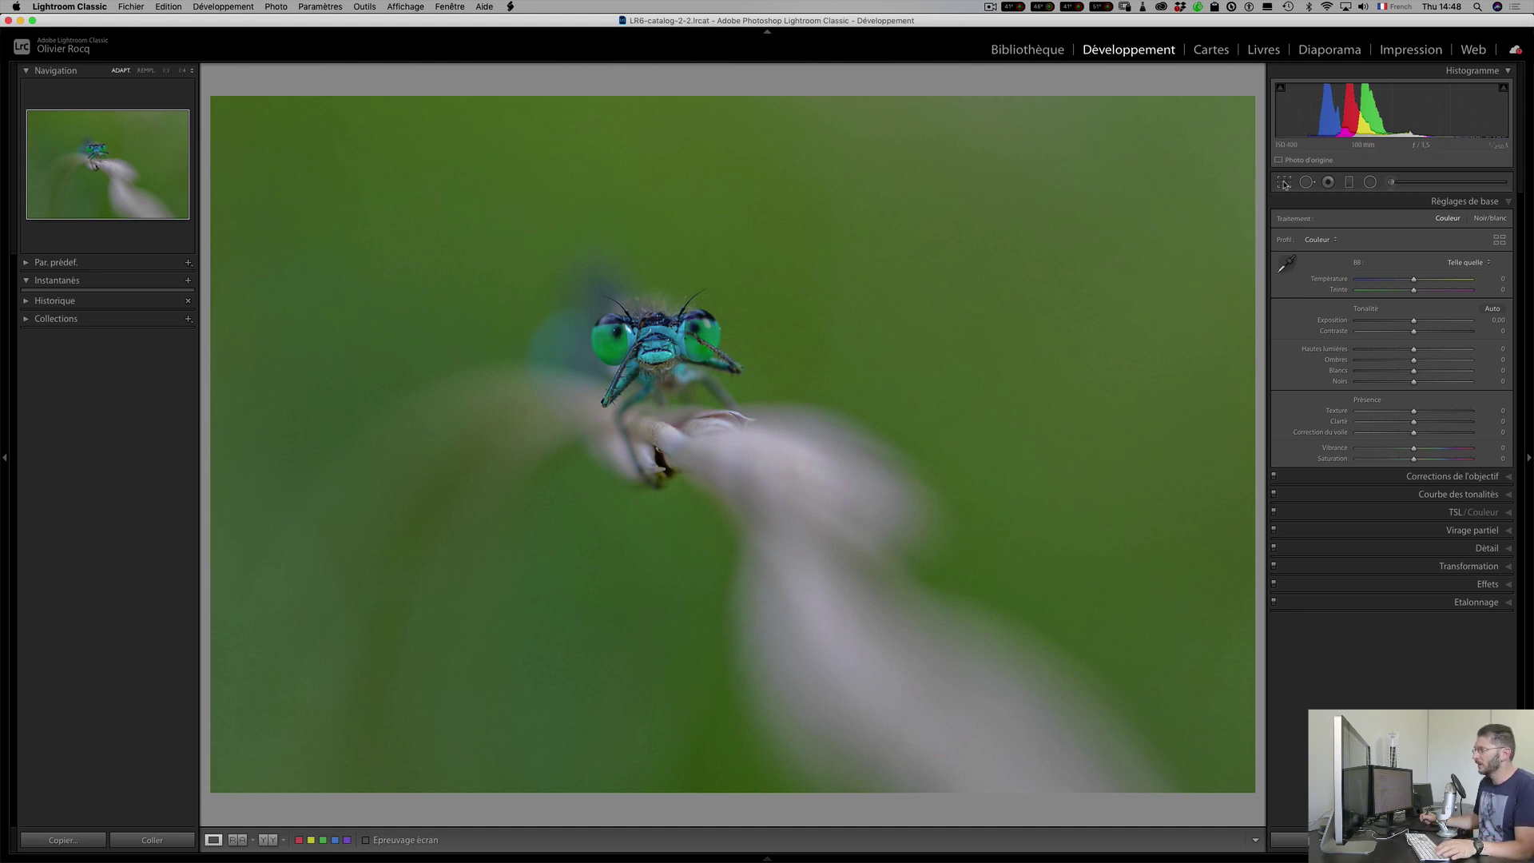
key("r")
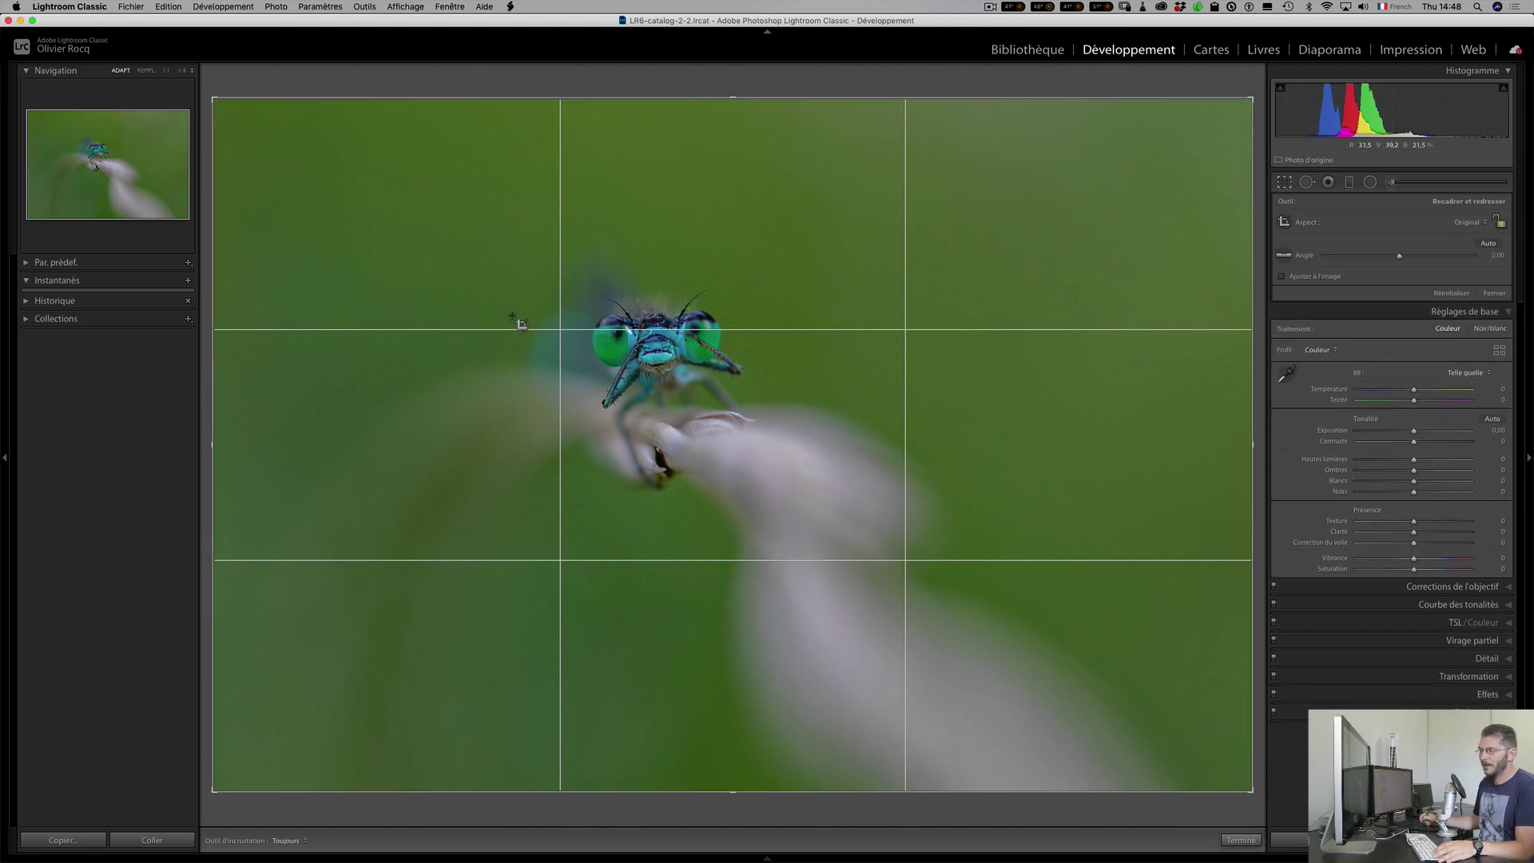
key("r")
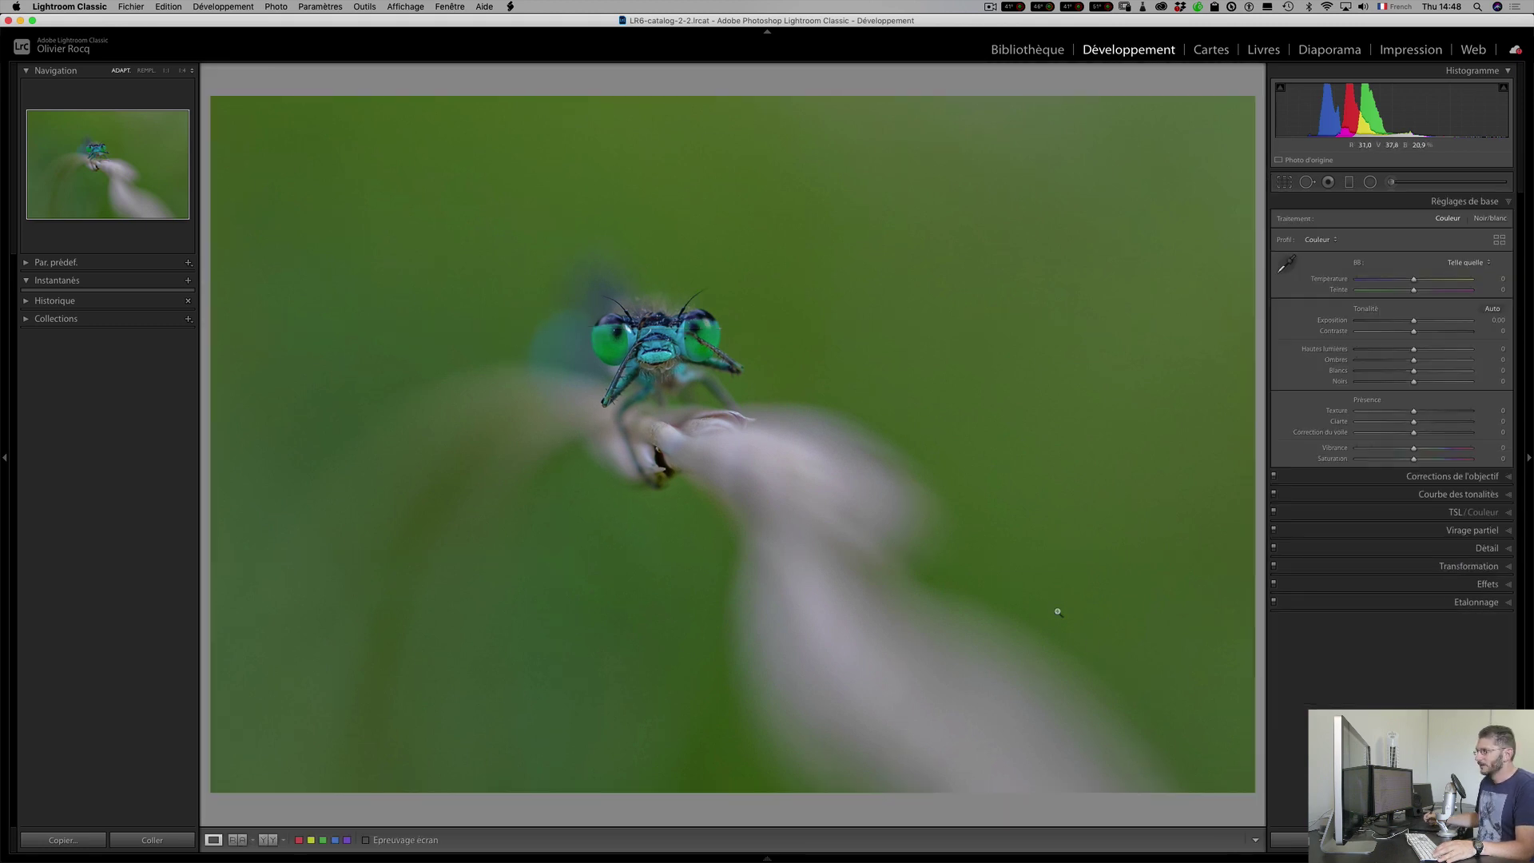
Examine the damselfly's head up close and check the photo's shooting information.
left_click(674, 335)
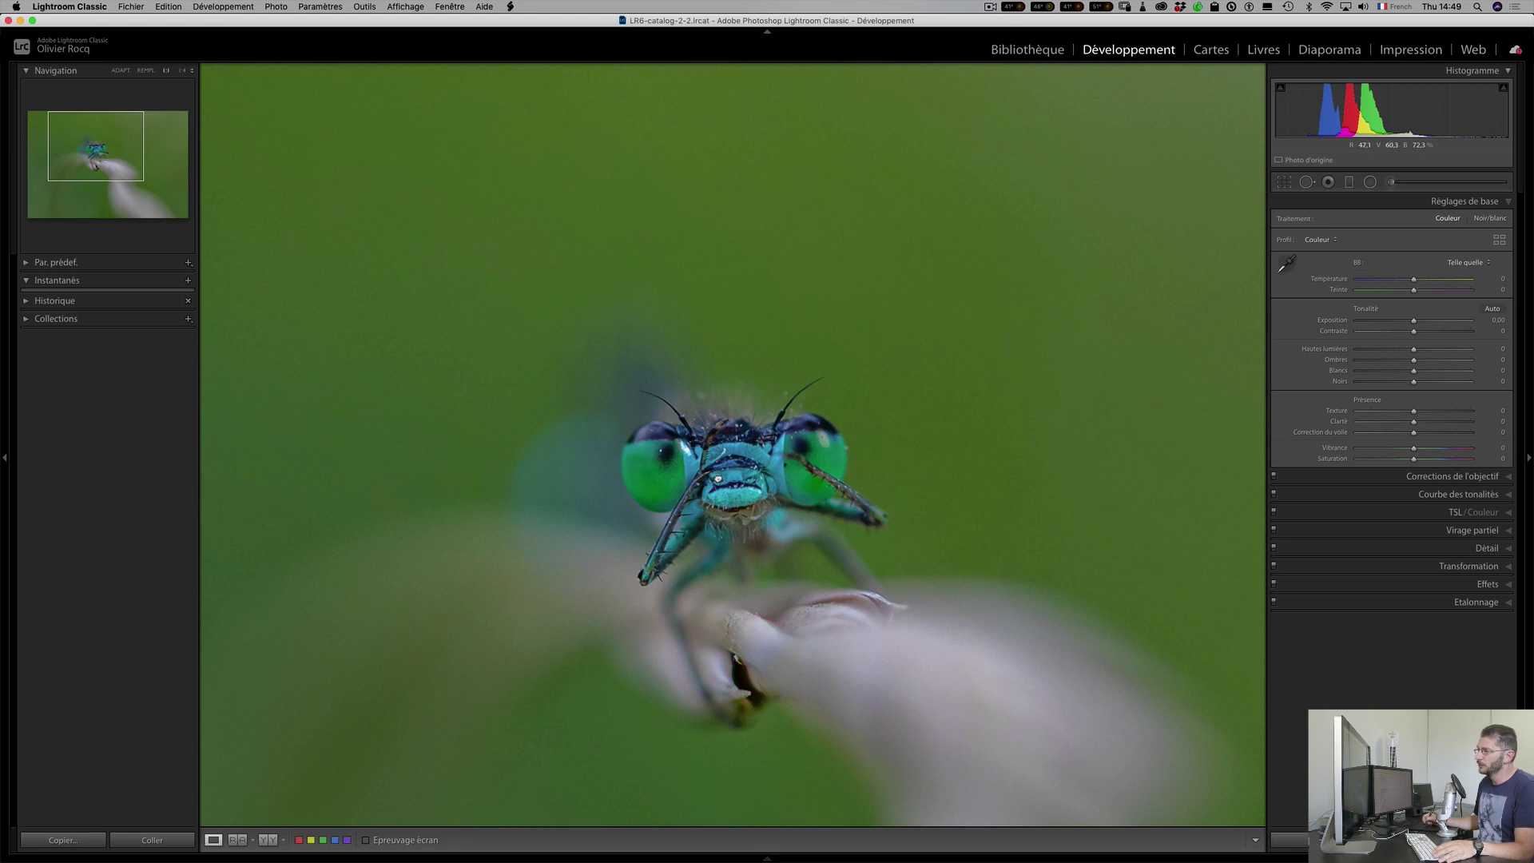
left_click(717, 478)
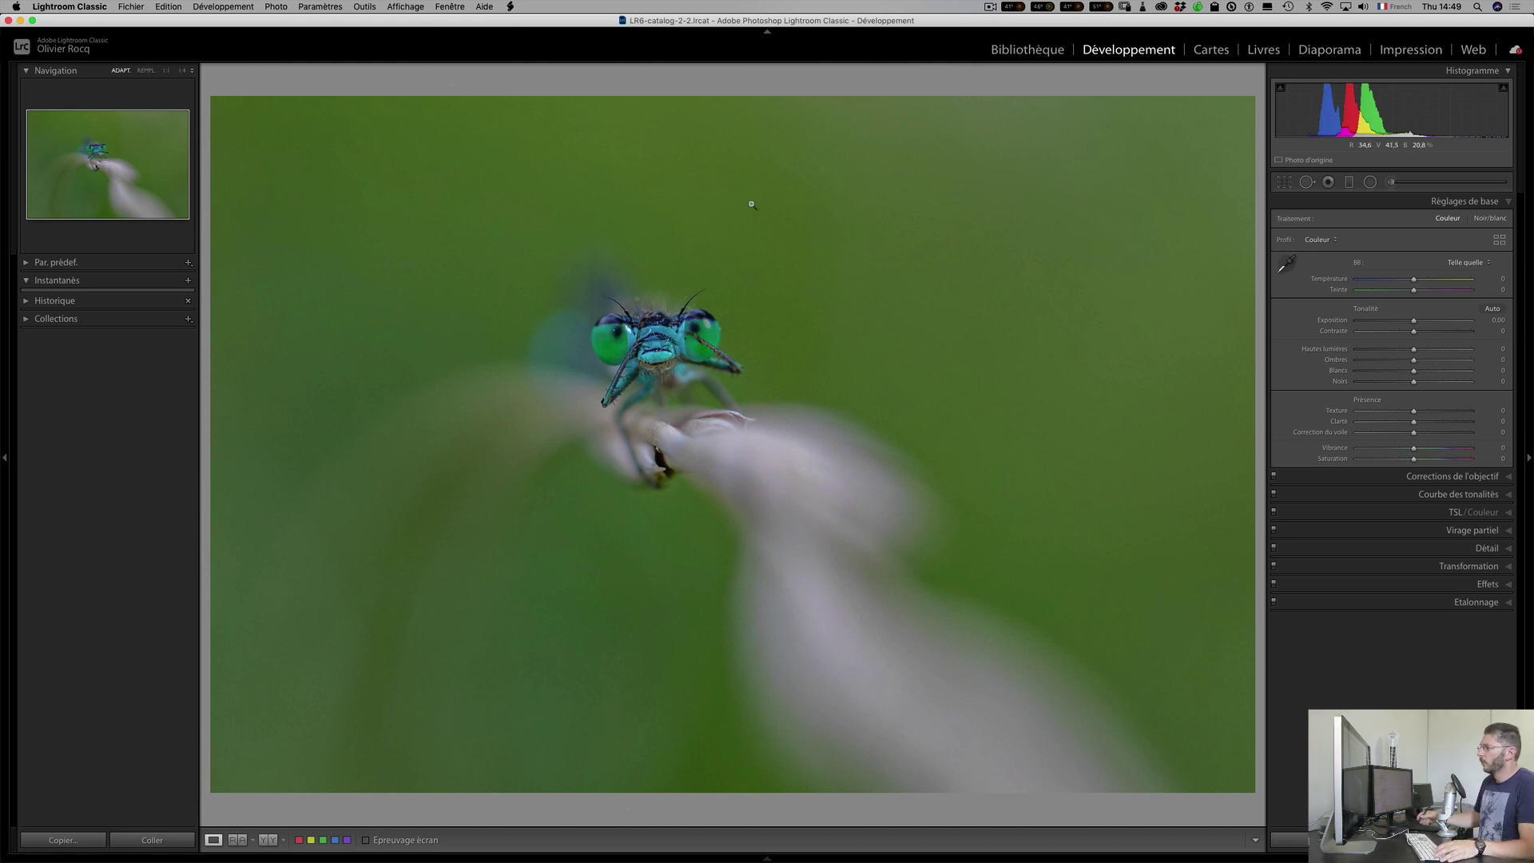
key("i")
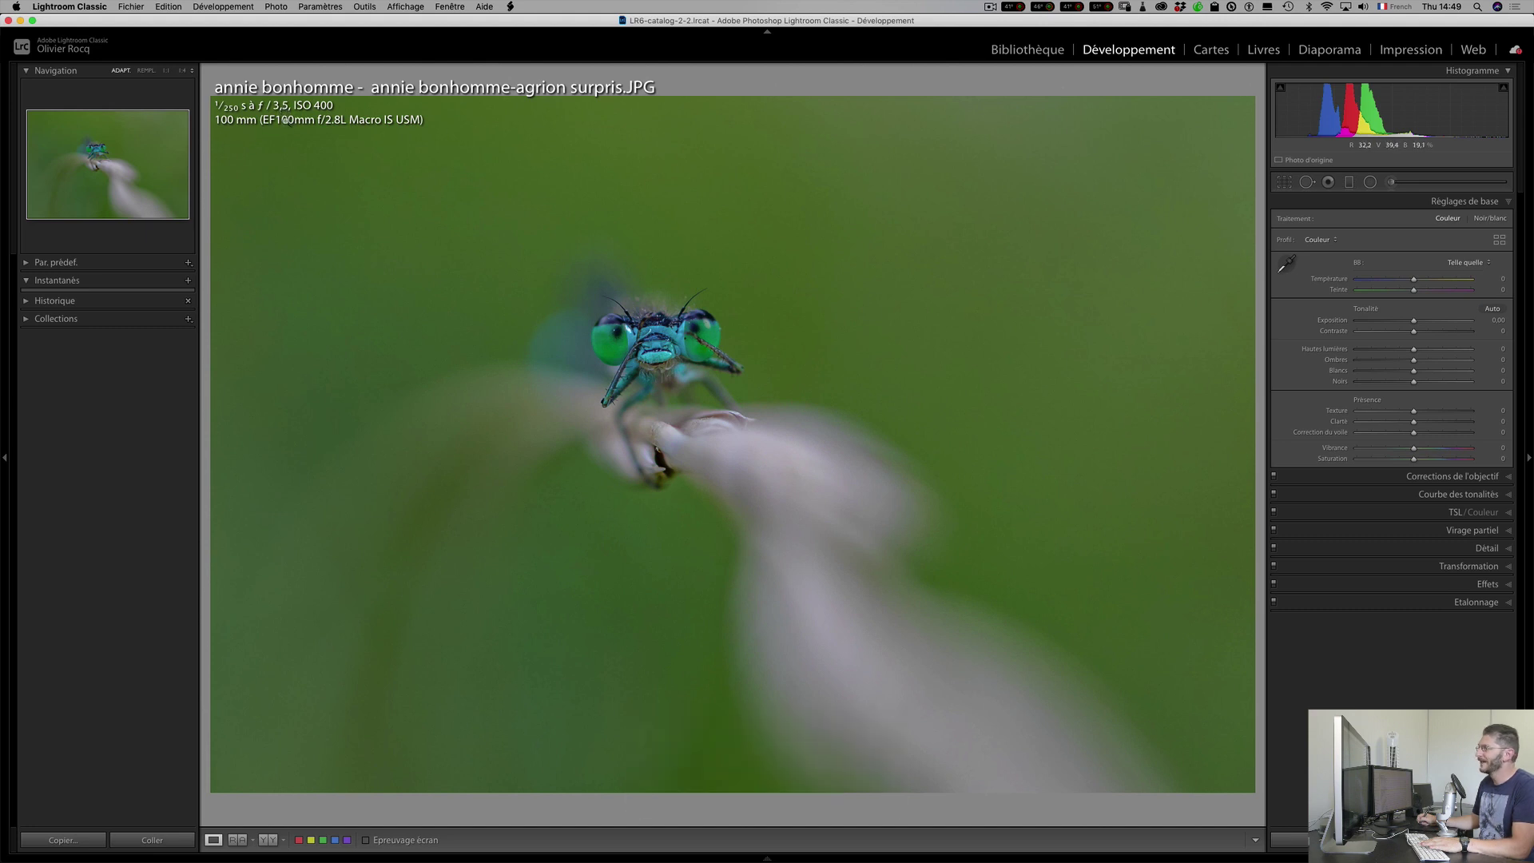
key("i")
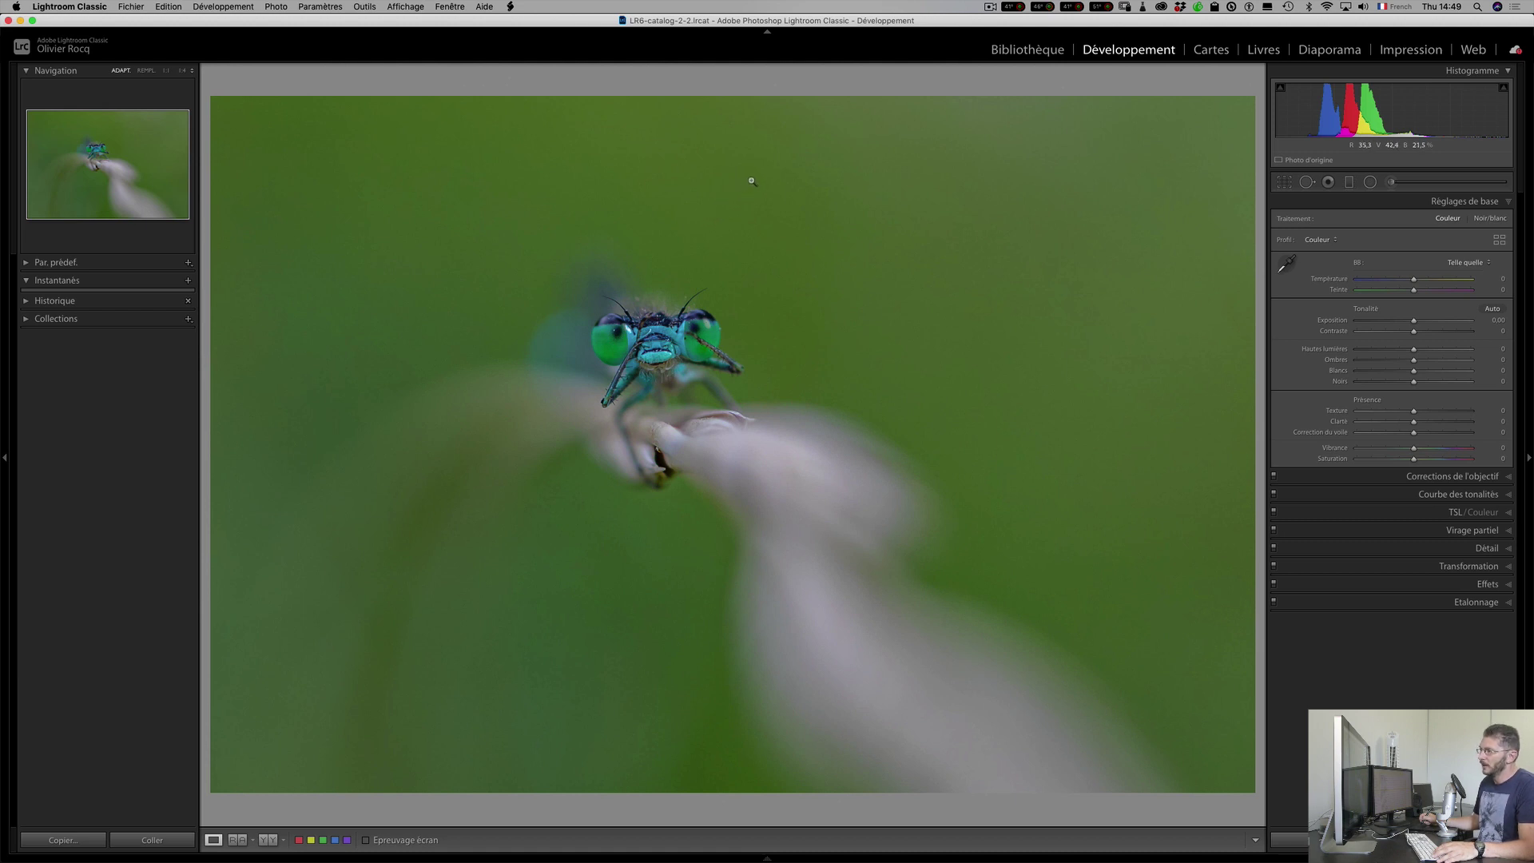
Go back to the photo grid, open the blue-and-orange iris photo and check its file information.
key("g")
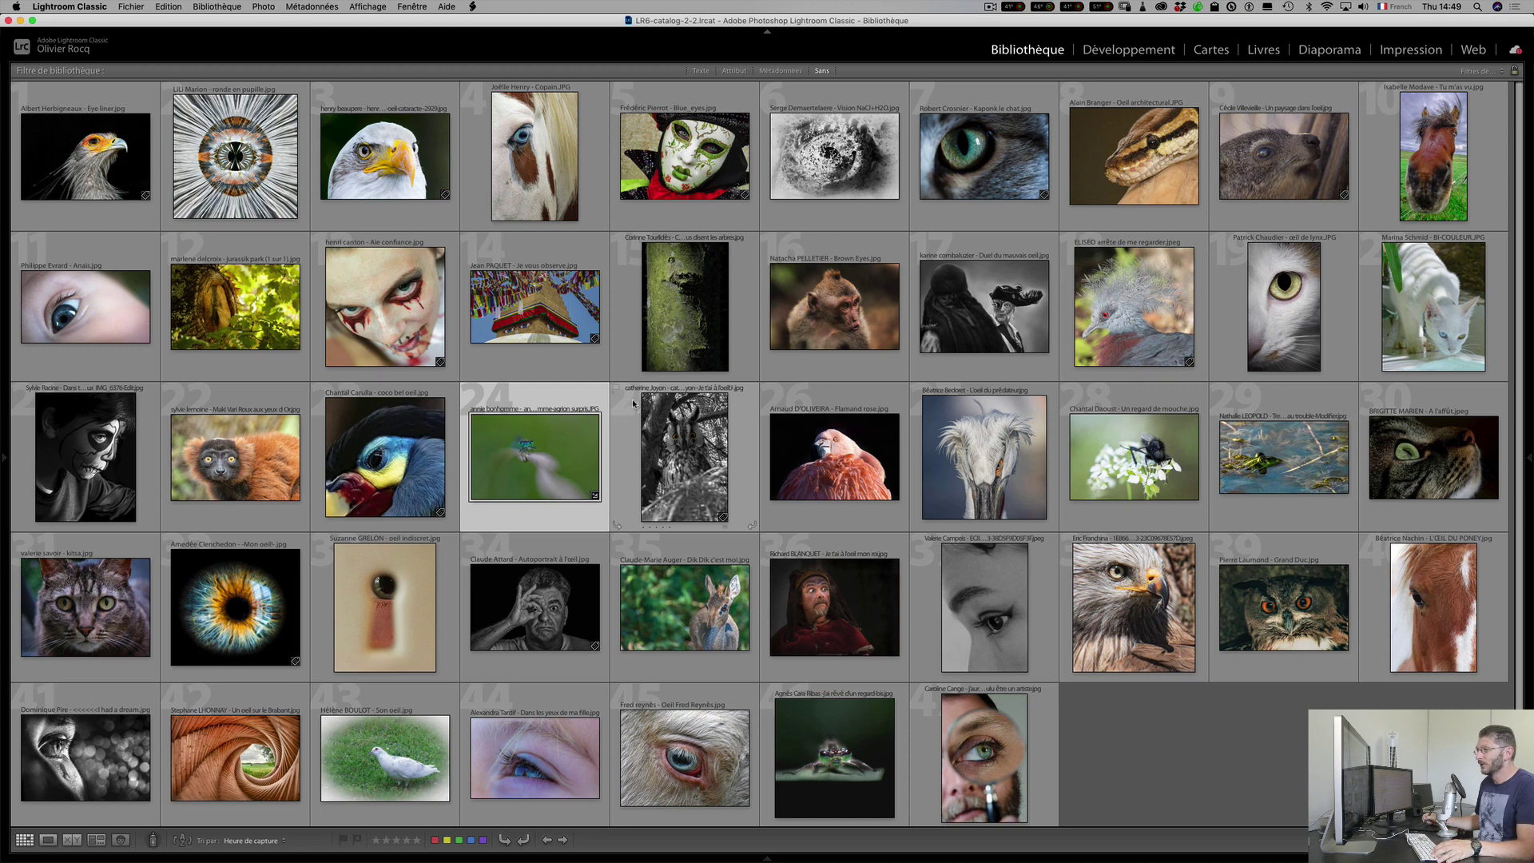
double_click(247, 600)
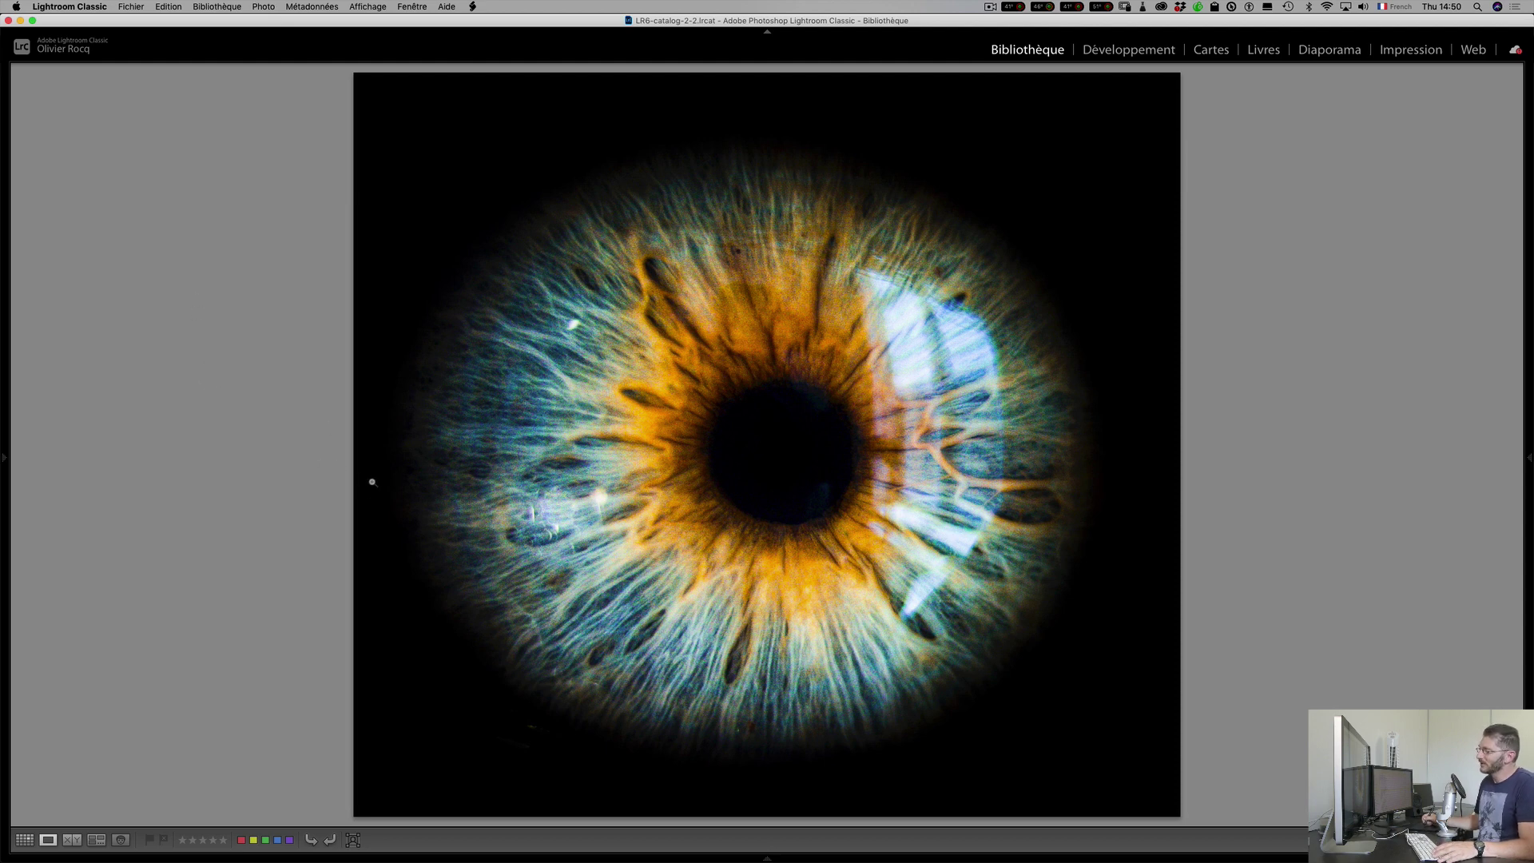
key("i")
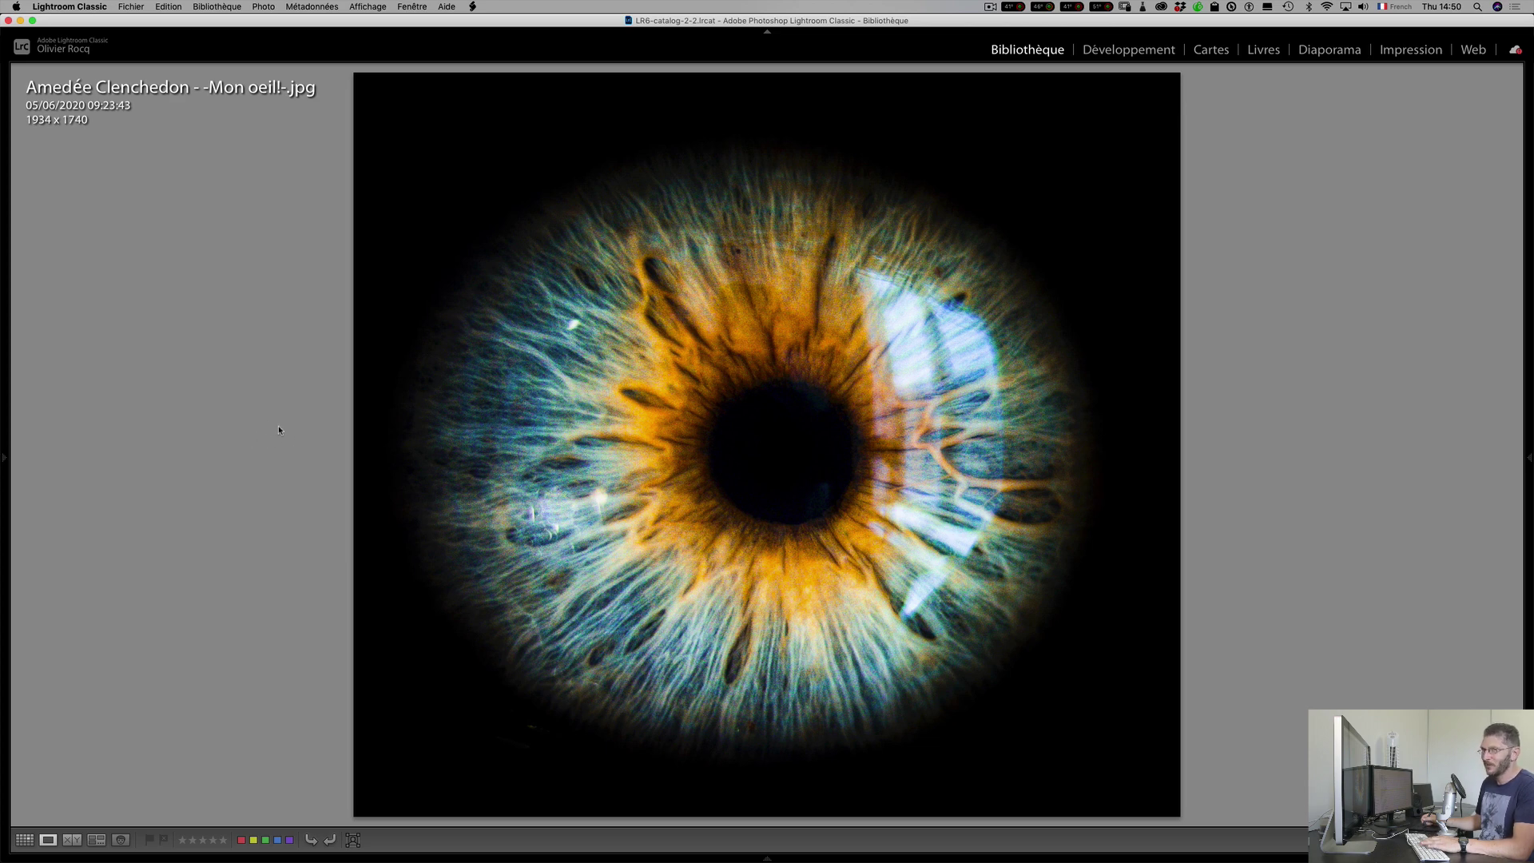
key("i")
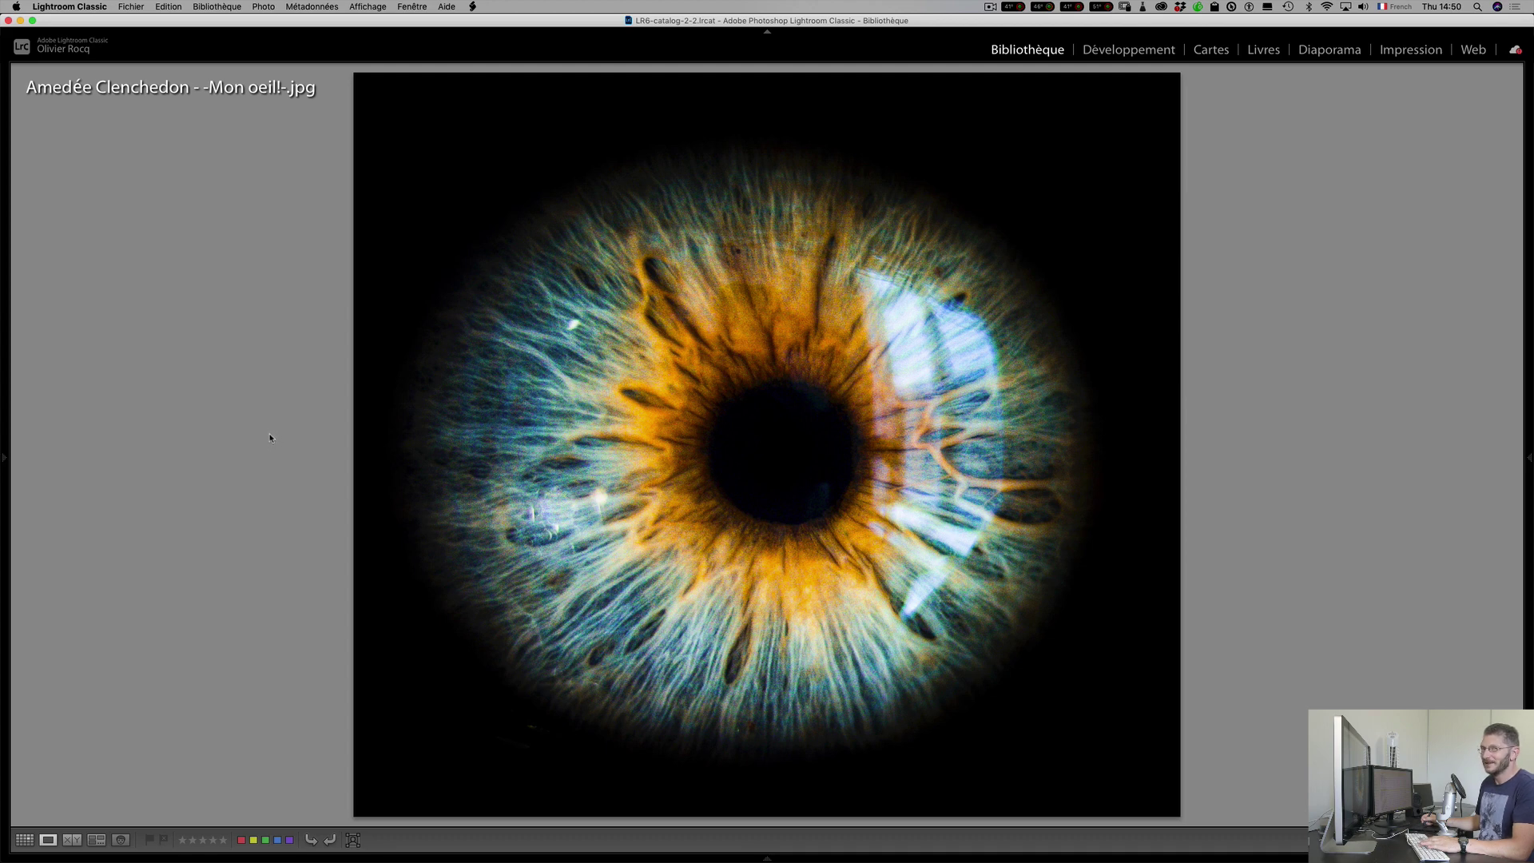
Examine the iris photo's framing with the crop grid and inspect the light reflections up close.
key("r")
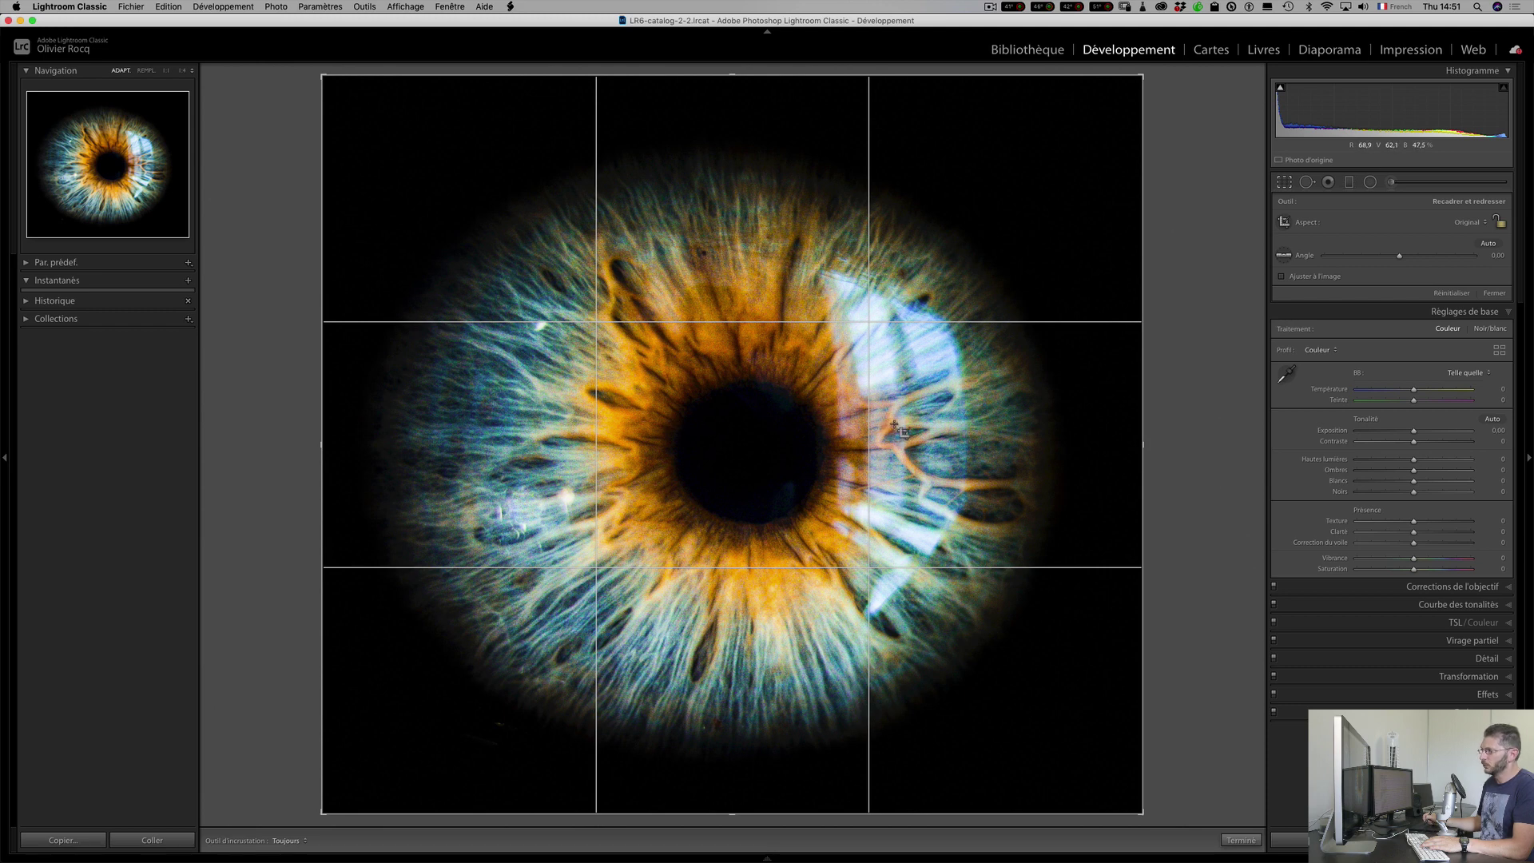
key("r")
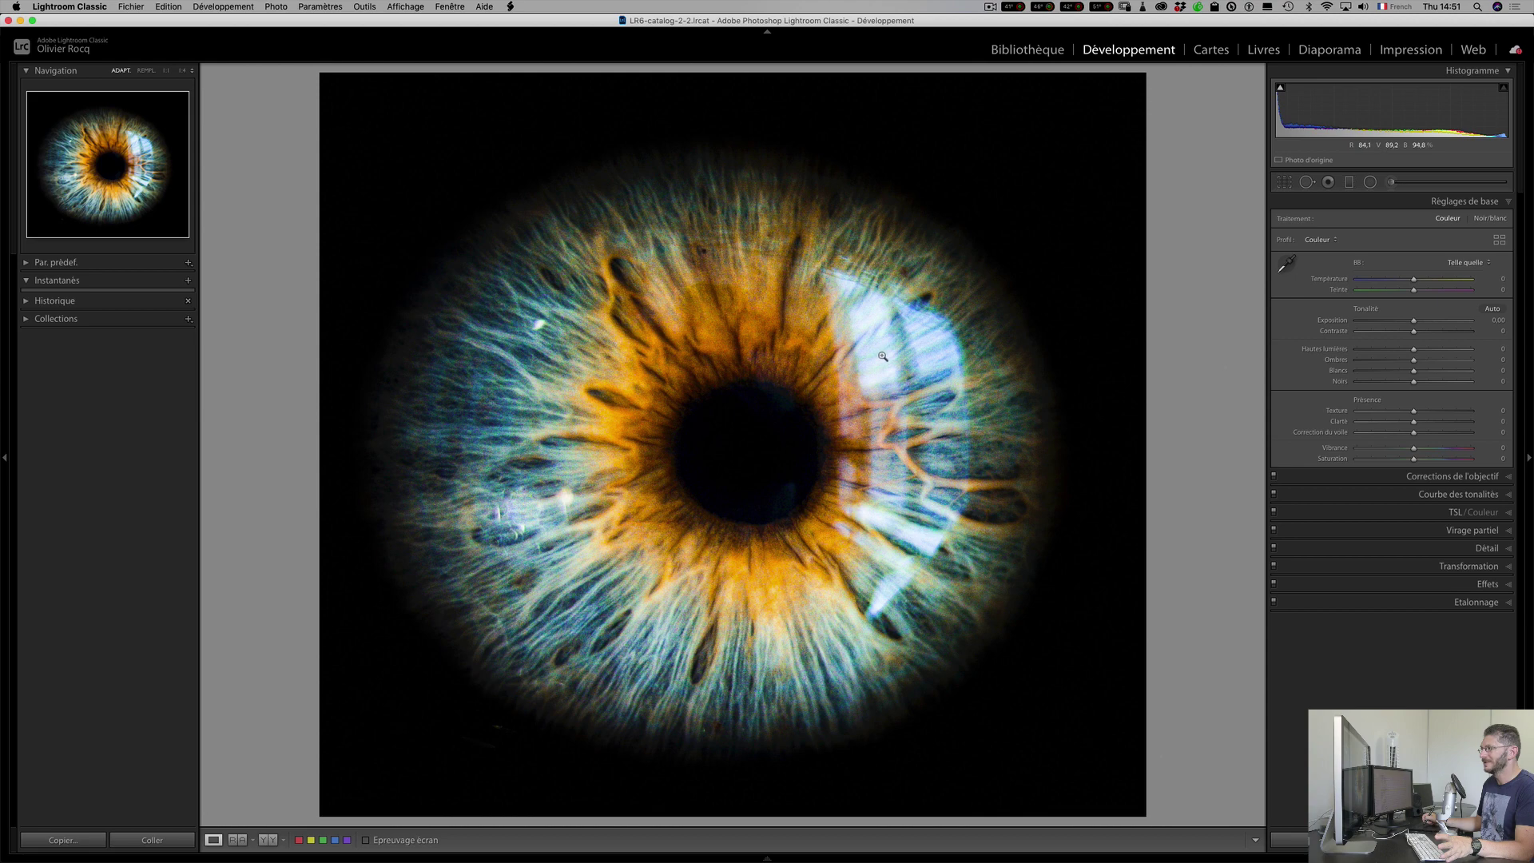
left_click(902, 501)
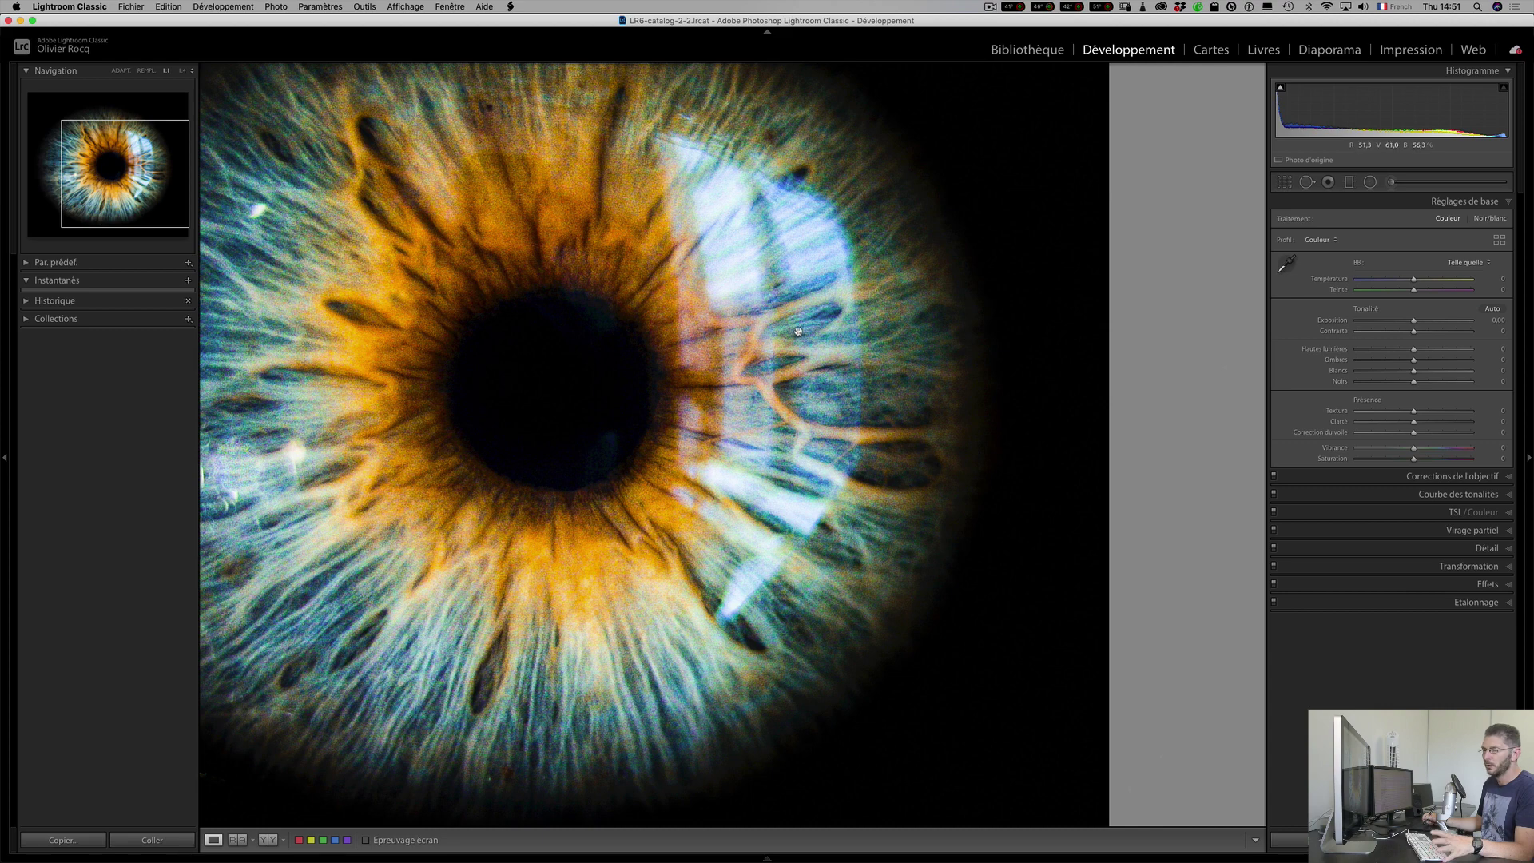
left_click(772, 414)
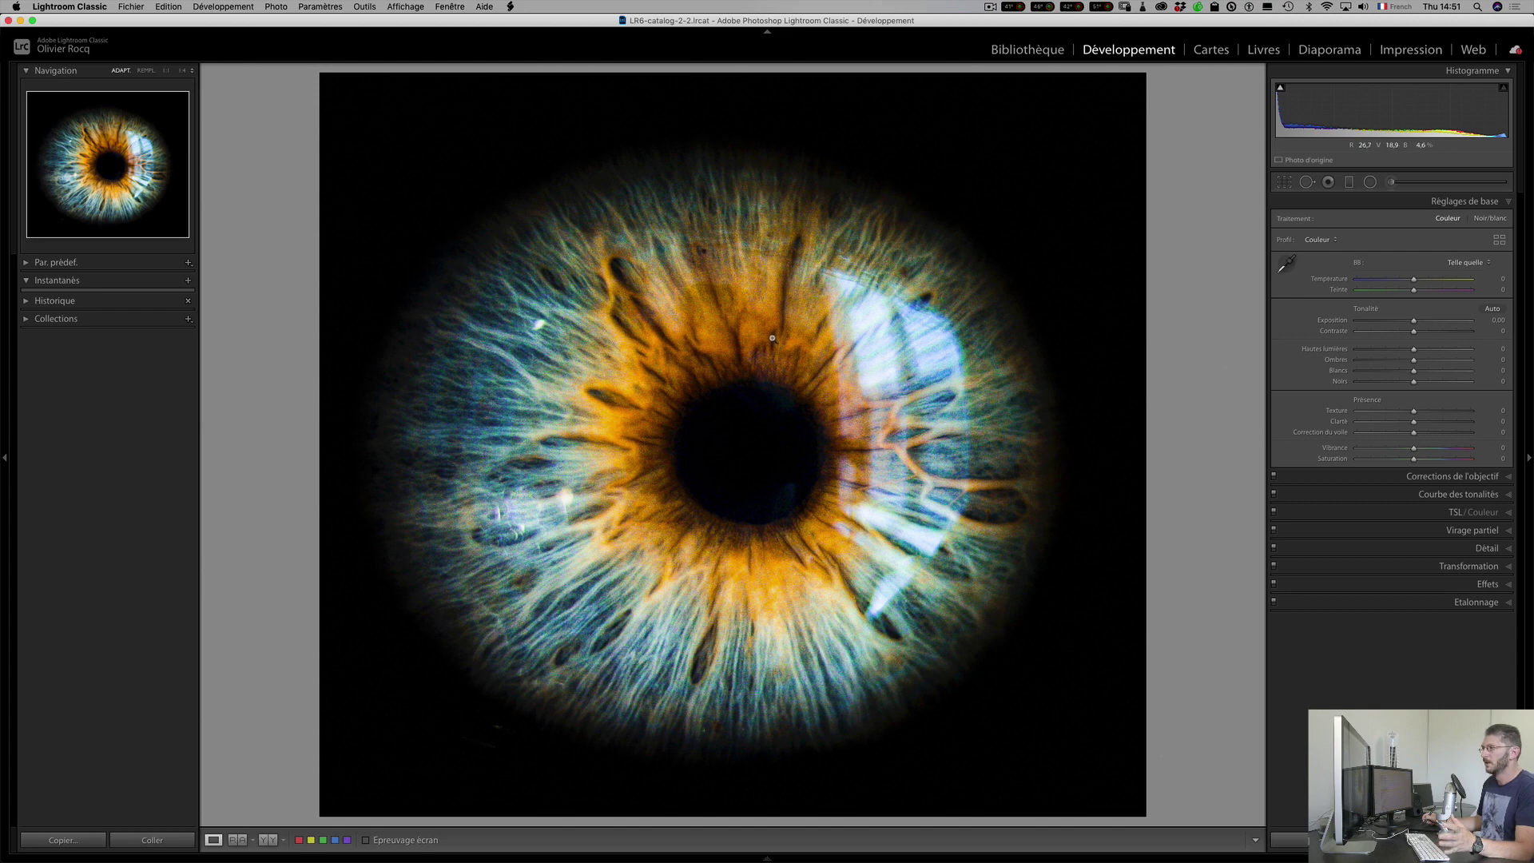
left_click(535, 325)
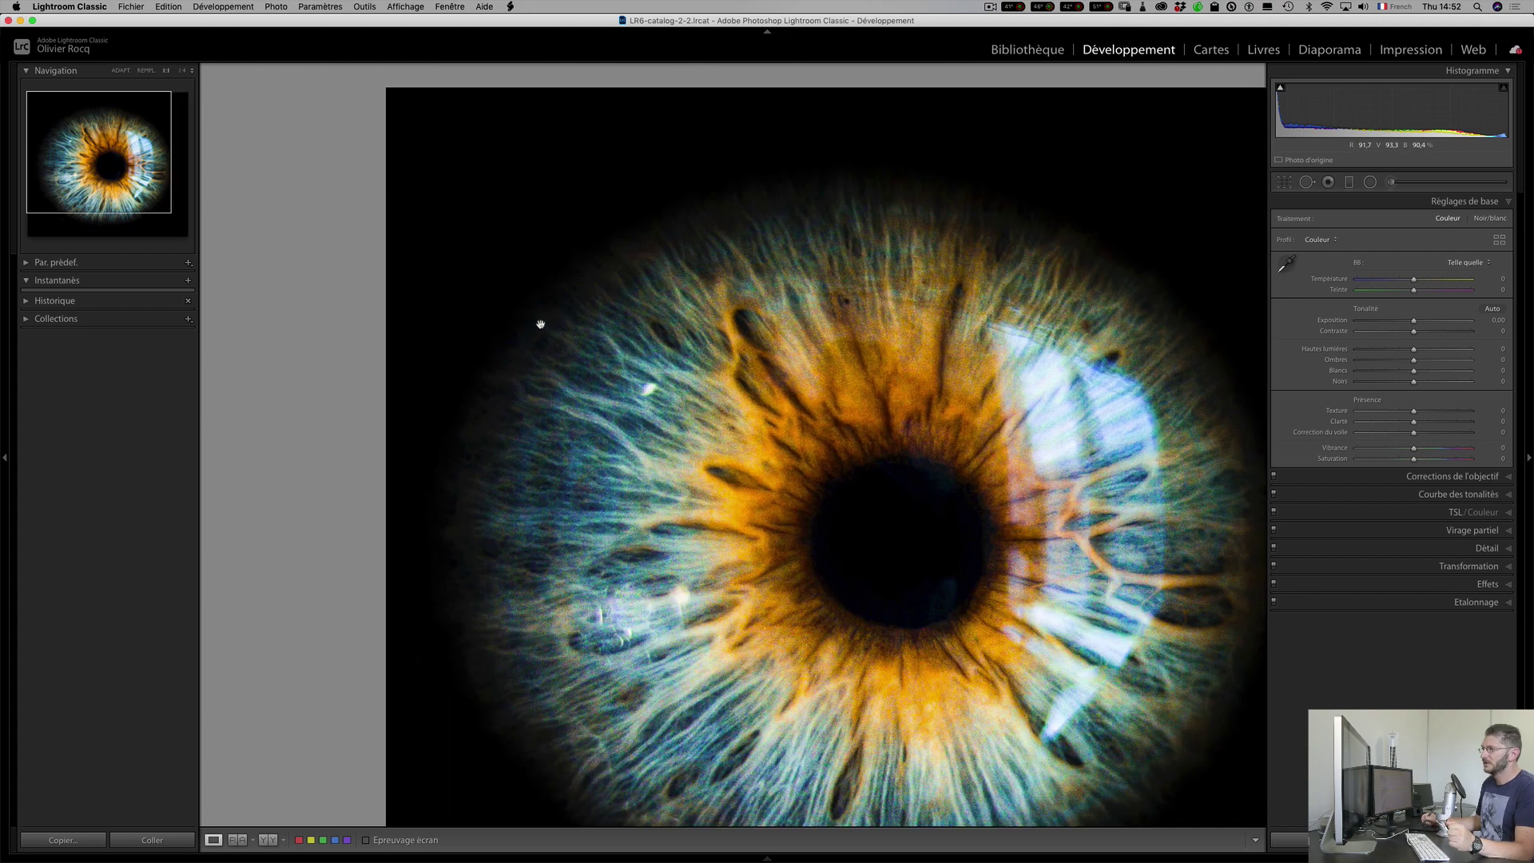
left_click(768, 452)
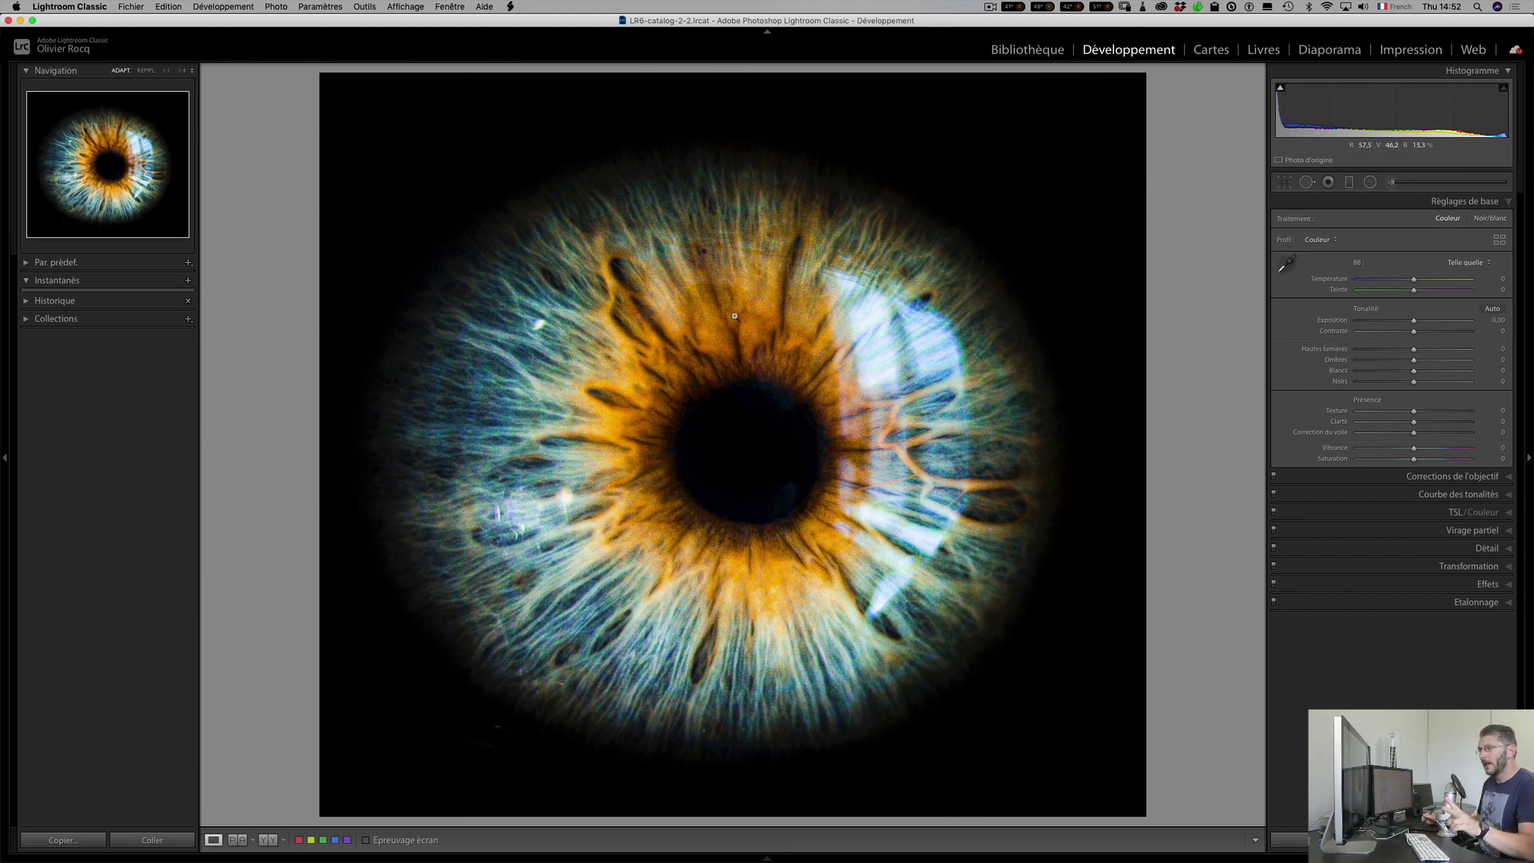
left_click(1283, 183)
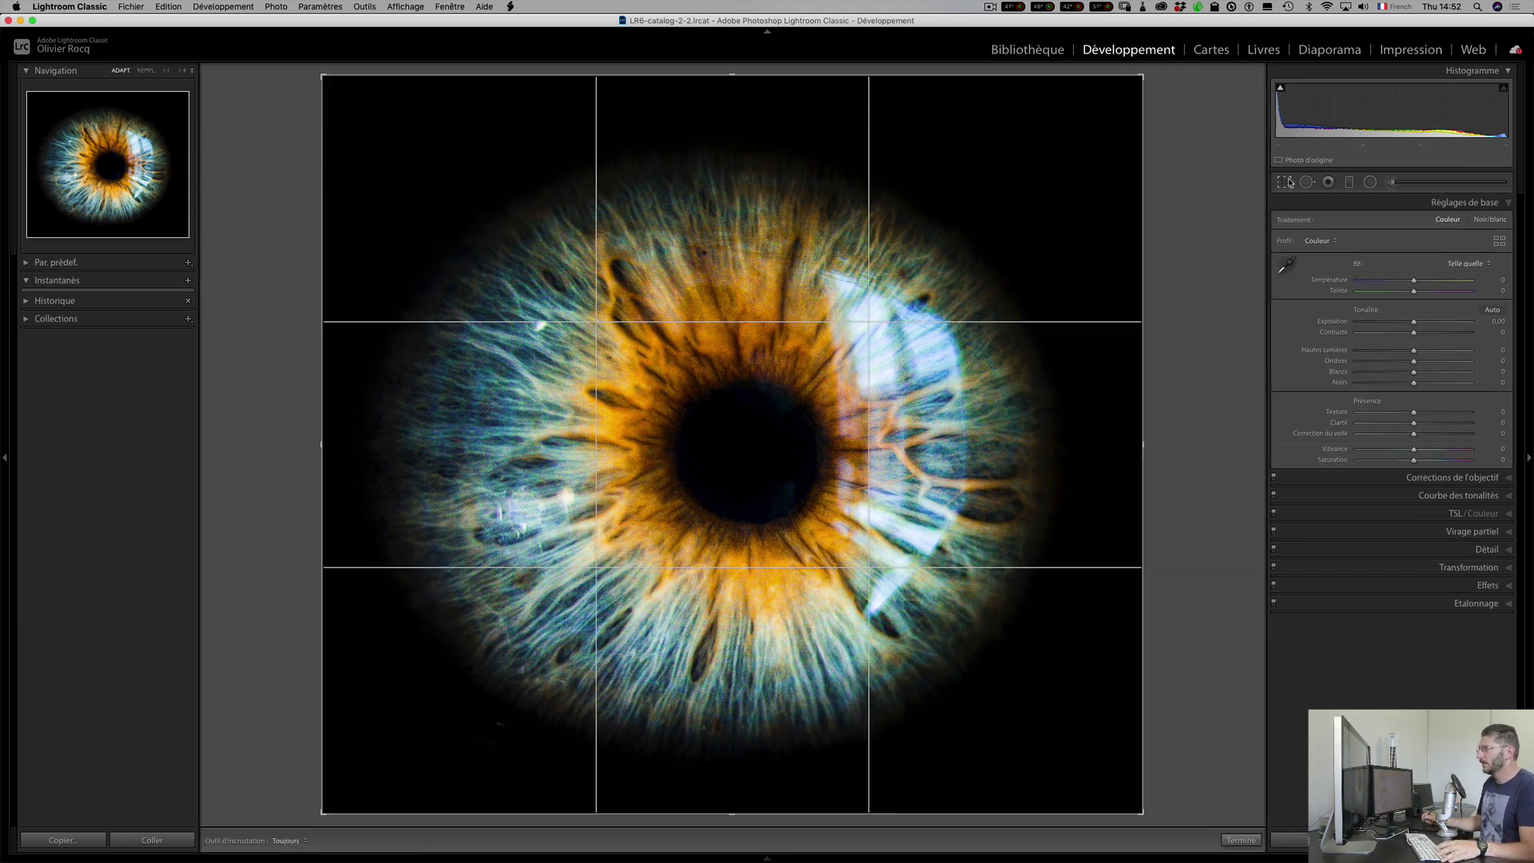
left_click(1283, 183)
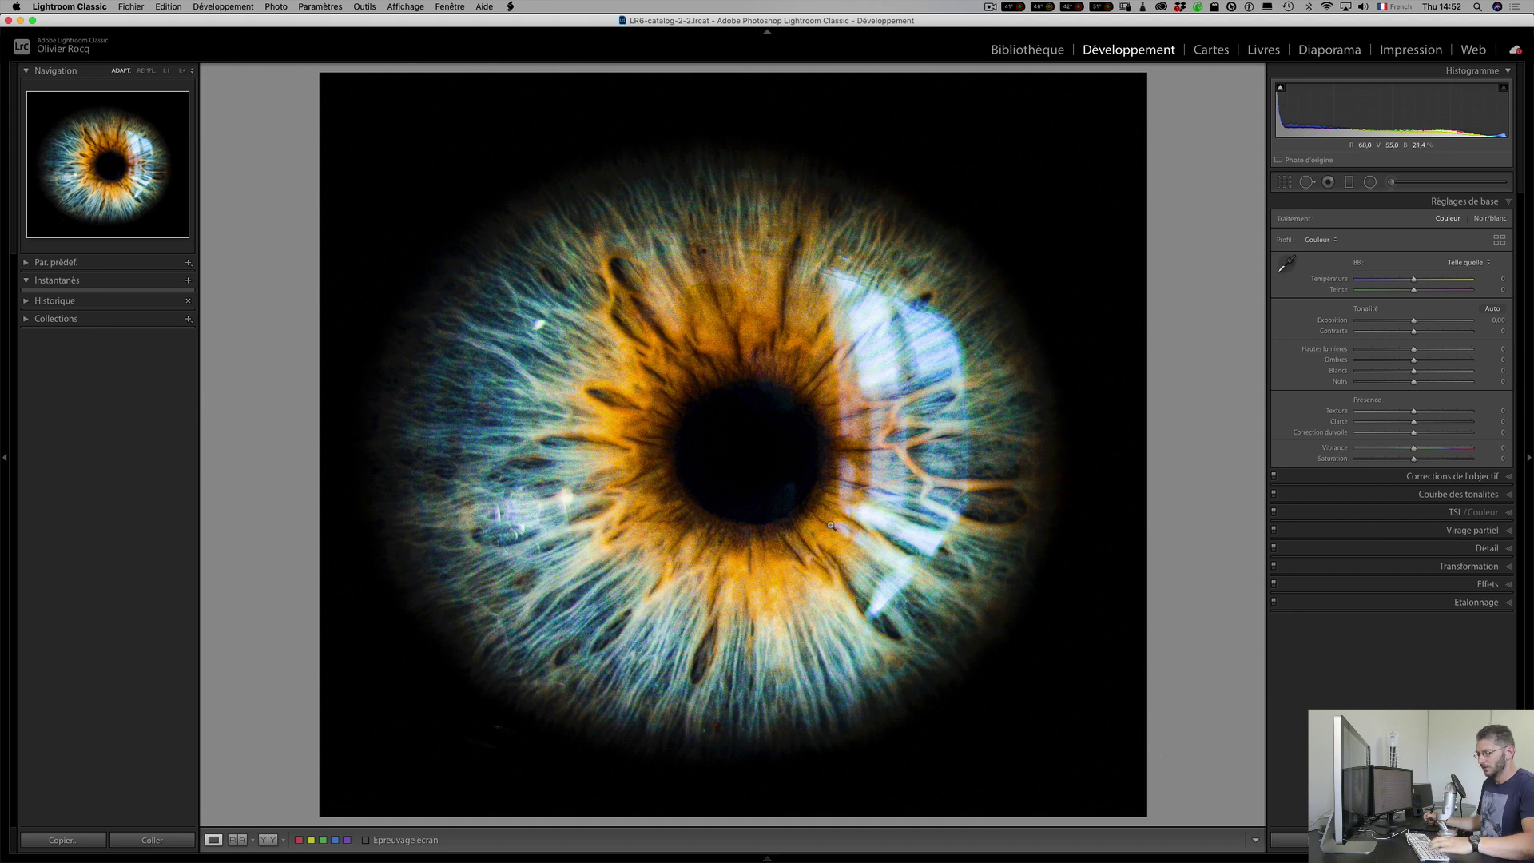
Open a copy of the iris photo with the Lightroom corrections in Photoshop 2020 for editing.
key("super+e")
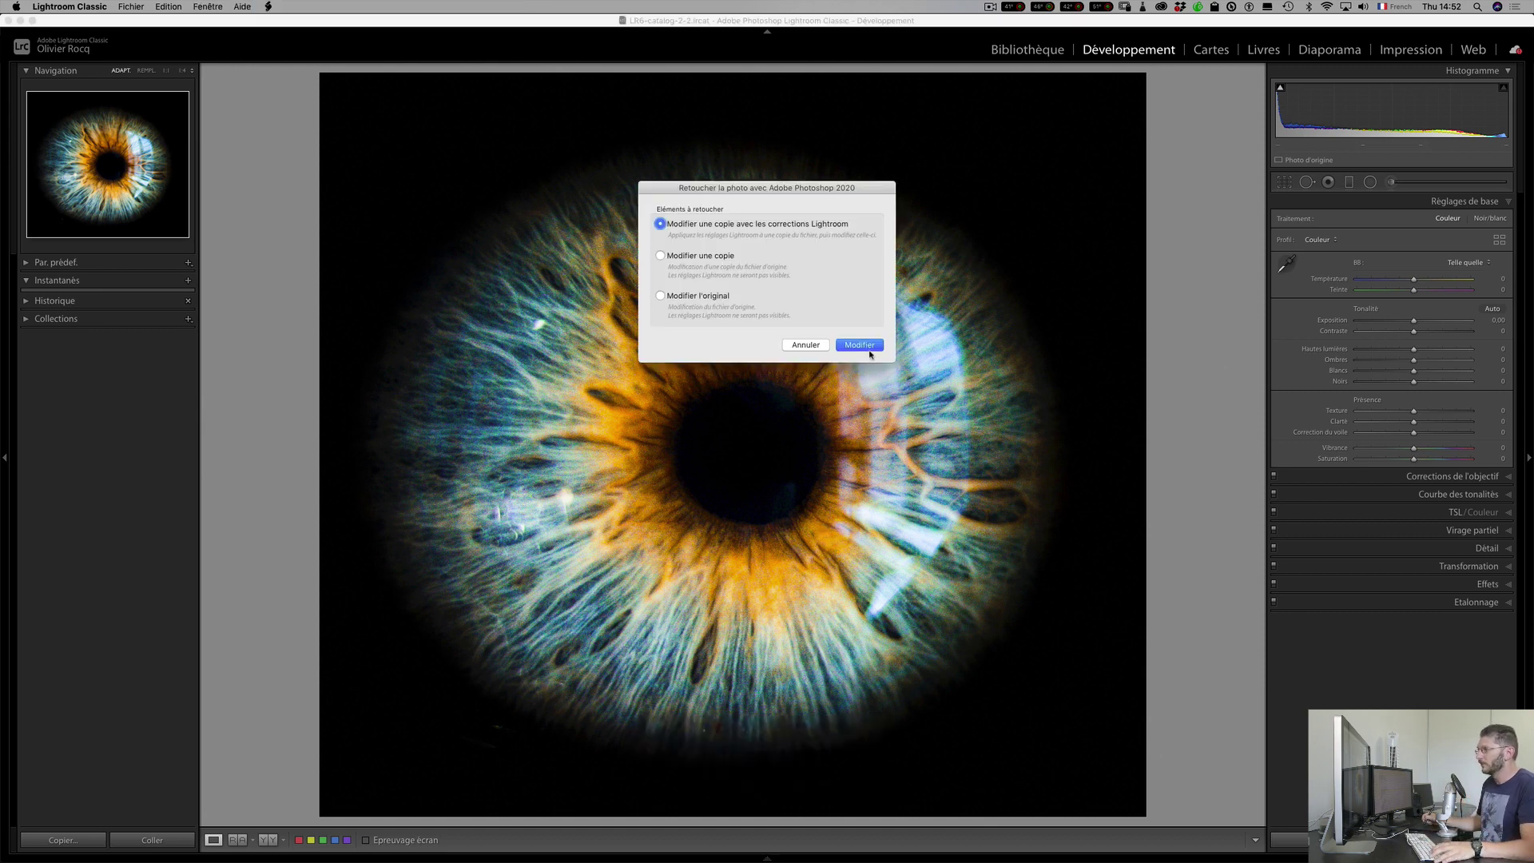
left_click(868, 345)
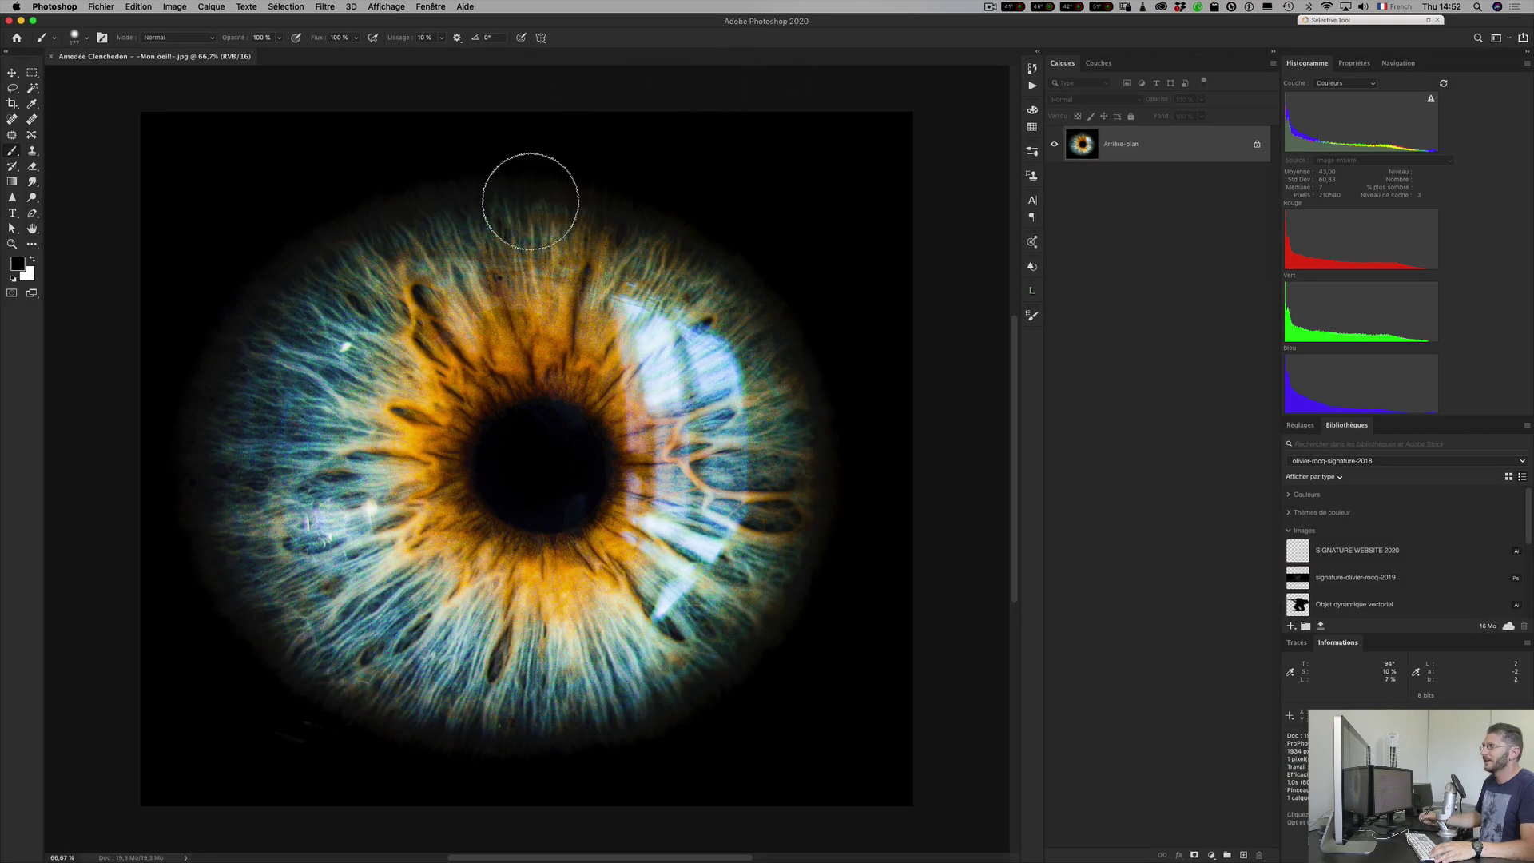
Check the installed Photoshop version in the program information, then close it.
left_click(54, 6)
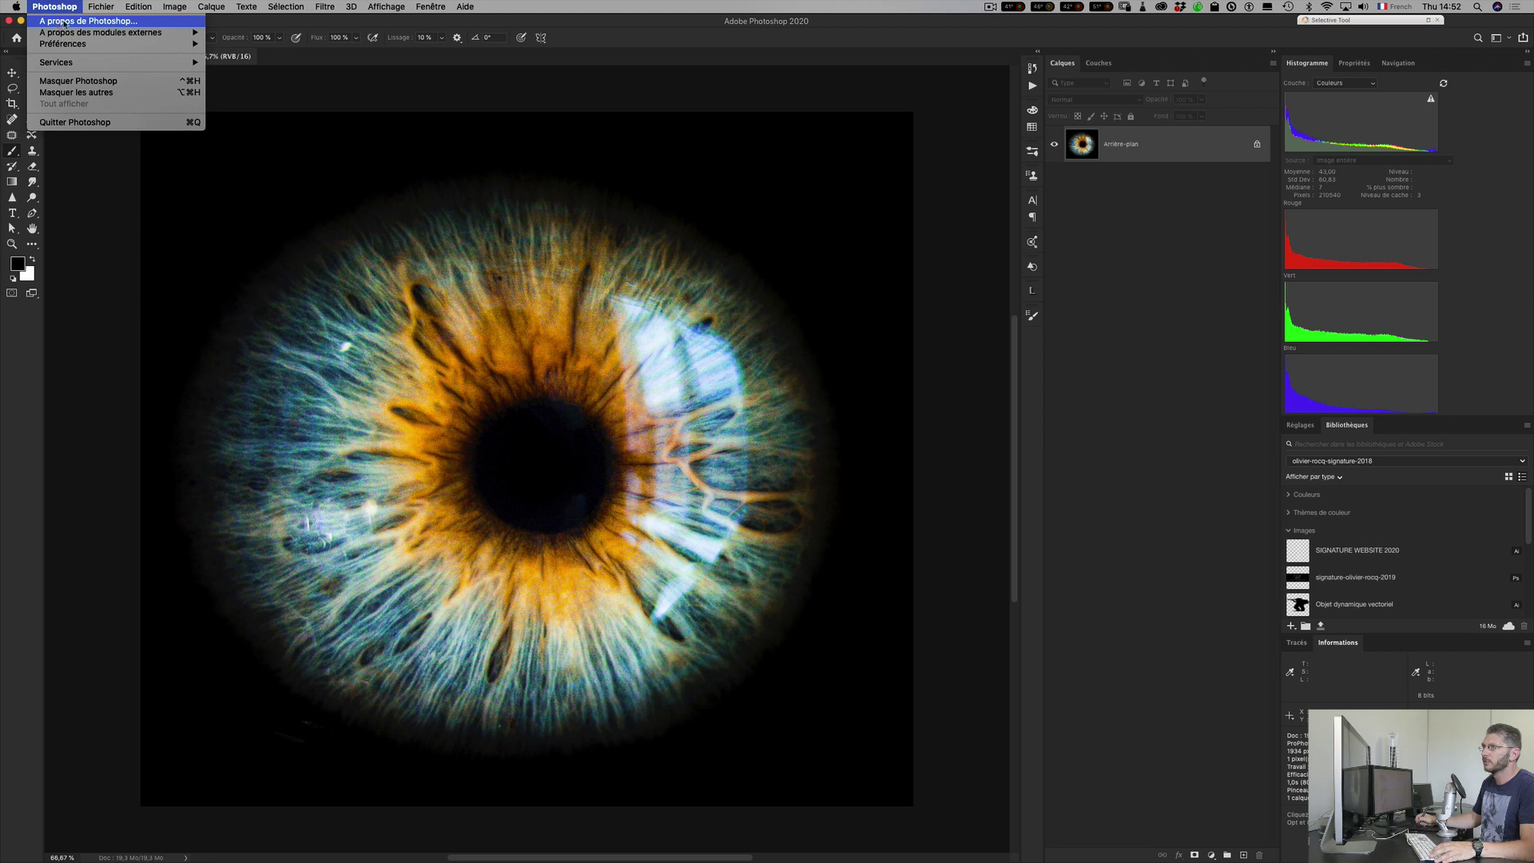
left_click(64, 22)
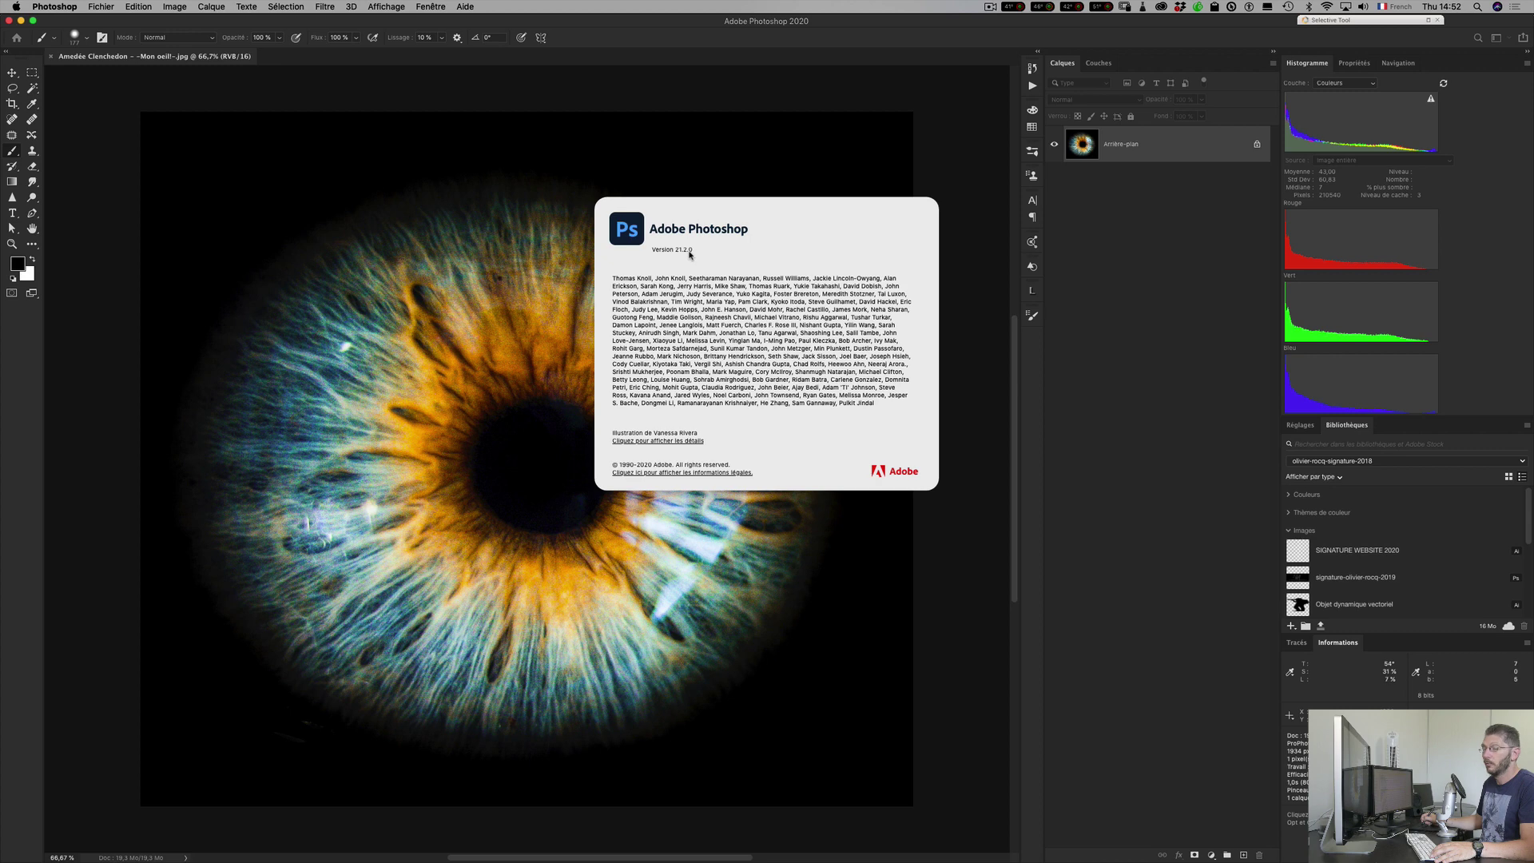
left_click(706, 225)
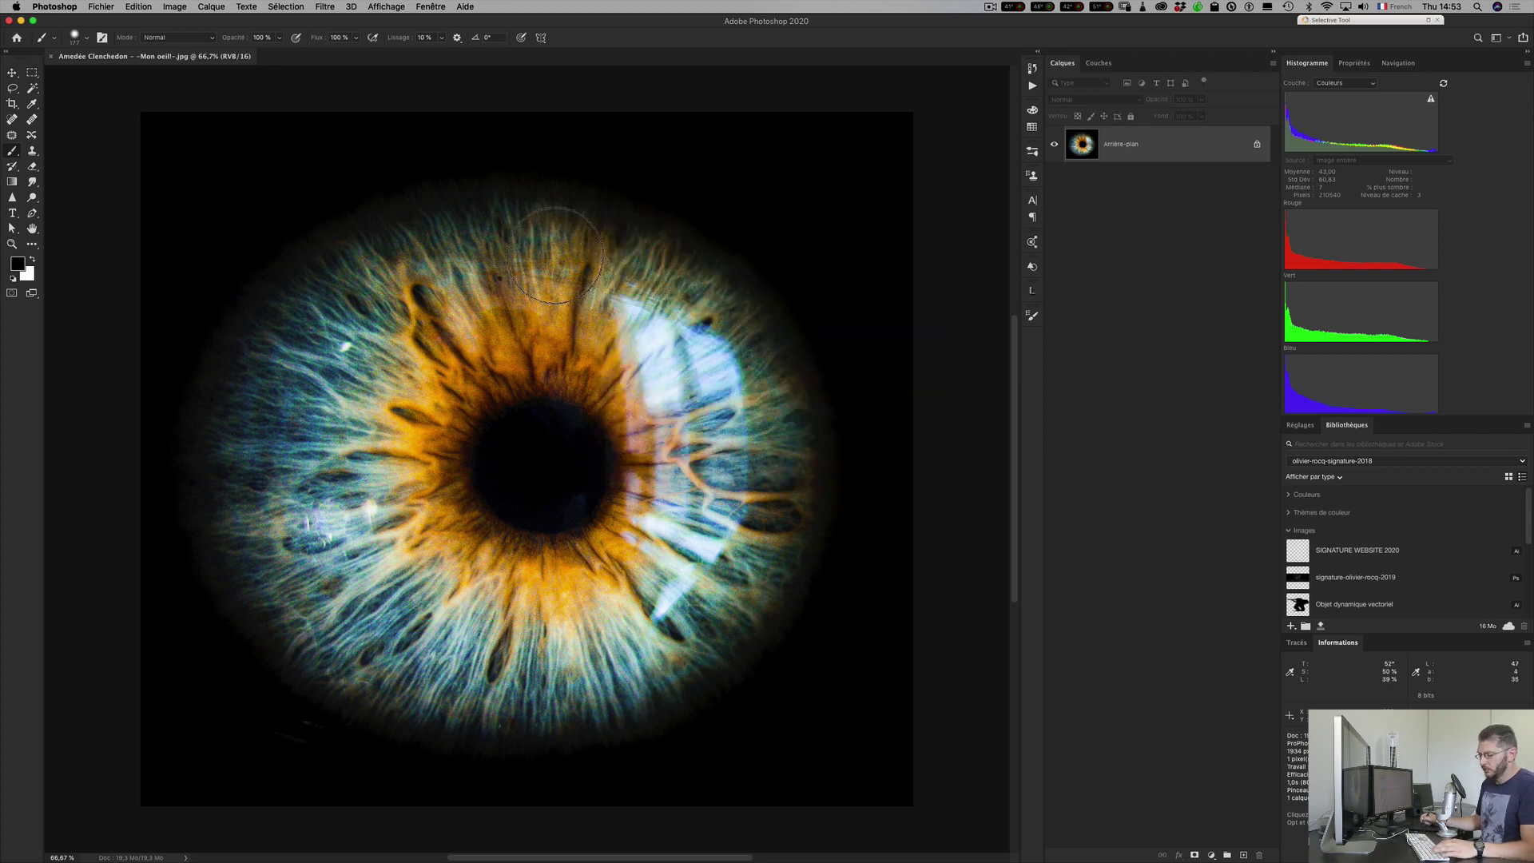
Shift the iris photo within the crop frame so the pupil is centred, and apply the crop.
key("super+0")
key("c")
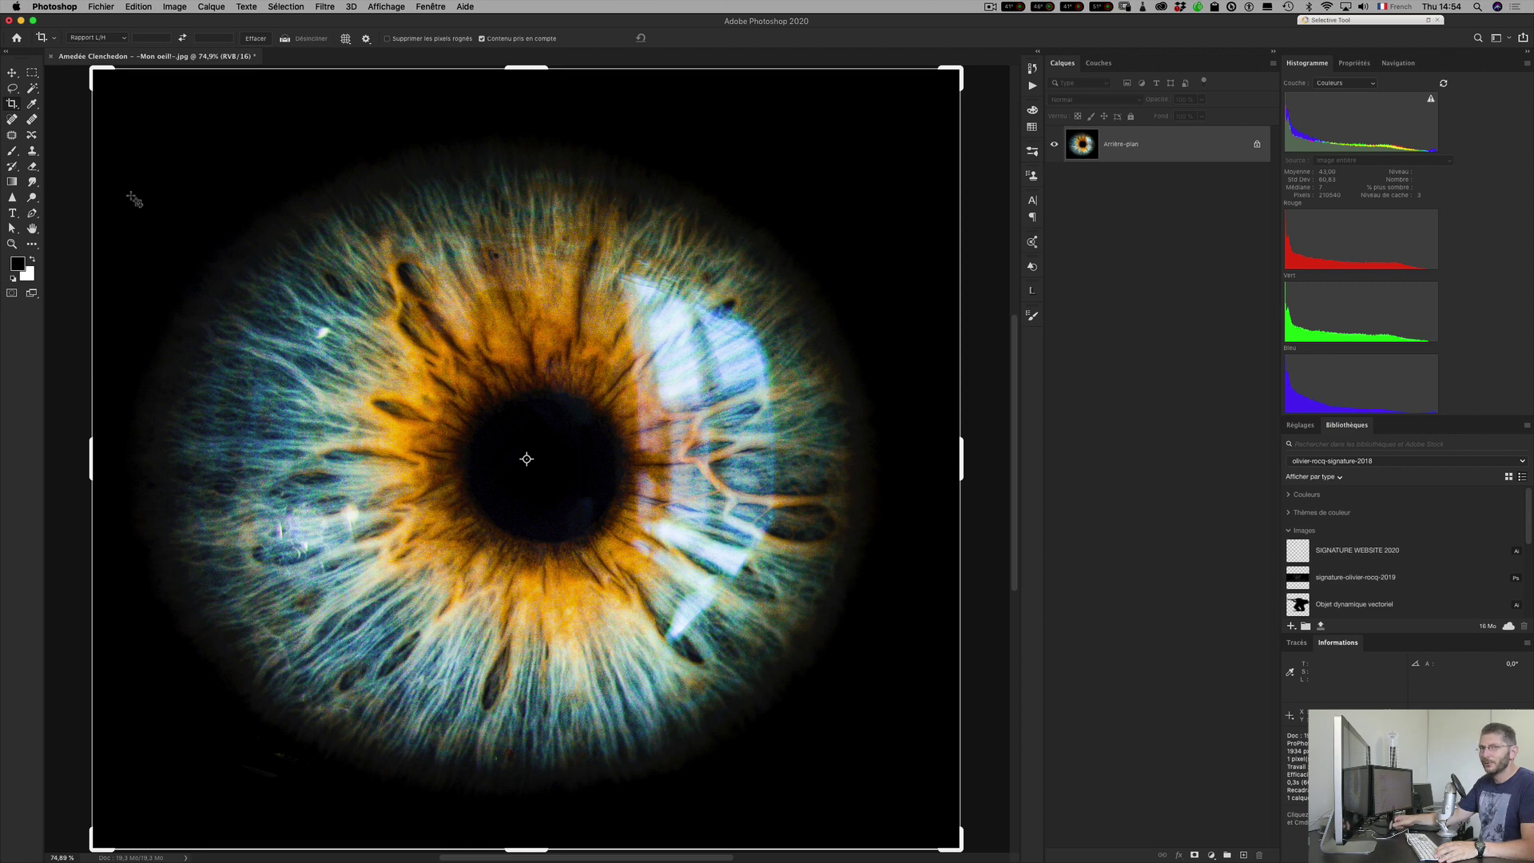
left_click(615, 421)
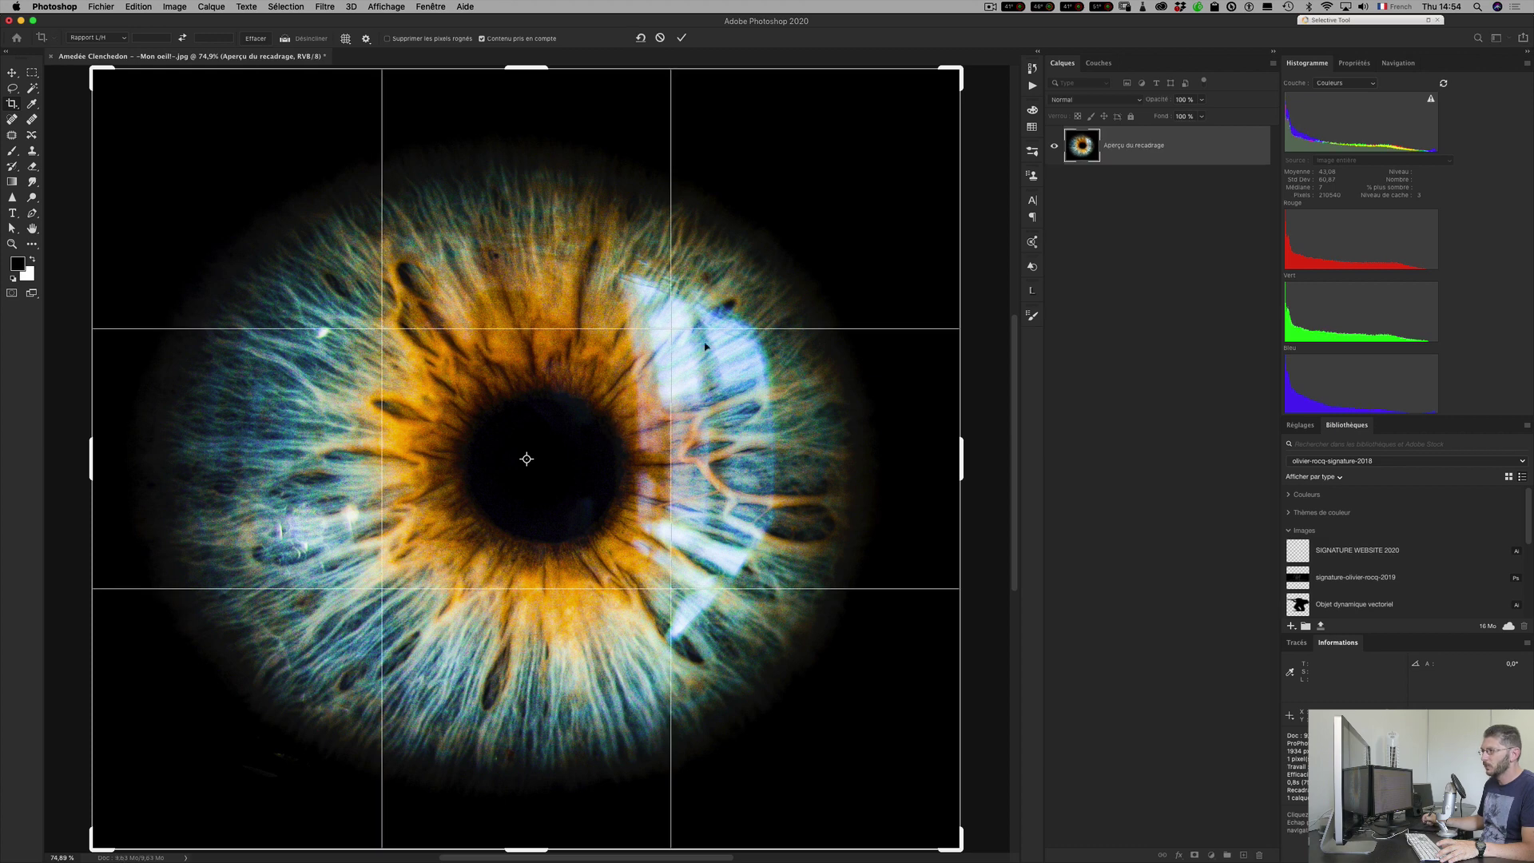
left_click_drag(607, 421, 582, 442)
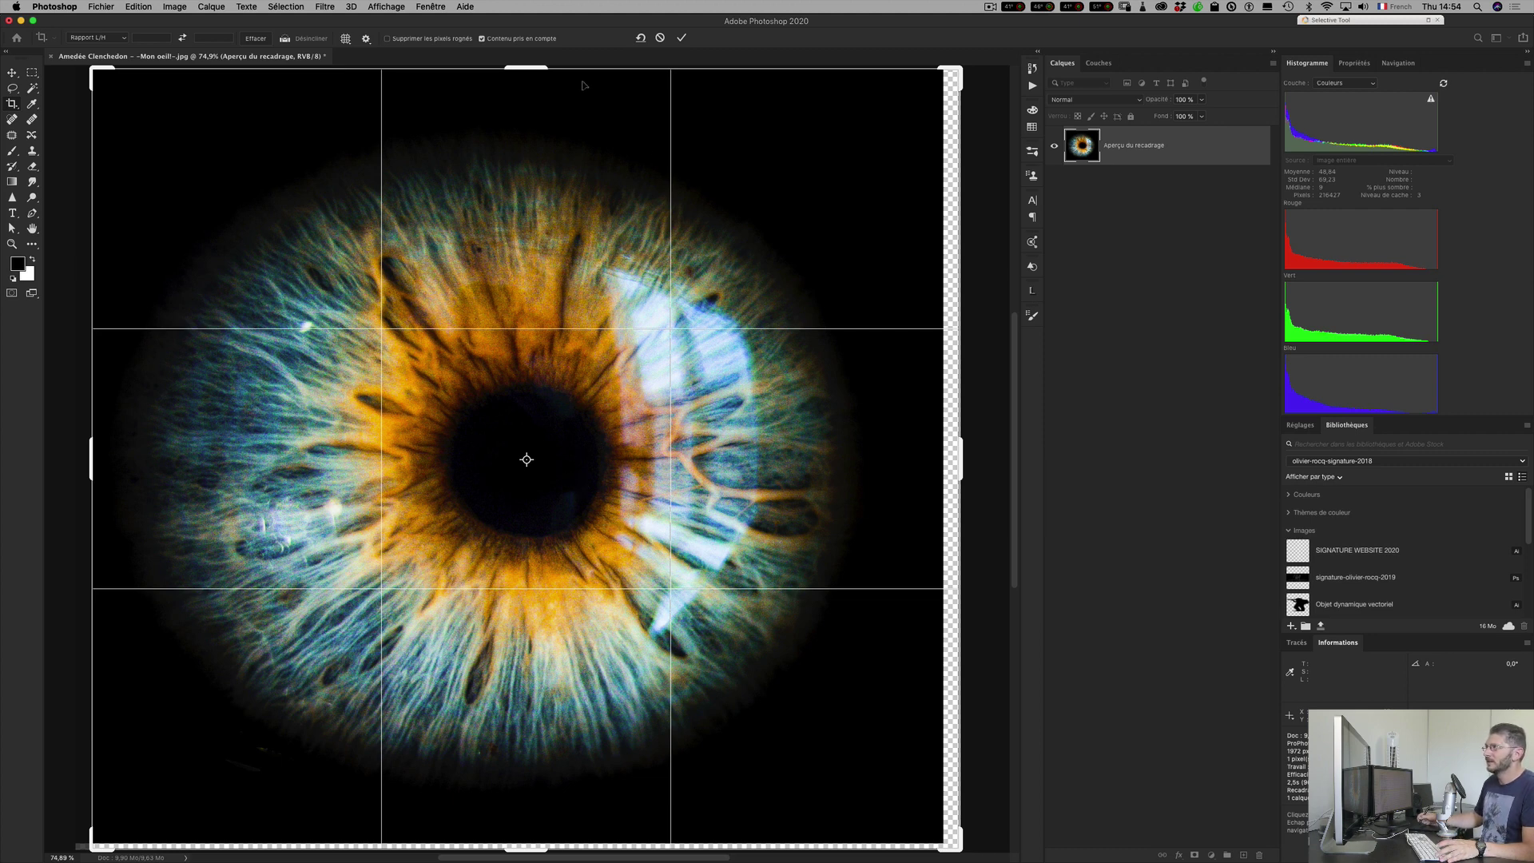
left_click(683, 39)
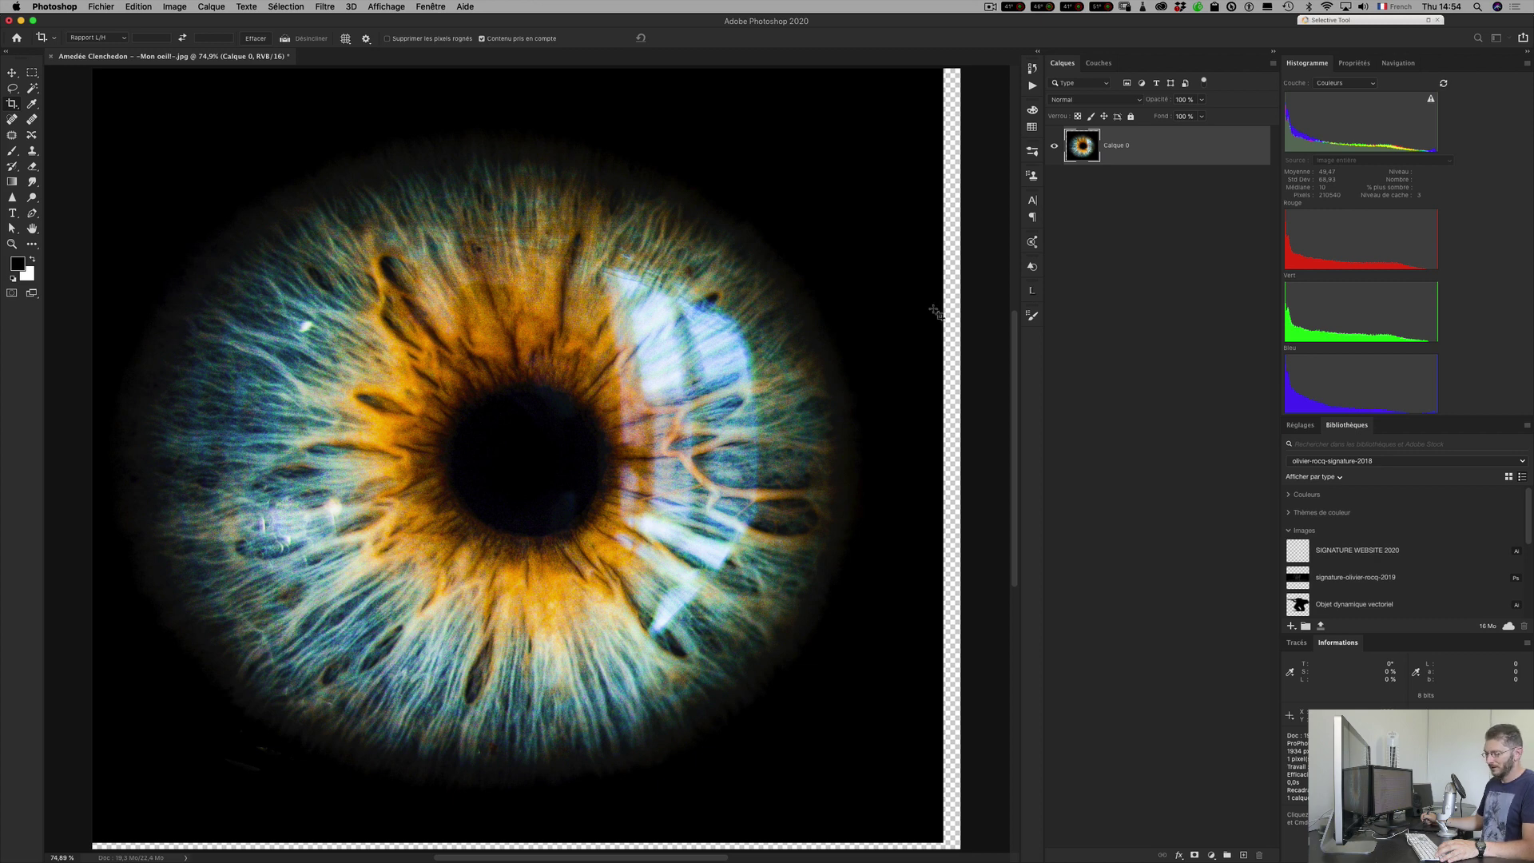
Sample the black background near the photo's edge with the Eyedropper.
key("i")
left_click(936, 267)
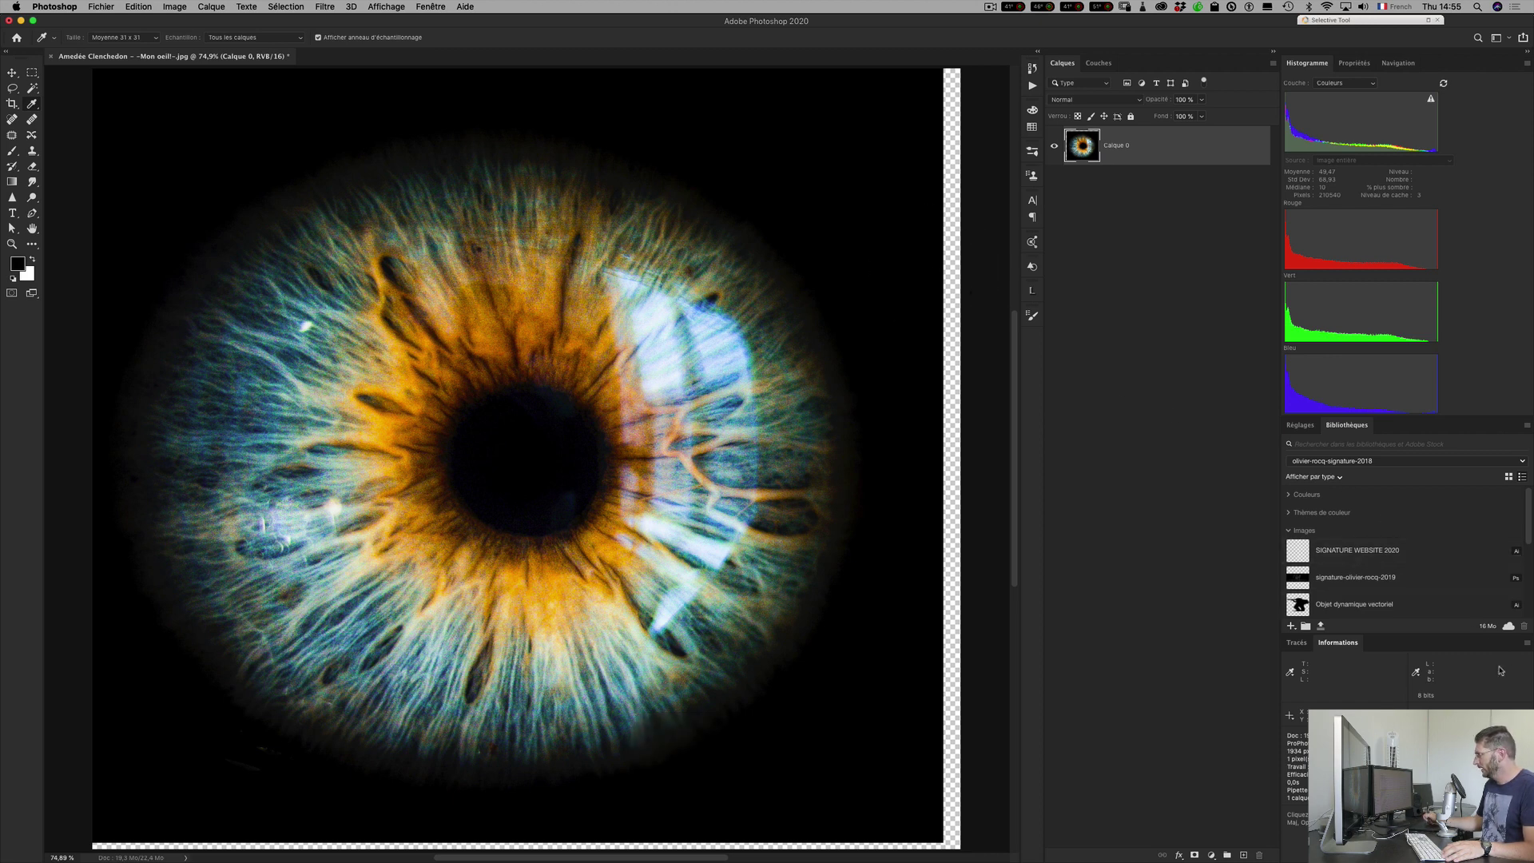
Add a layer filled with the sampled black beneath the iris photo, and merge the two layers into one.
left_click(936, 383)
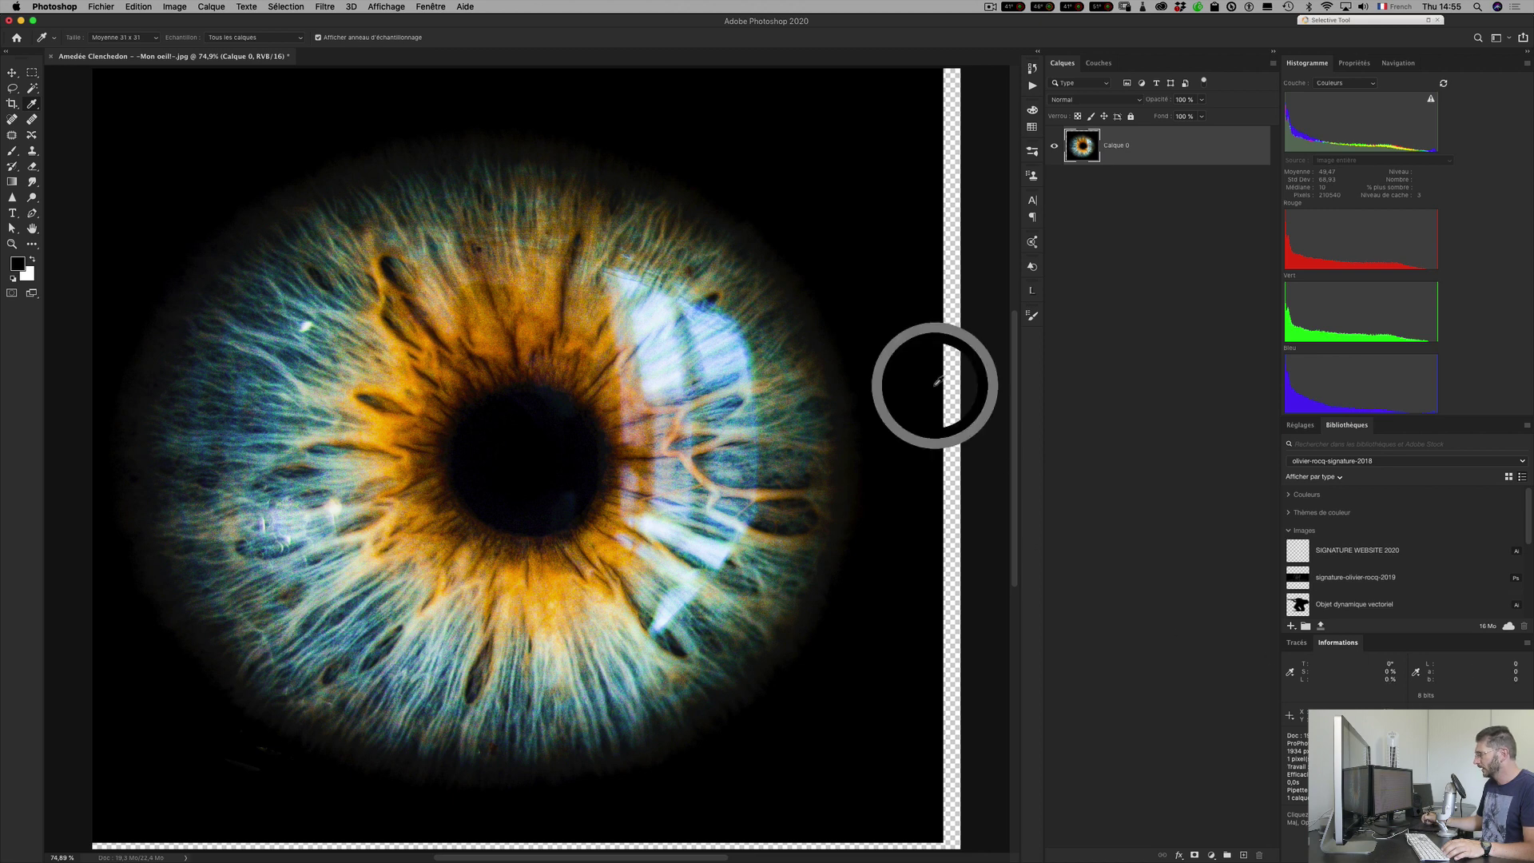
left_click(888, 790)
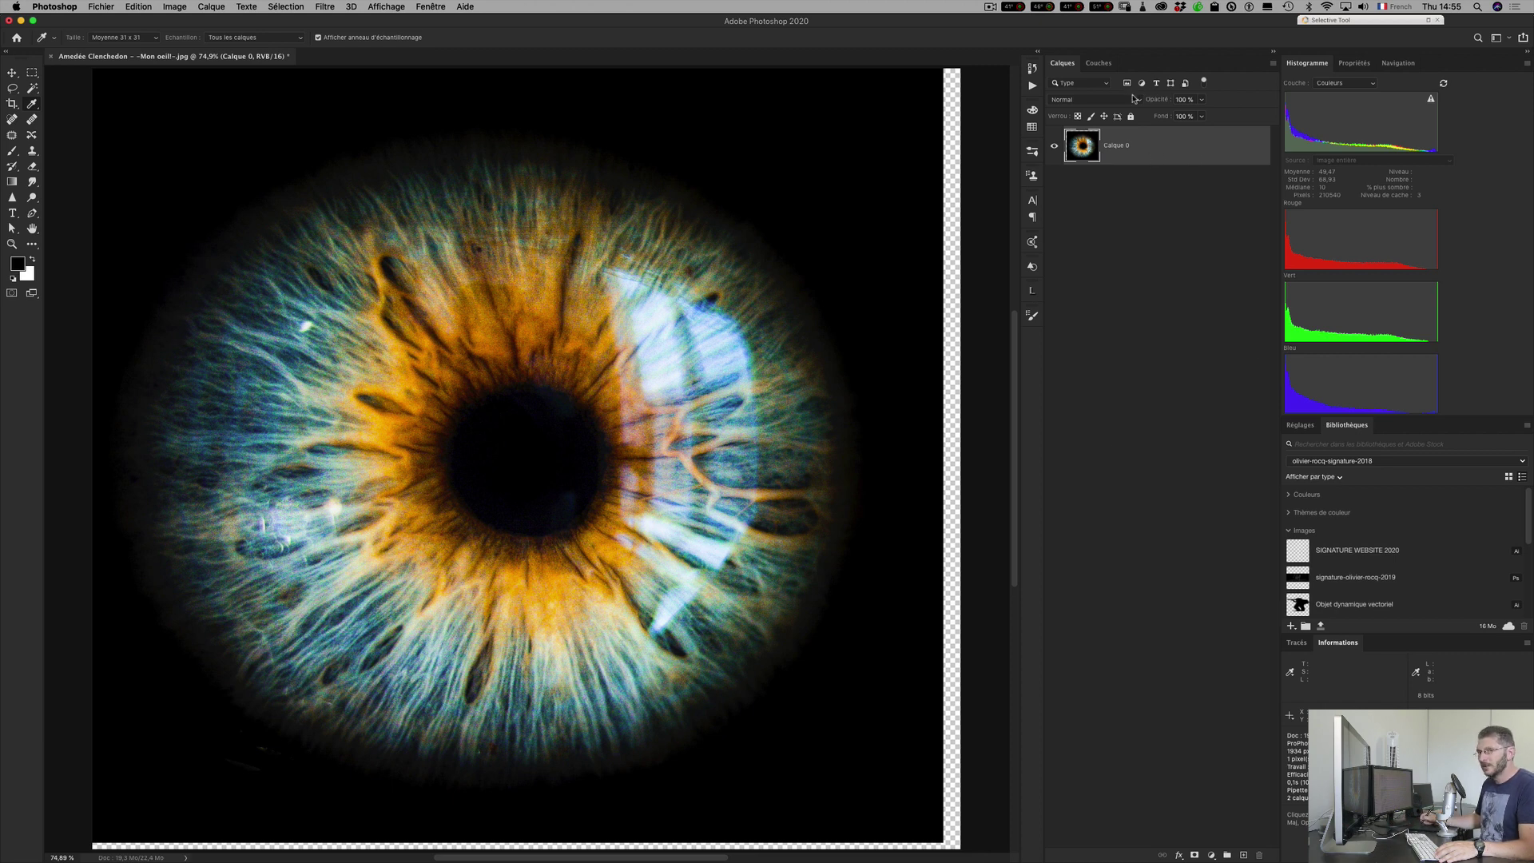
left_click(1243, 854, "super")
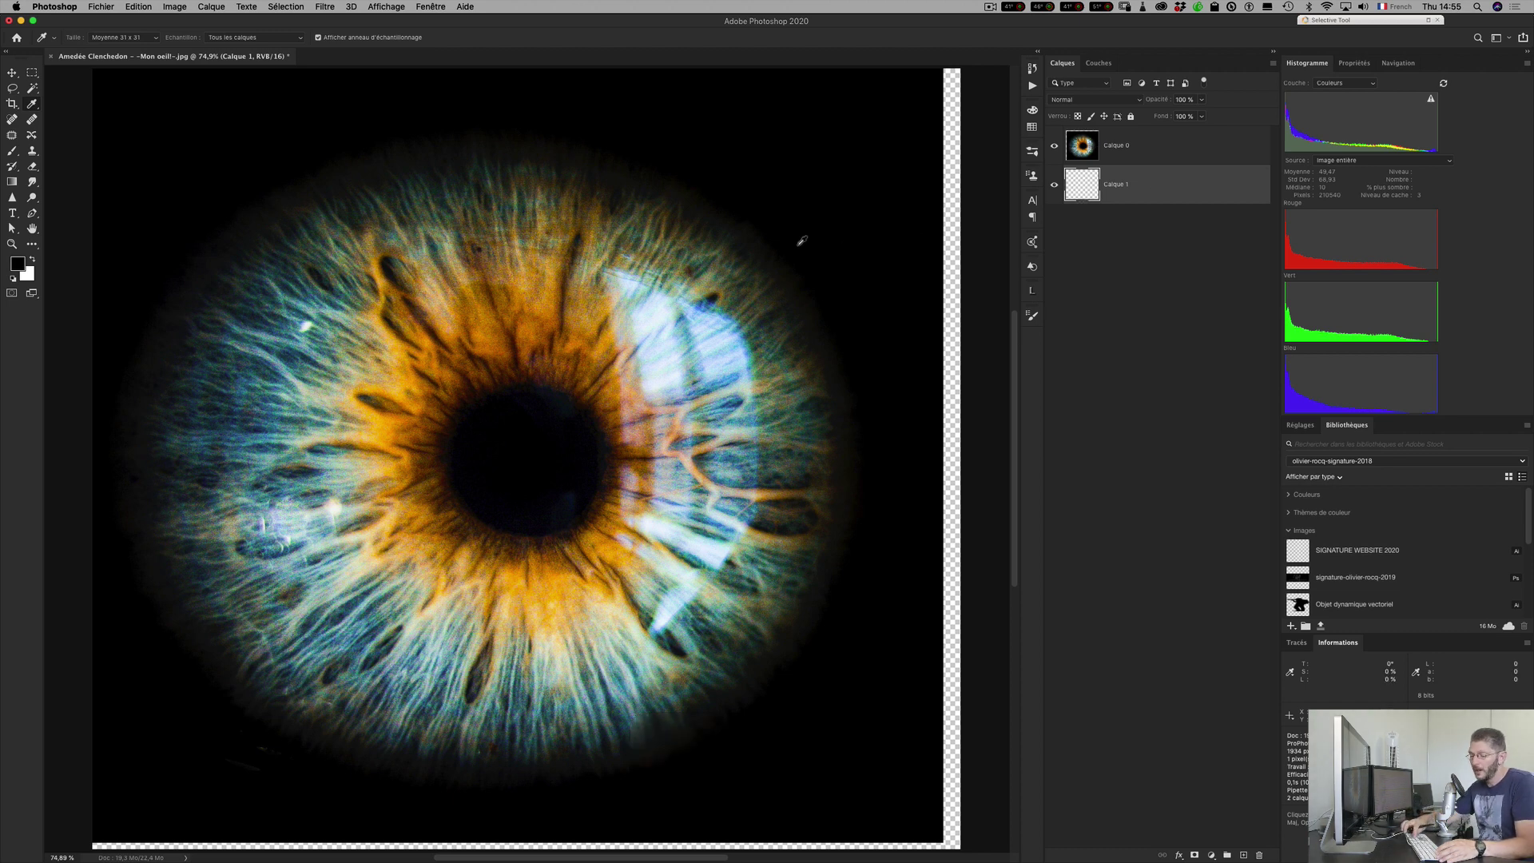
key("alt+BackSpace")
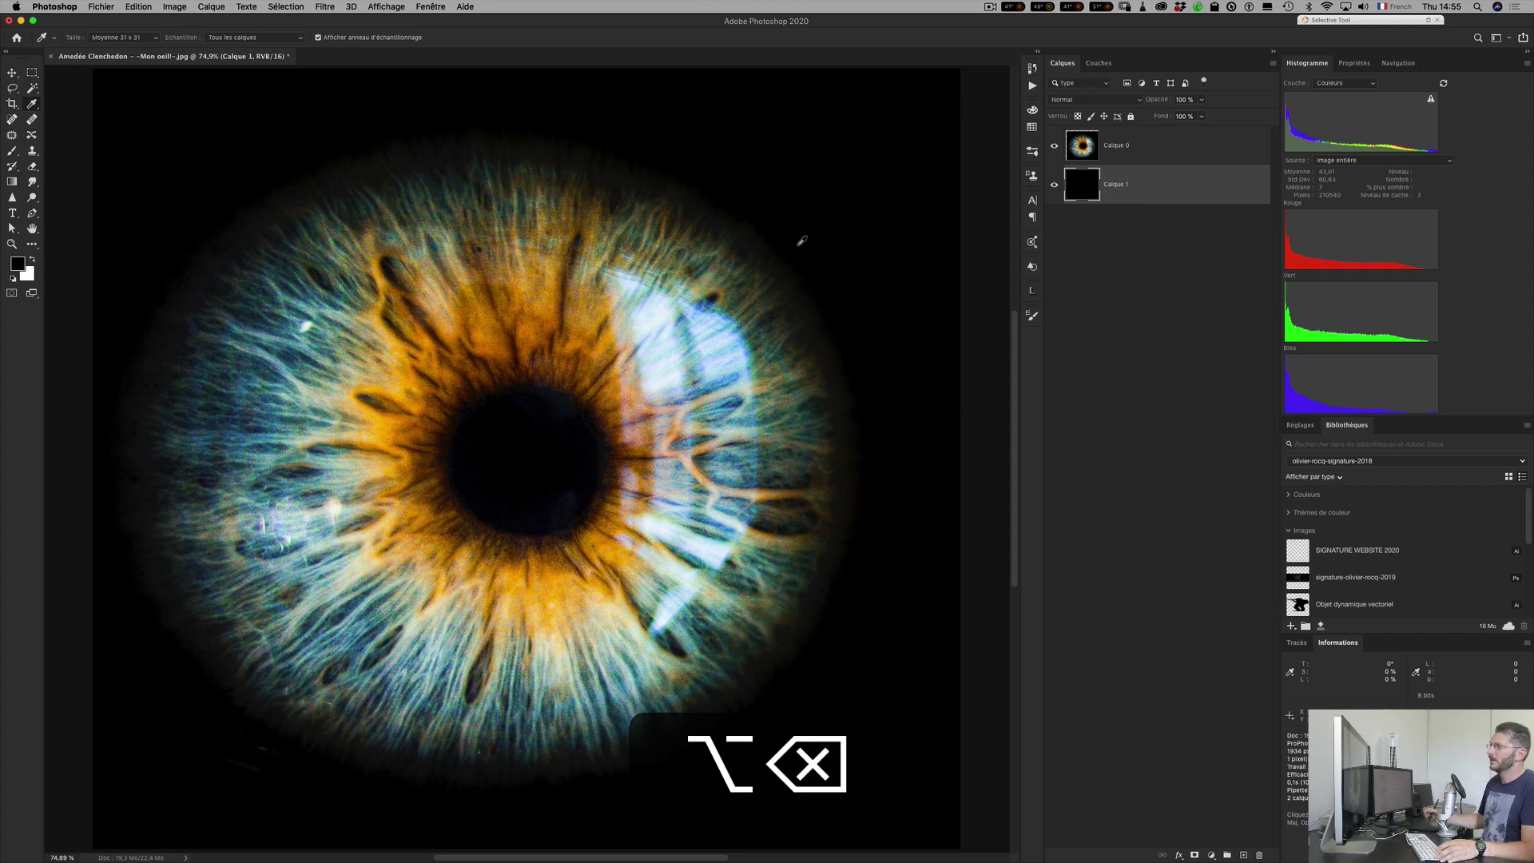
left_click(1154, 151, "shift")
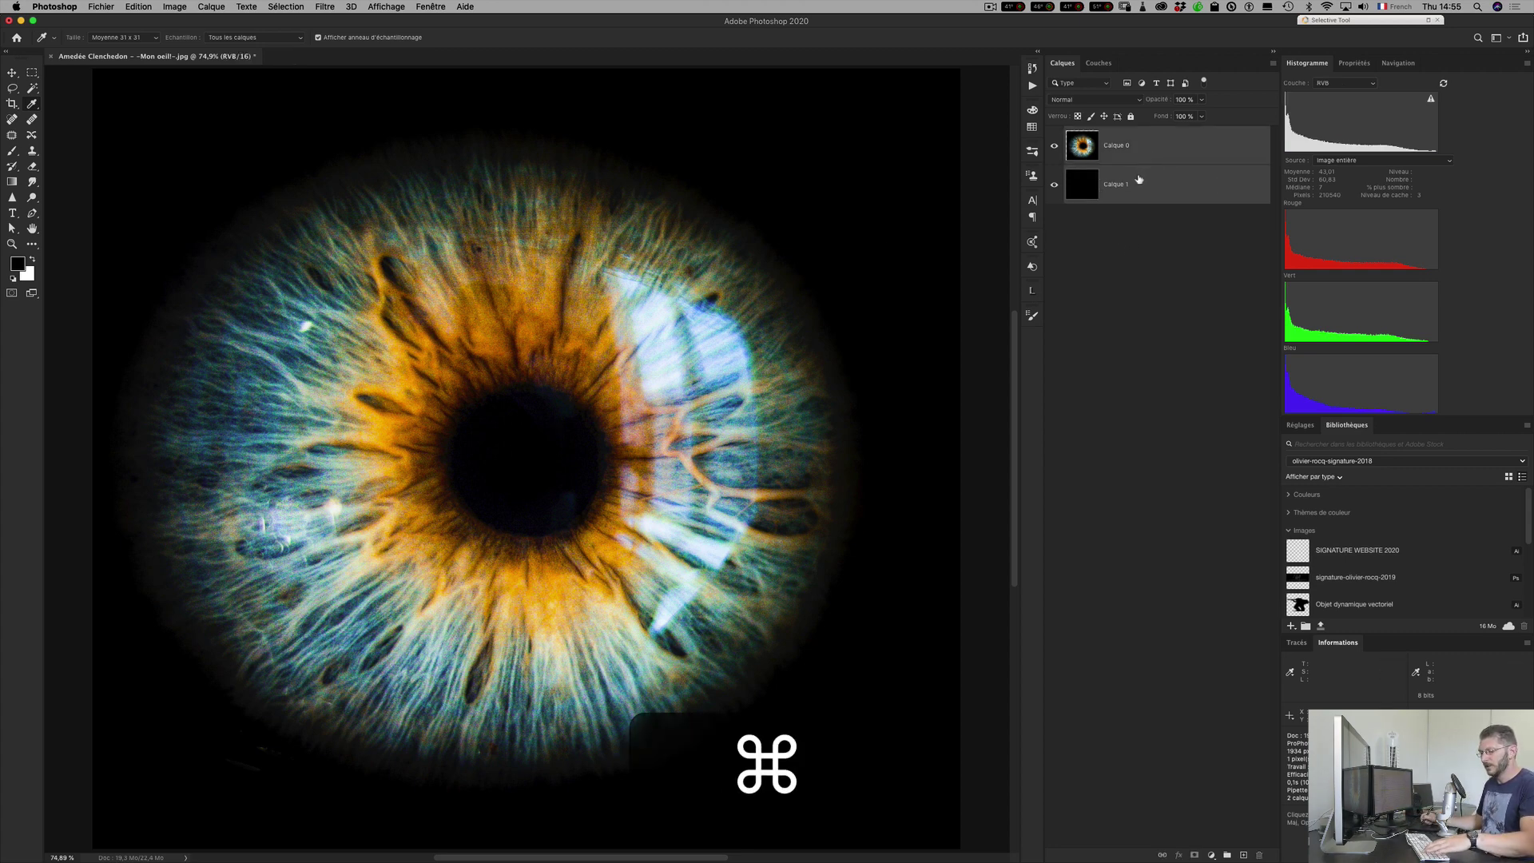
key("cmd+e")
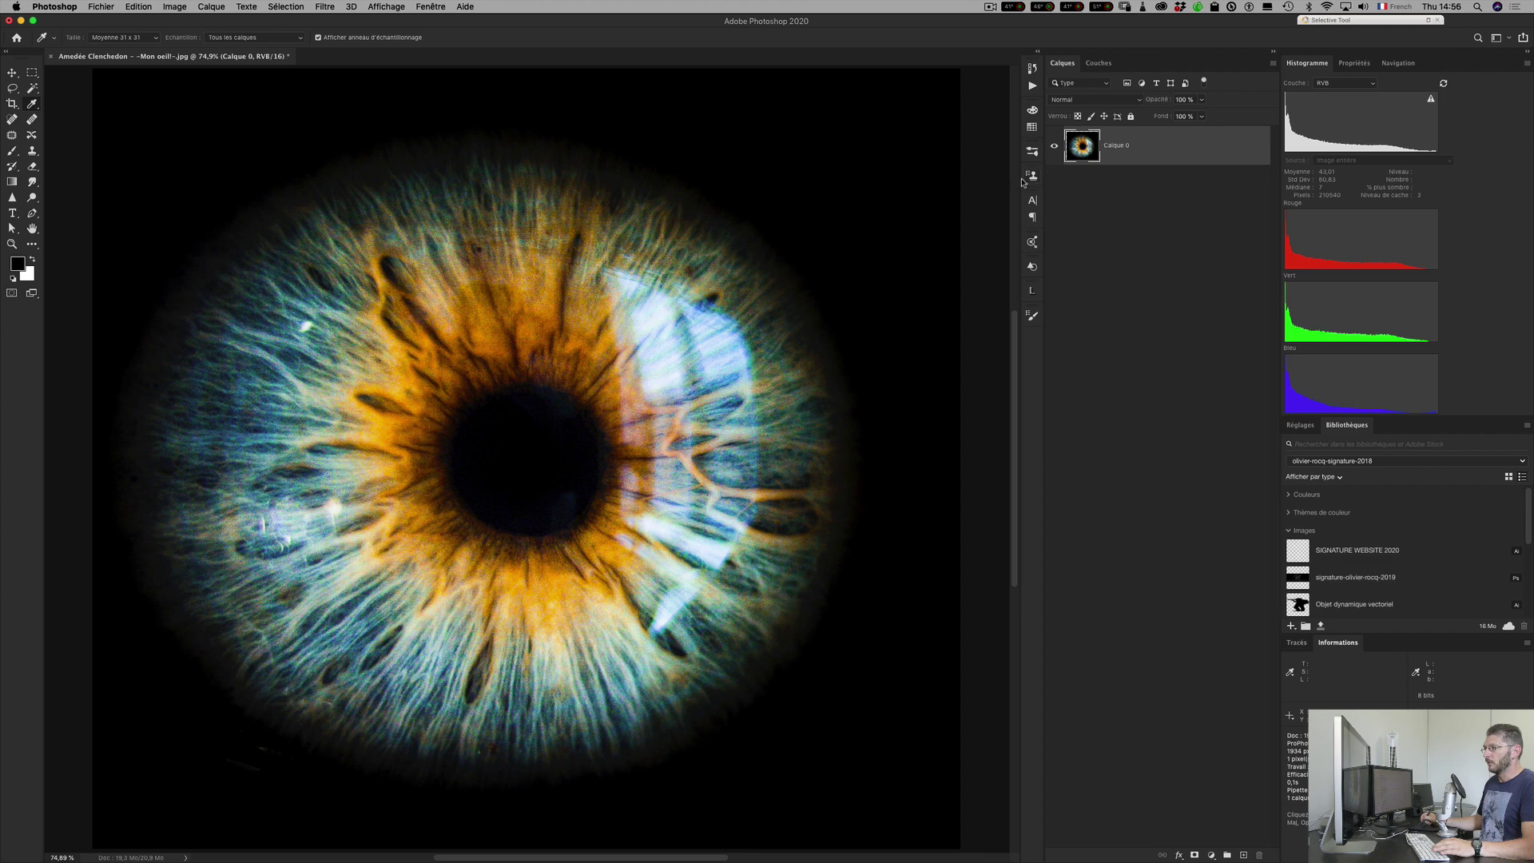
Add a vertical guide at 50% of the image width, through the centre of the pupil.
key("c")
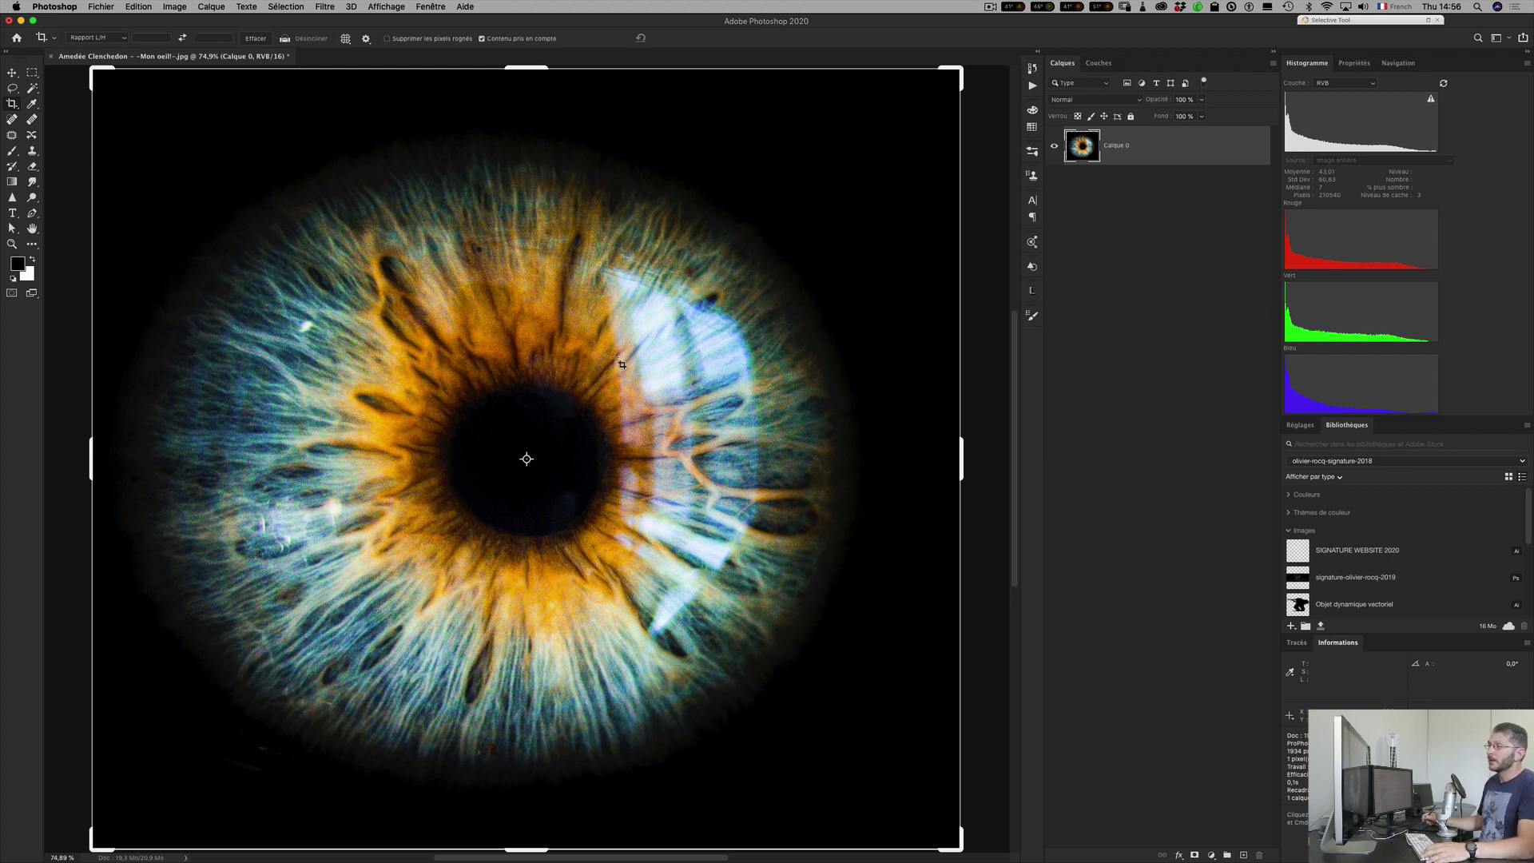
key("Escape")
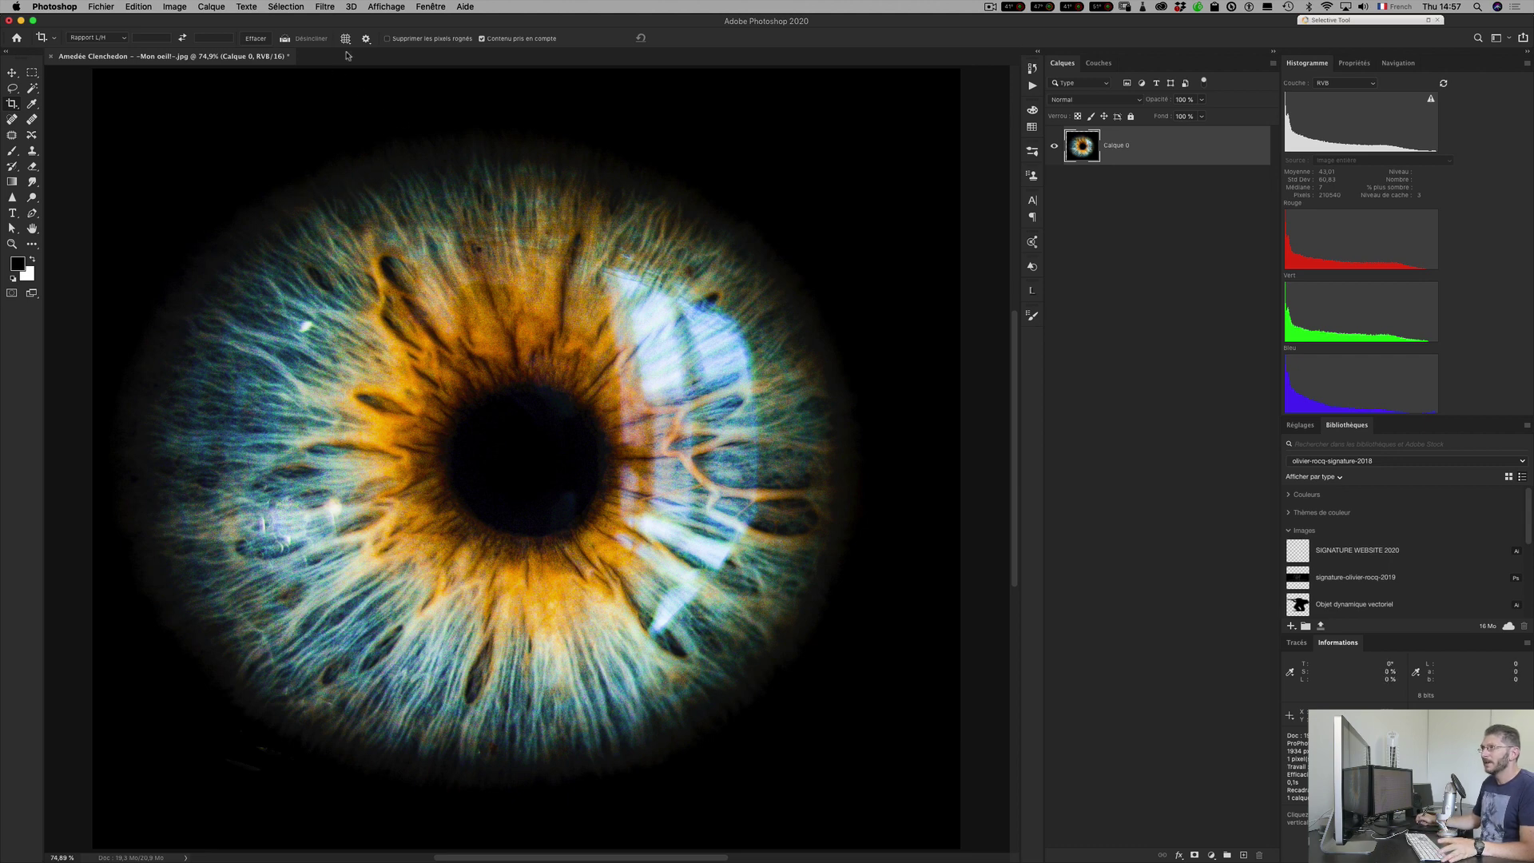
left_click(385, 6)
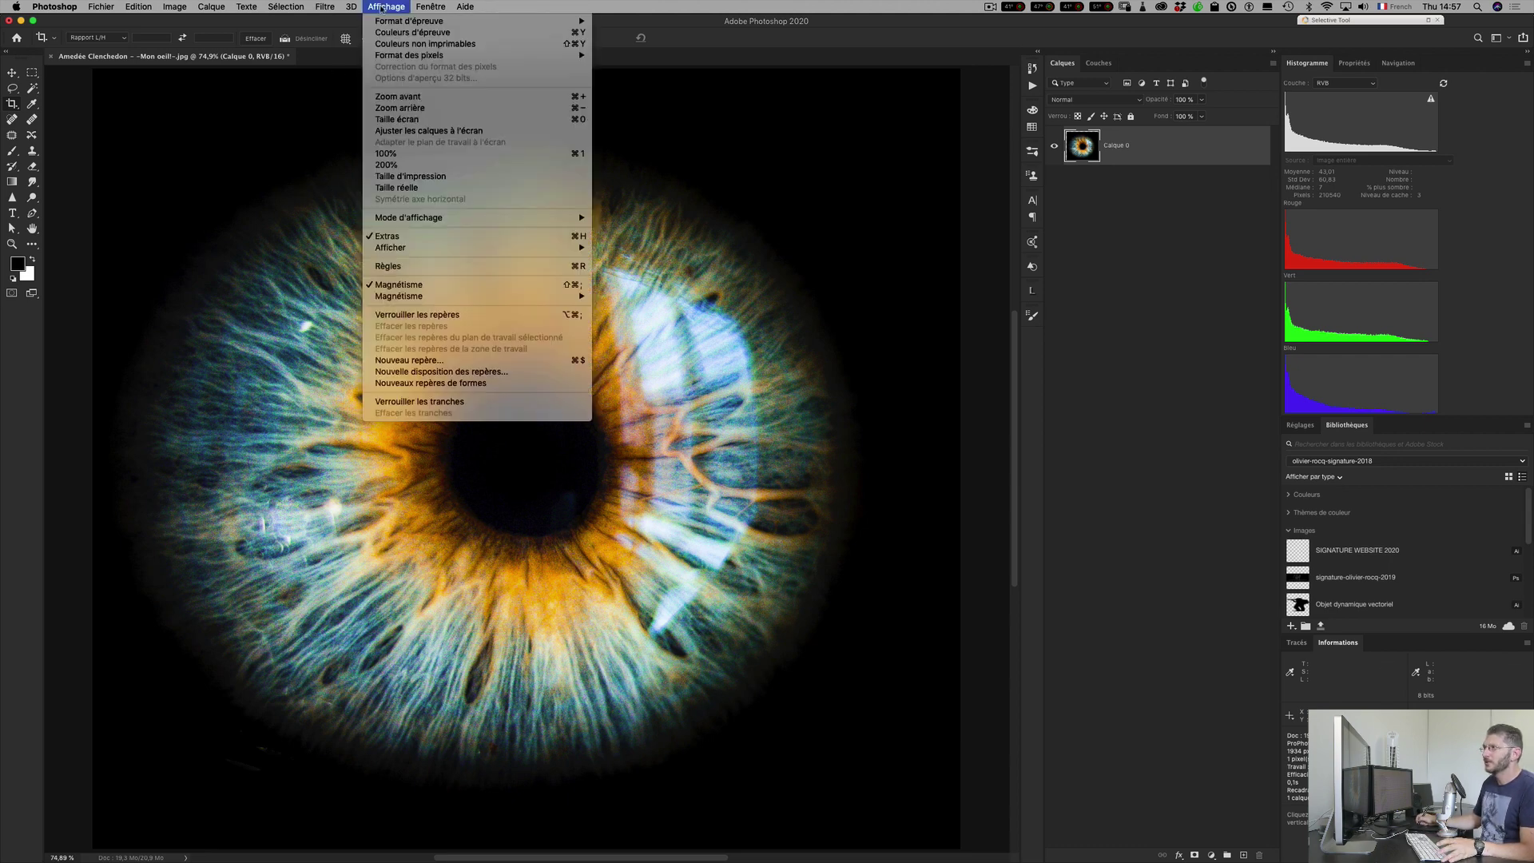
left_click(505, 360)
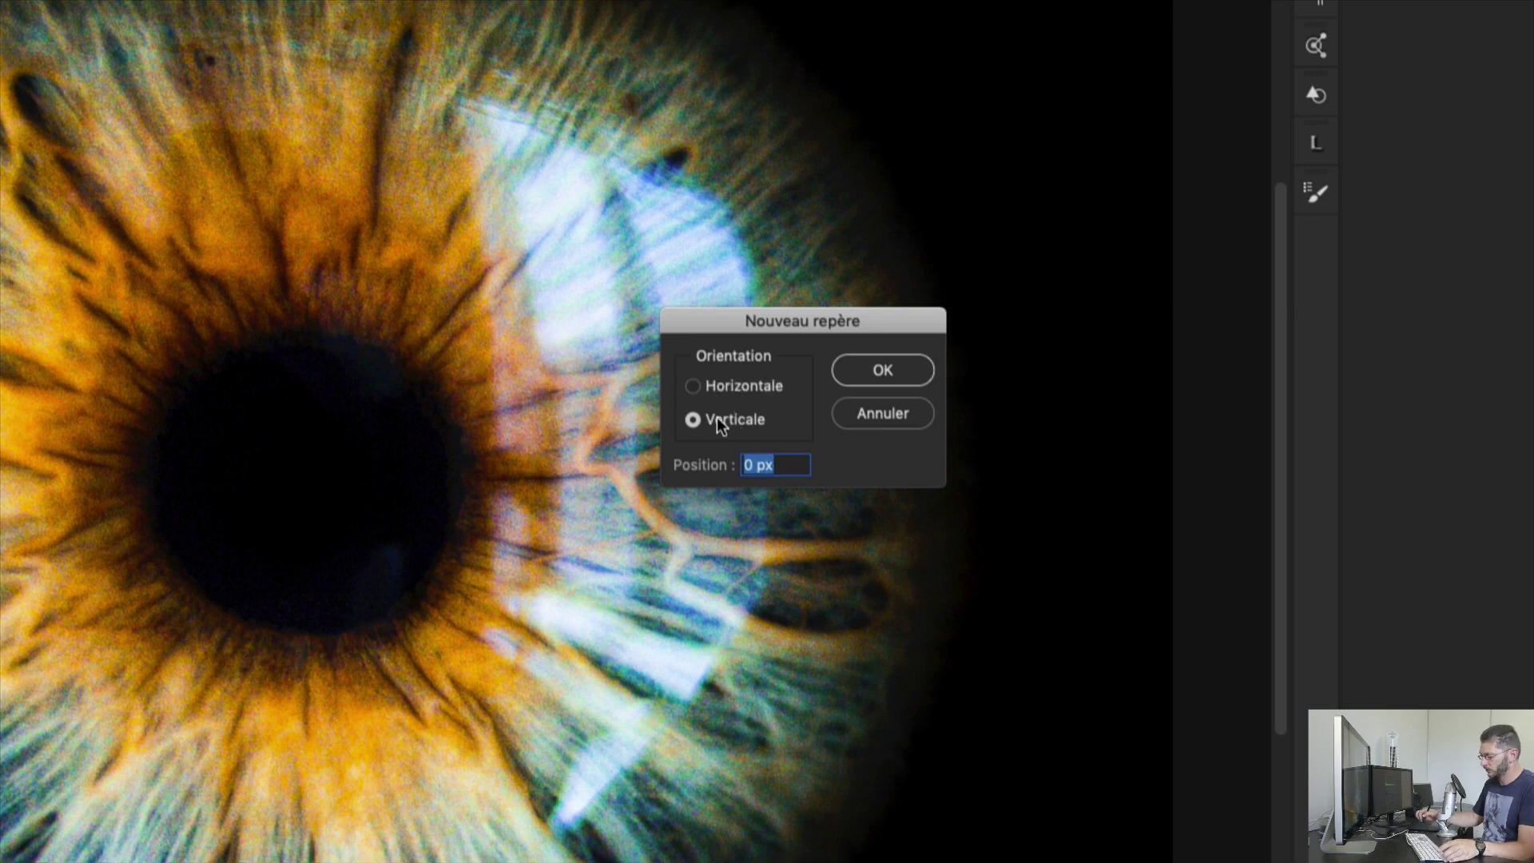
key("ctrl+less")
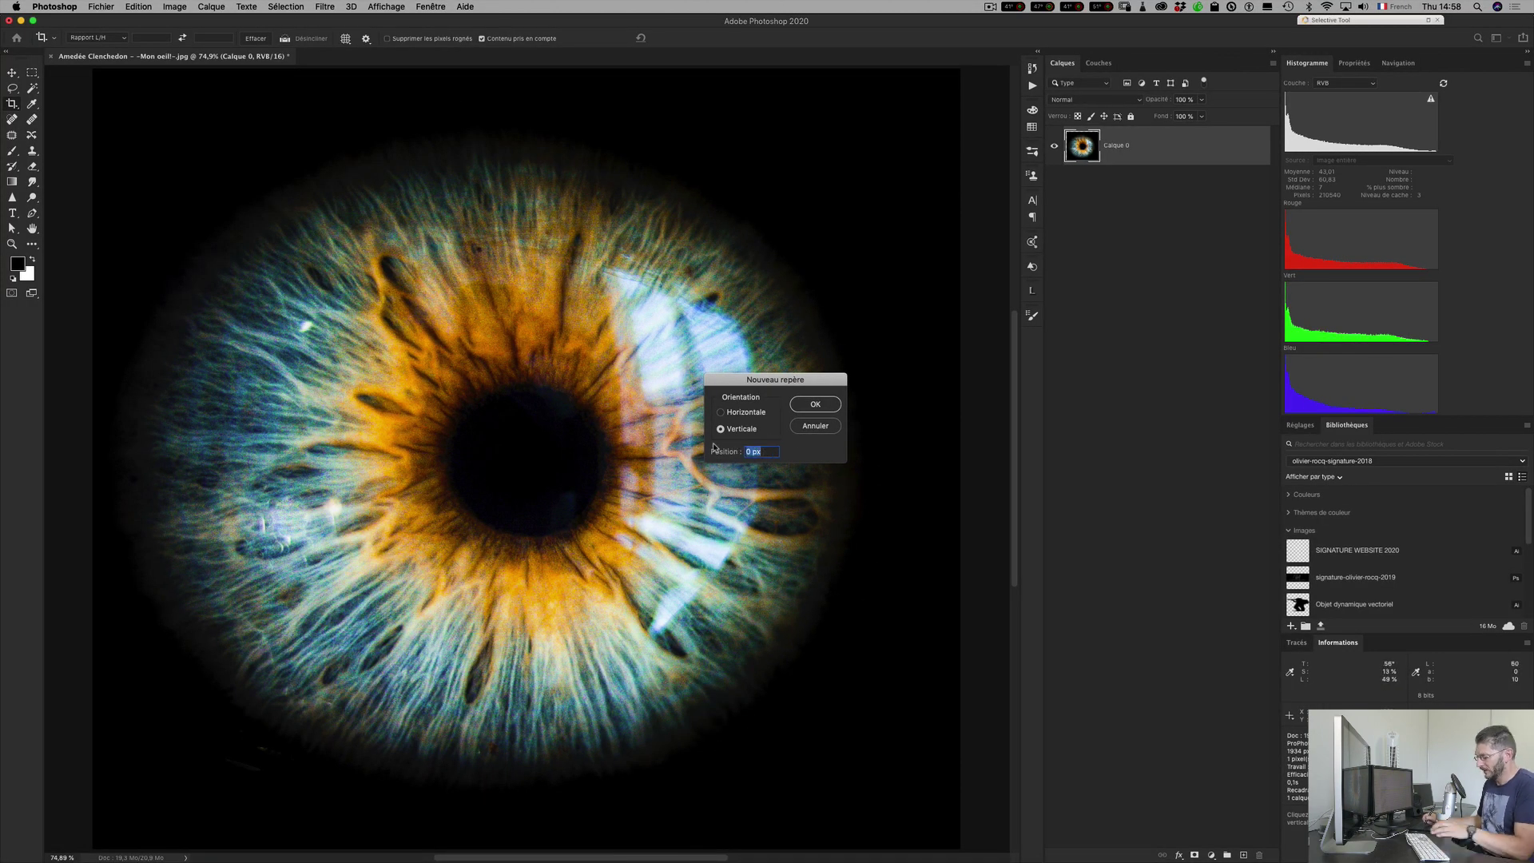
type("50%")
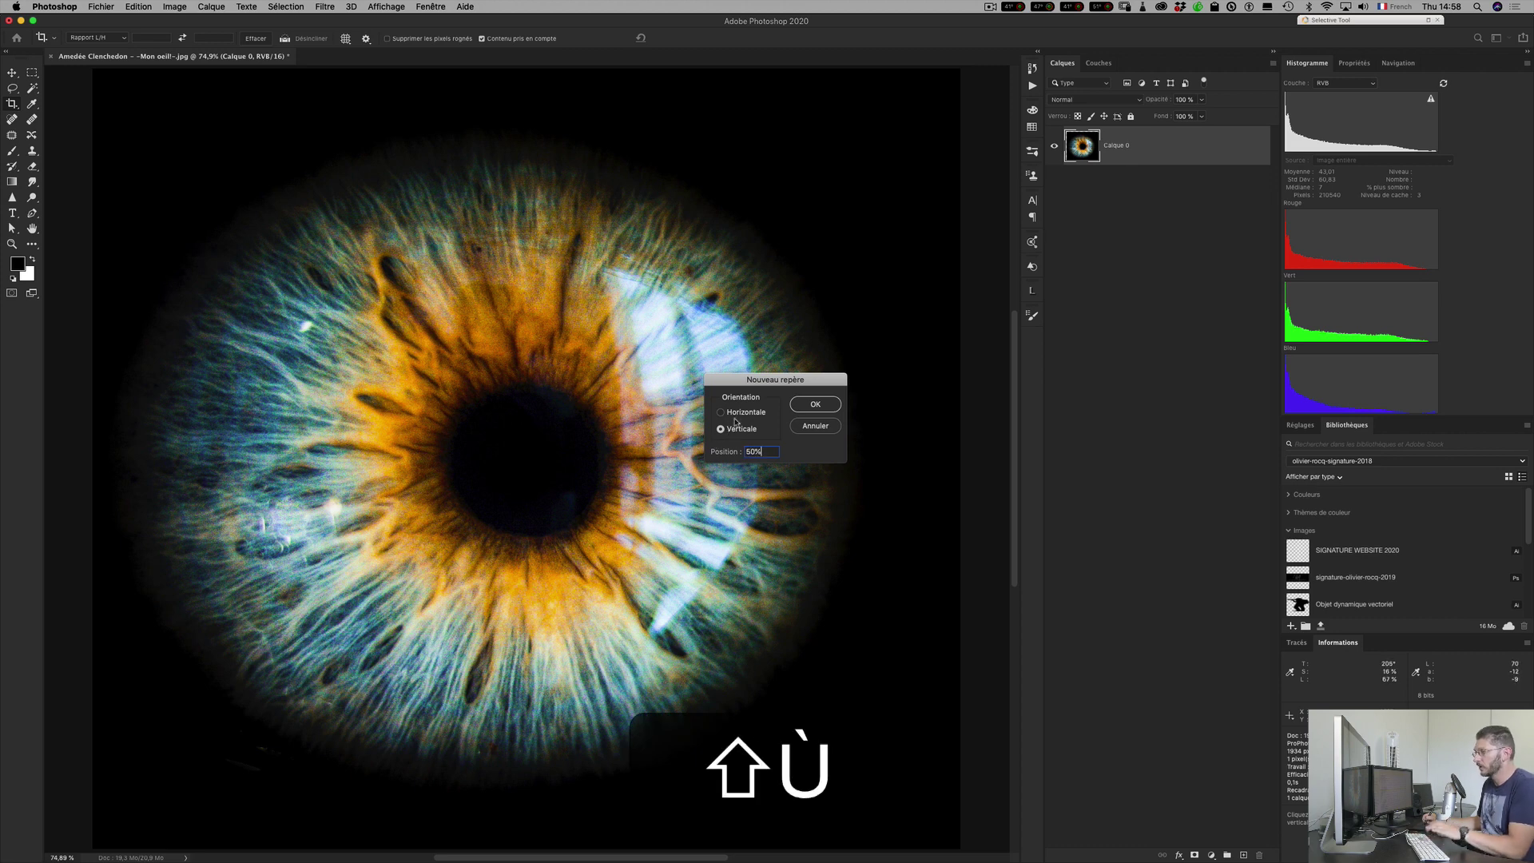
left_click(814, 405)
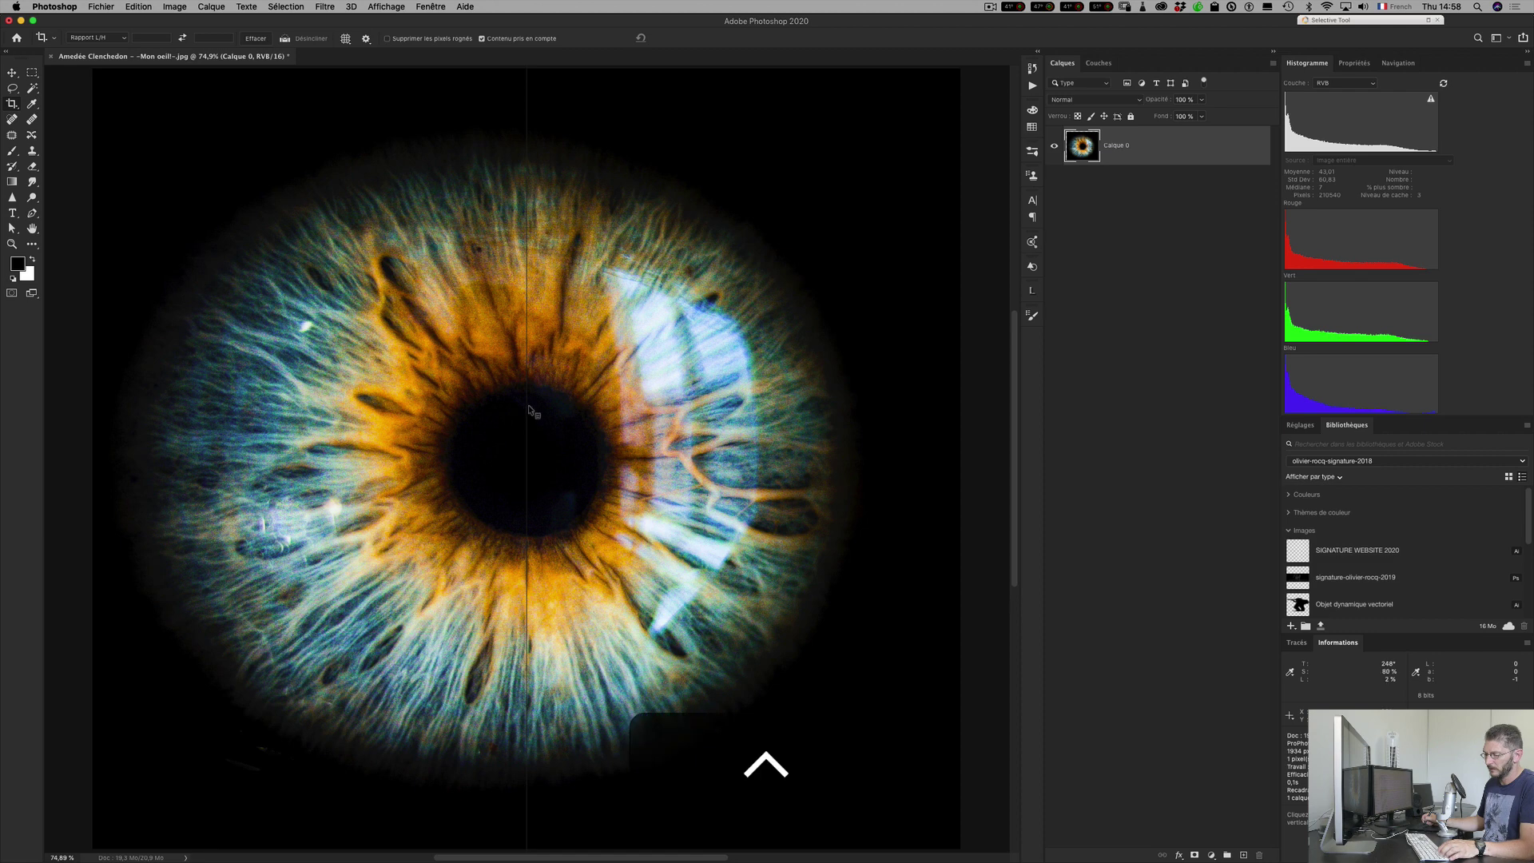
Set the guide colour to Rouge clair for both Zone de travail and Plan de travail in the preferences.
key("ctrl+q")
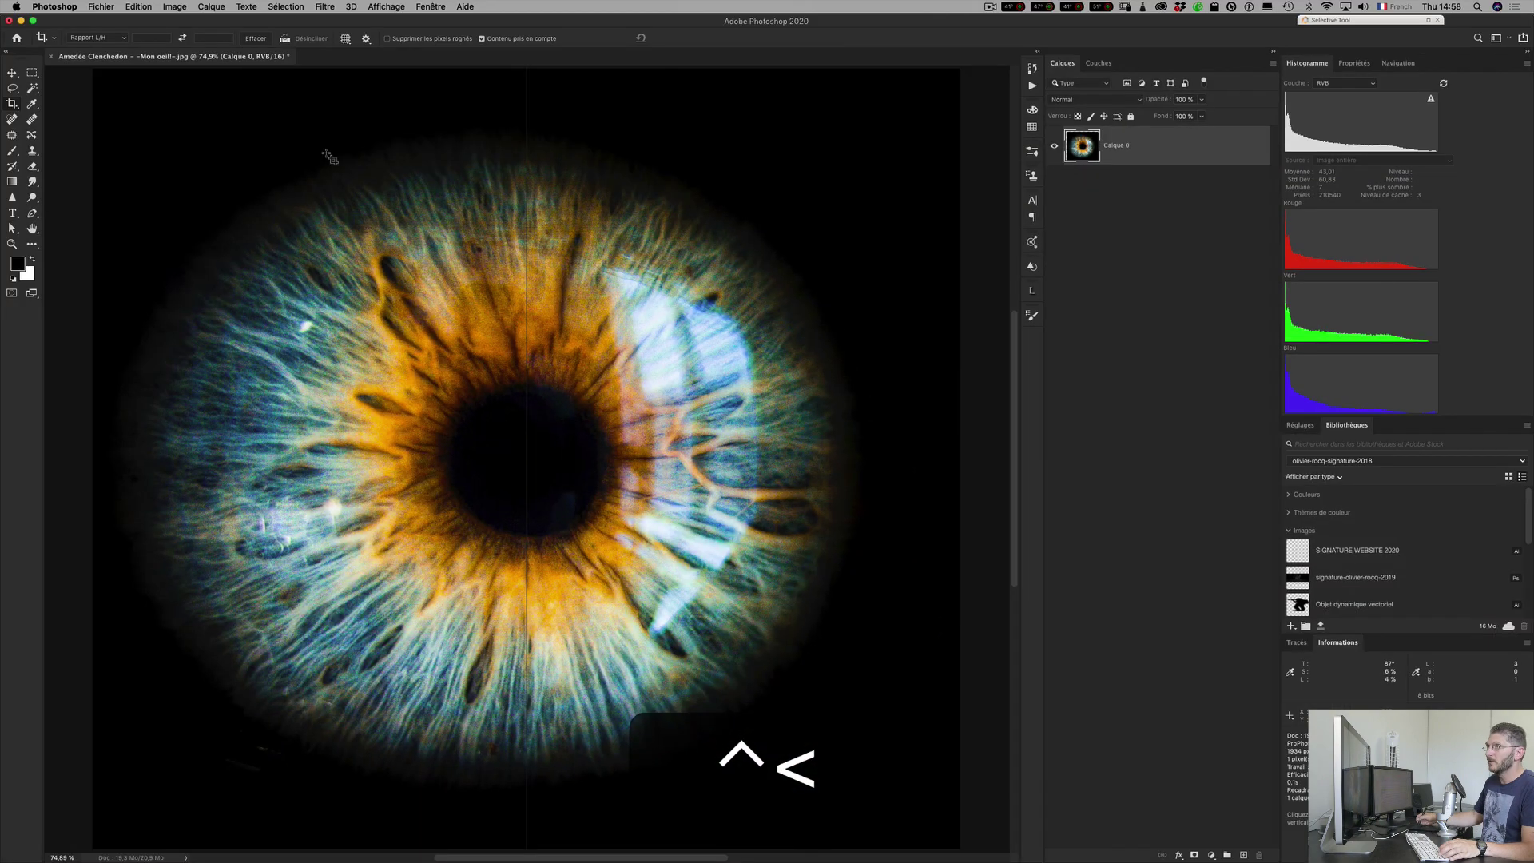
left_click(56, 6)
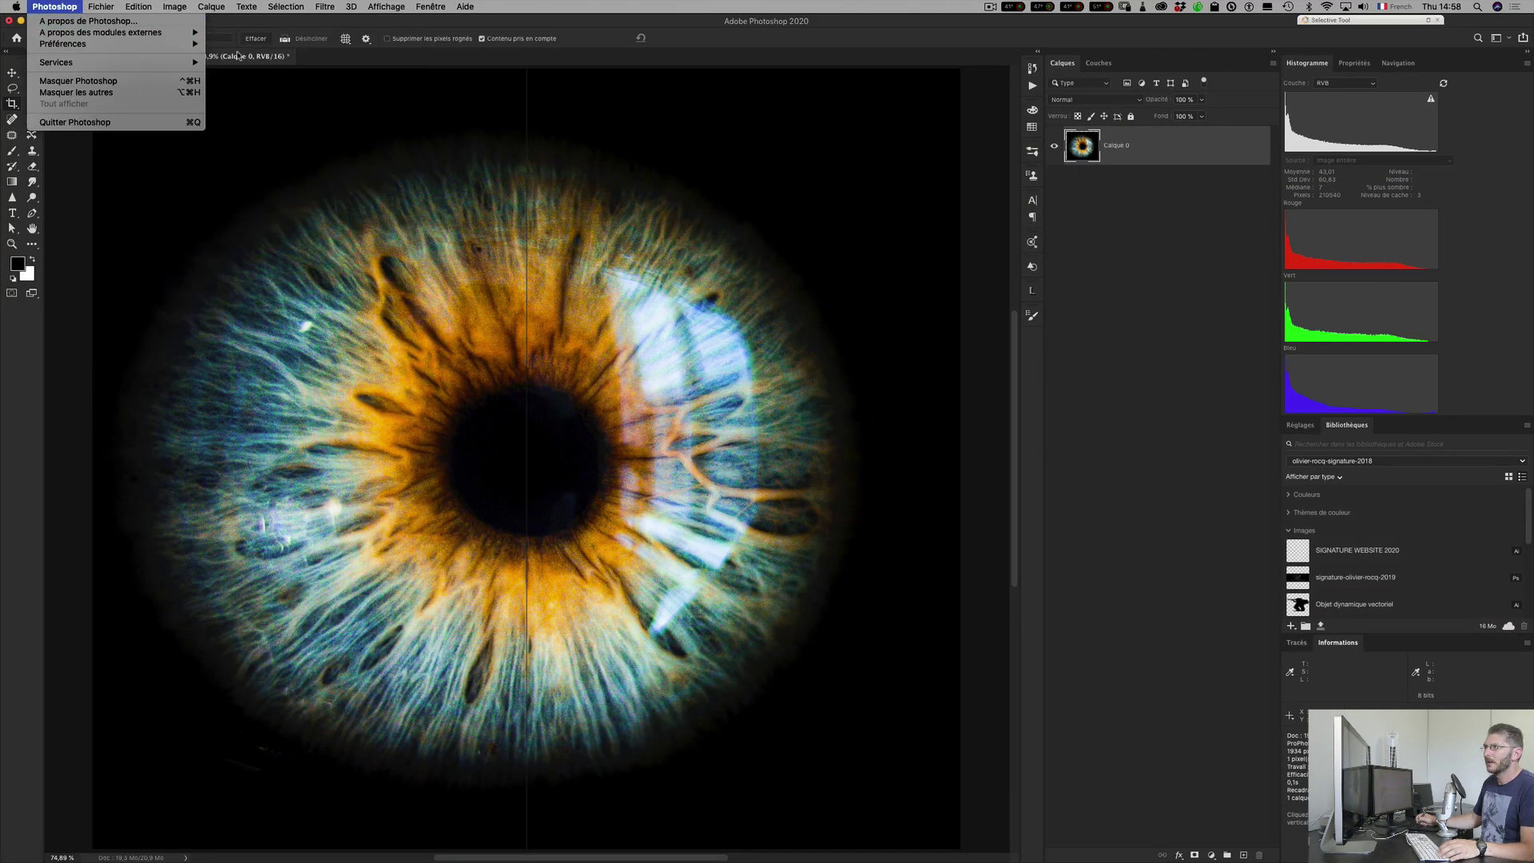
mouse_move(80, 44)
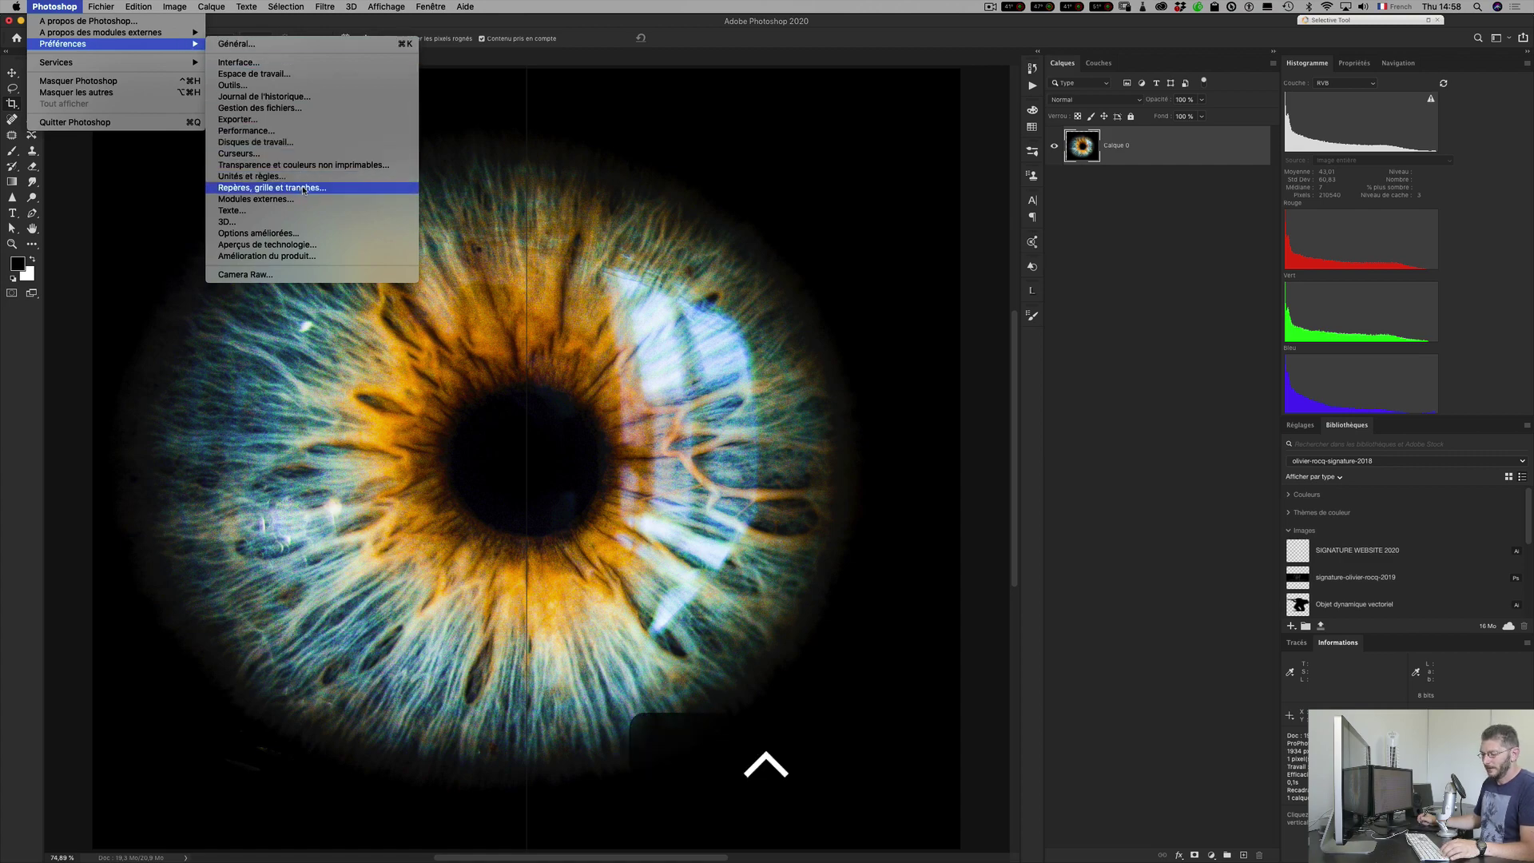
key("ctrl+q")
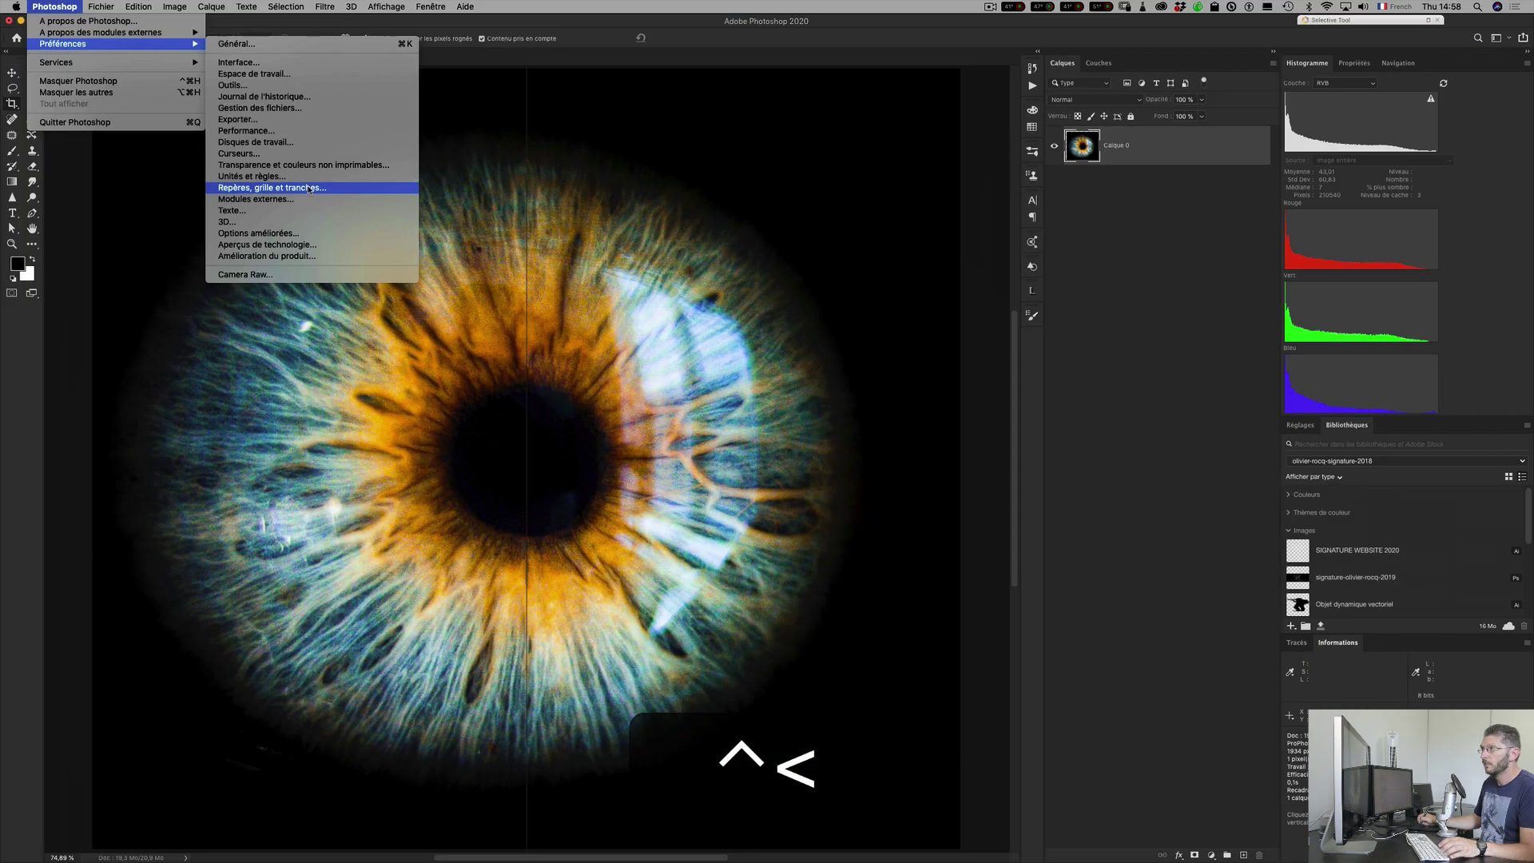
left_click(309, 190)
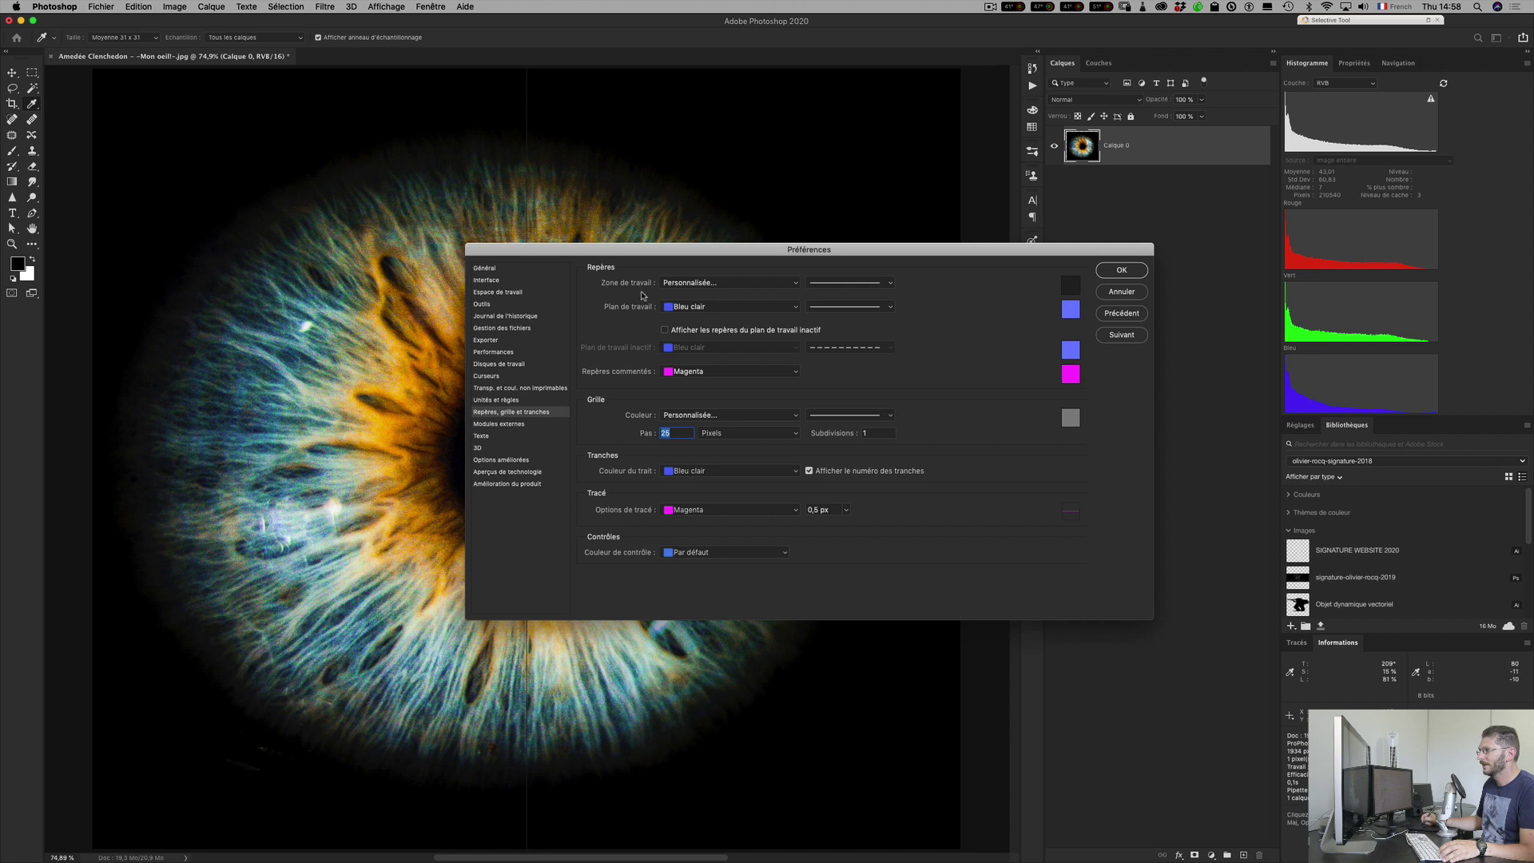
left_click(722, 305)
left_click(722, 322)
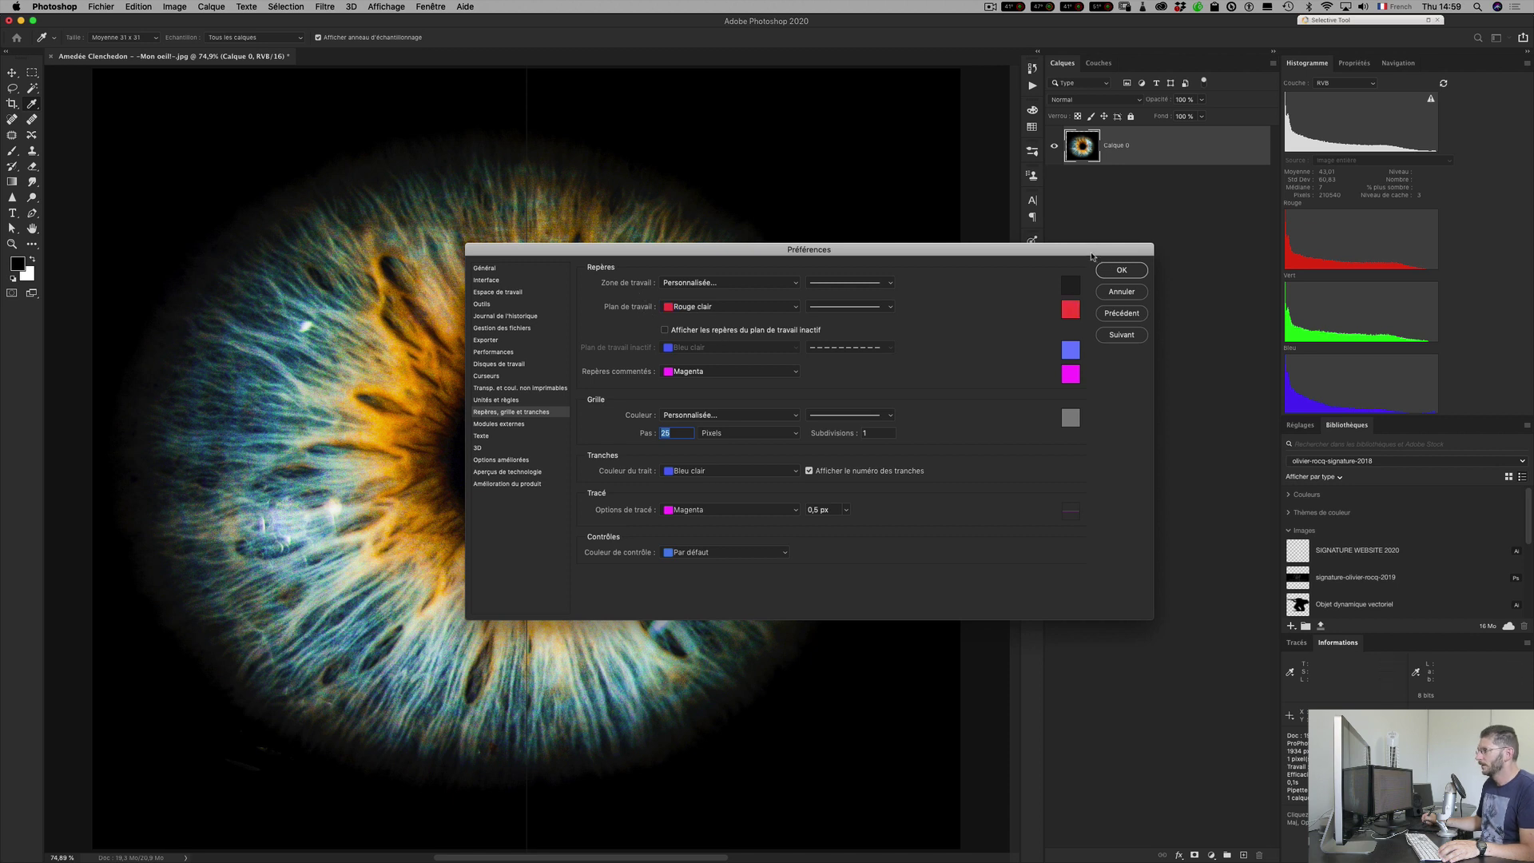
left_click(783, 283)
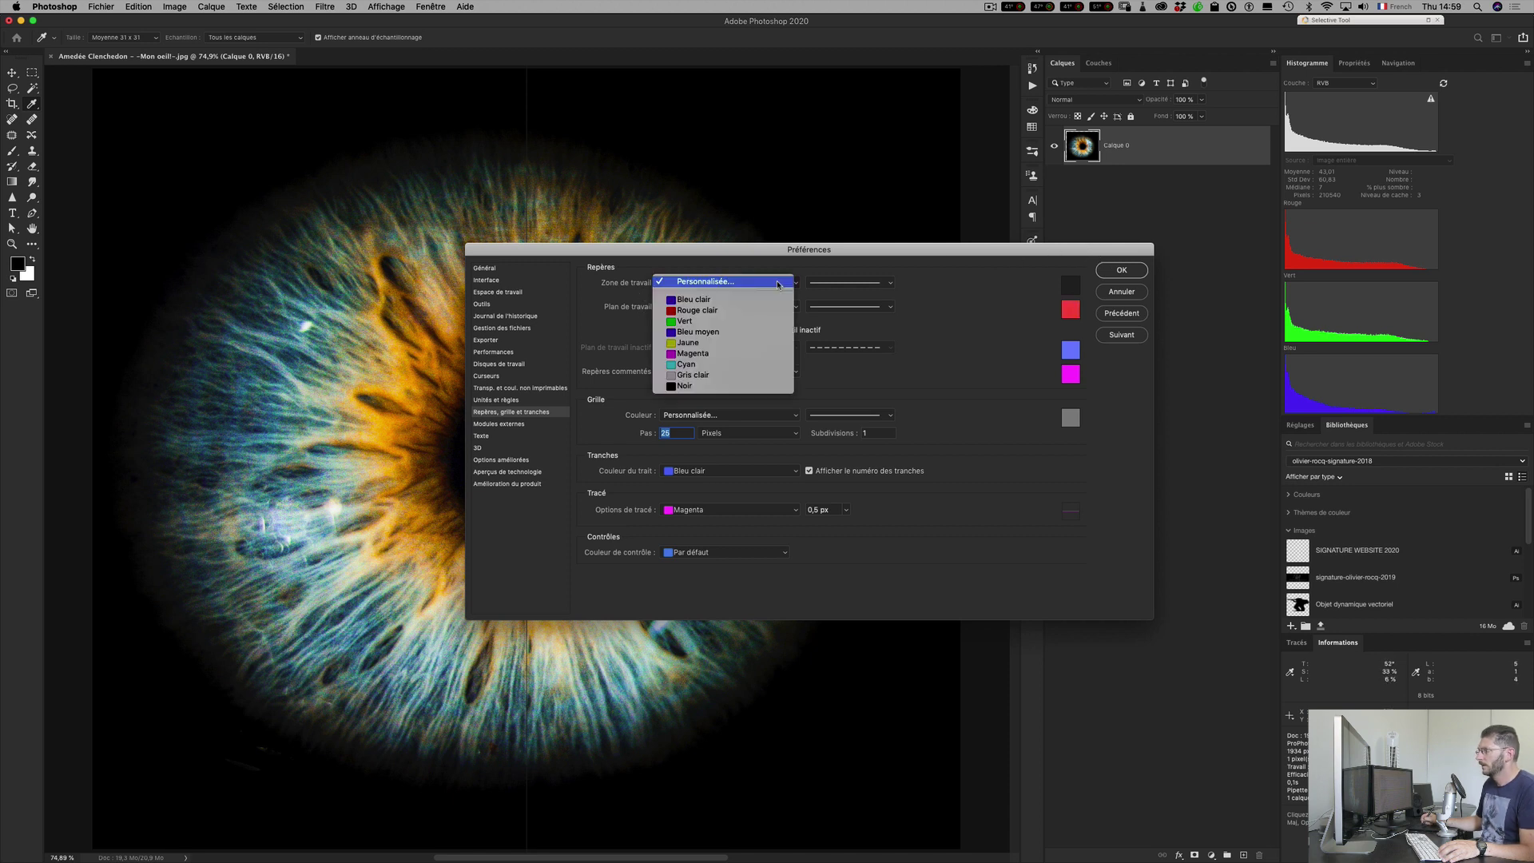
left_click(747, 309)
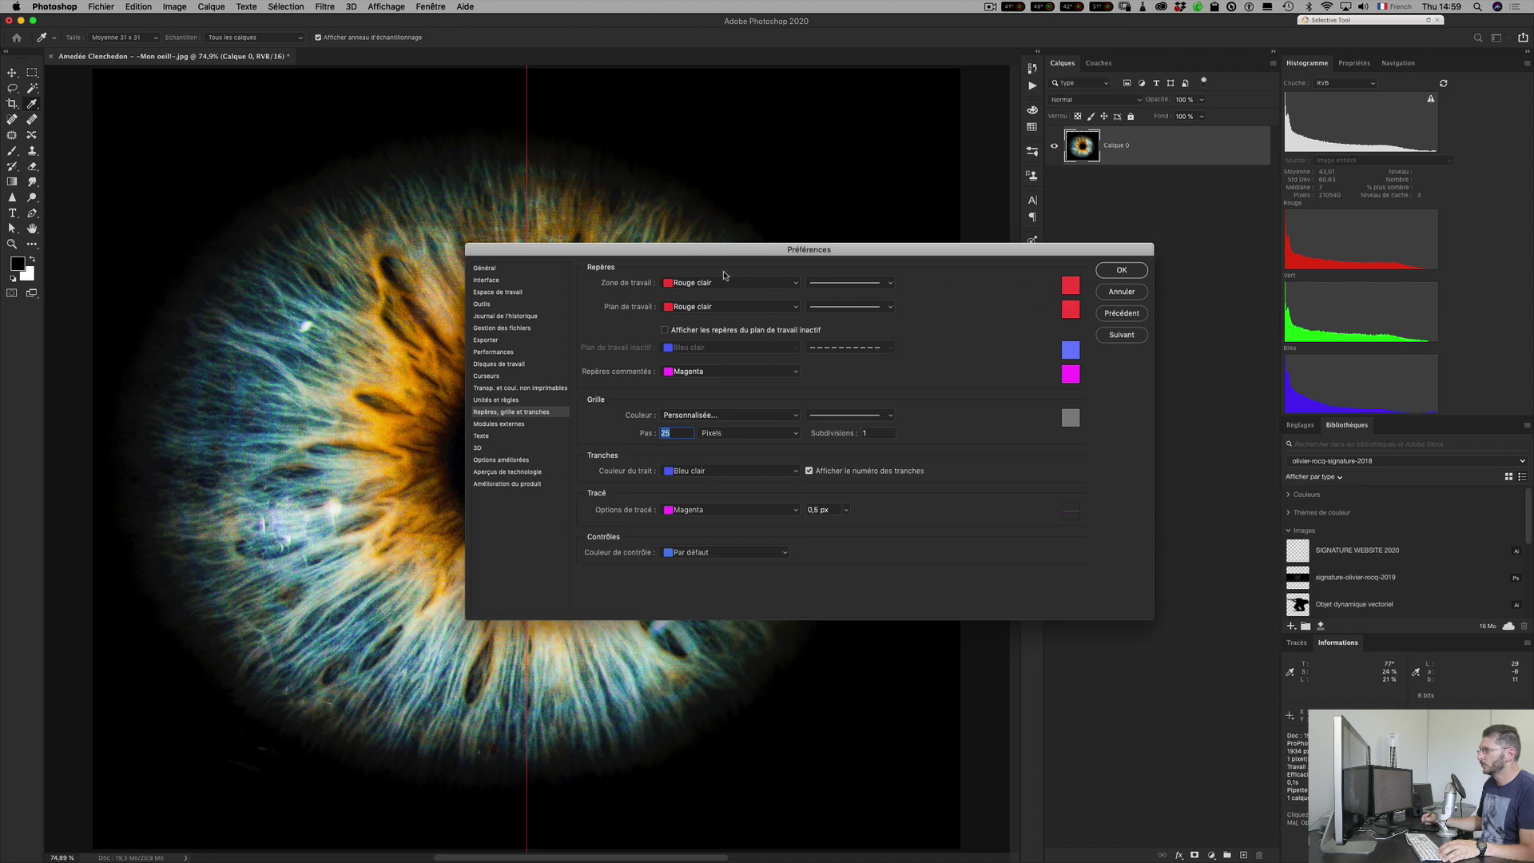
left_click(751, 283)
left_click(733, 282)
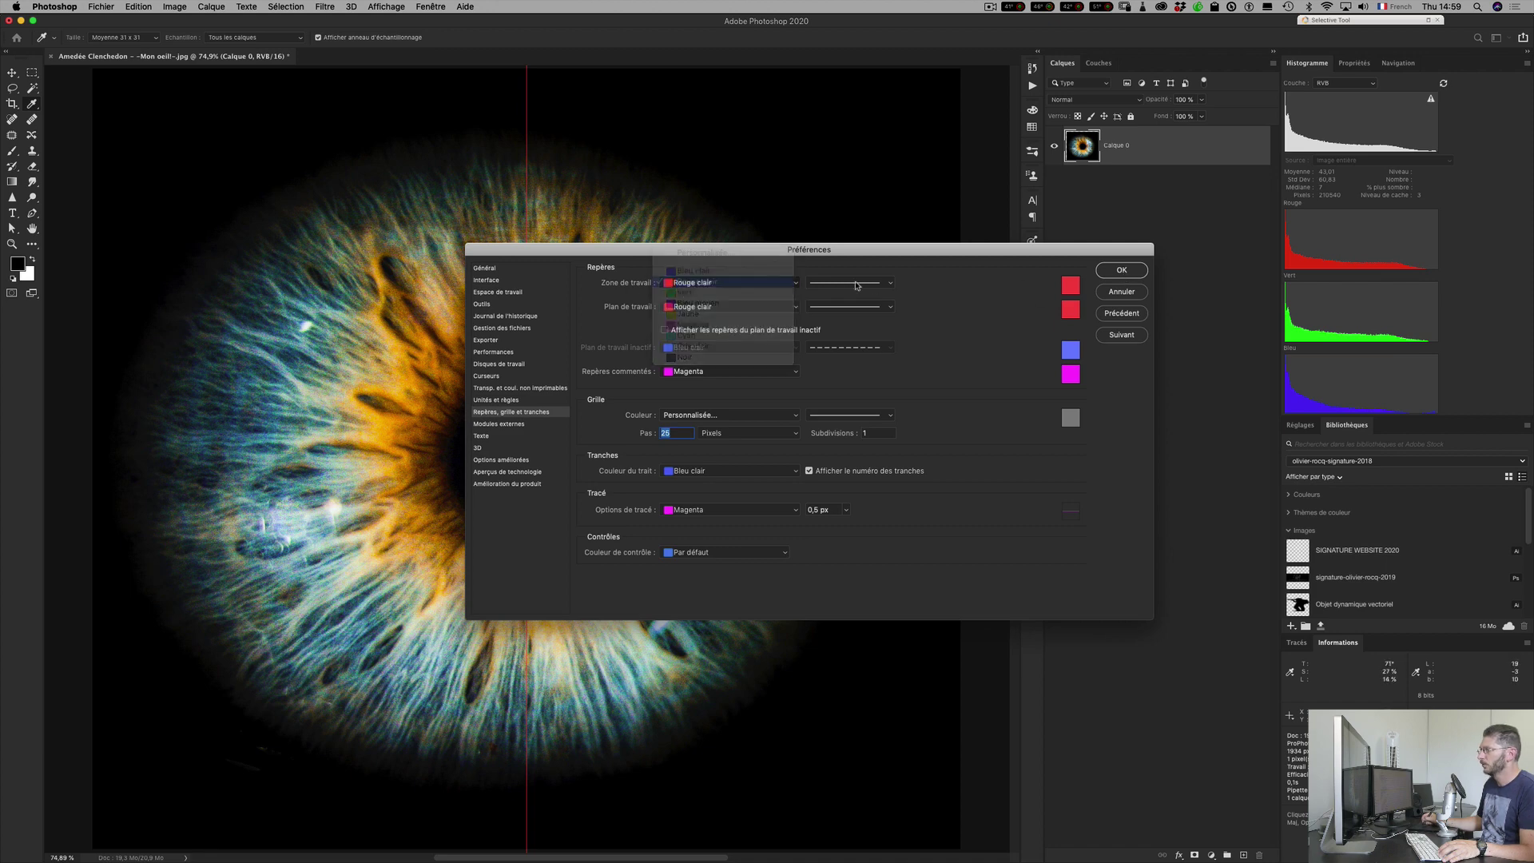
left_click(1121, 270)
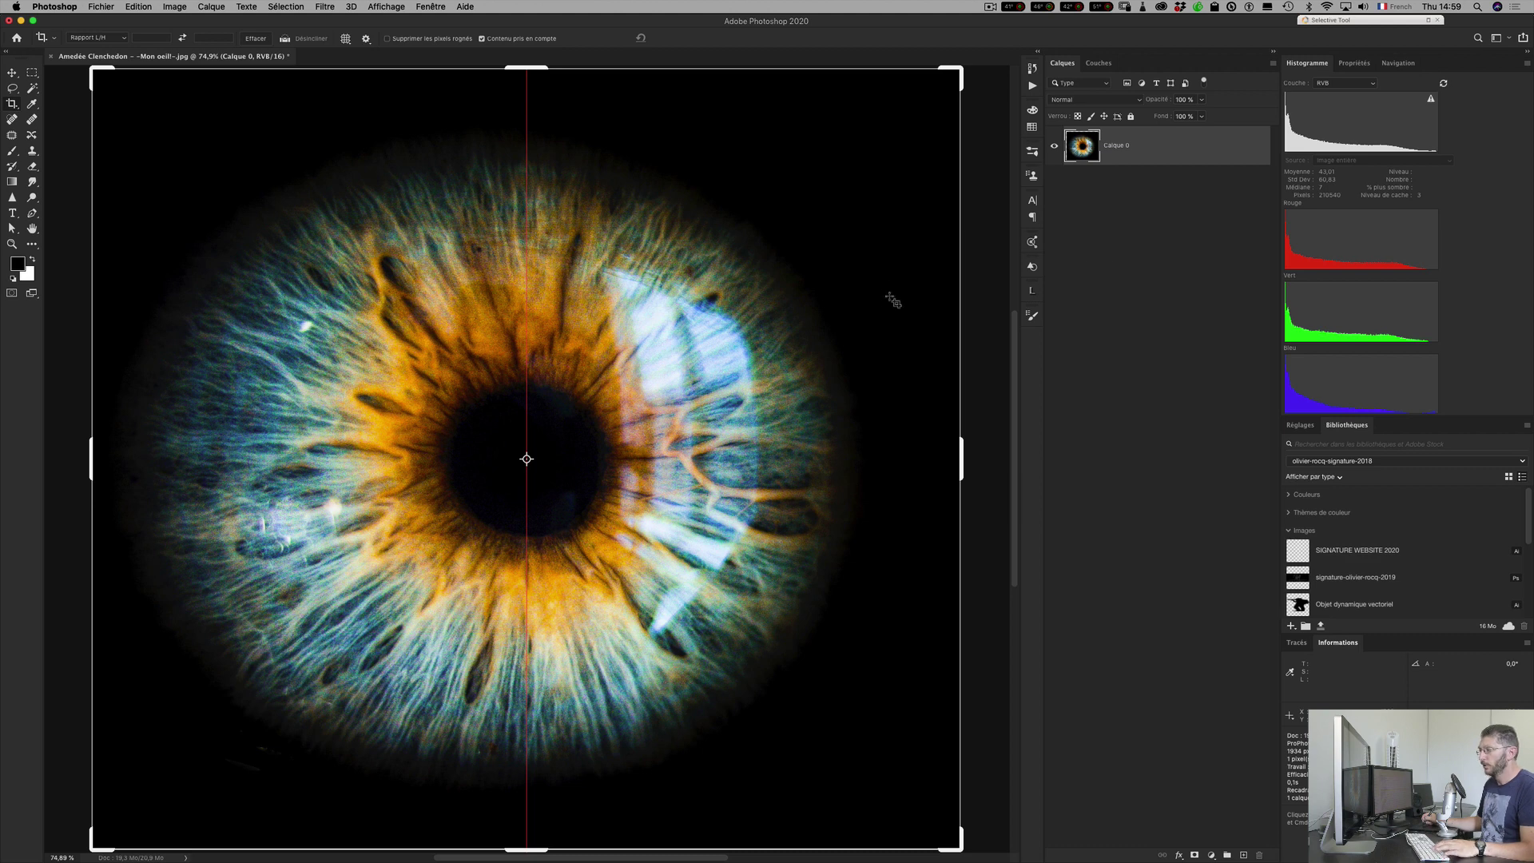
Select the left half of the iris photo with the Rectangular Marquee, from the outer corner exactly up to the central guide.
key("v")
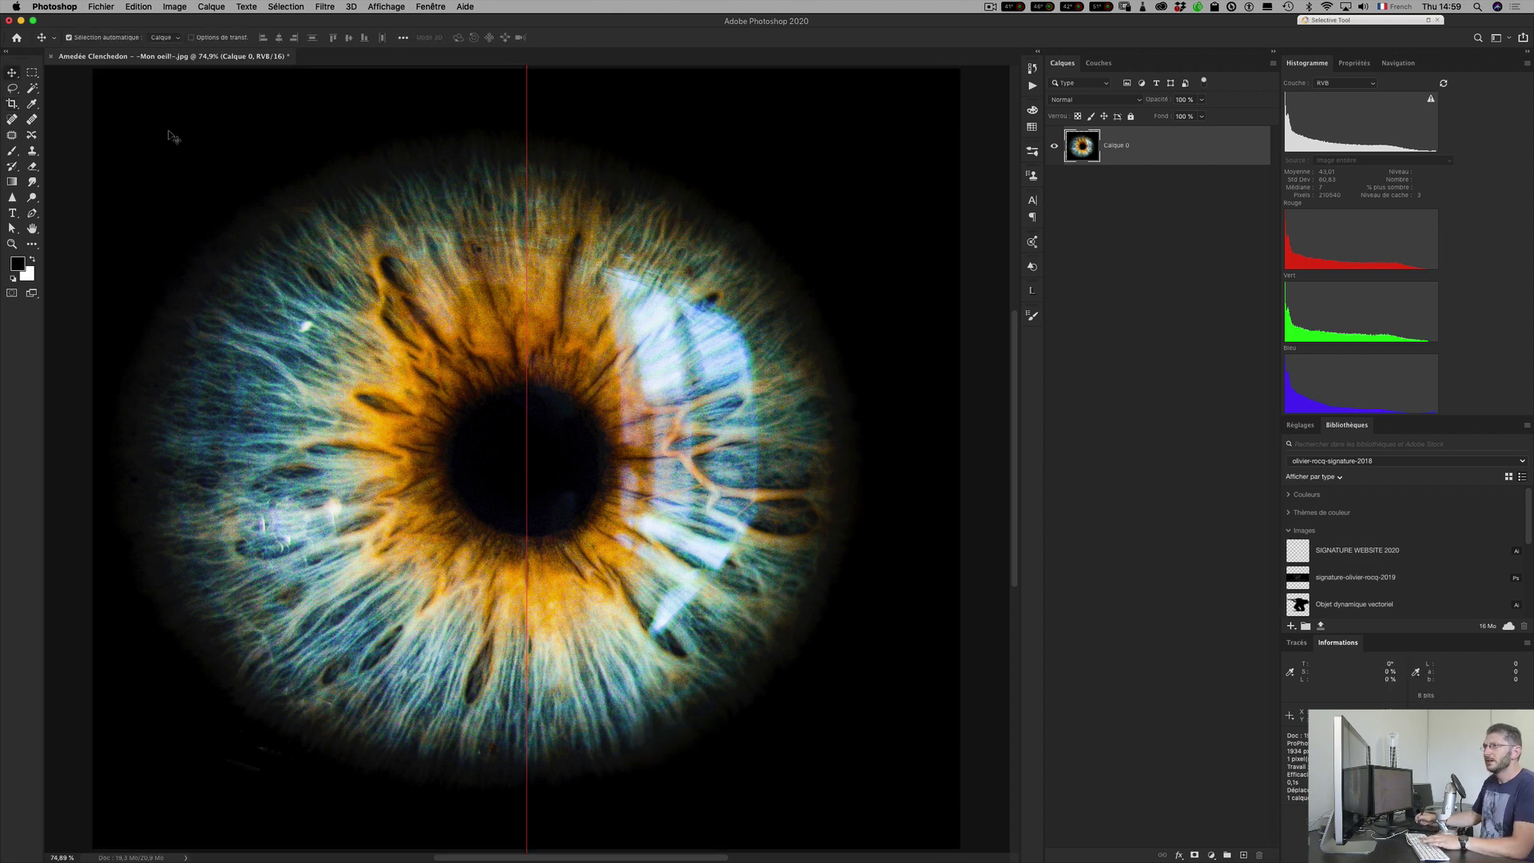
left_click(33, 74)
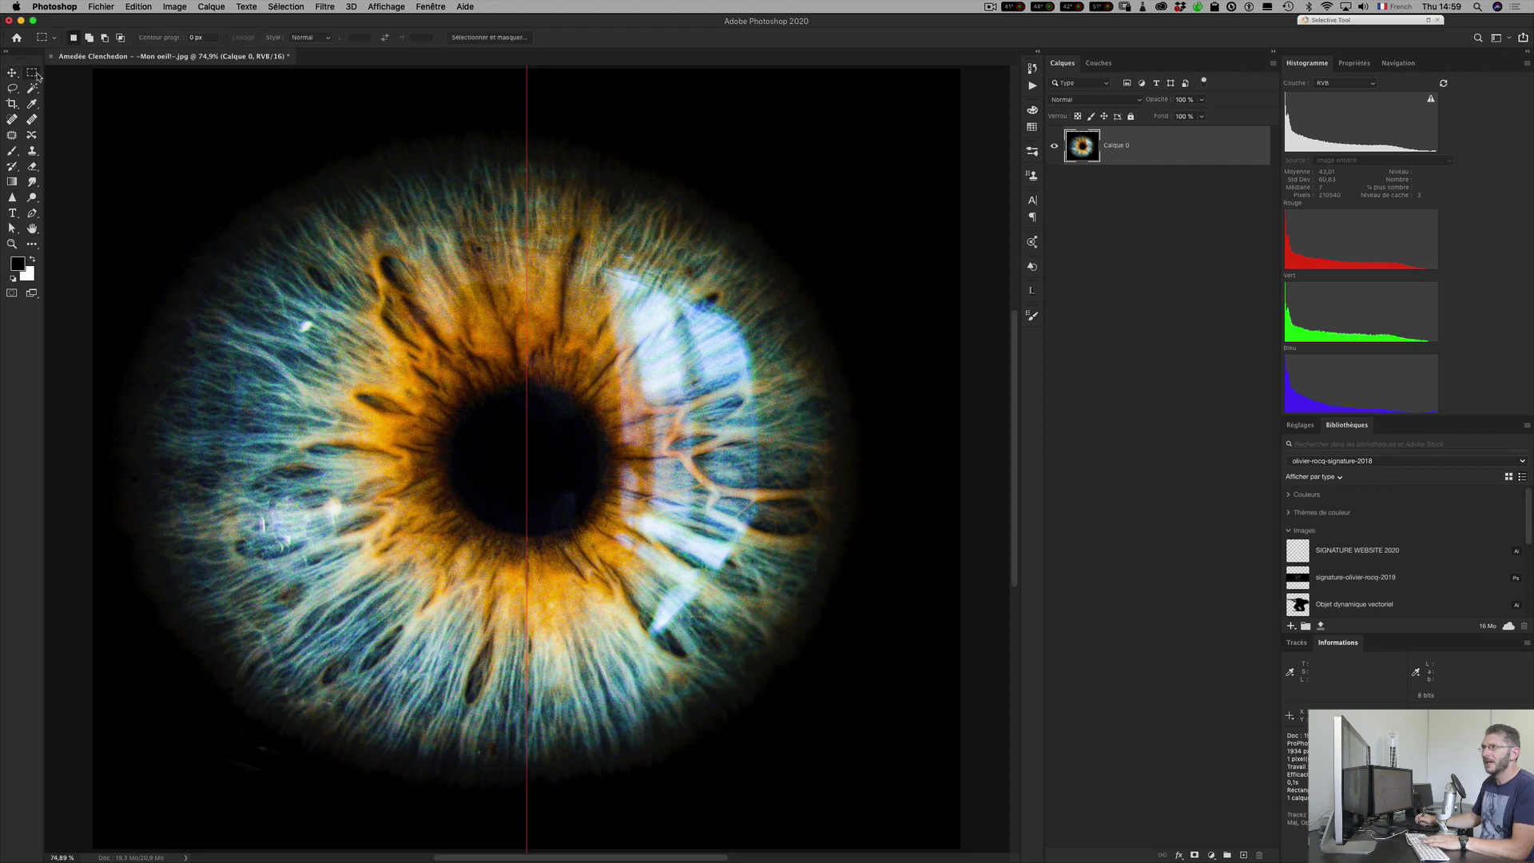
key("m")
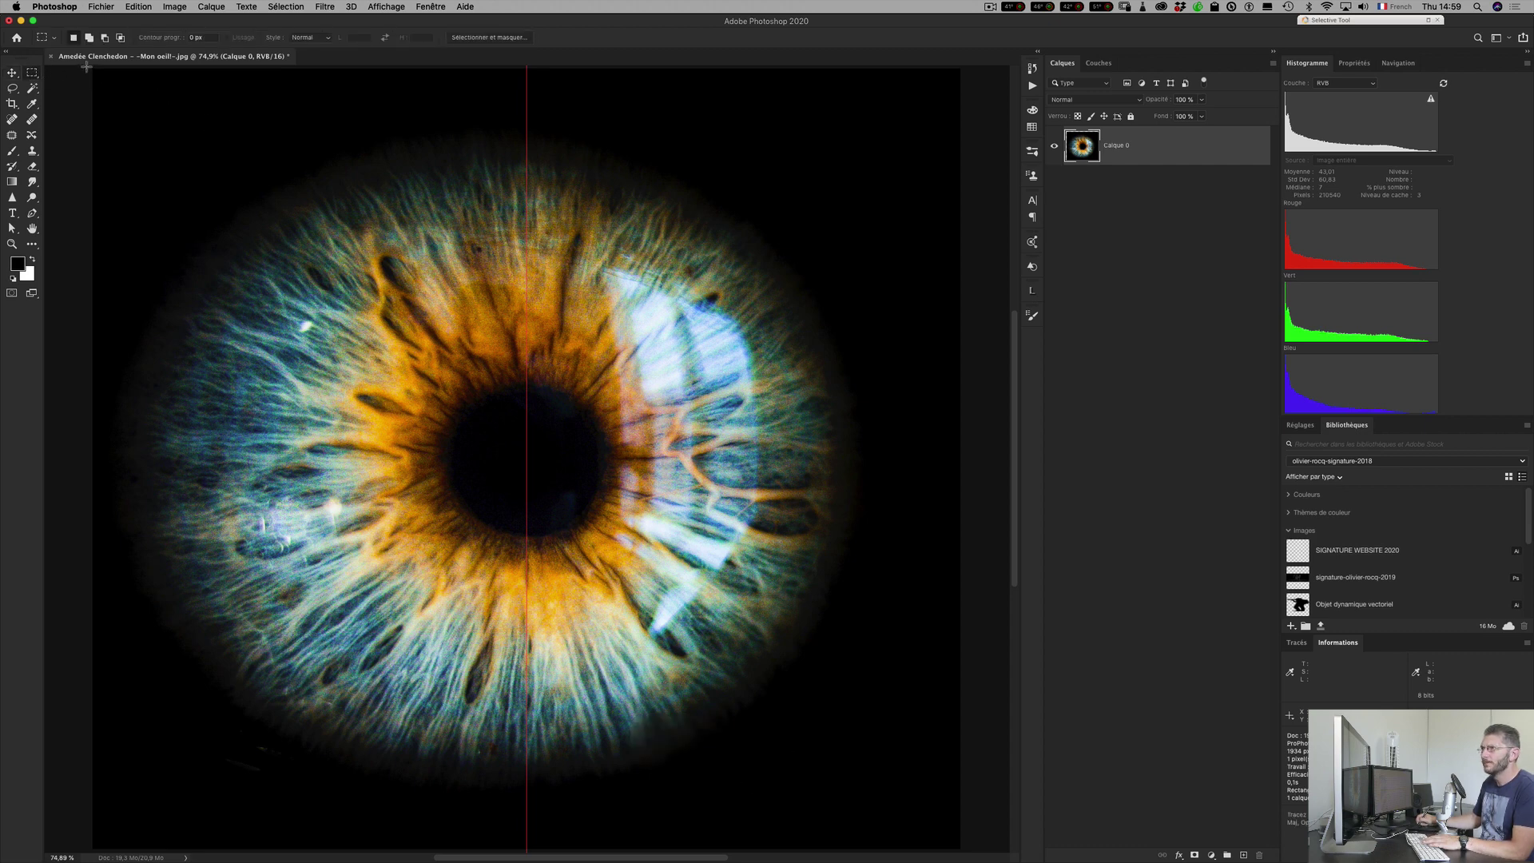
key("super+minus")
key("super+minus")
left_click(378, 8)
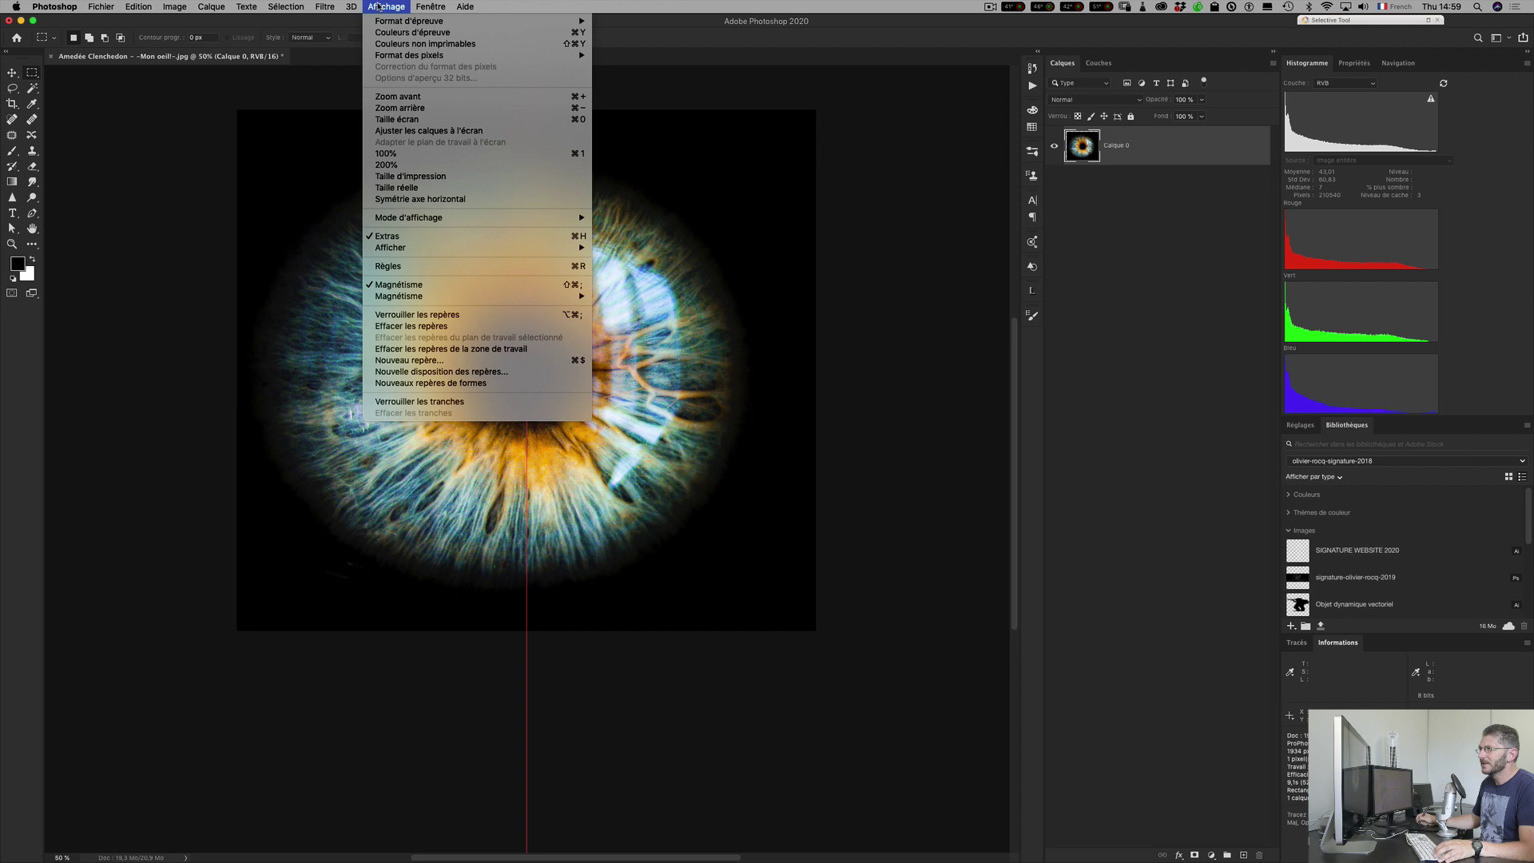
key("ctrl+q")
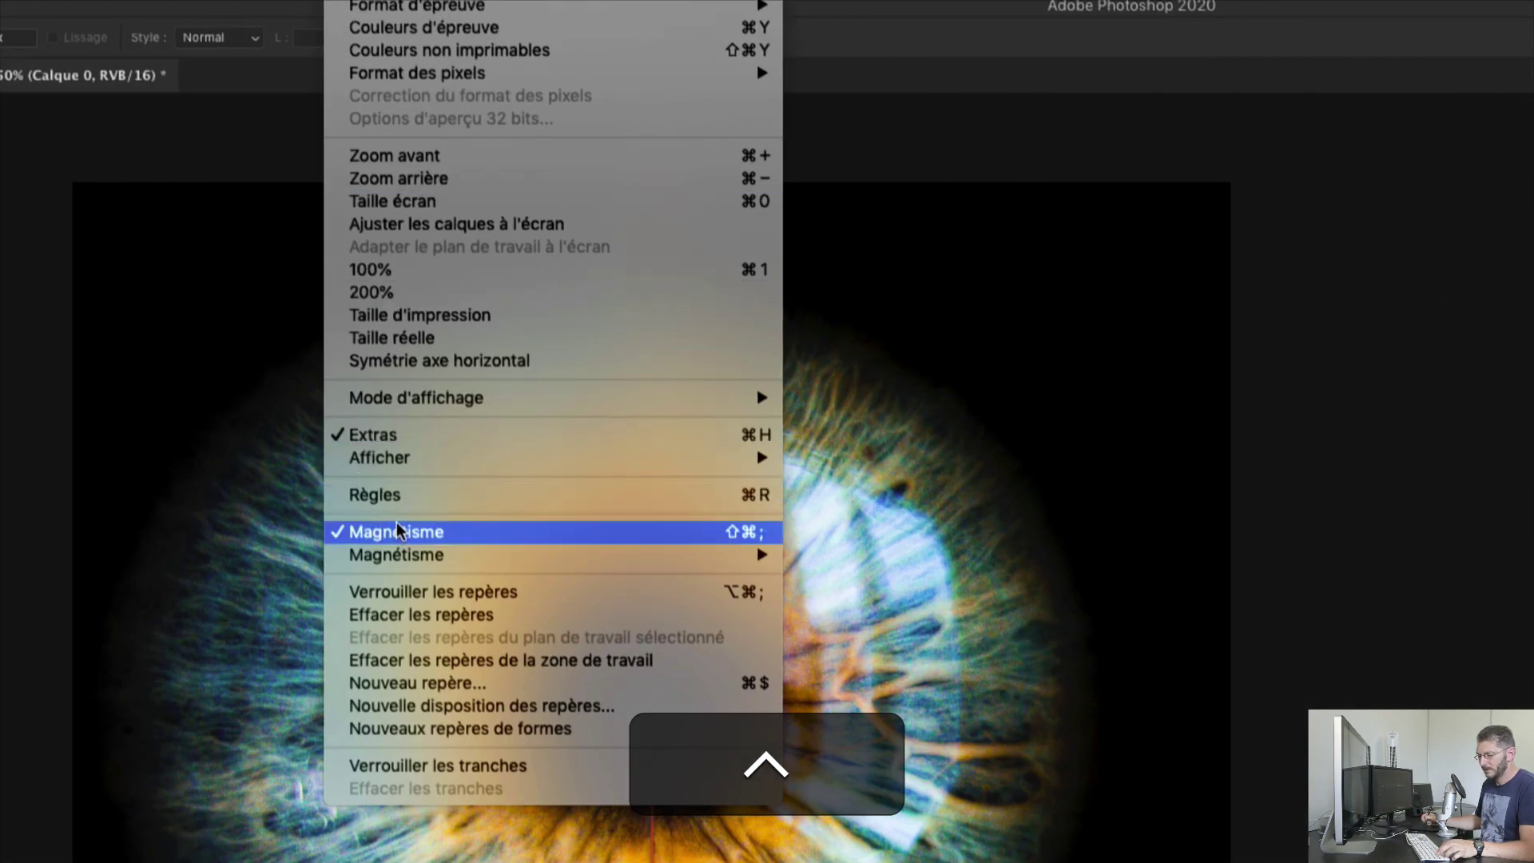
key("ctrl+less")
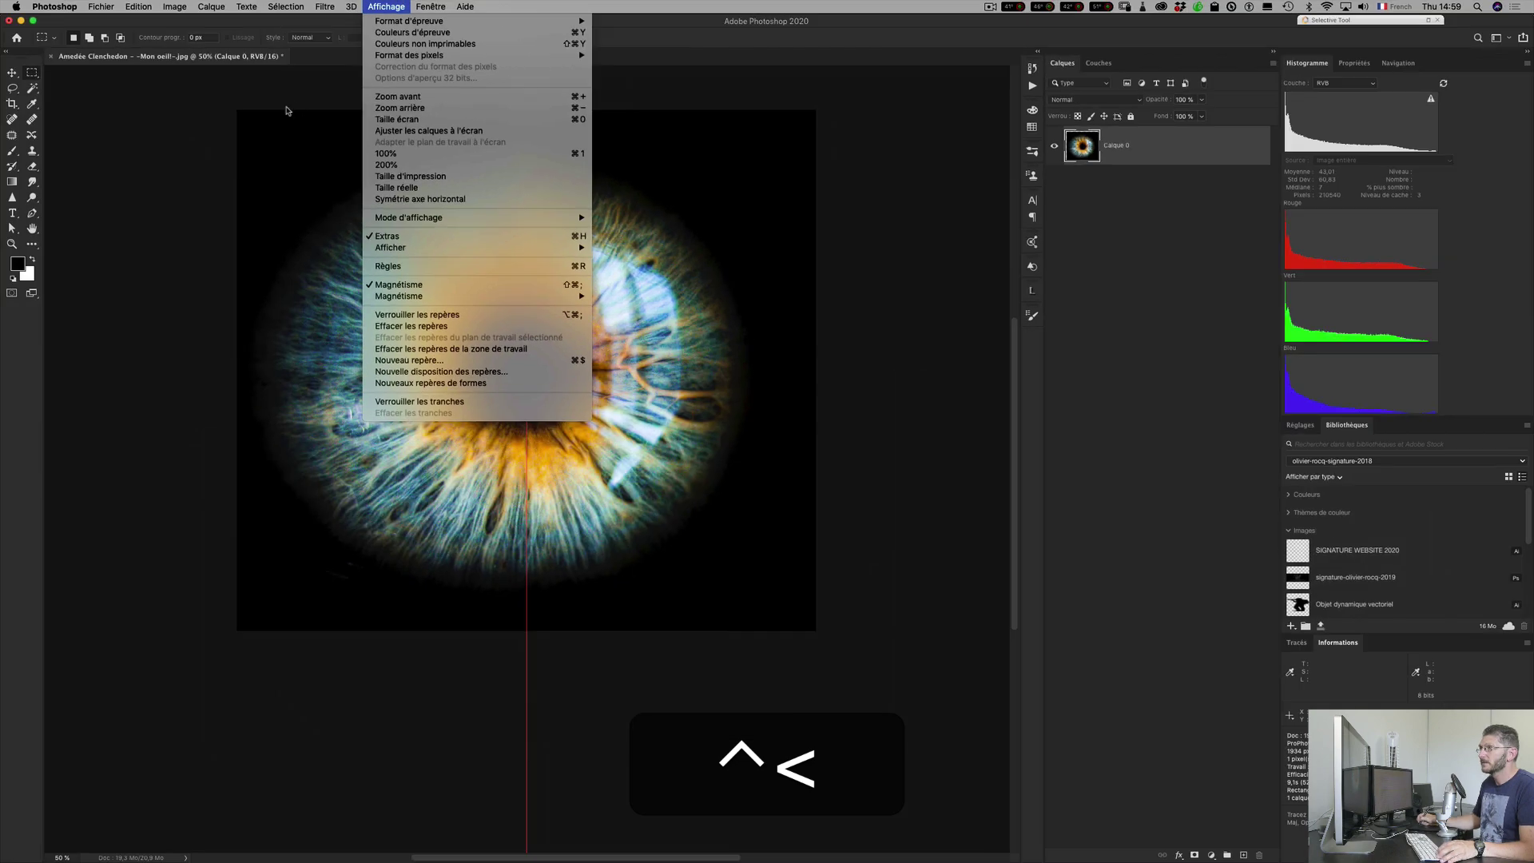
left_click(212, 91)
left_click_drag(236, 109, 531, 630)
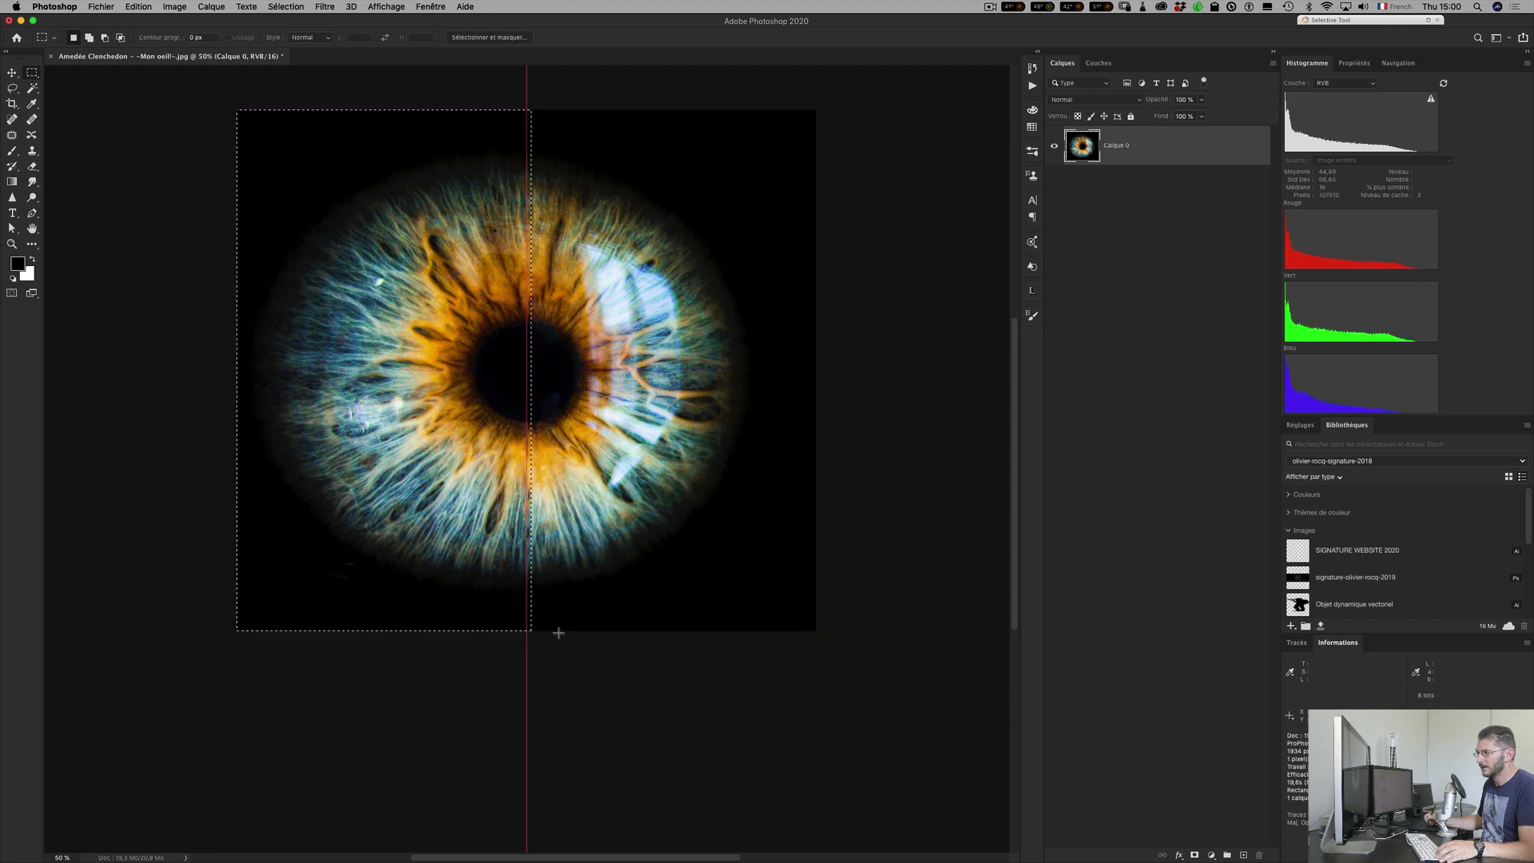
left_click_drag(504, 579, 501, 580)
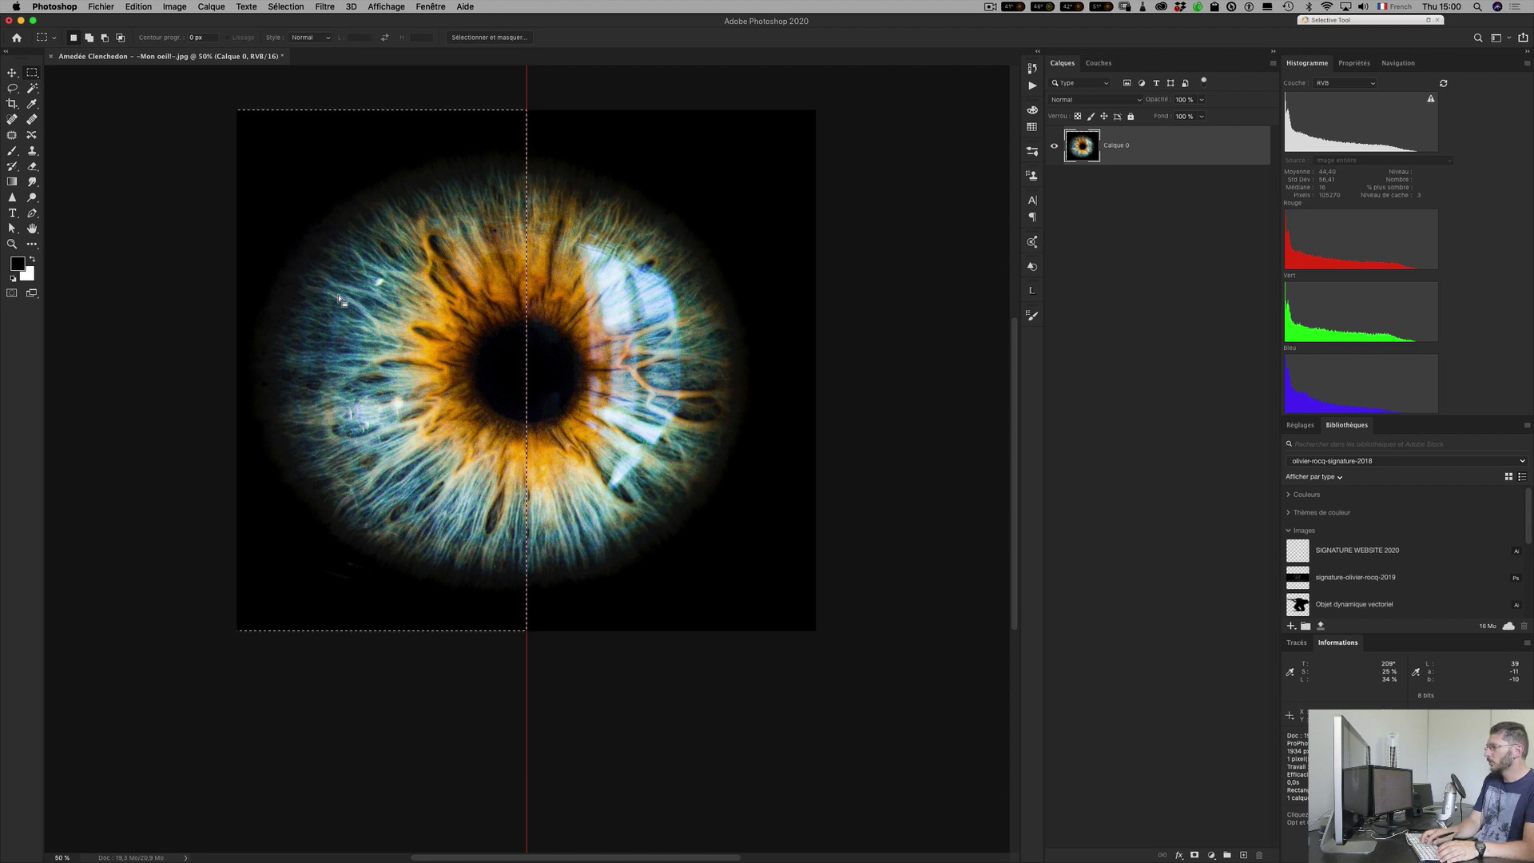
Copy the selected left half of the iris to a new layer and flip it with Symétrie axe horizontal.
key("super+j")
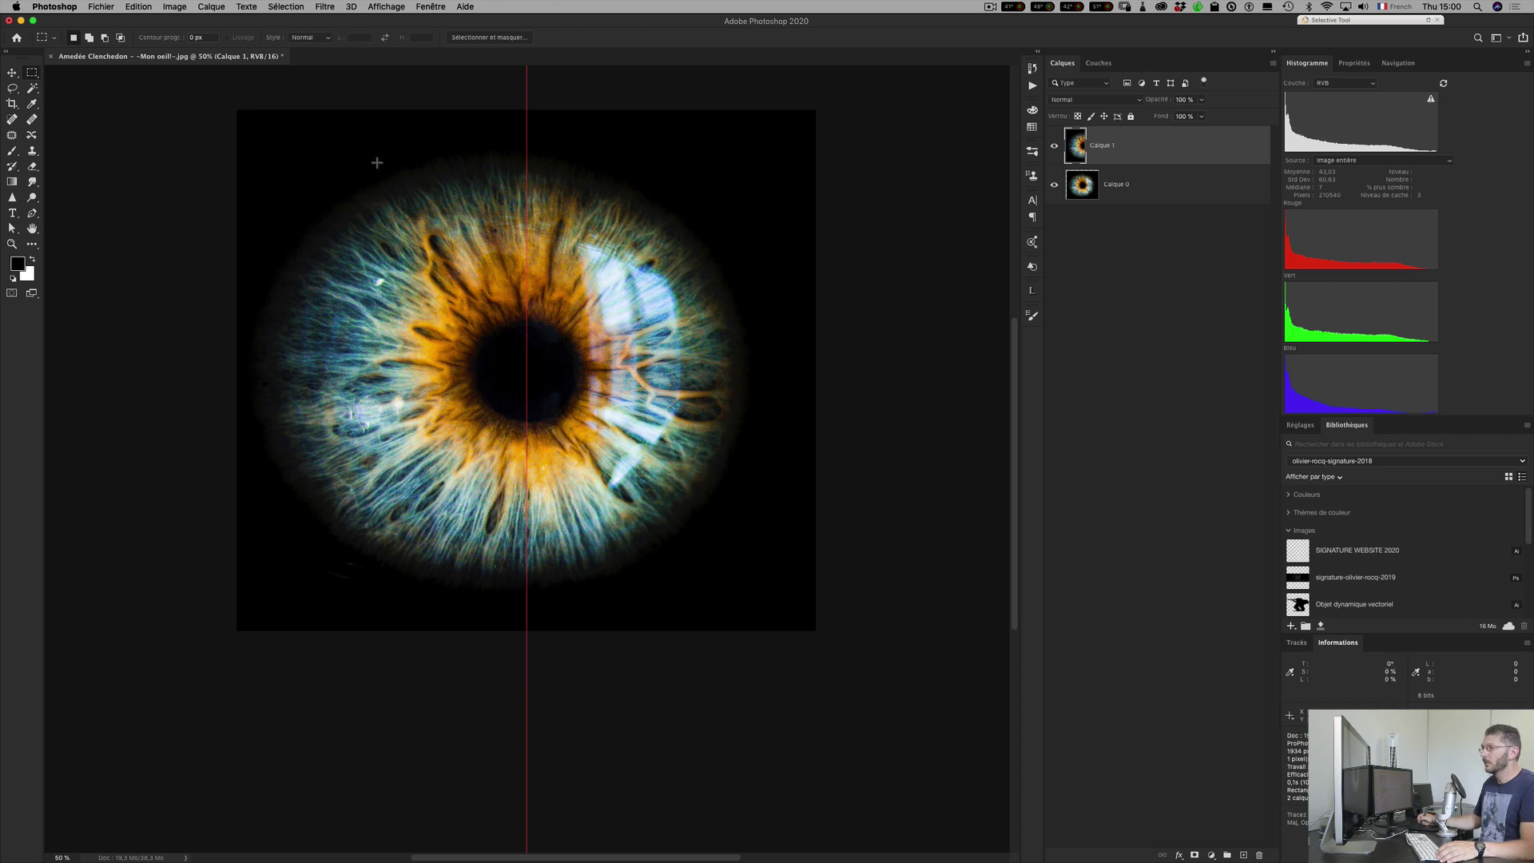
left_click(129, 8)
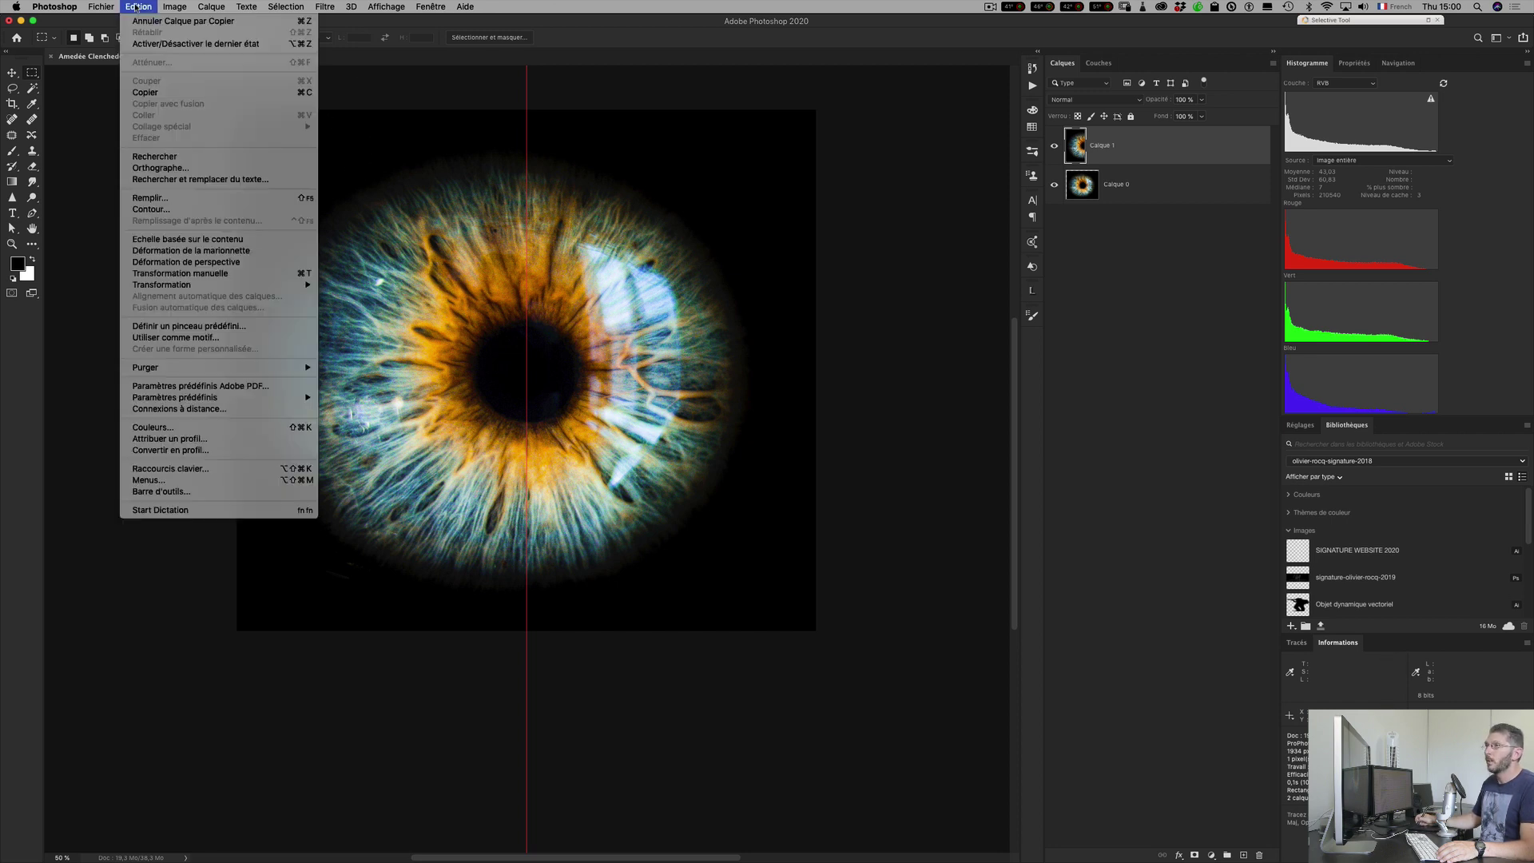
mouse_move(261, 285)
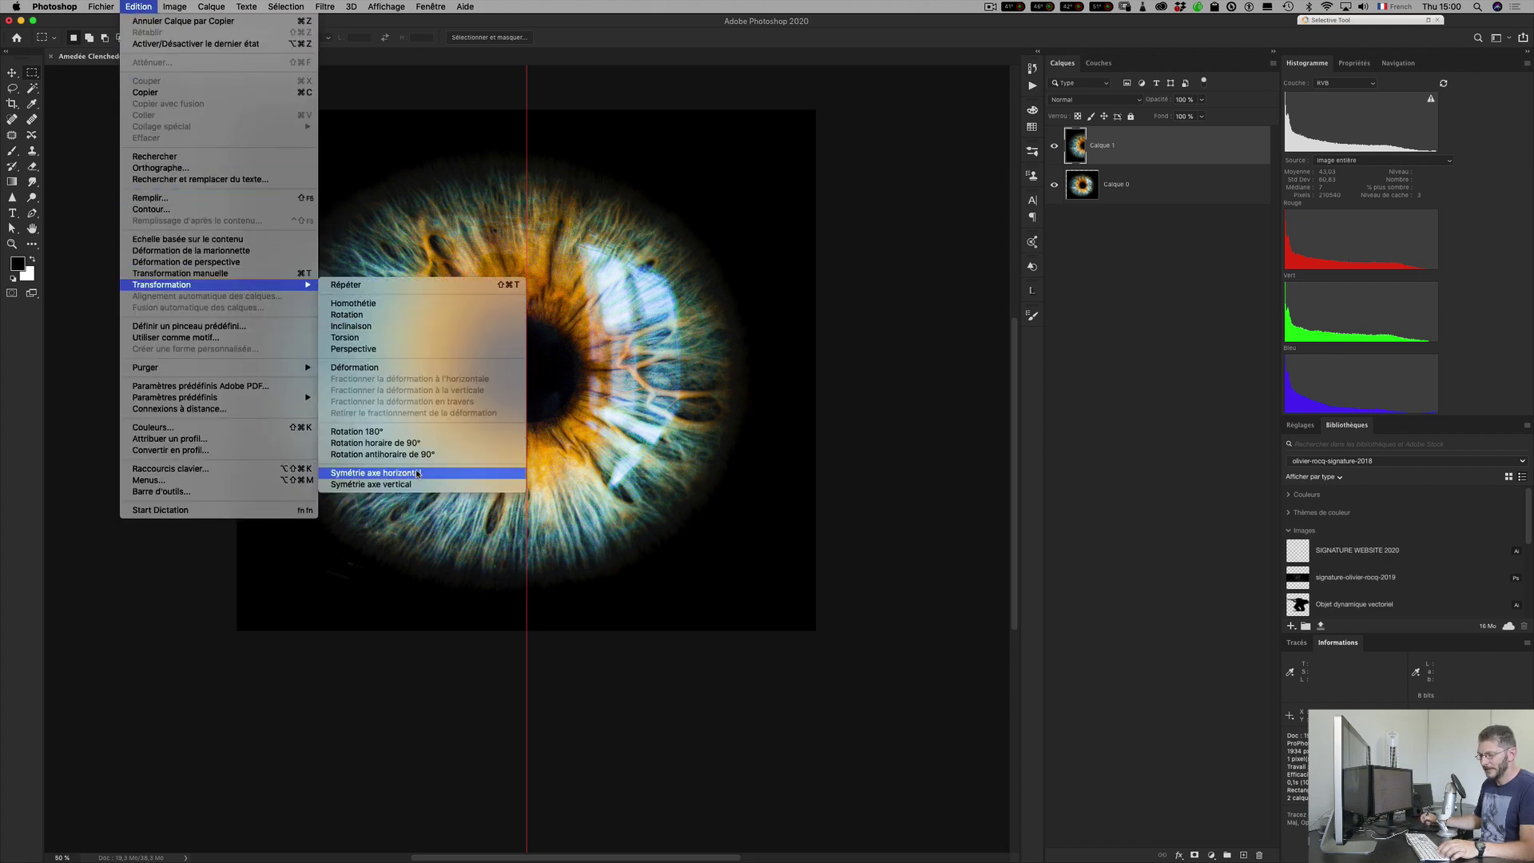
key("ctrl+q")
key("ctrl+less")
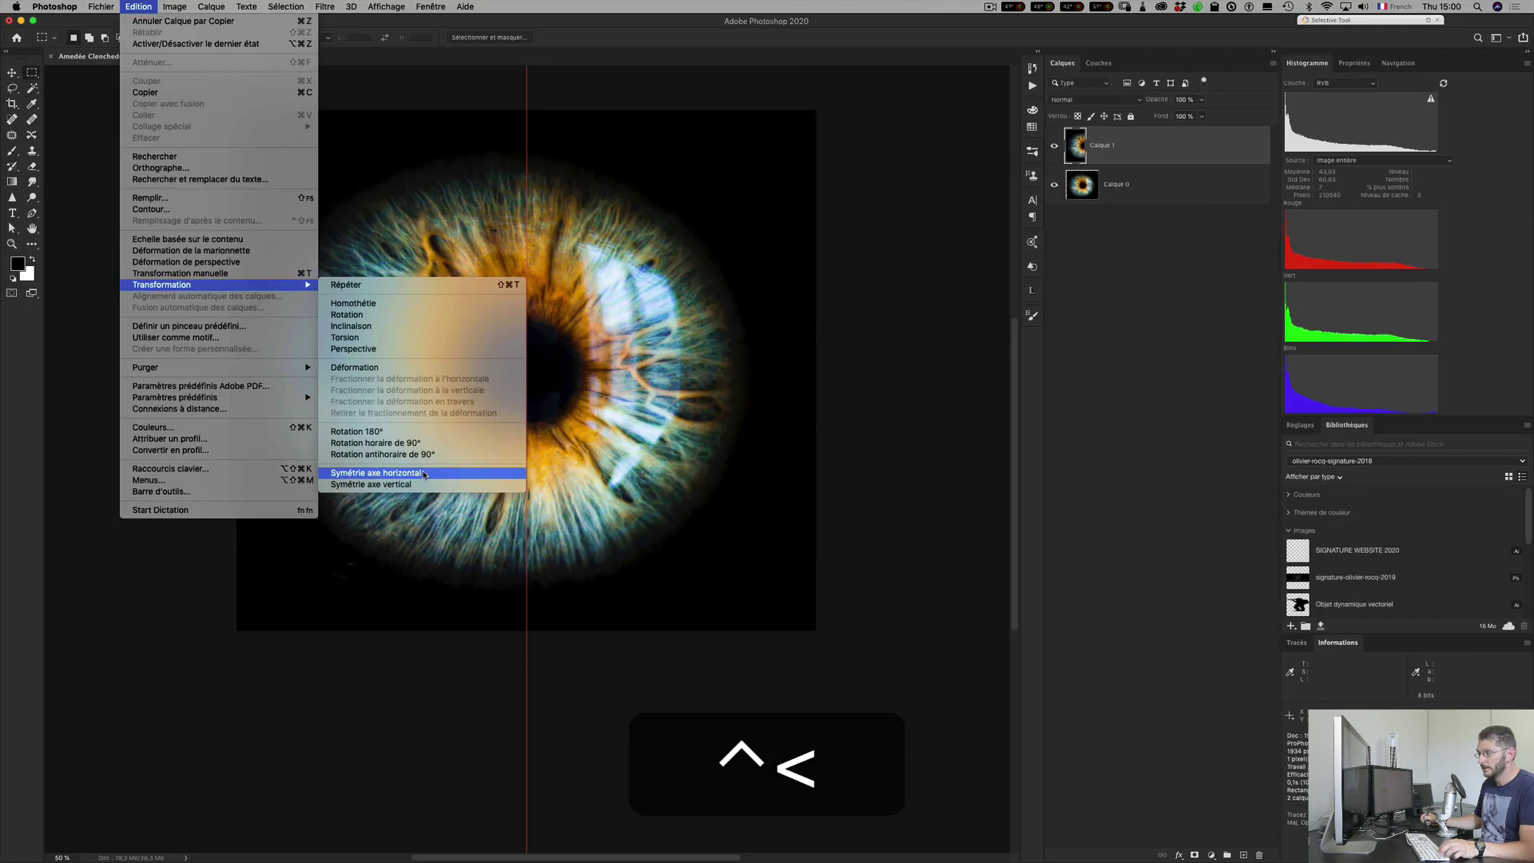
left_click(425, 473)
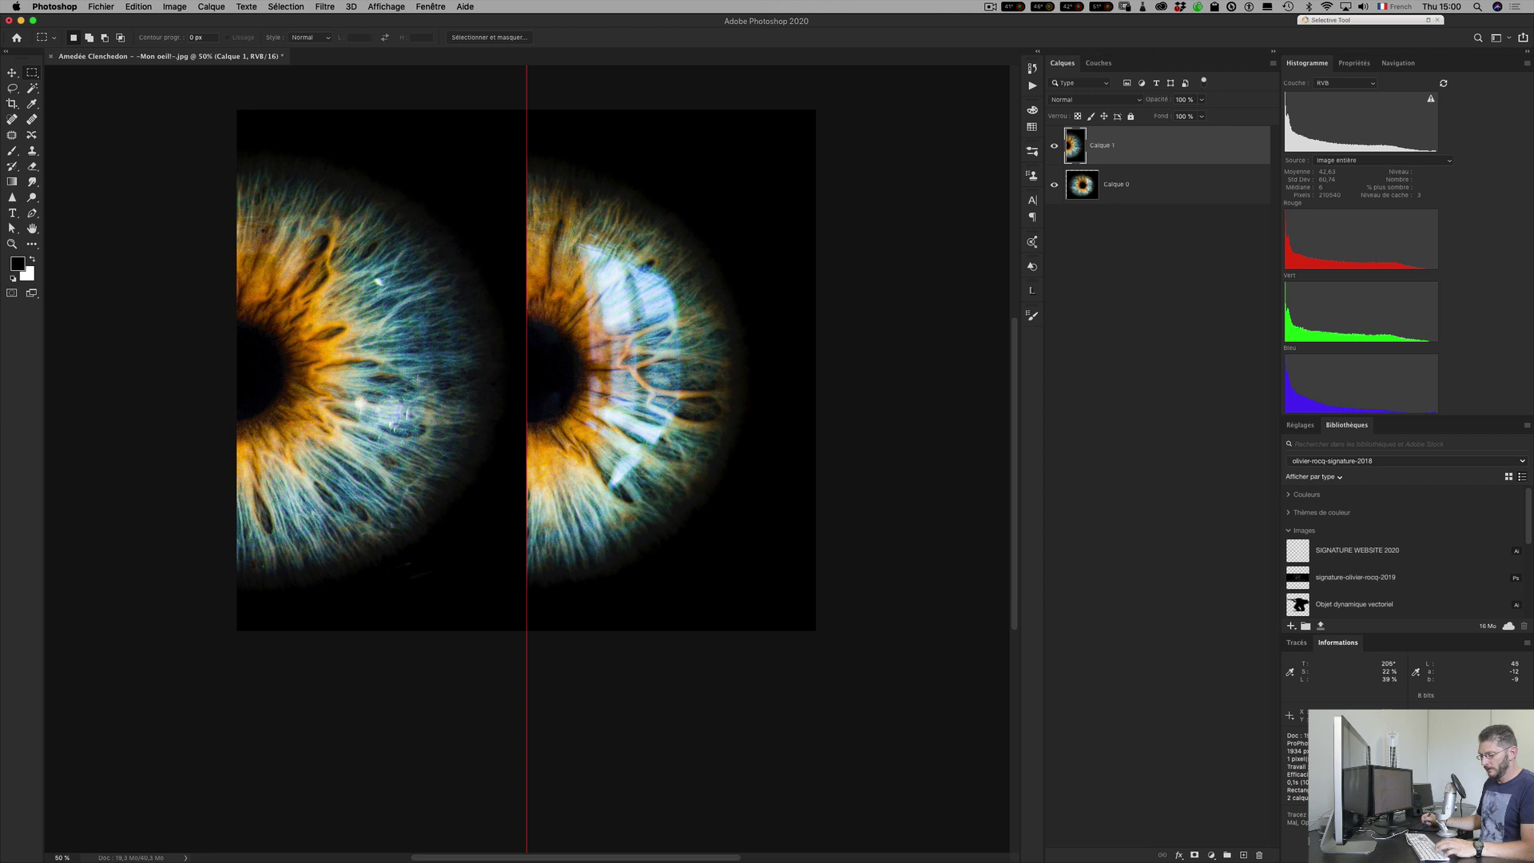
Move the flipped half over the right half of the eye so the pupil joins at the centre, and hide the guide.
key("v")
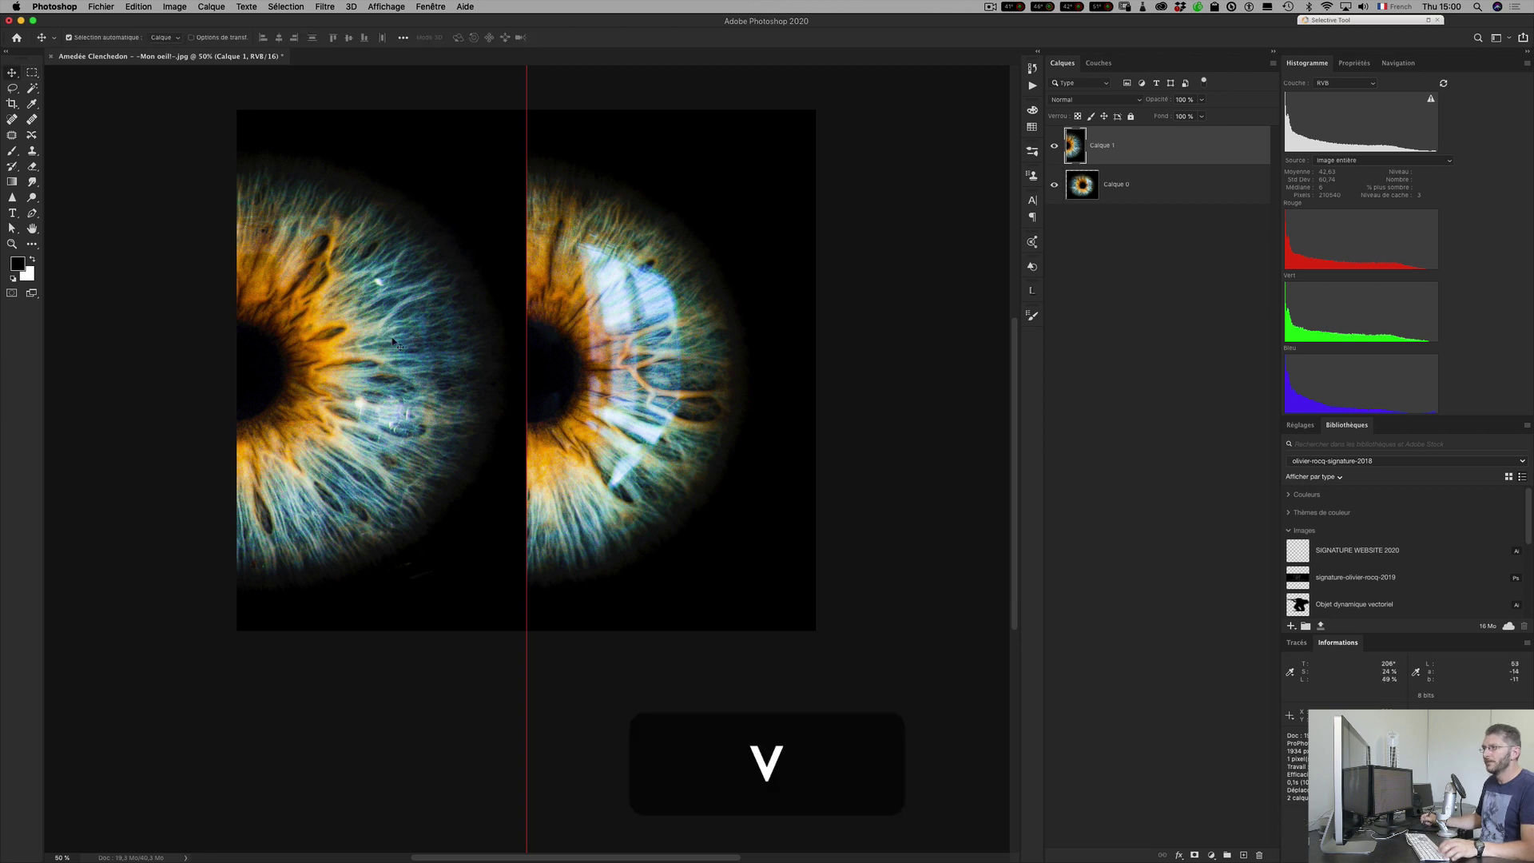
left_click_drag(372, 357, 681, 395)
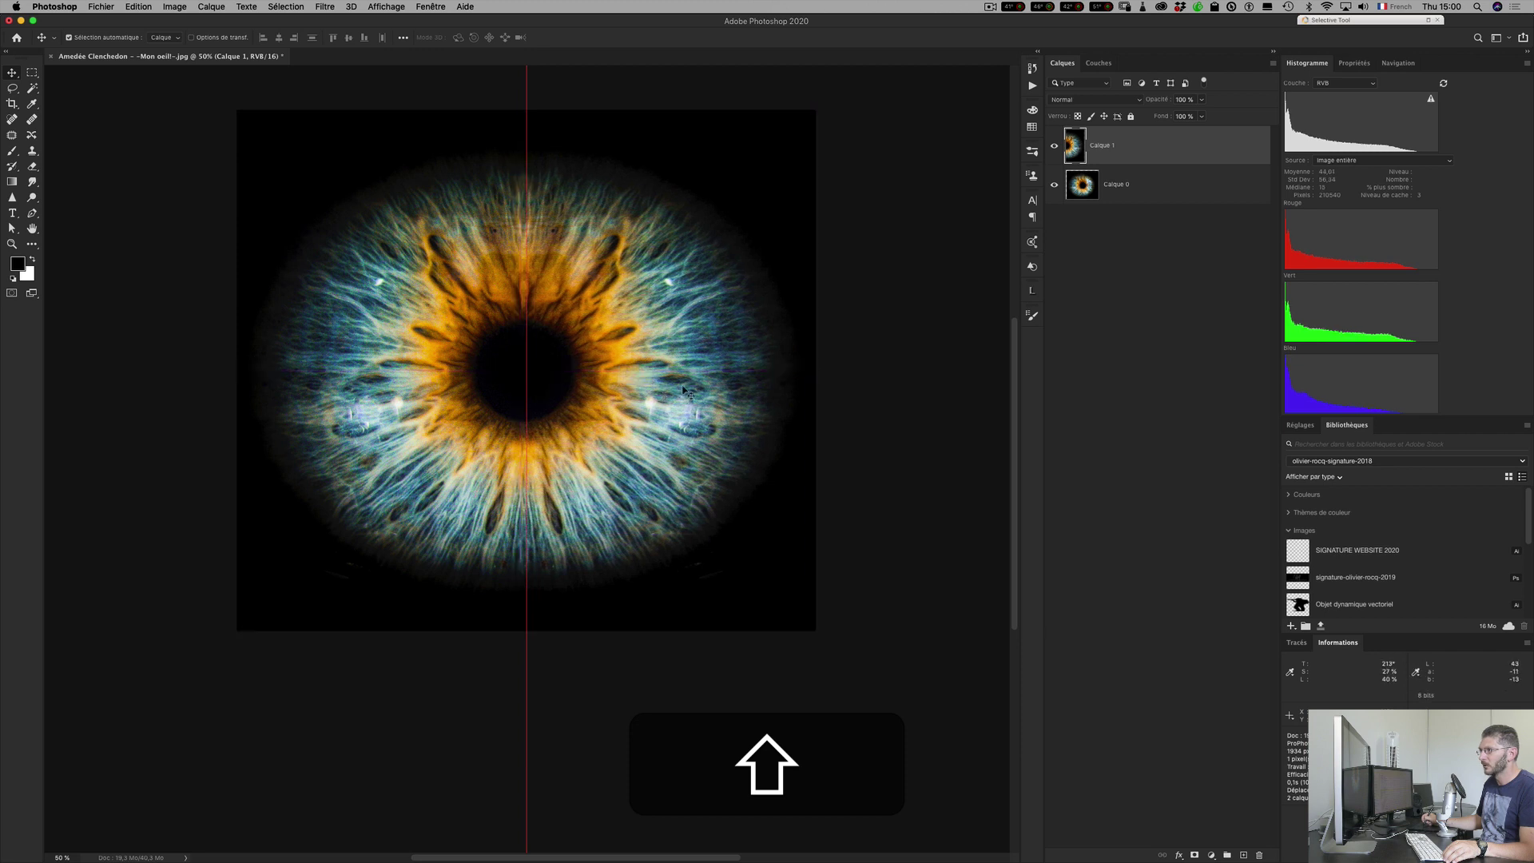
key("super")
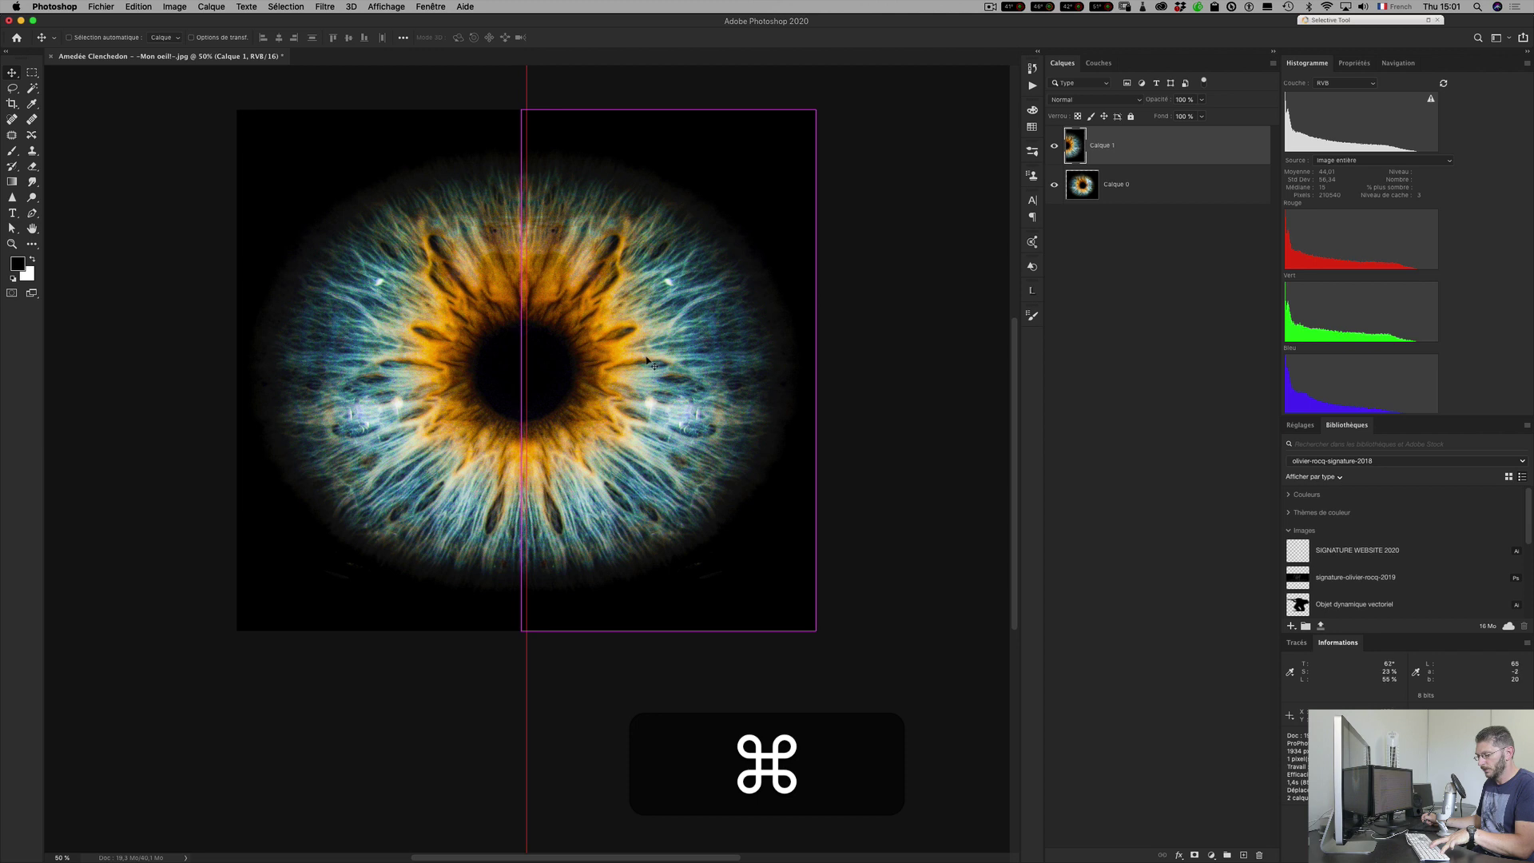
key("super+semicolon")
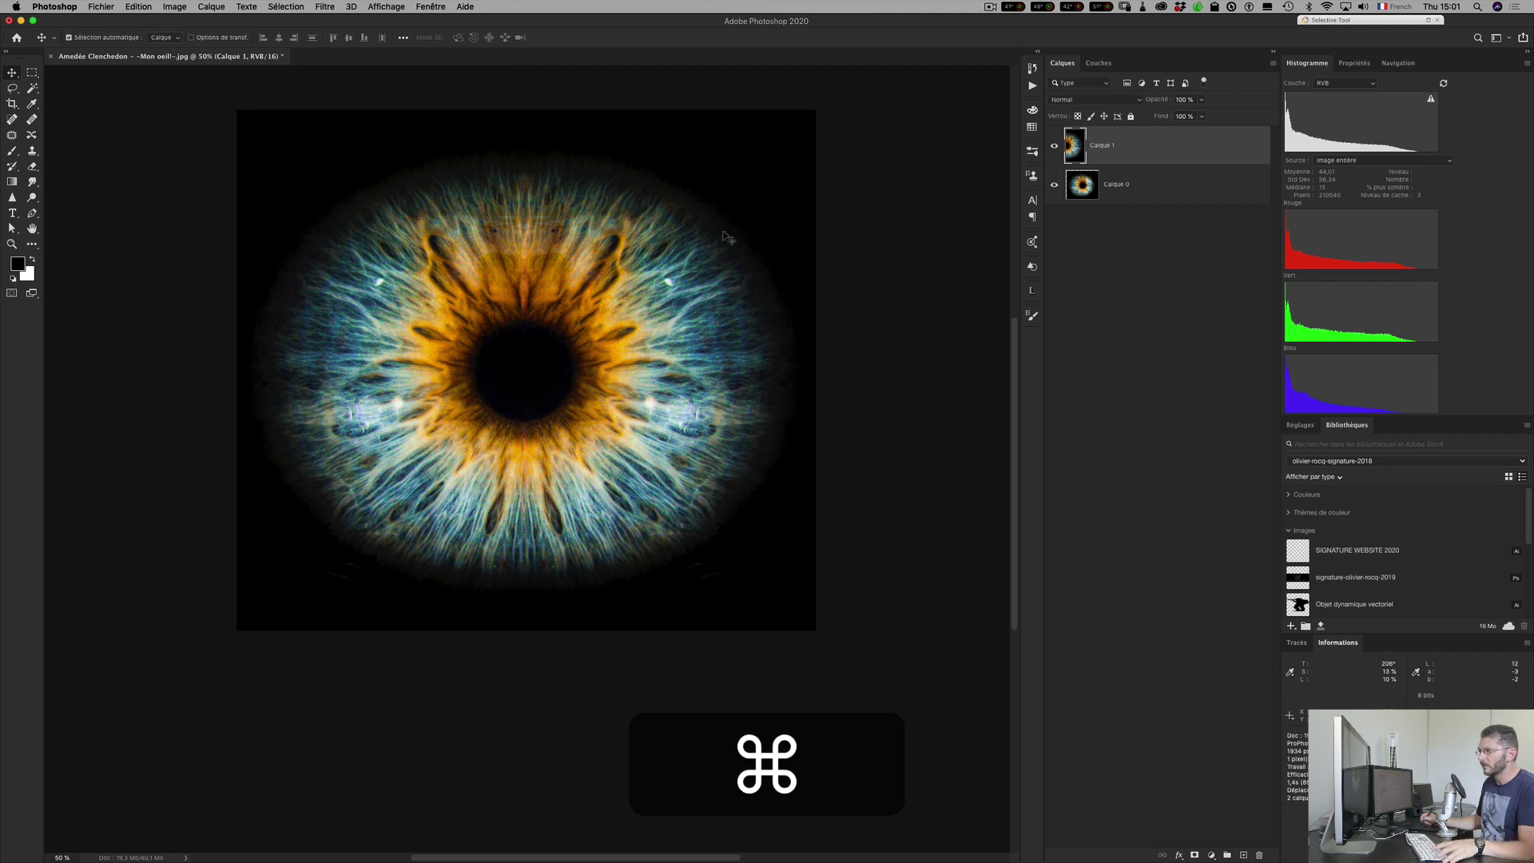
left_click(1054, 146)
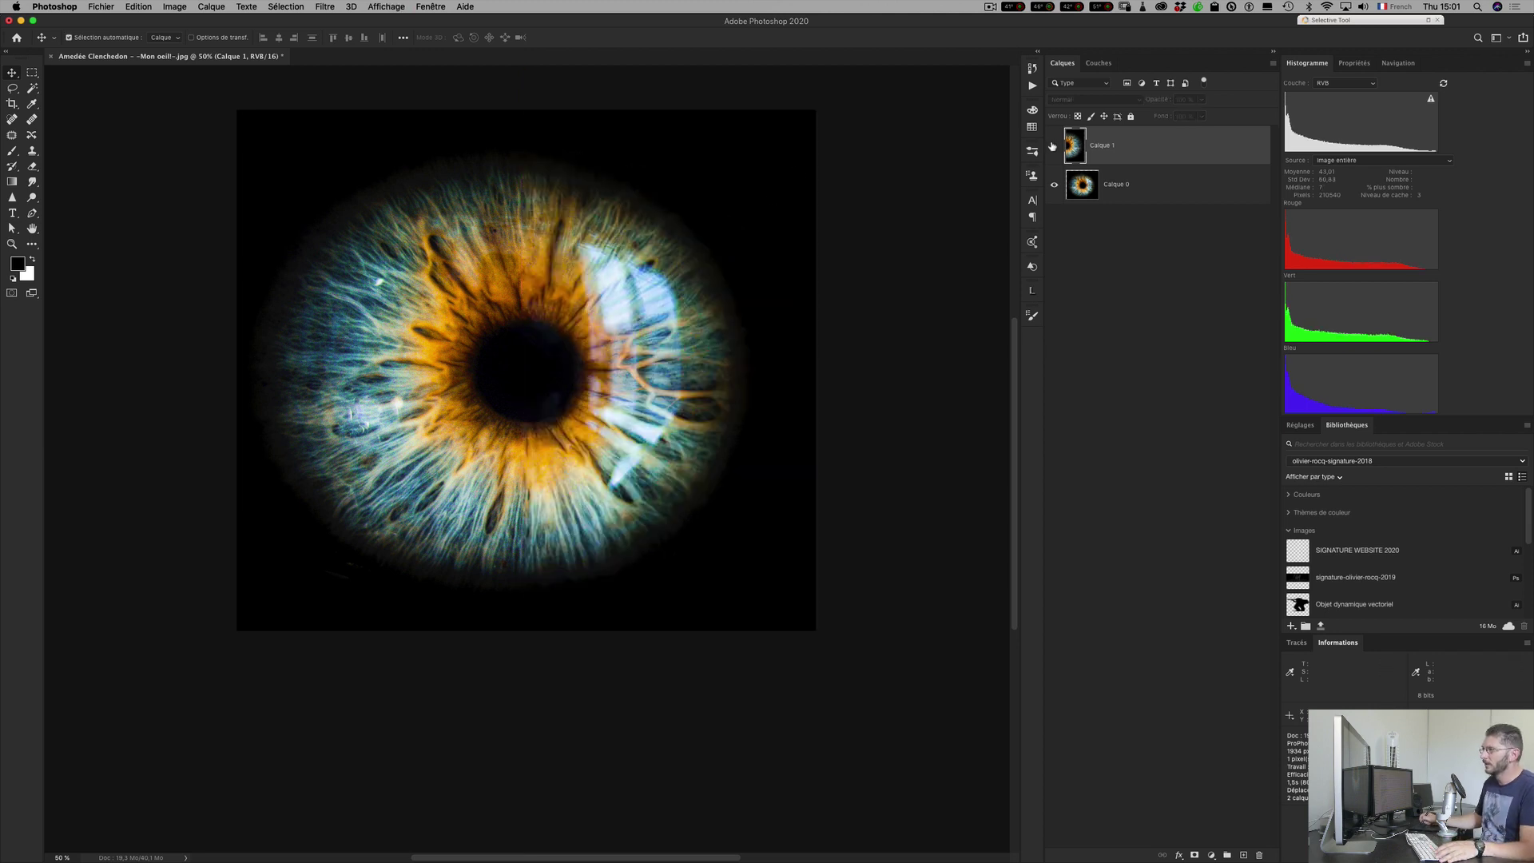
left_click(1053, 146)
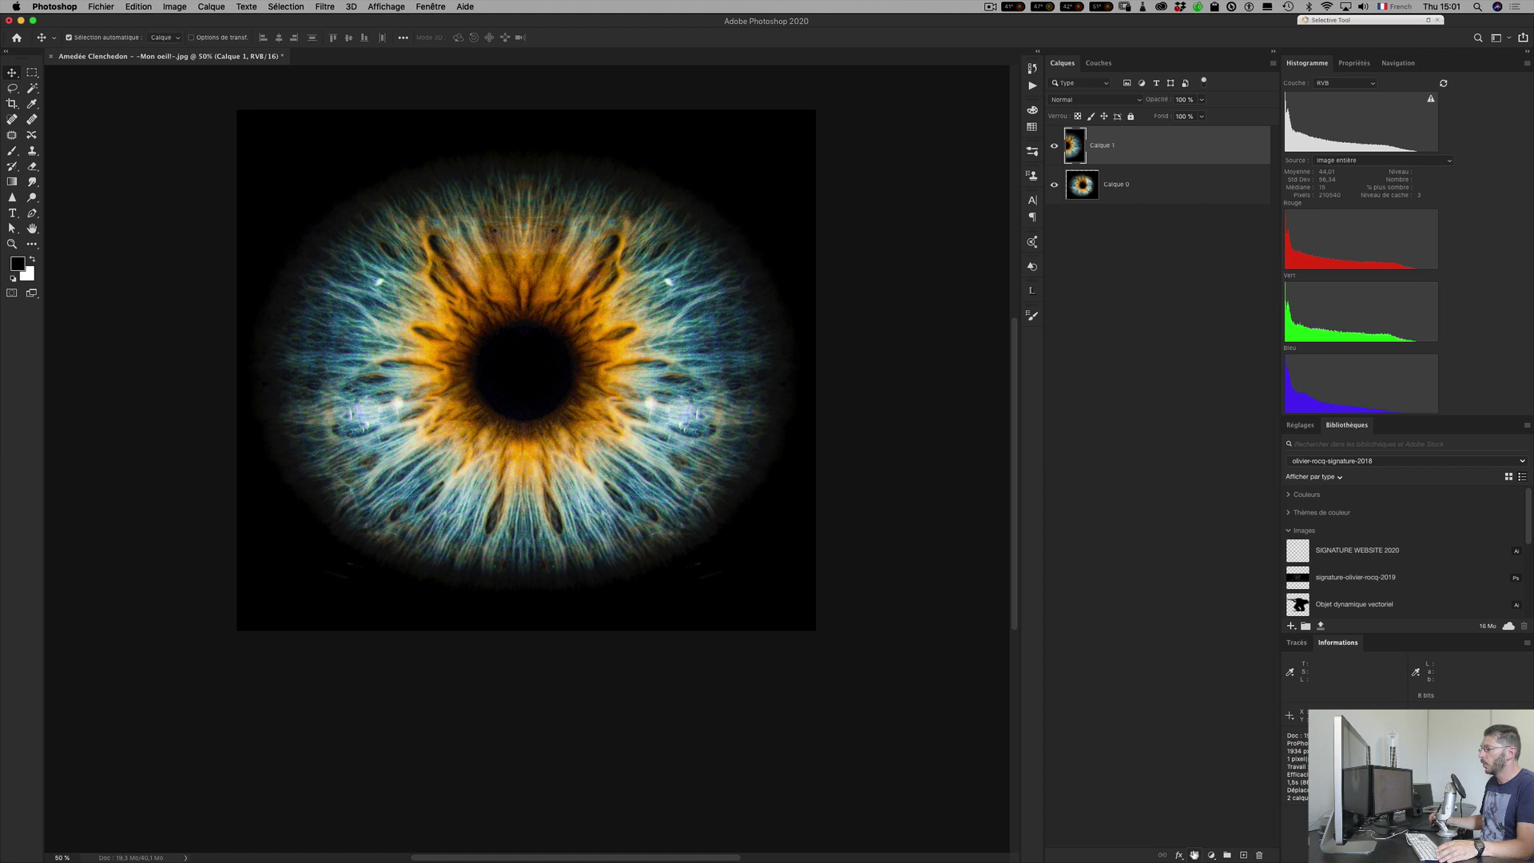
Add a black mask to the mirrored layer and paint it white at 20% flow over the window reflections in the right half of the iris.
key("alt")
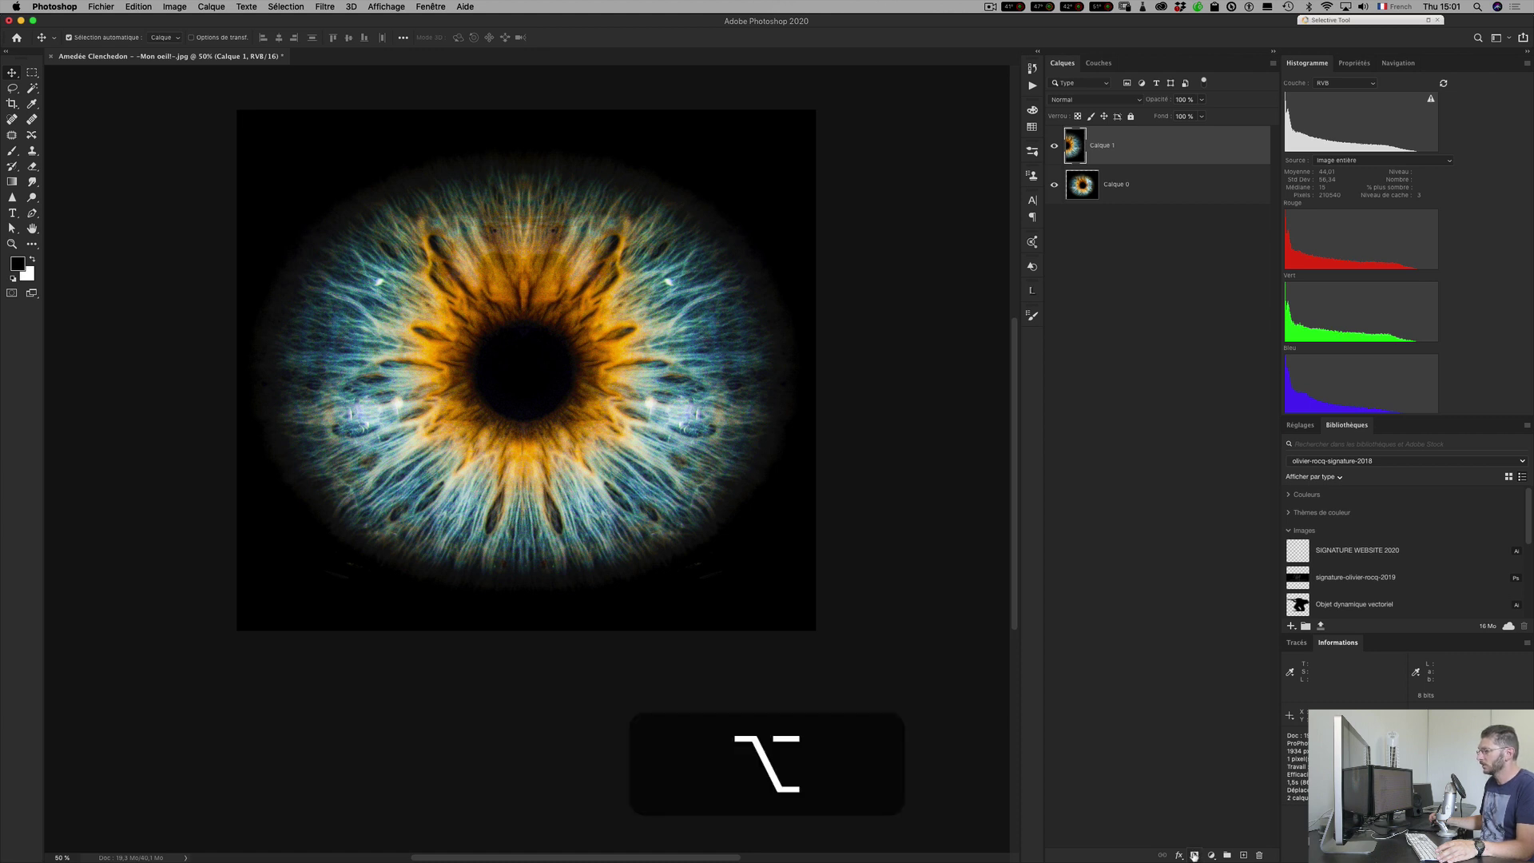
left_click(1193, 856, "alt")
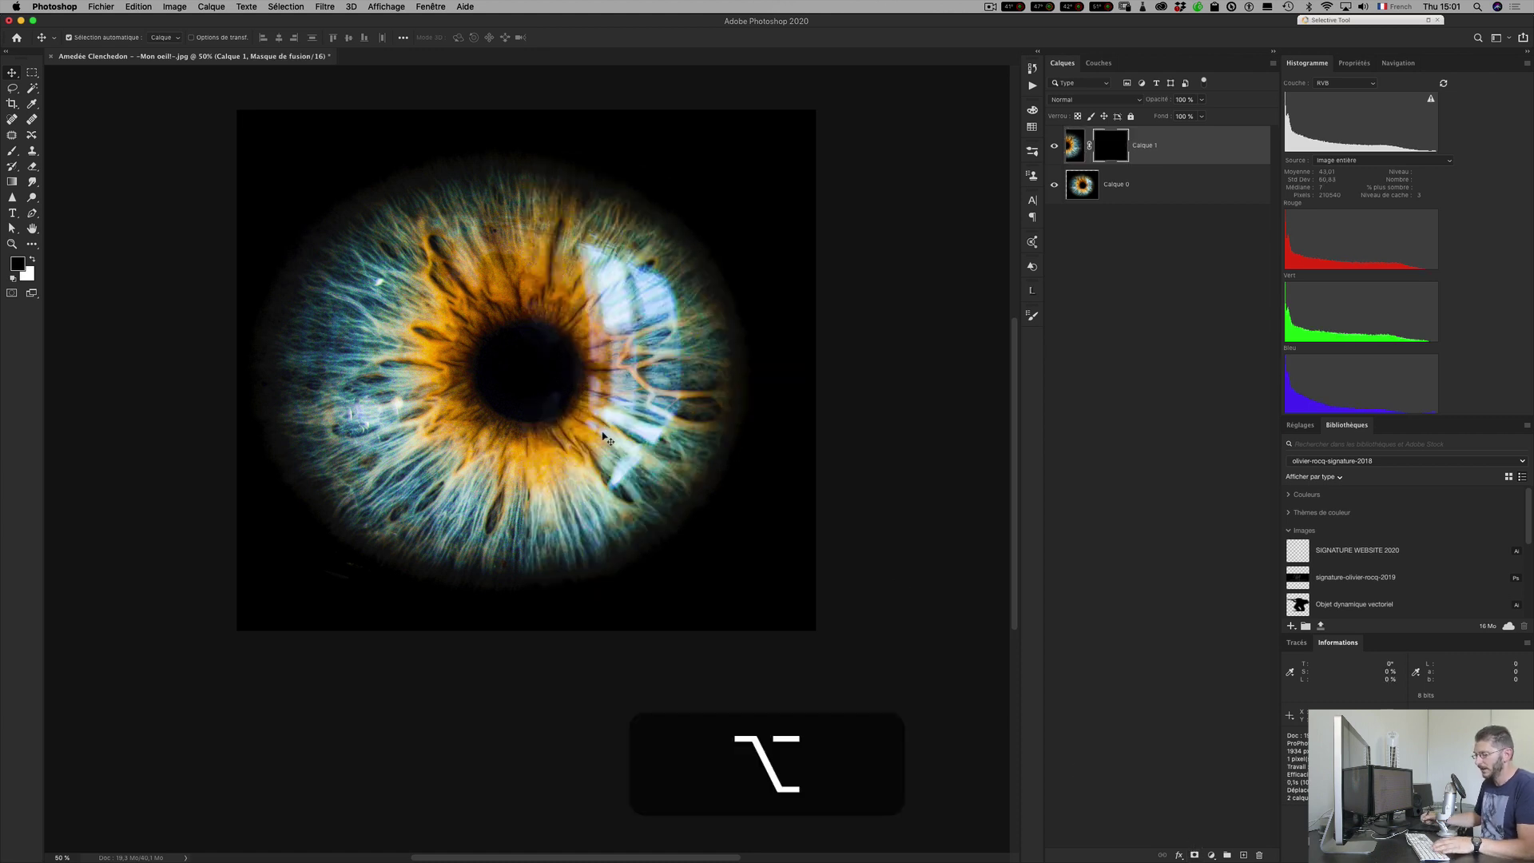
key("b")
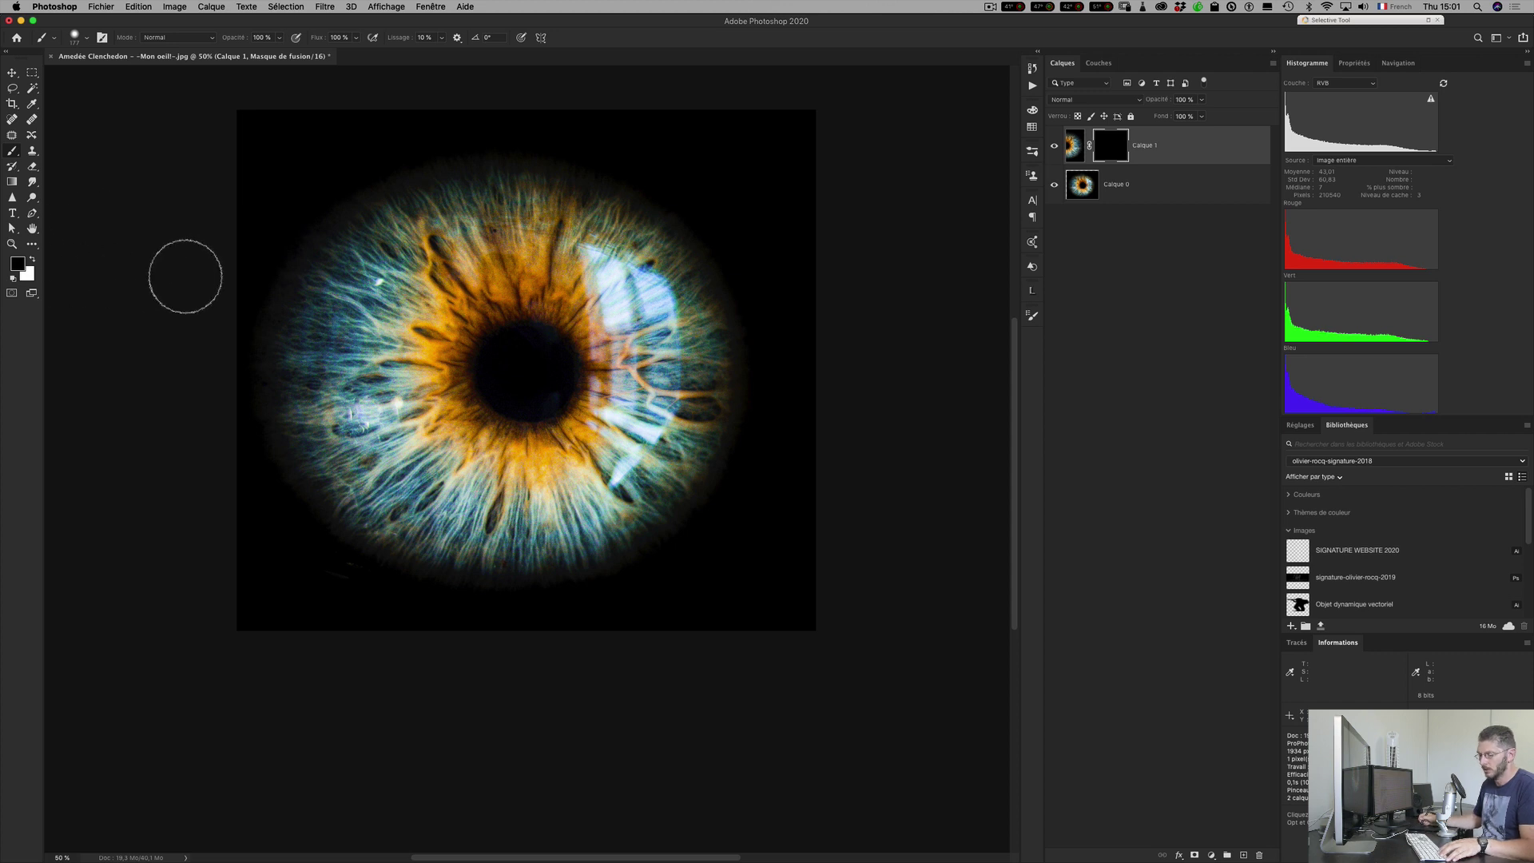
key("x")
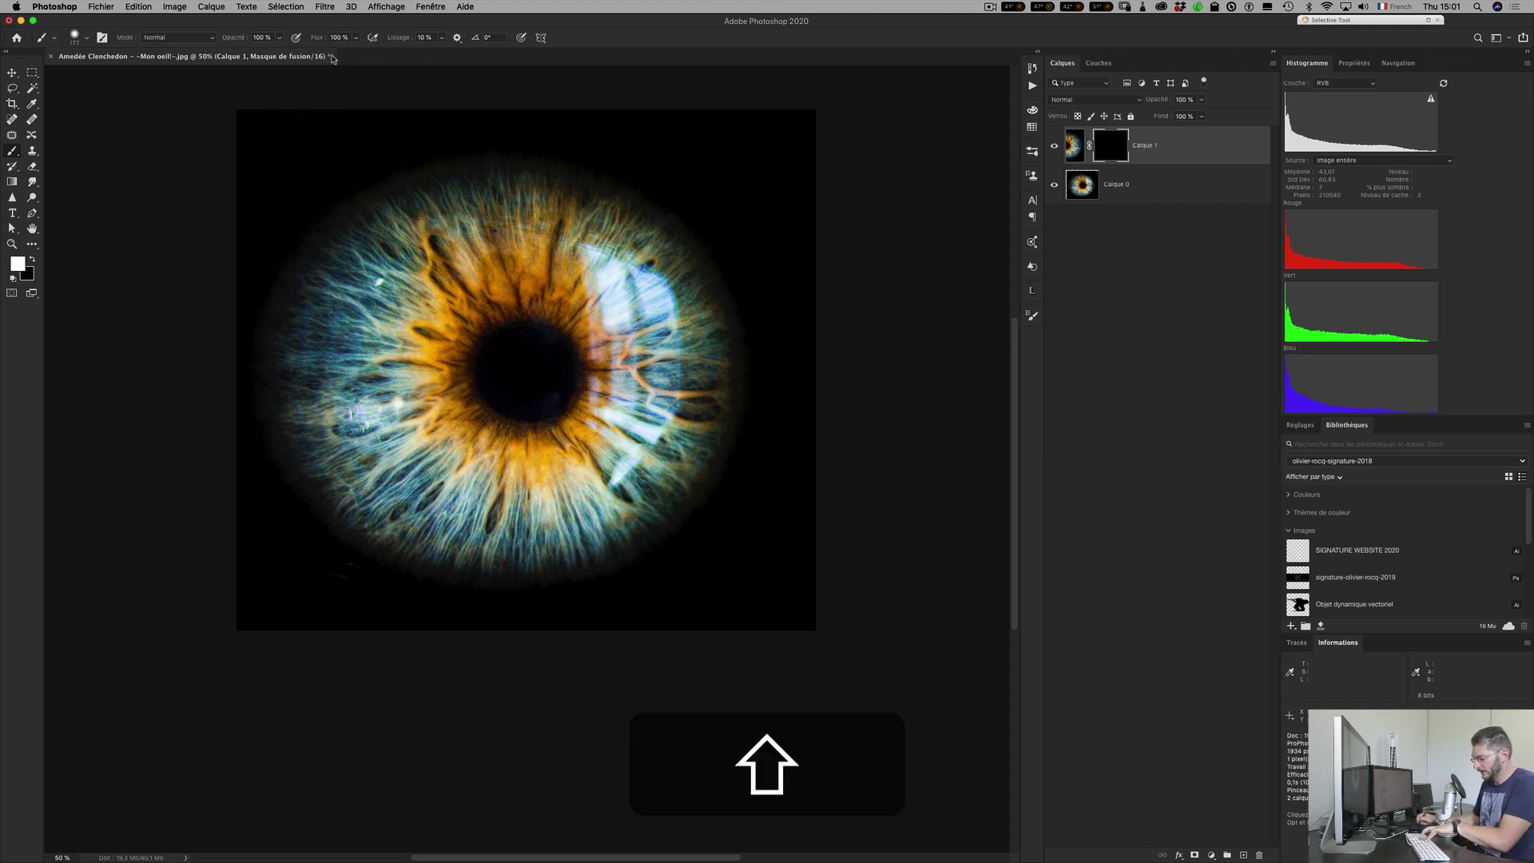
key("shift+2")
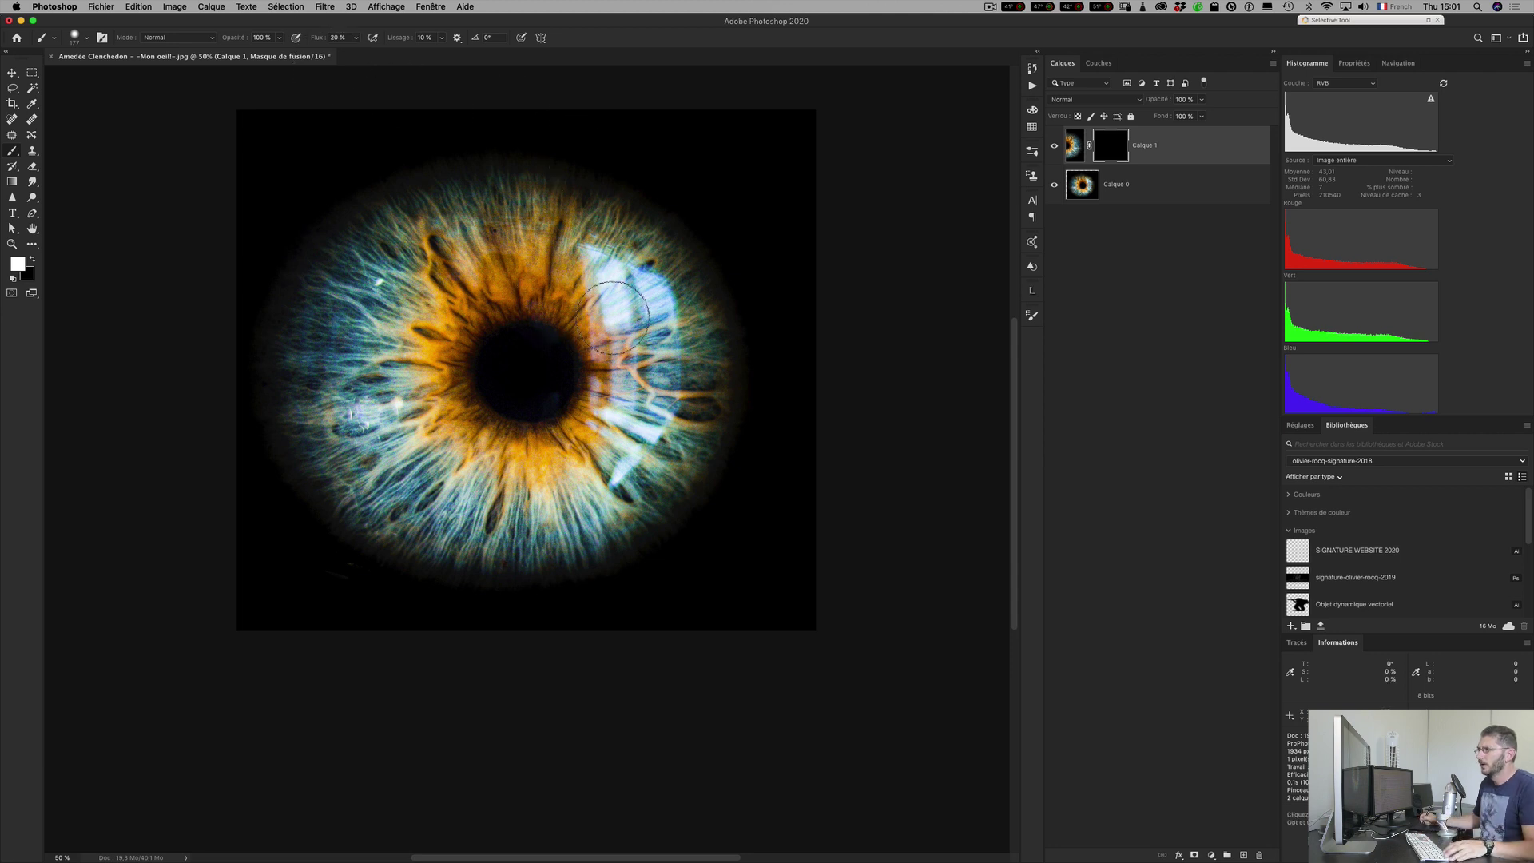
mouse_move(608, 288)
left_mouse_down()
mouse_move(611, 274)
mouse_move(580, 308)
mouse_move(635, 292)
mouse_move(661, 323)
mouse_move(668, 380)
mouse_move(663, 328)
mouse_move(643, 288)
mouse_move(627, 292)
mouse_move(651, 403)
mouse_move(624, 456)
mouse_move(619, 344)
mouse_move(607, 379)
mouse_move(592, 356)
mouse_move(622, 329)
mouse_move(650, 416)
mouse_move(648, 384)
mouse_move(587, 267)
mouse_move(651, 304)
mouse_move(661, 395)
mouse_move(615, 447)
mouse_move(619, 411)
left_mouse_up()
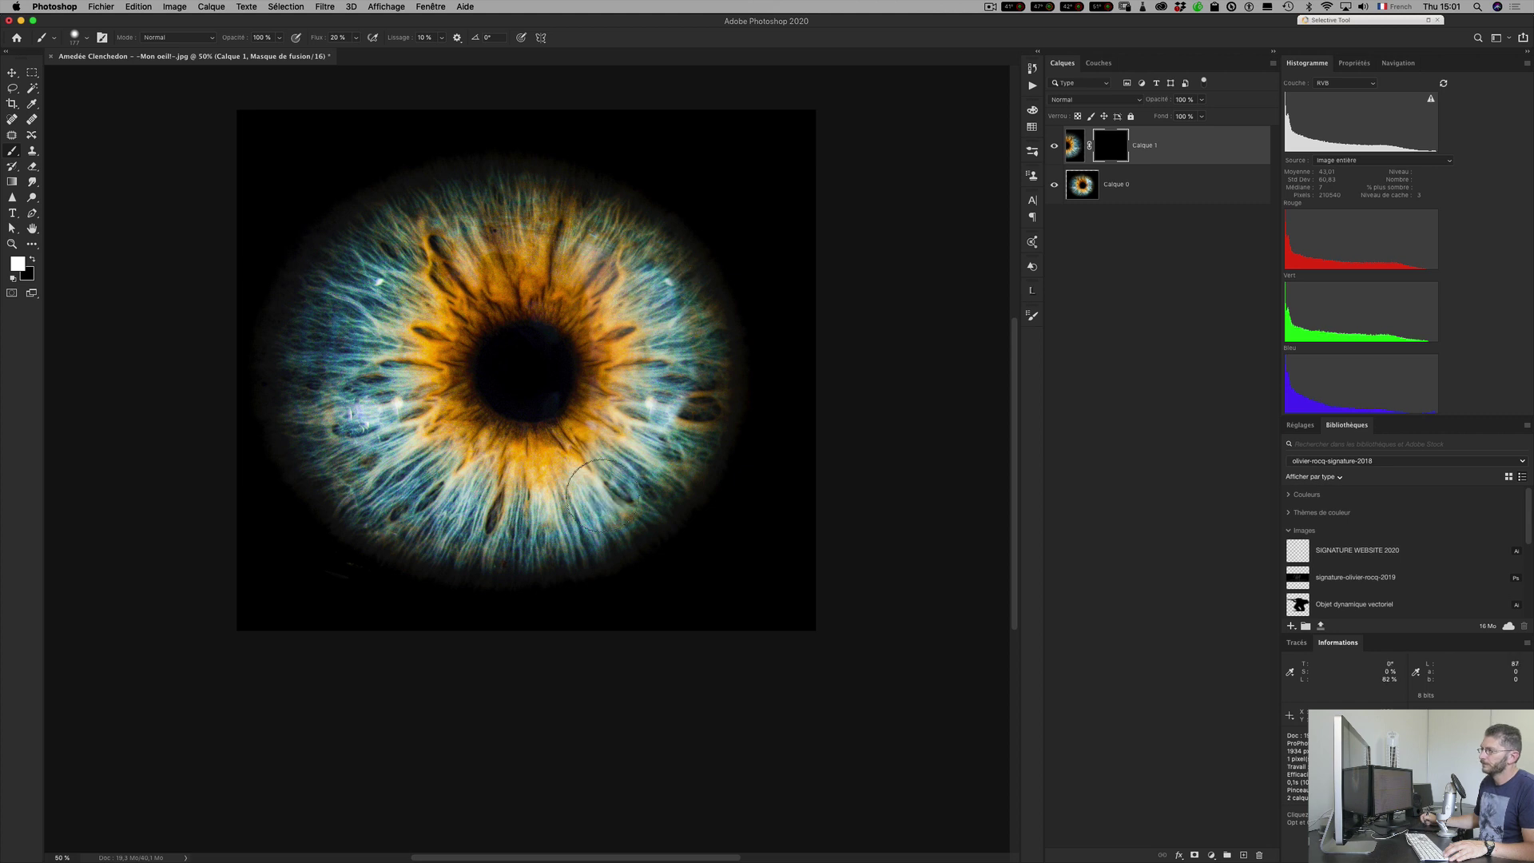
left_click(1055, 146)
left_click(1056, 145)
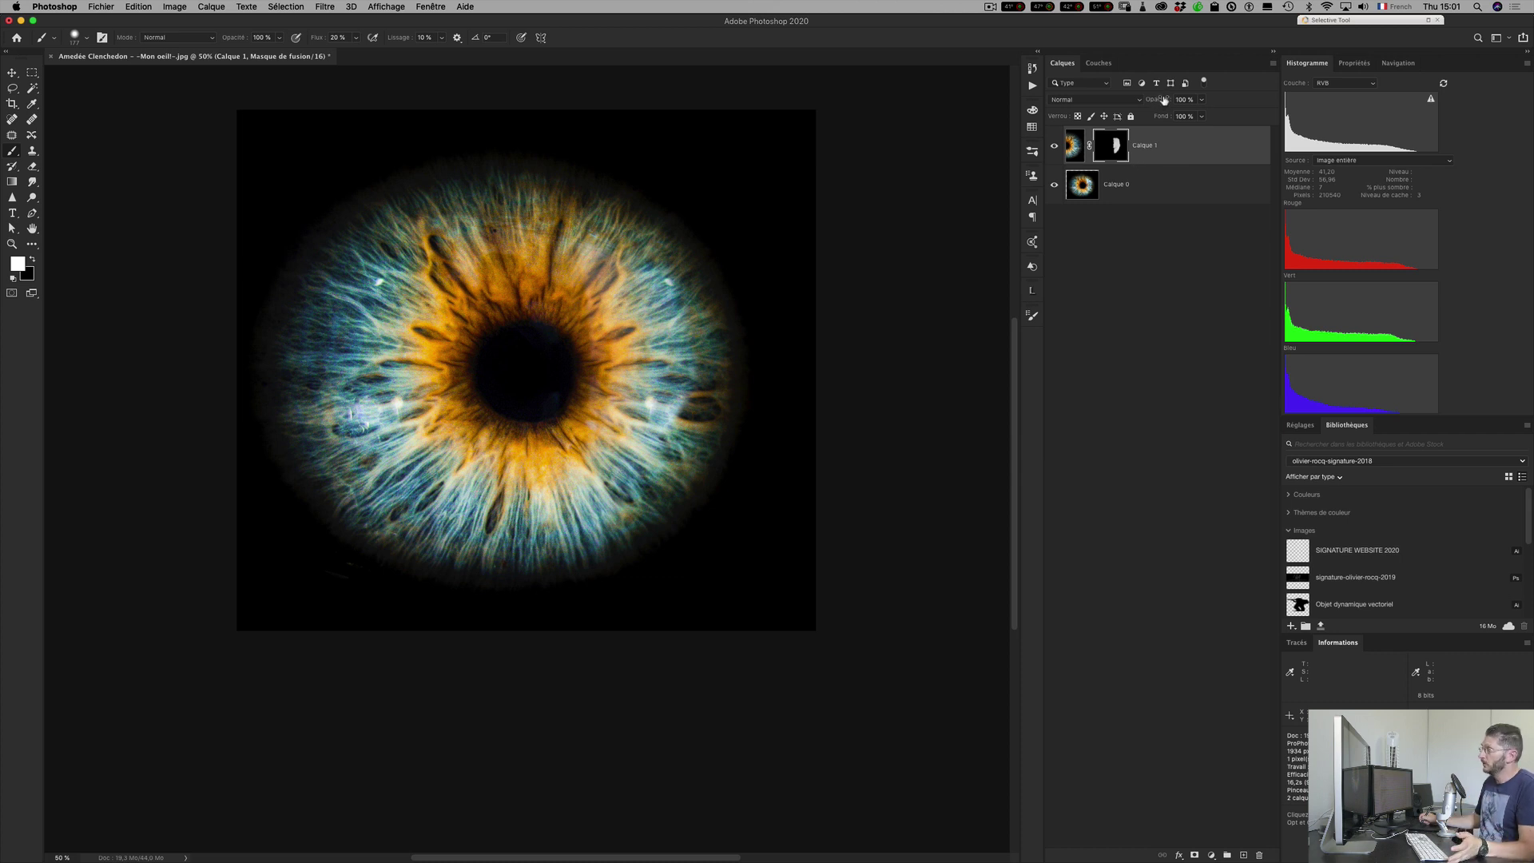
Try the mirrored layer at 54% opacity, compare it with the layer hidden, and undo the opacity change.
left_click_drag(1161, 100, 1139, 103)
left_click(1164, 136)
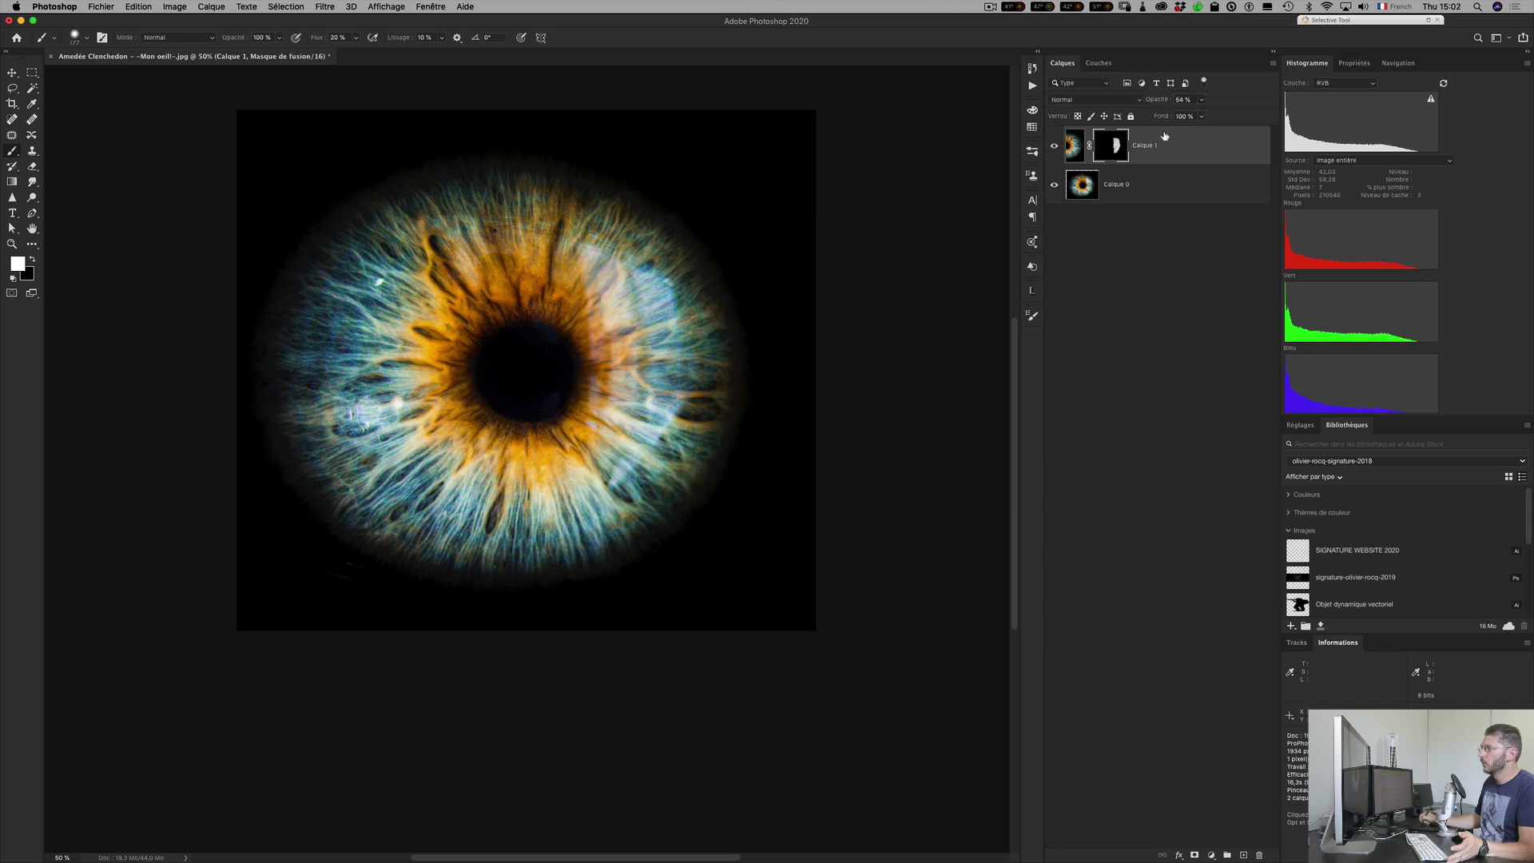
left_click(1056, 144)
left_click(1054, 144)
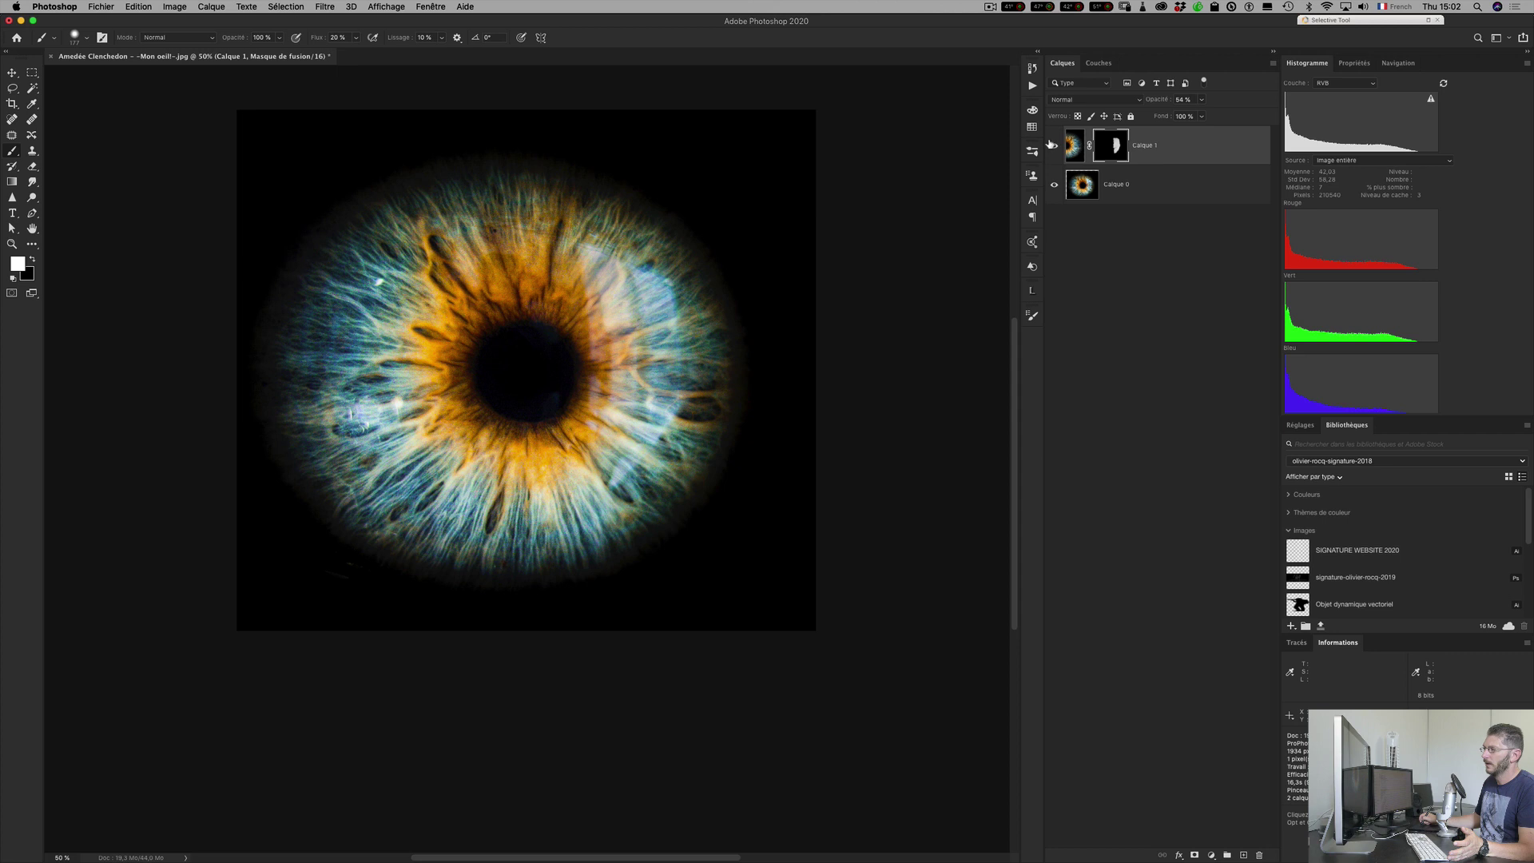
left_click(1052, 144)
left_click(1053, 146)
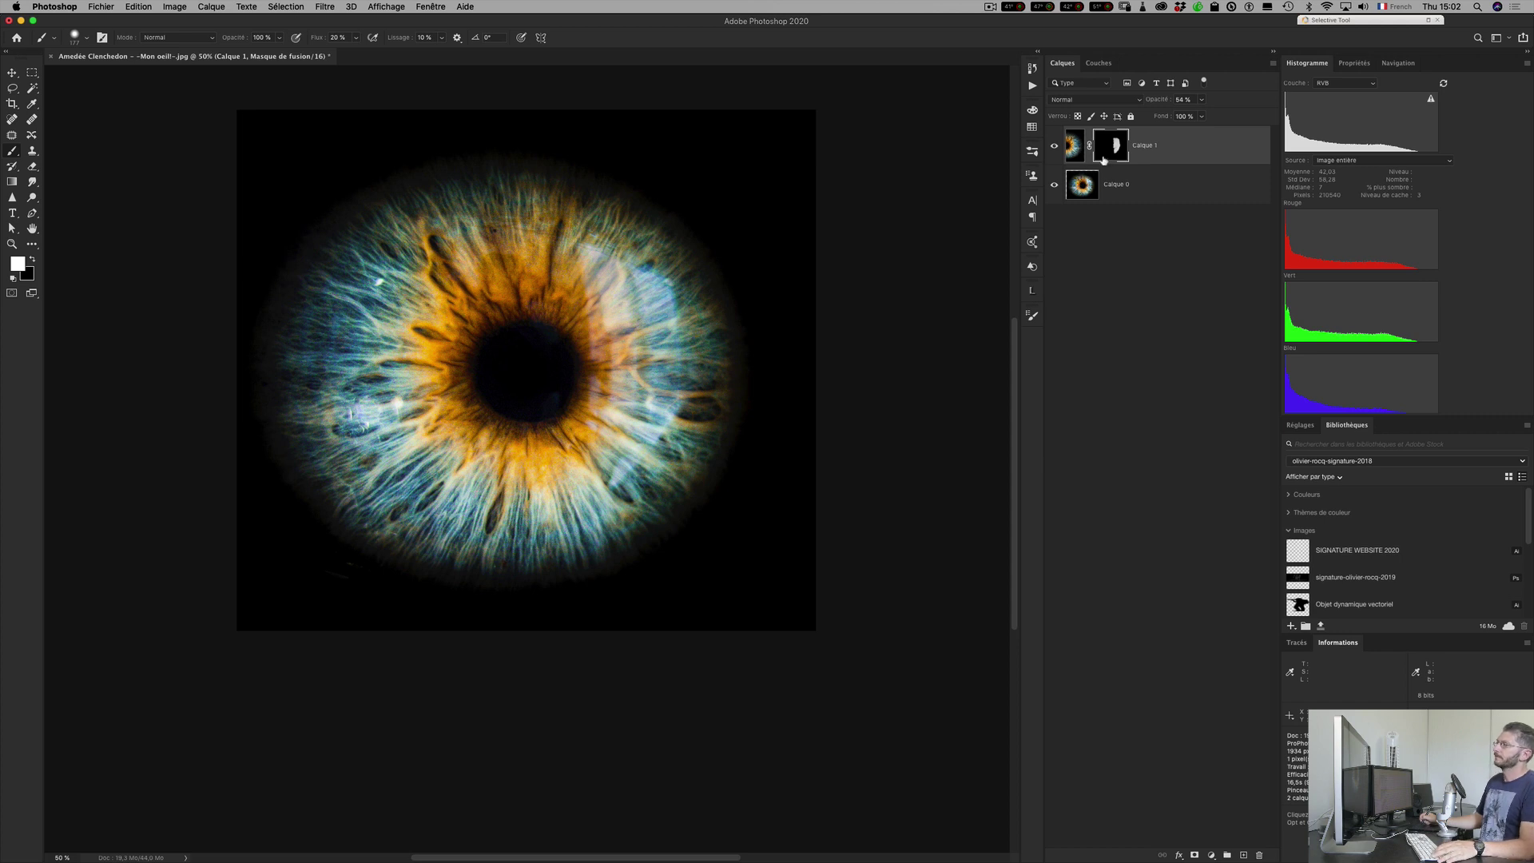
key("super+z")
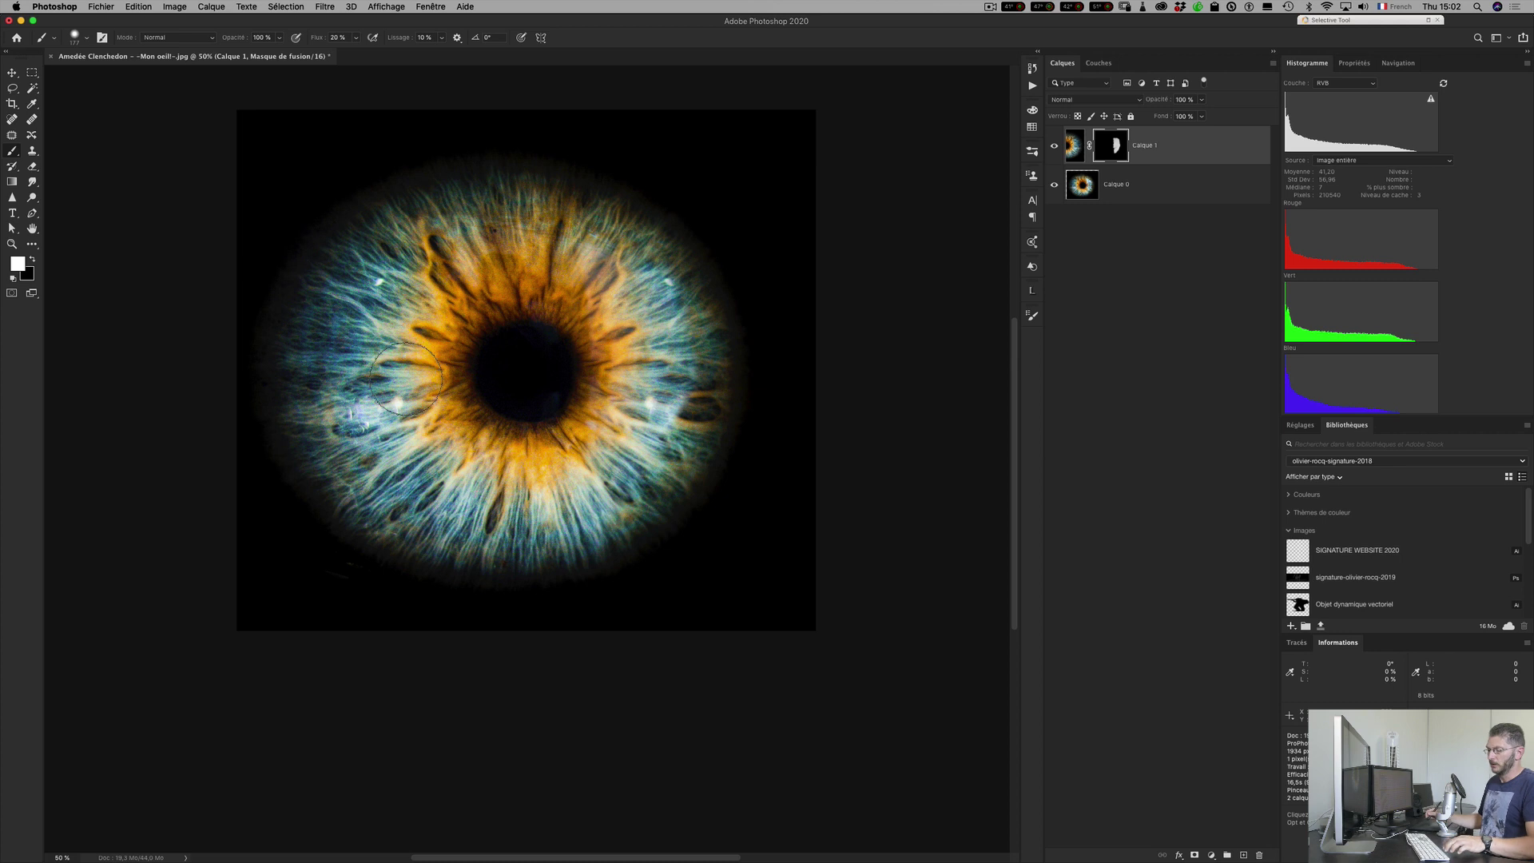
Add an empty layer above and remove the small white highlights in the upper left and upper right of the iris with the Spot Healing Brush.
key("alt+shift+super+n")
key("x")
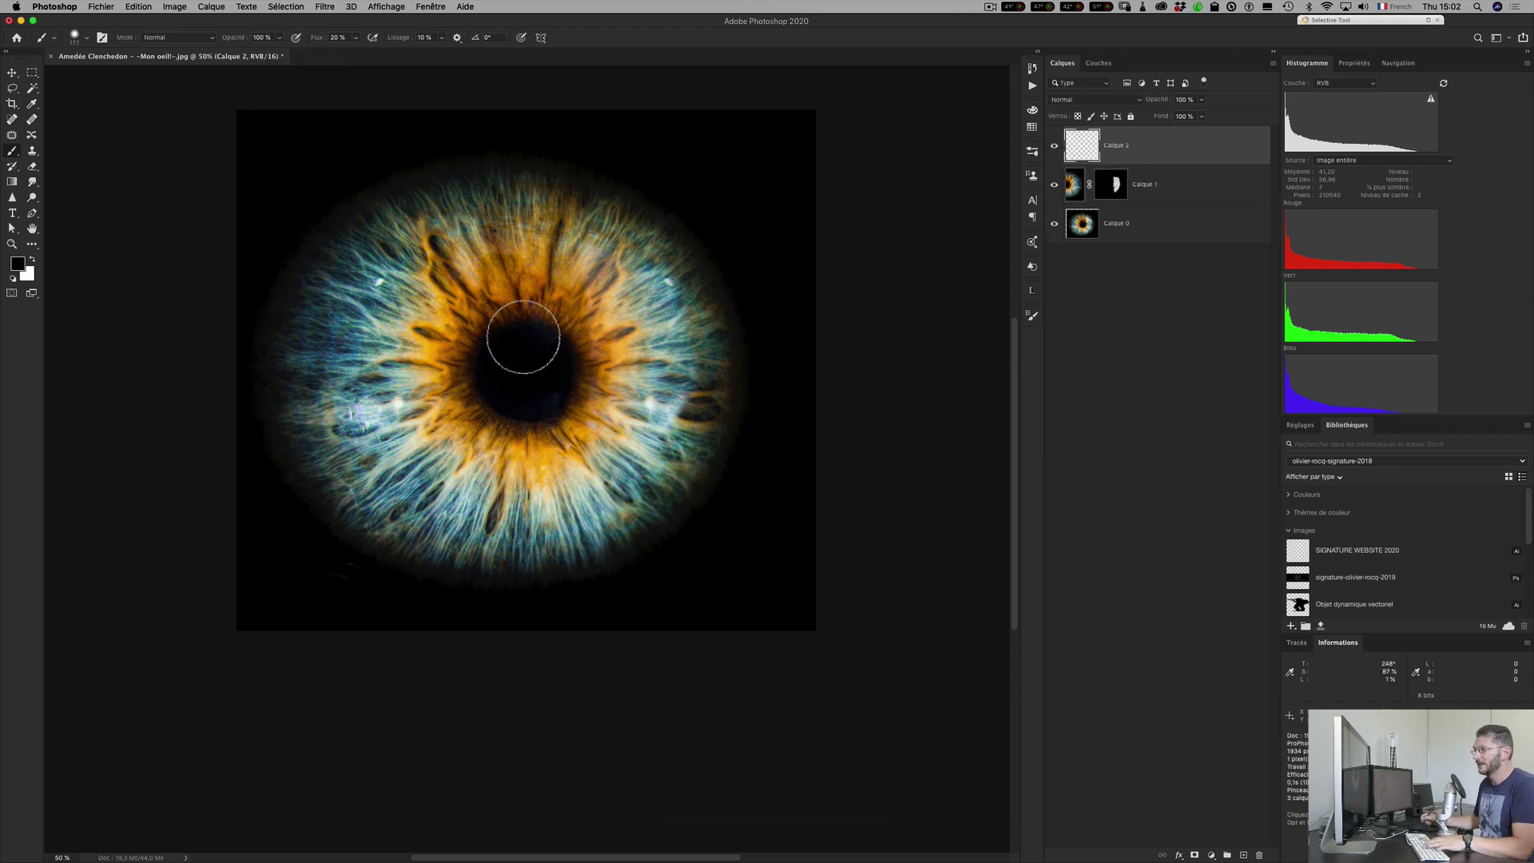
key("j")
key("shift")
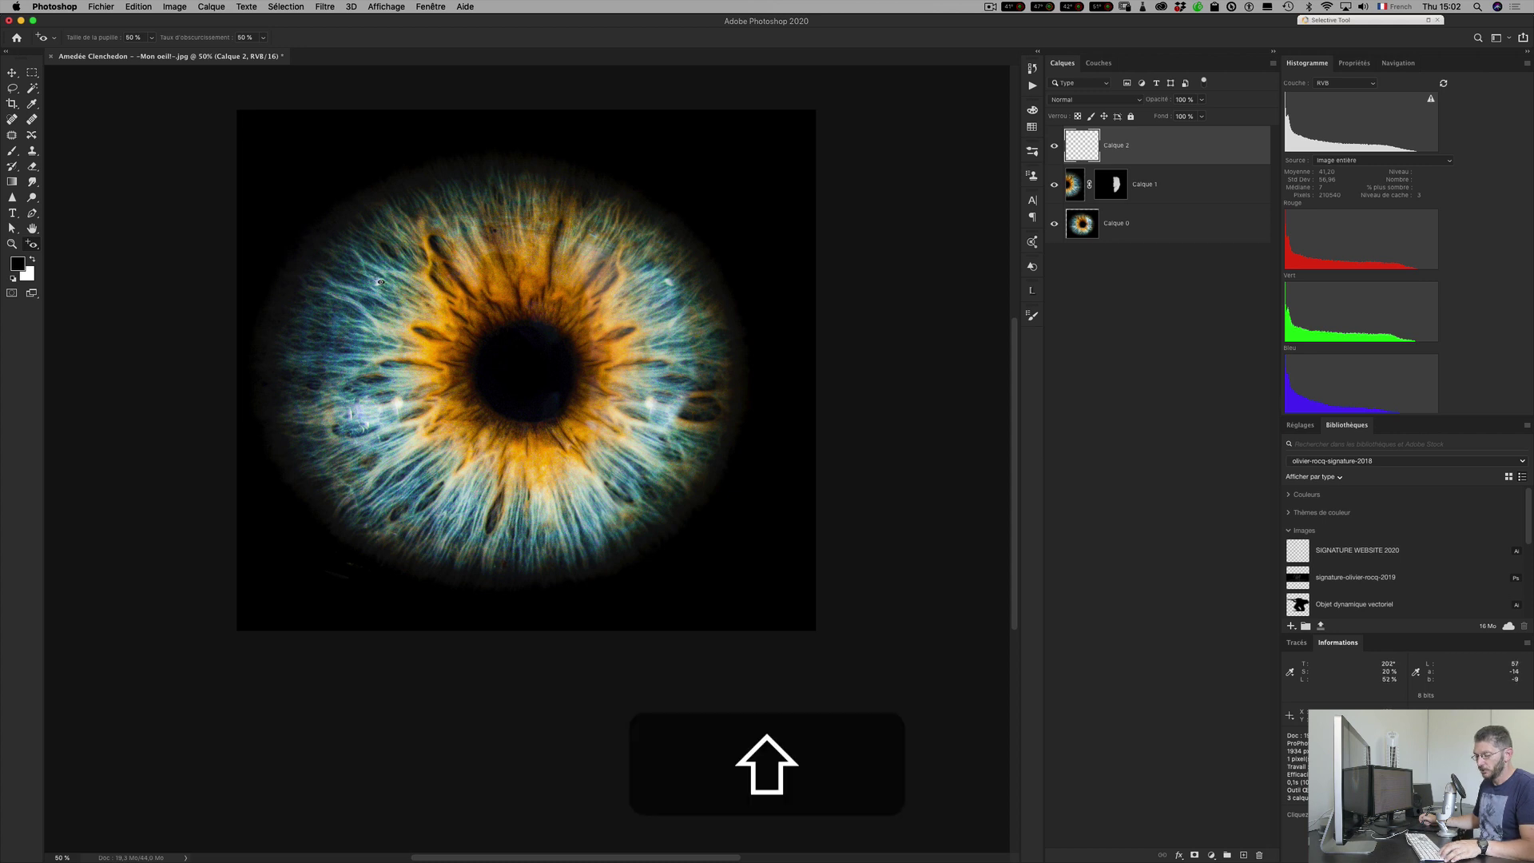
key("shift+j")
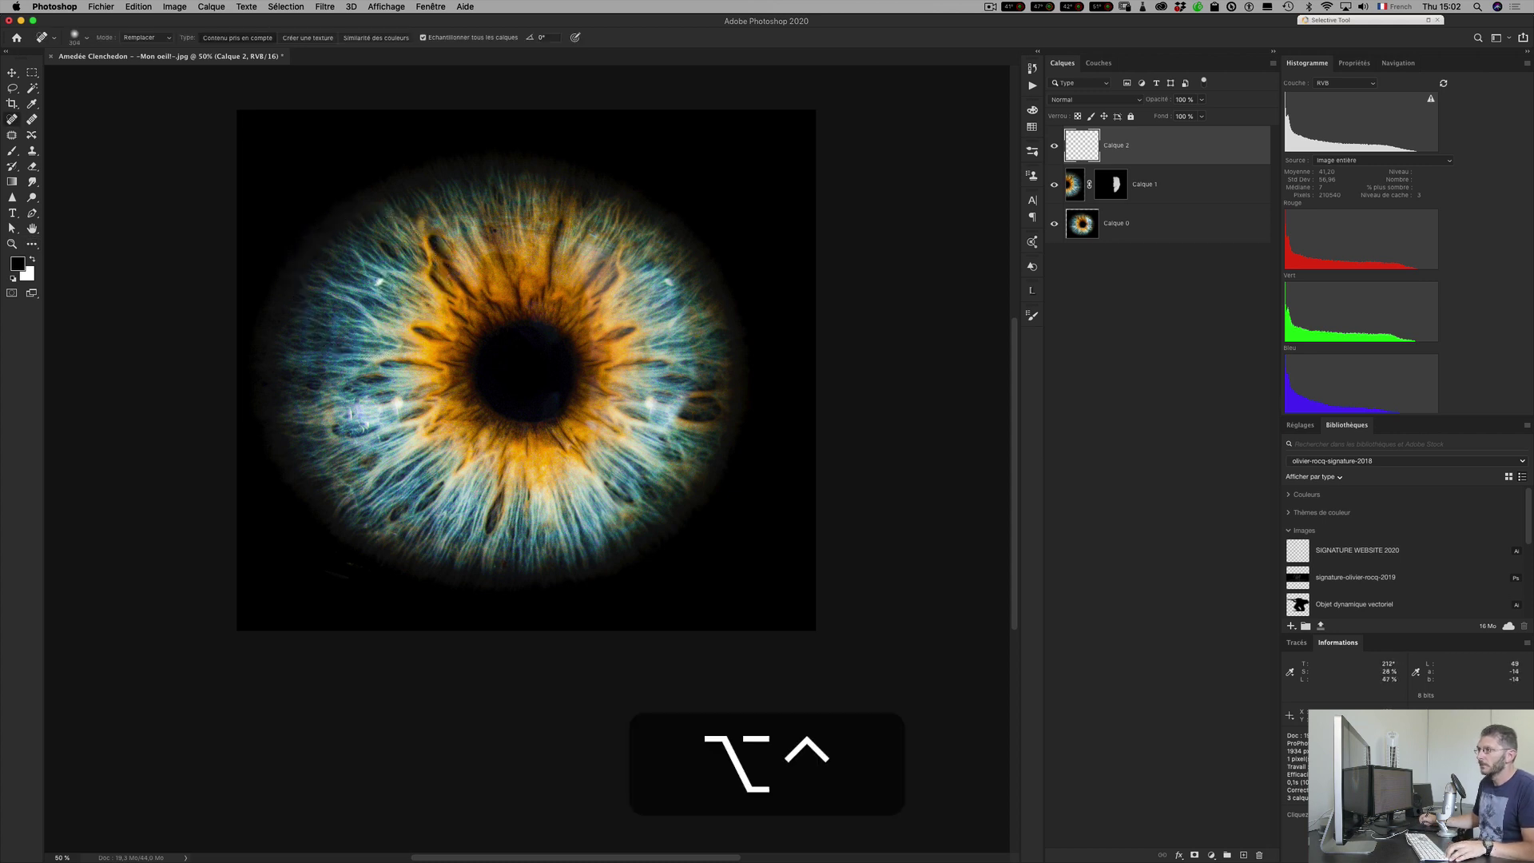
mouse_move(381, 289)
left_mouse_down()
mouse_move(336, 295)
mouse_move(404, 288)
left_mouse_up()
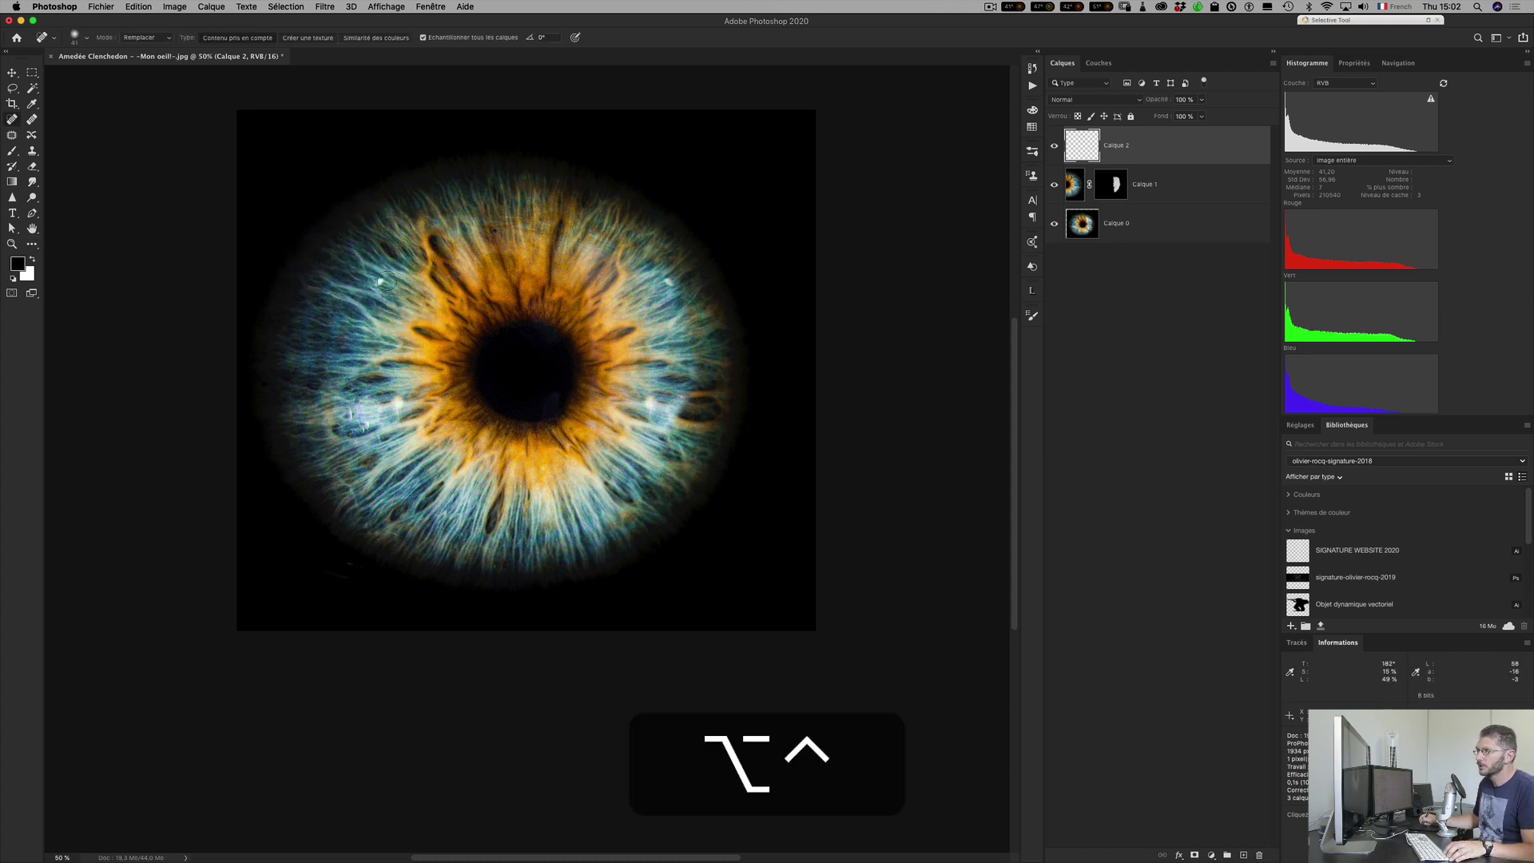
left_click(386, 280)
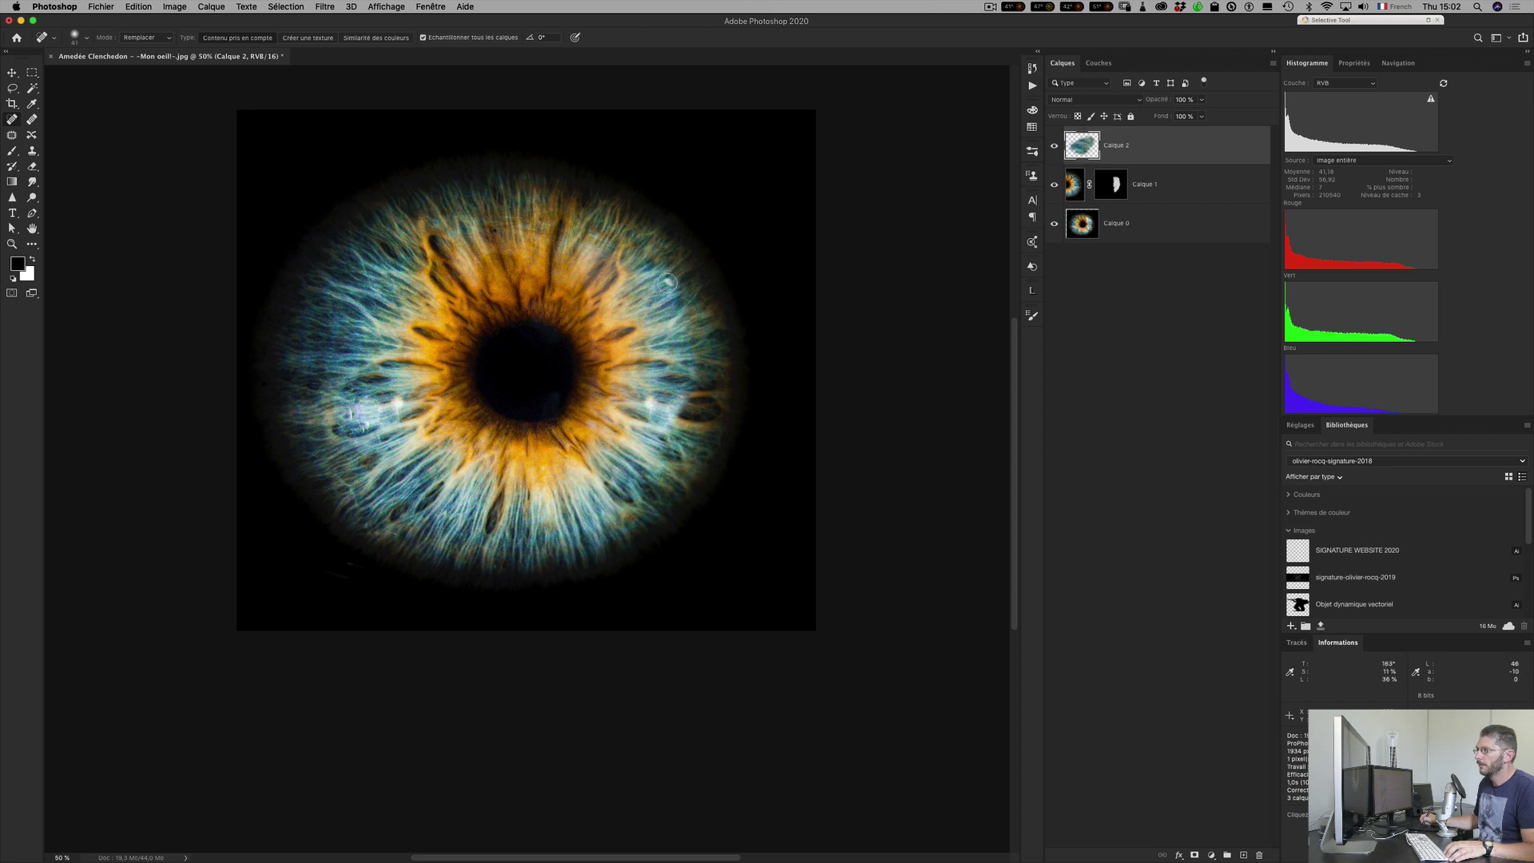
left_click(661, 273)
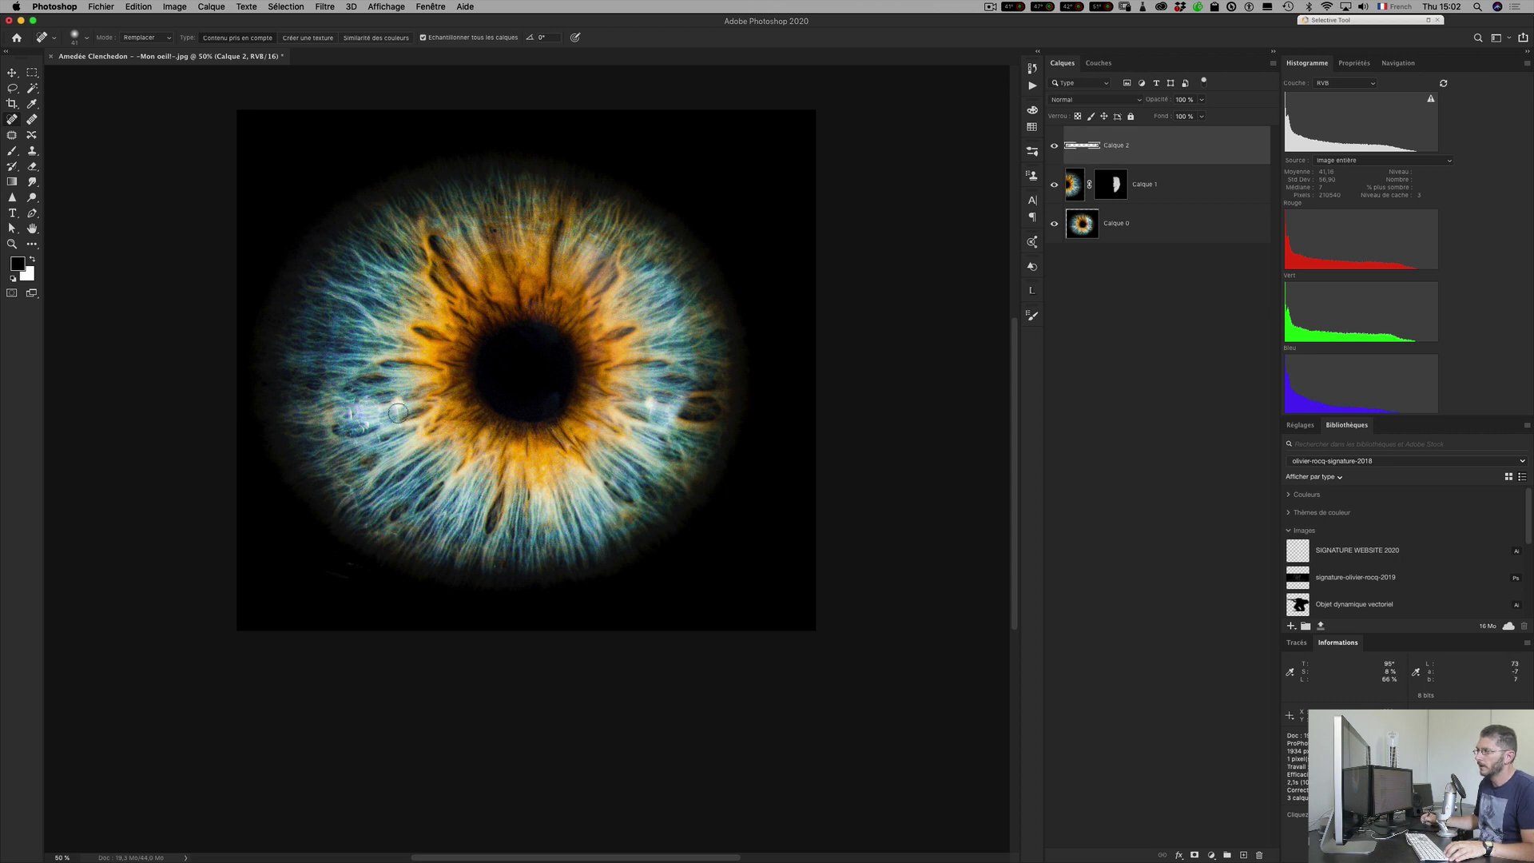
Try healing the bright spot left of the pupil, undo it, and heal the bluish-white reflection farther left in the iris instead.
left_click_drag(398, 413, 397, 410)
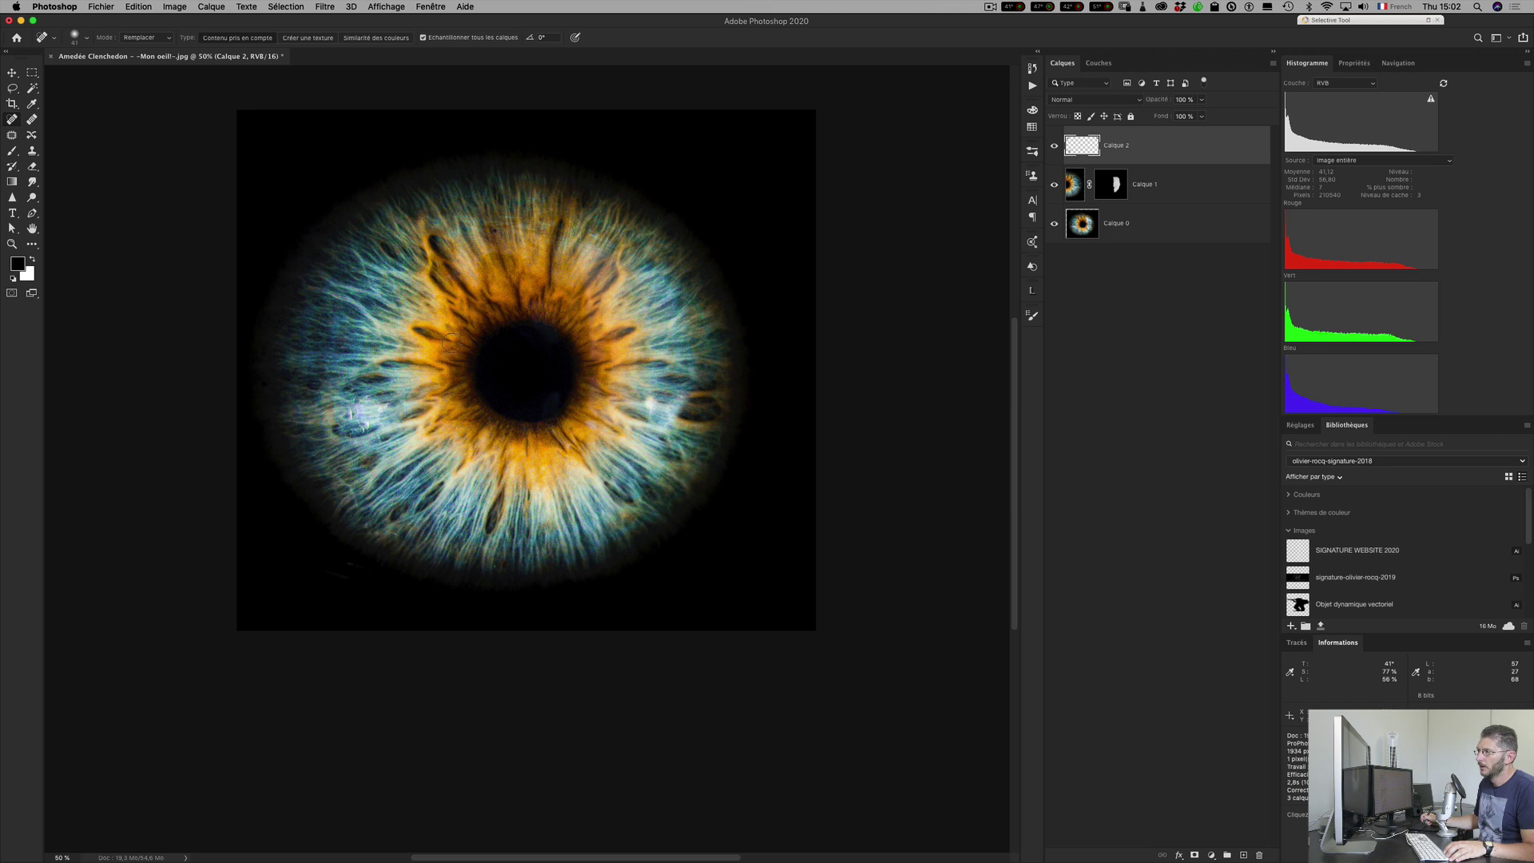
key("super+z")
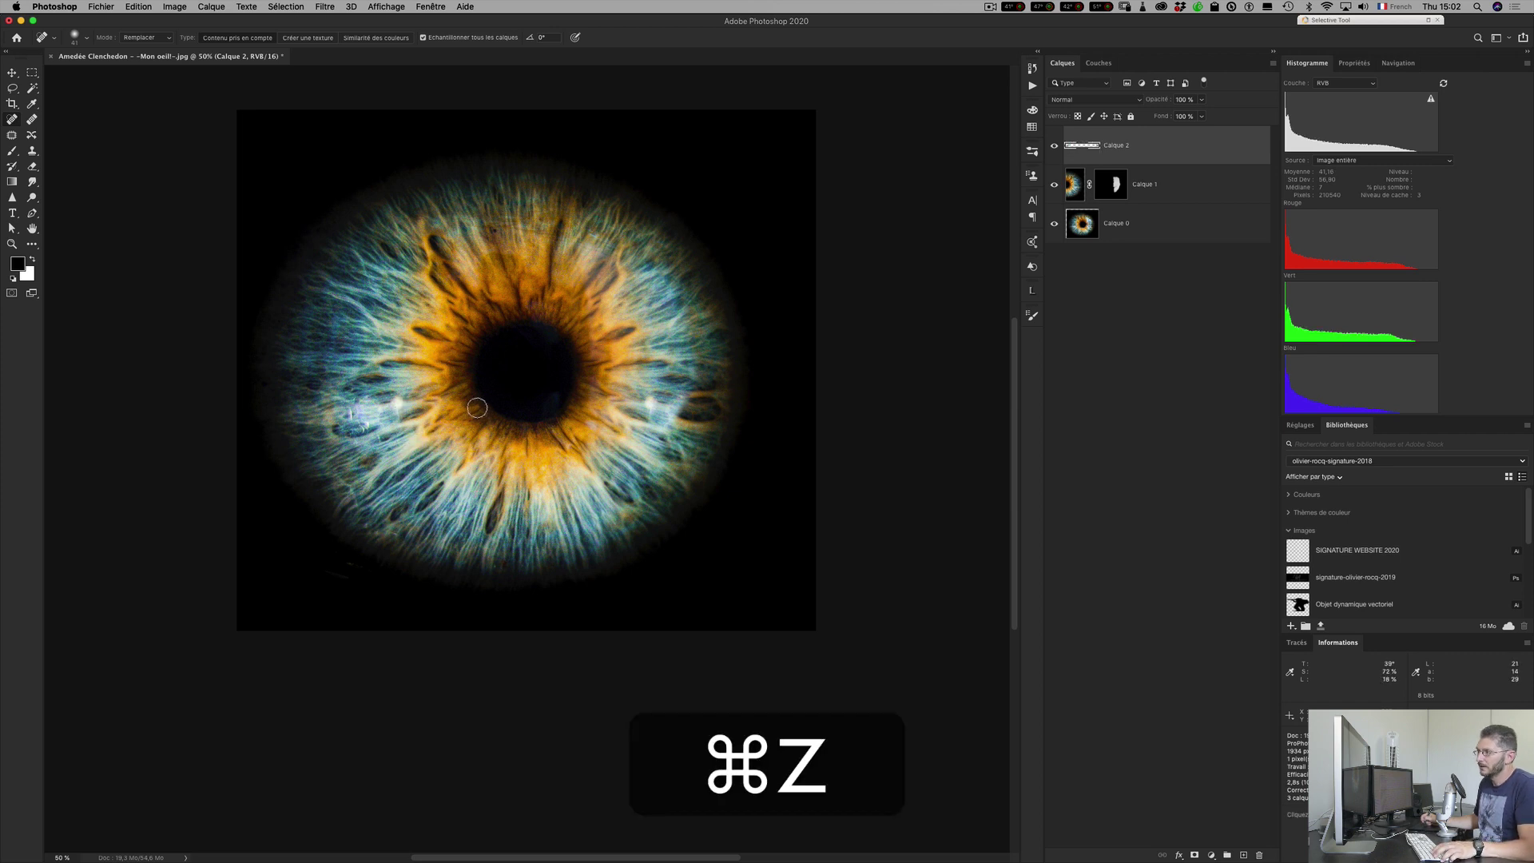
left_click_drag(353, 414, 346, 414)
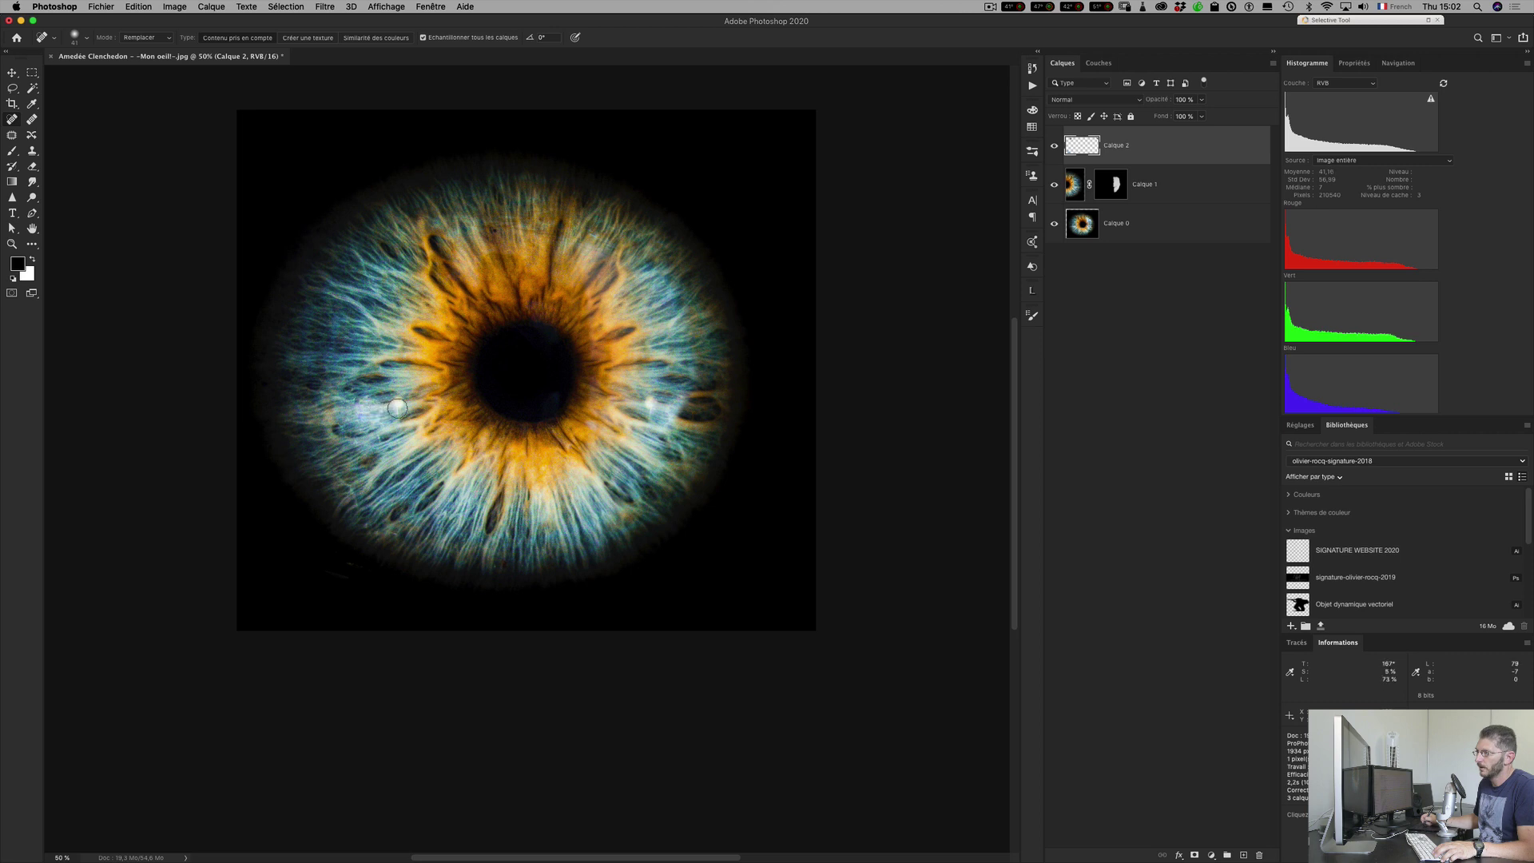
Compare the retouched eye with the original by showing only the Calque 0 layer and restoring all layers.
key("alt")
left_click(1055, 226, "alt")
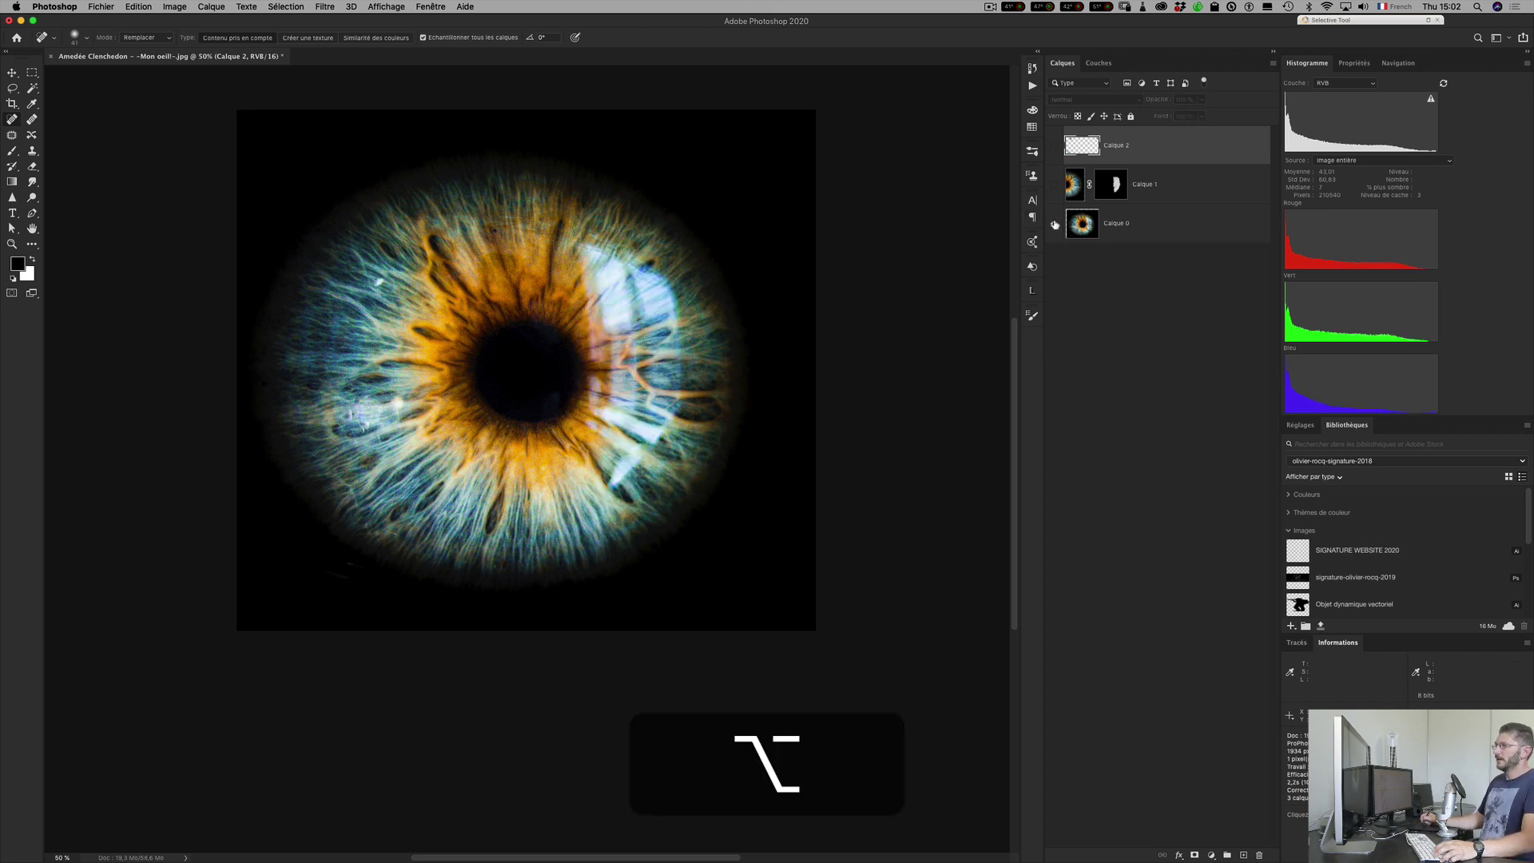
left_click(1054, 226, "alt")
left_click(1055, 226, "alt")
left_click(1054, 227, "alt")
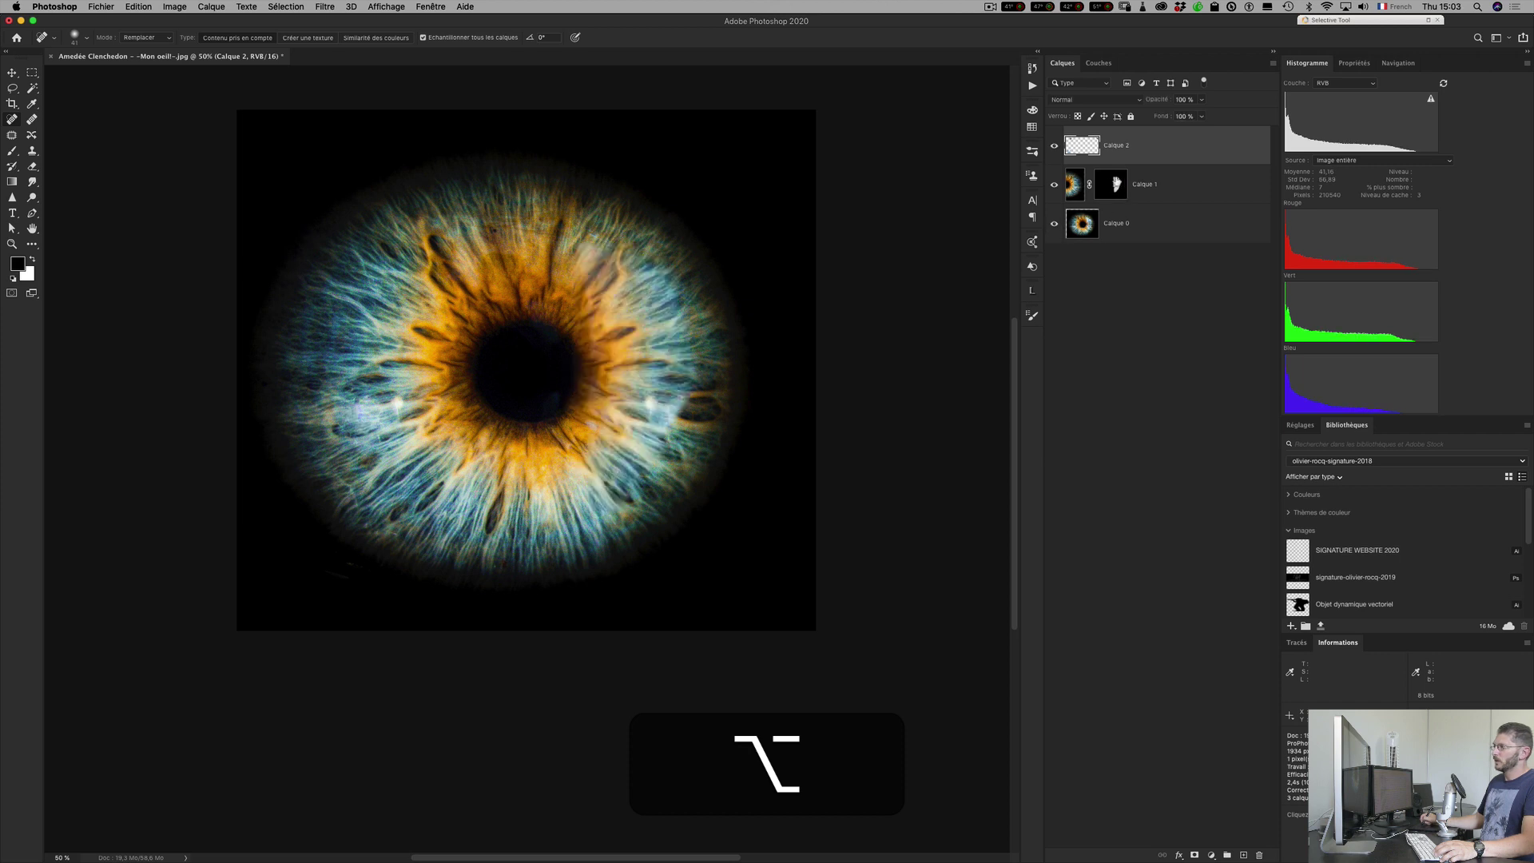
Target the mask of the mirrored Calque 1 layer and check the composite against the original photo once more.
left_click(1110, 184)
key("x")
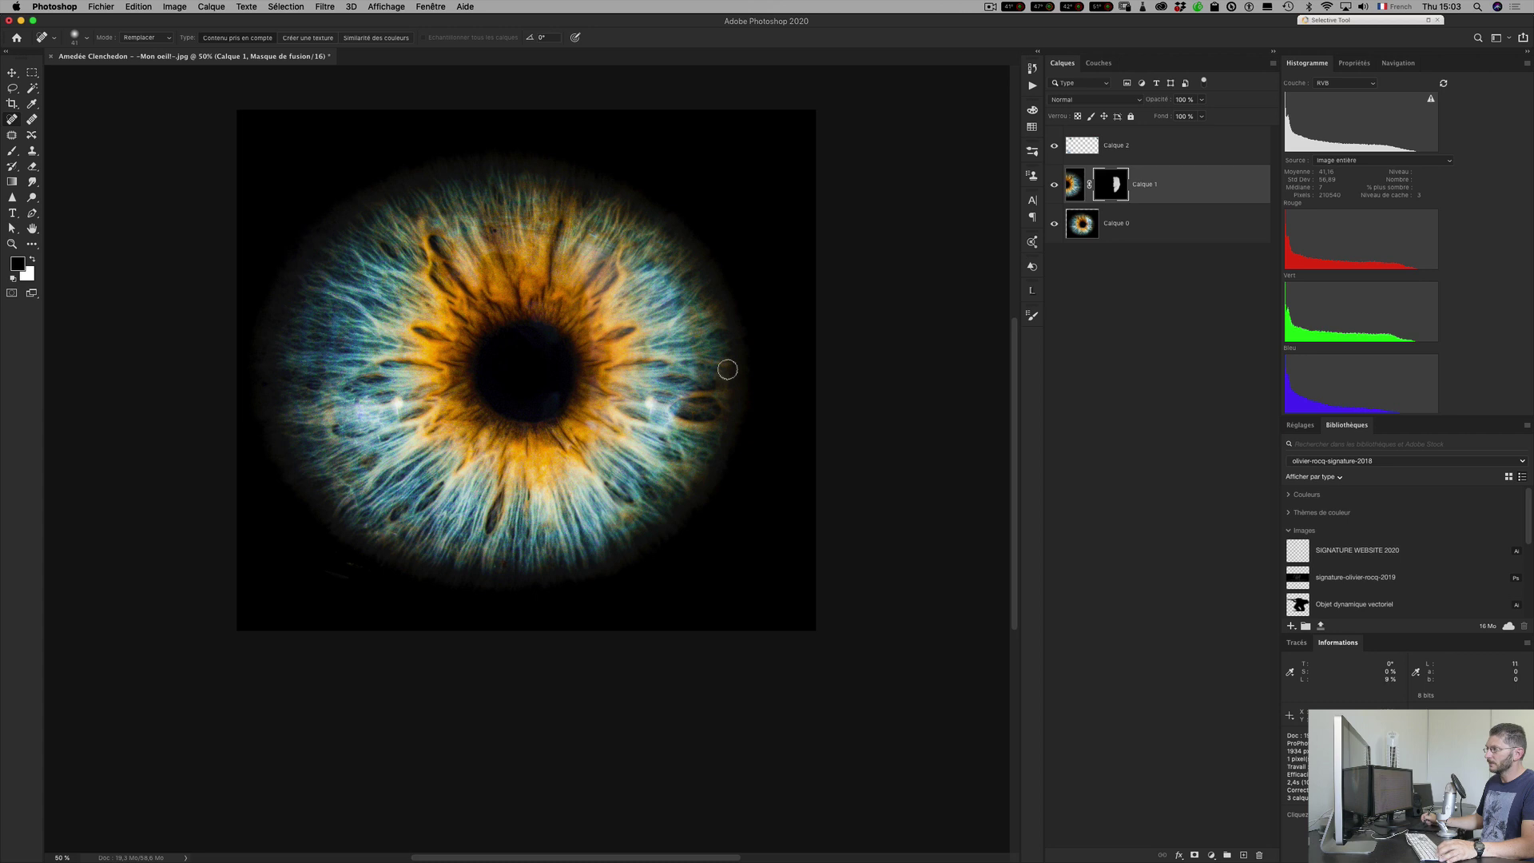
left_click(1049, 226, "alt")
left_click(1048, 227, "alt")
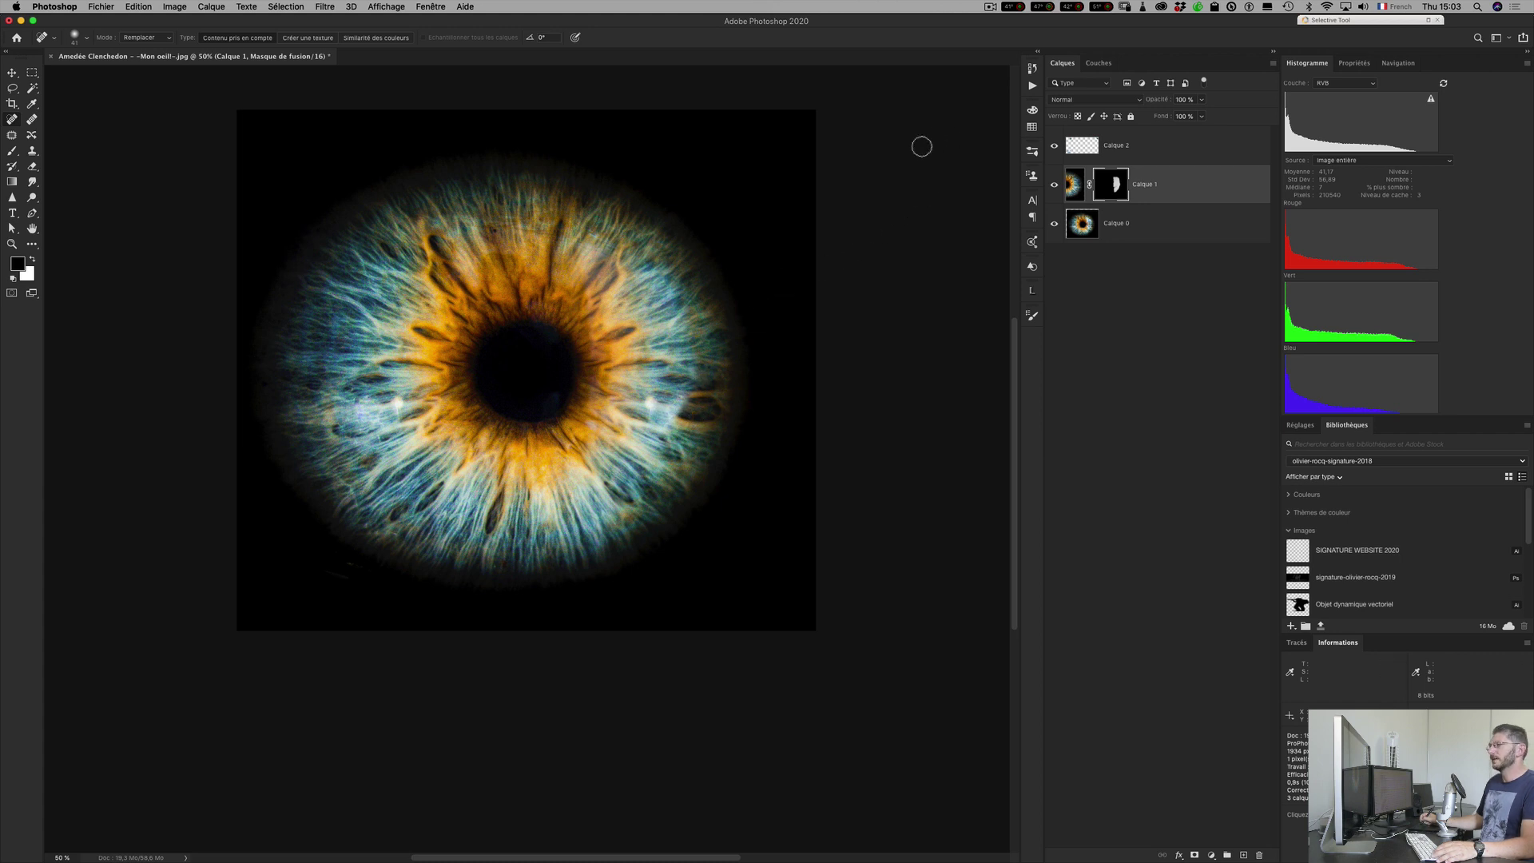
Check the mirrored Calque 1 layer against the layers beneath, and paint white on its mask over the dark oval right of the pupil.
left_click(1052, 186)
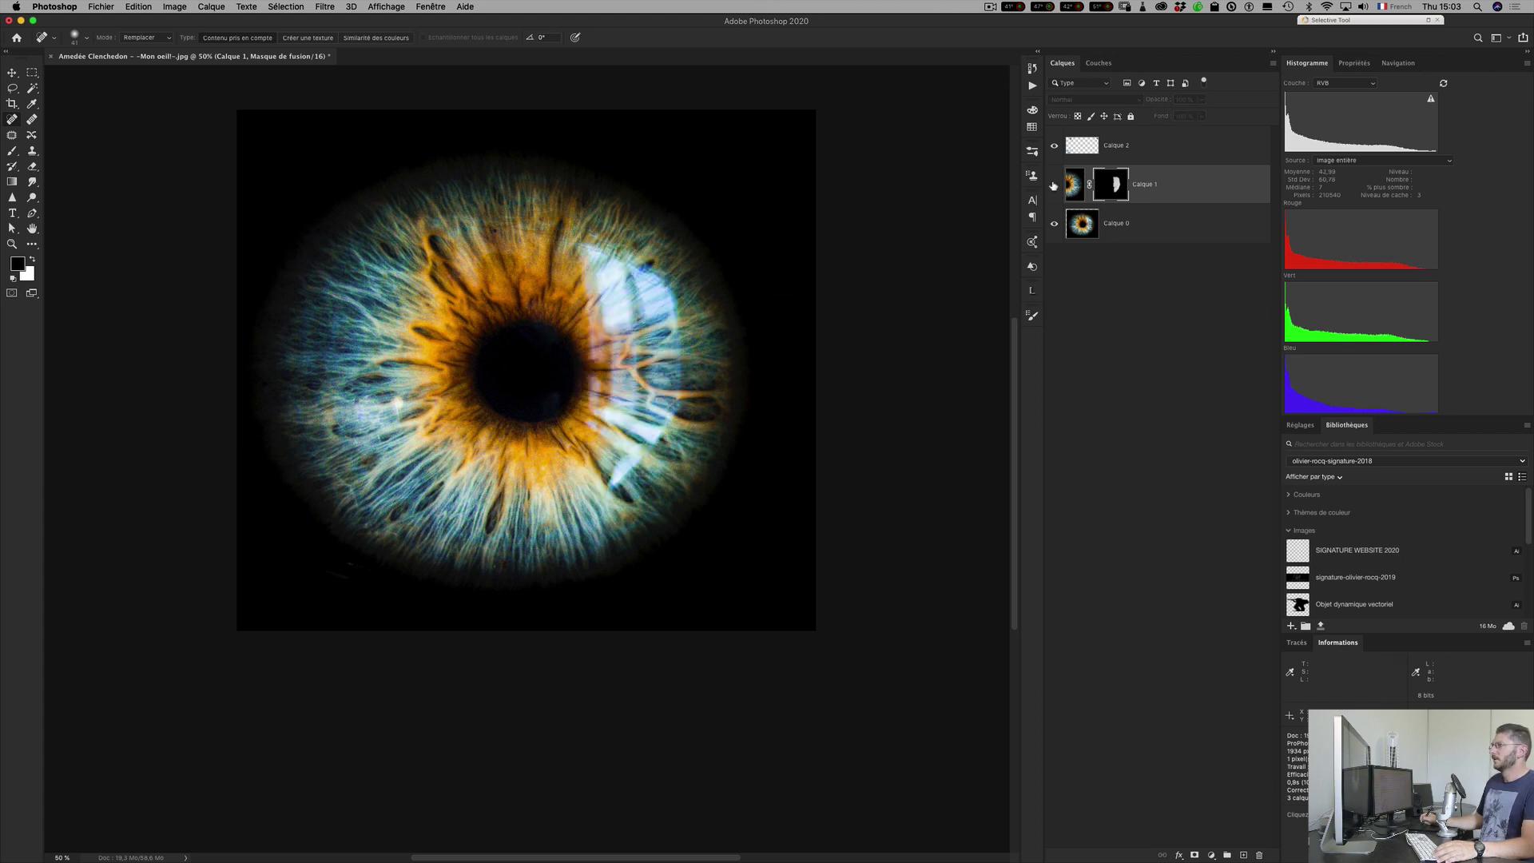
left_click(1053, 184)
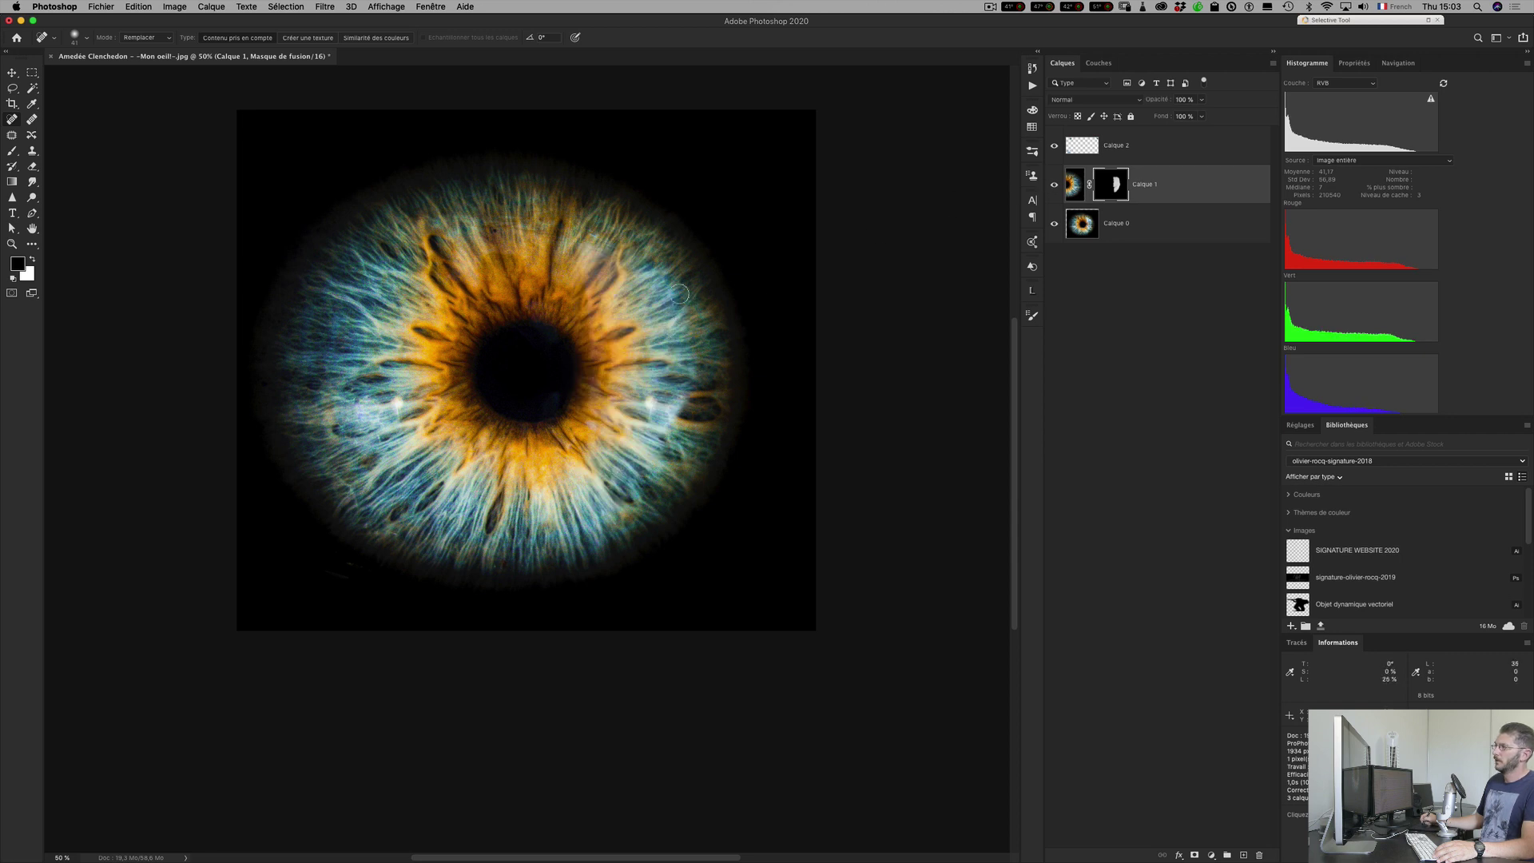
key("b")
key("x")
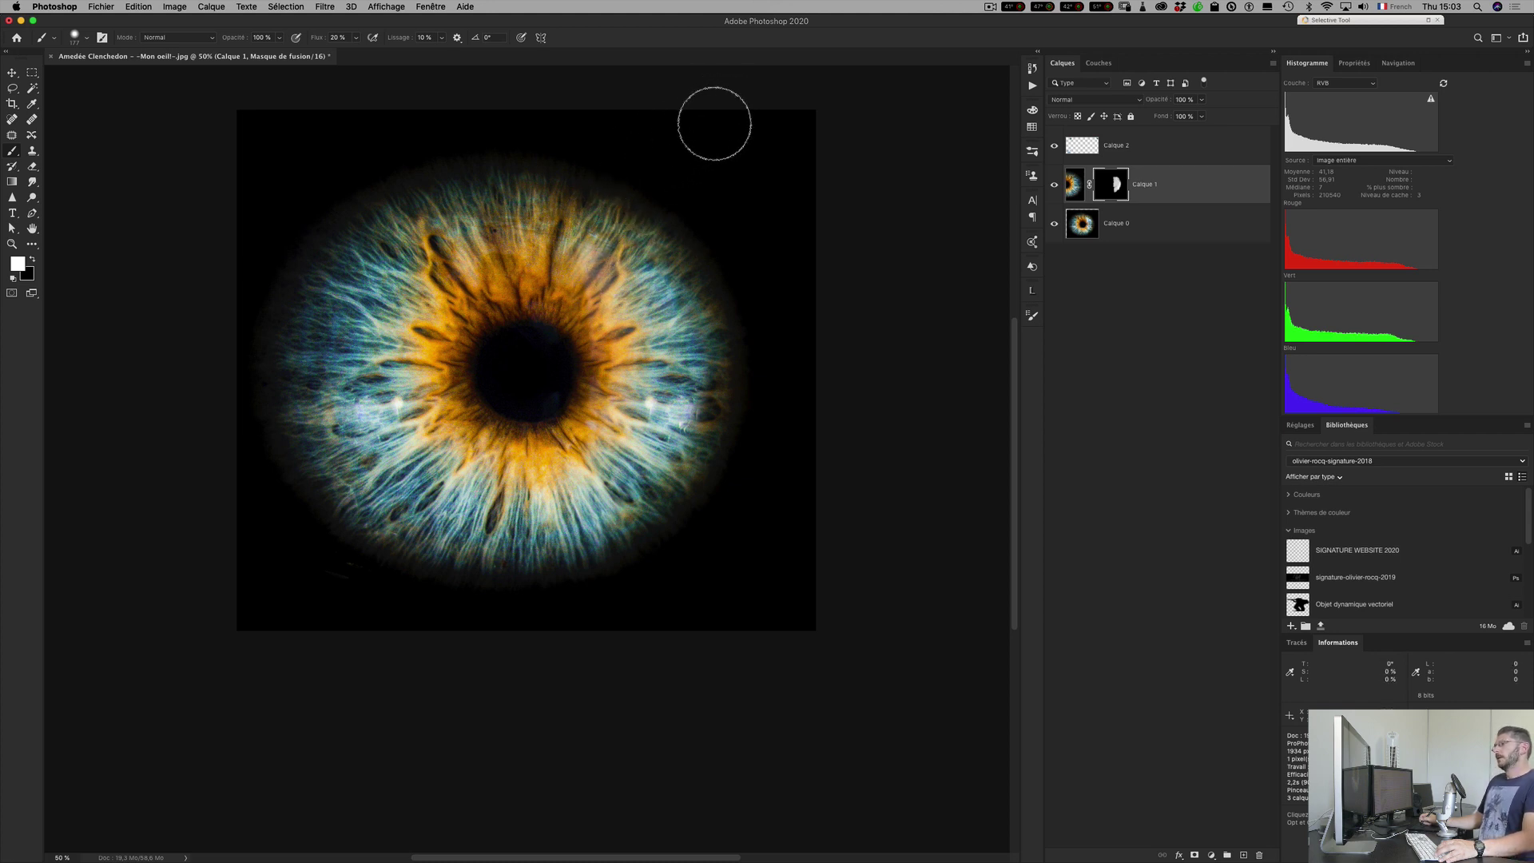
Remove the mirrored bluish-white reflection and bright spot right of the pupil on the Calque 2 layer with the Spot Healing Brush.
left_click(1110, 153)
key("x")
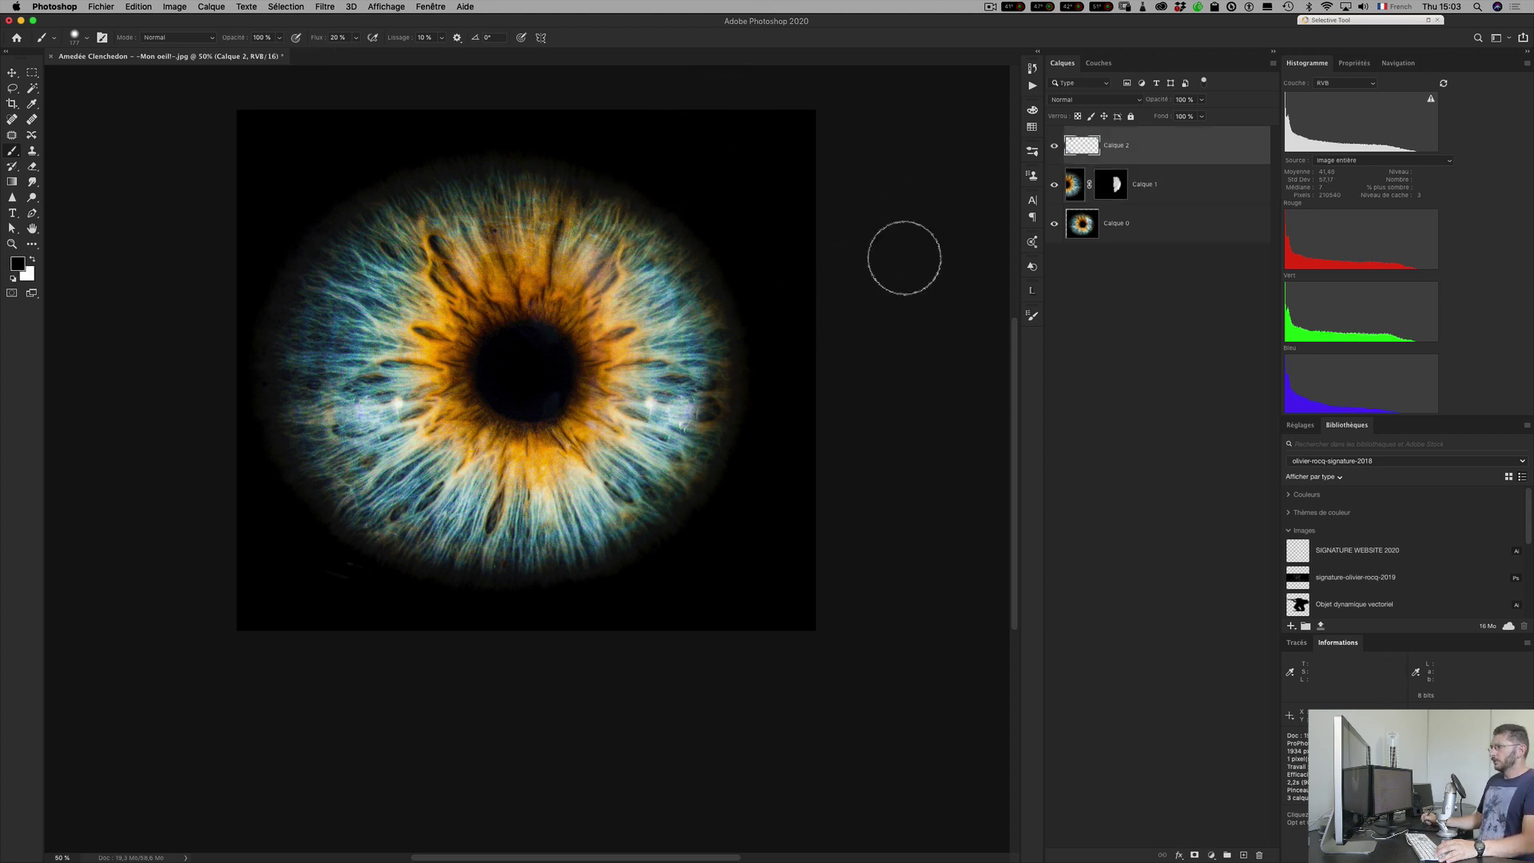
key("j")
left_click_drag(679, 410, 675, 413)
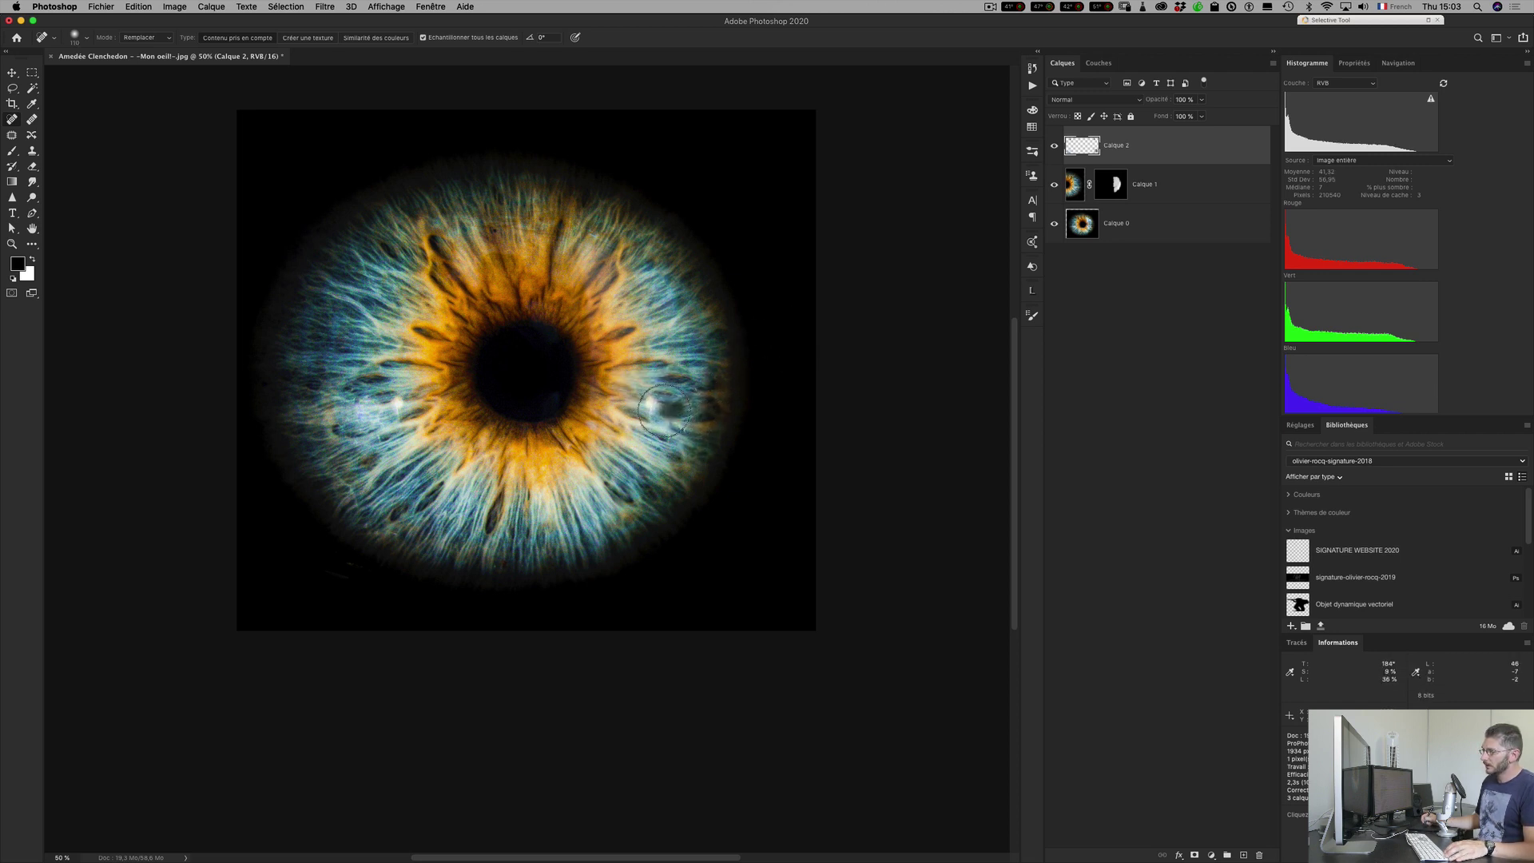
left_click(664, 410)
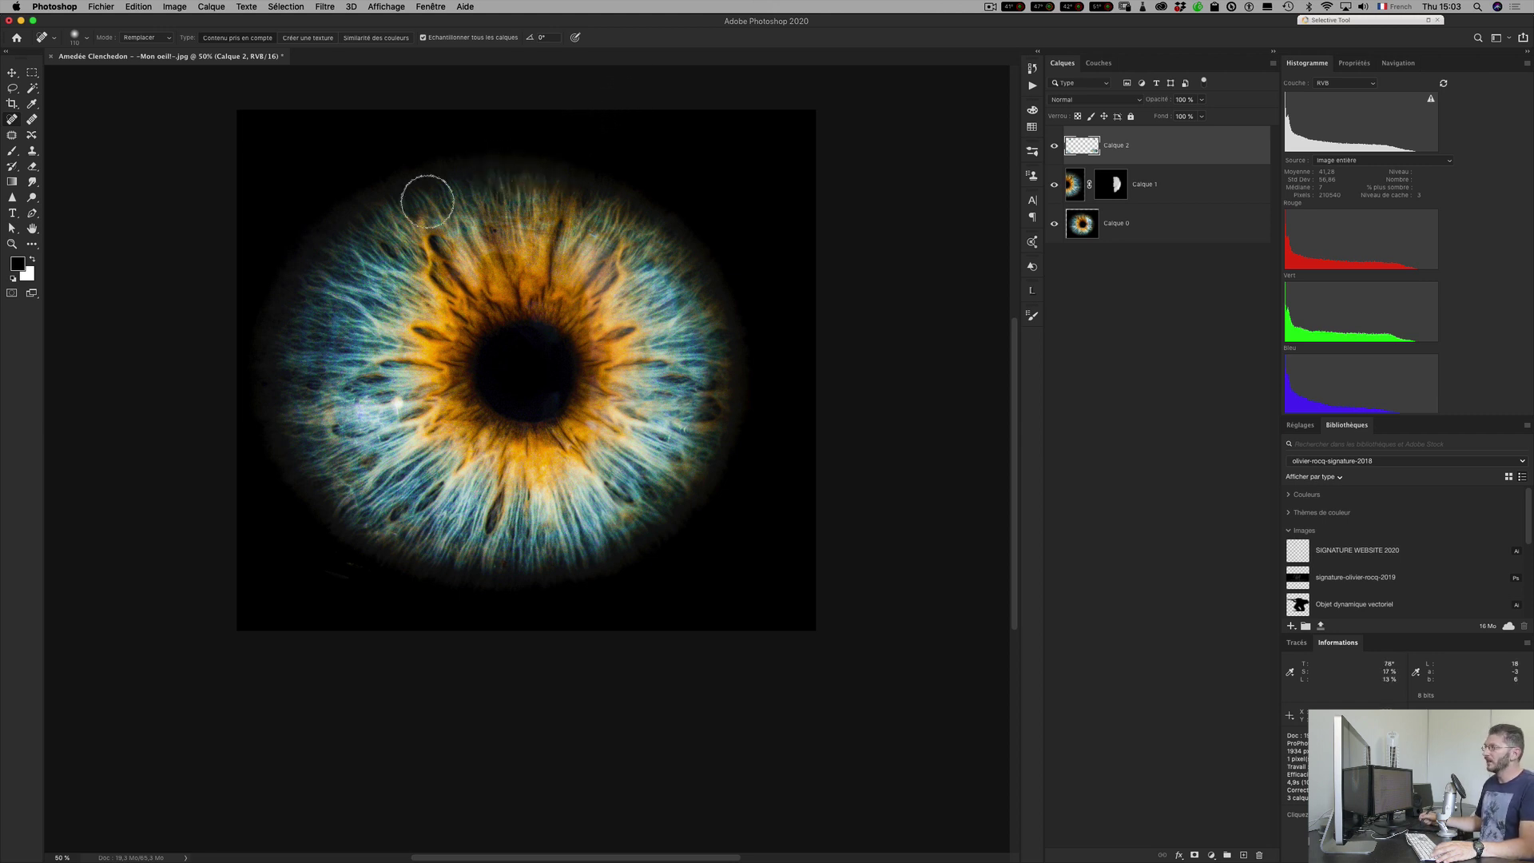
Try a reduced opacity on the Calque 1 layer to preview the original reflections, and restore it to 100 %.
left_click(1174, 193)
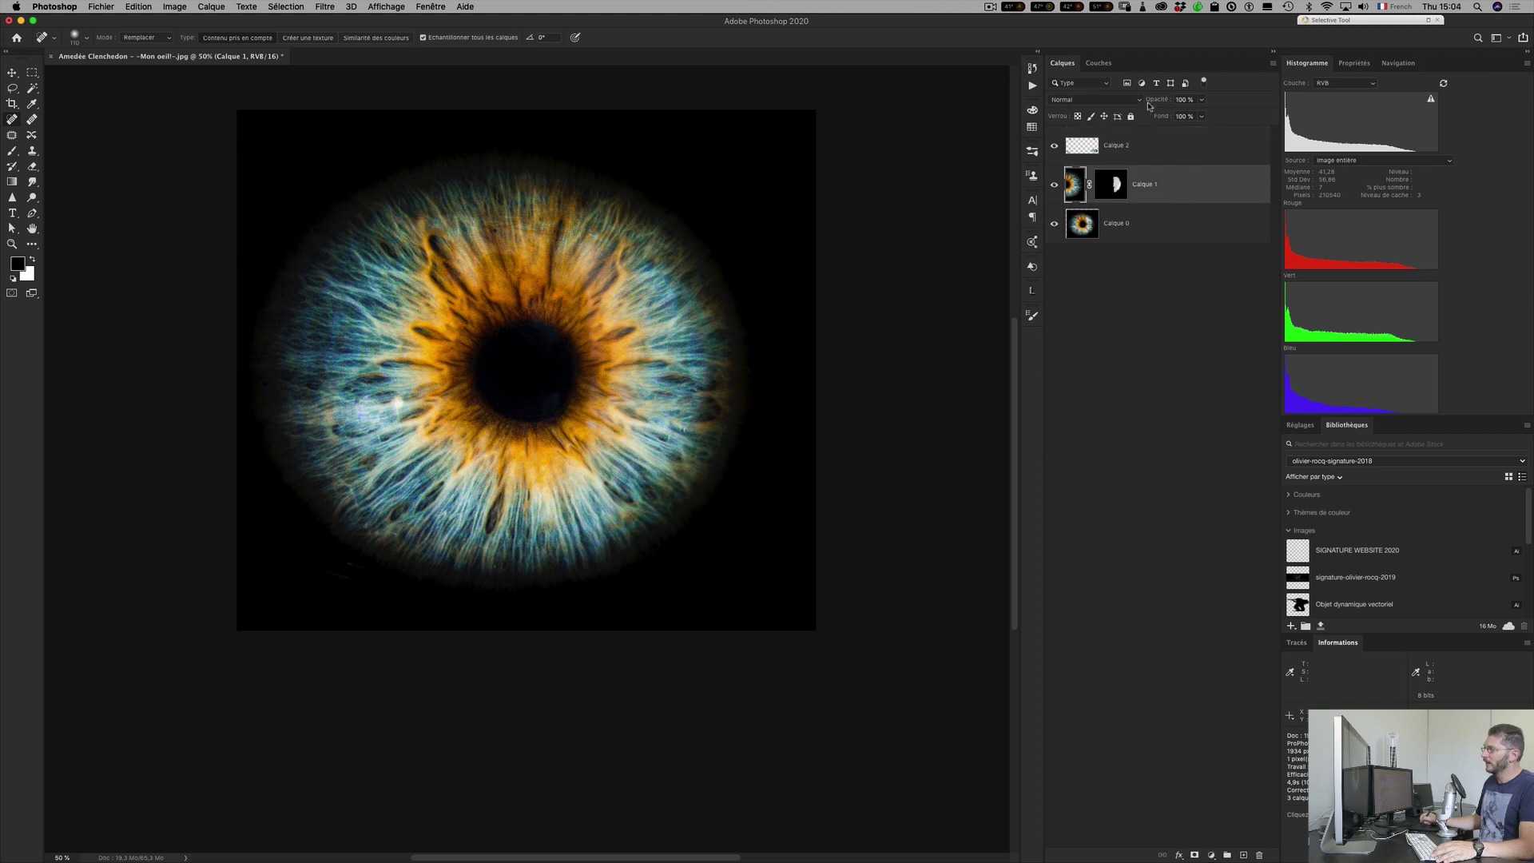
left_click_drag(1163, 105, 1150, 105)
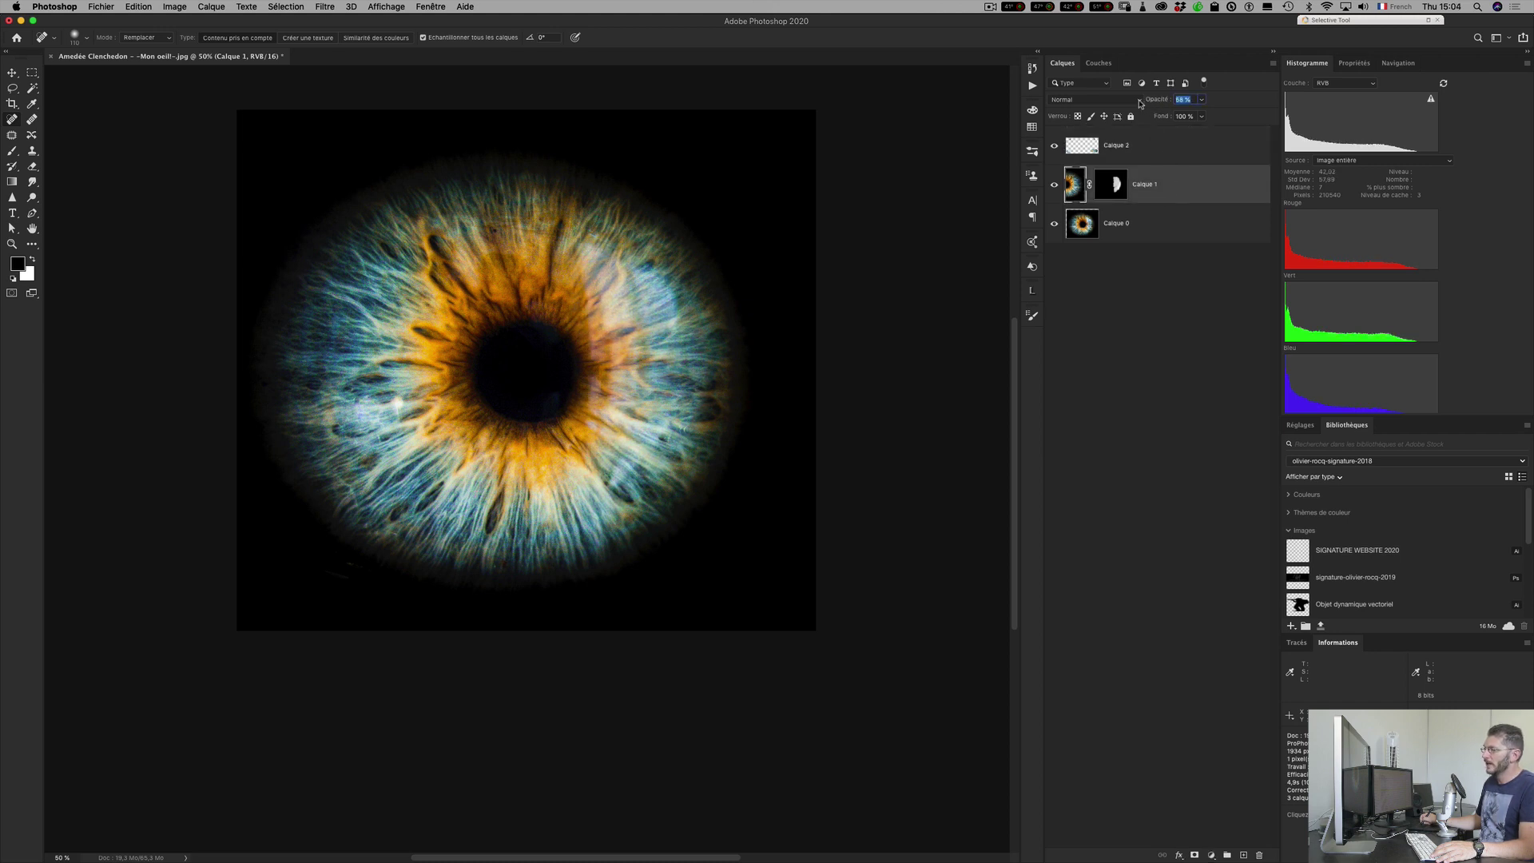
type("100")
key("Return")
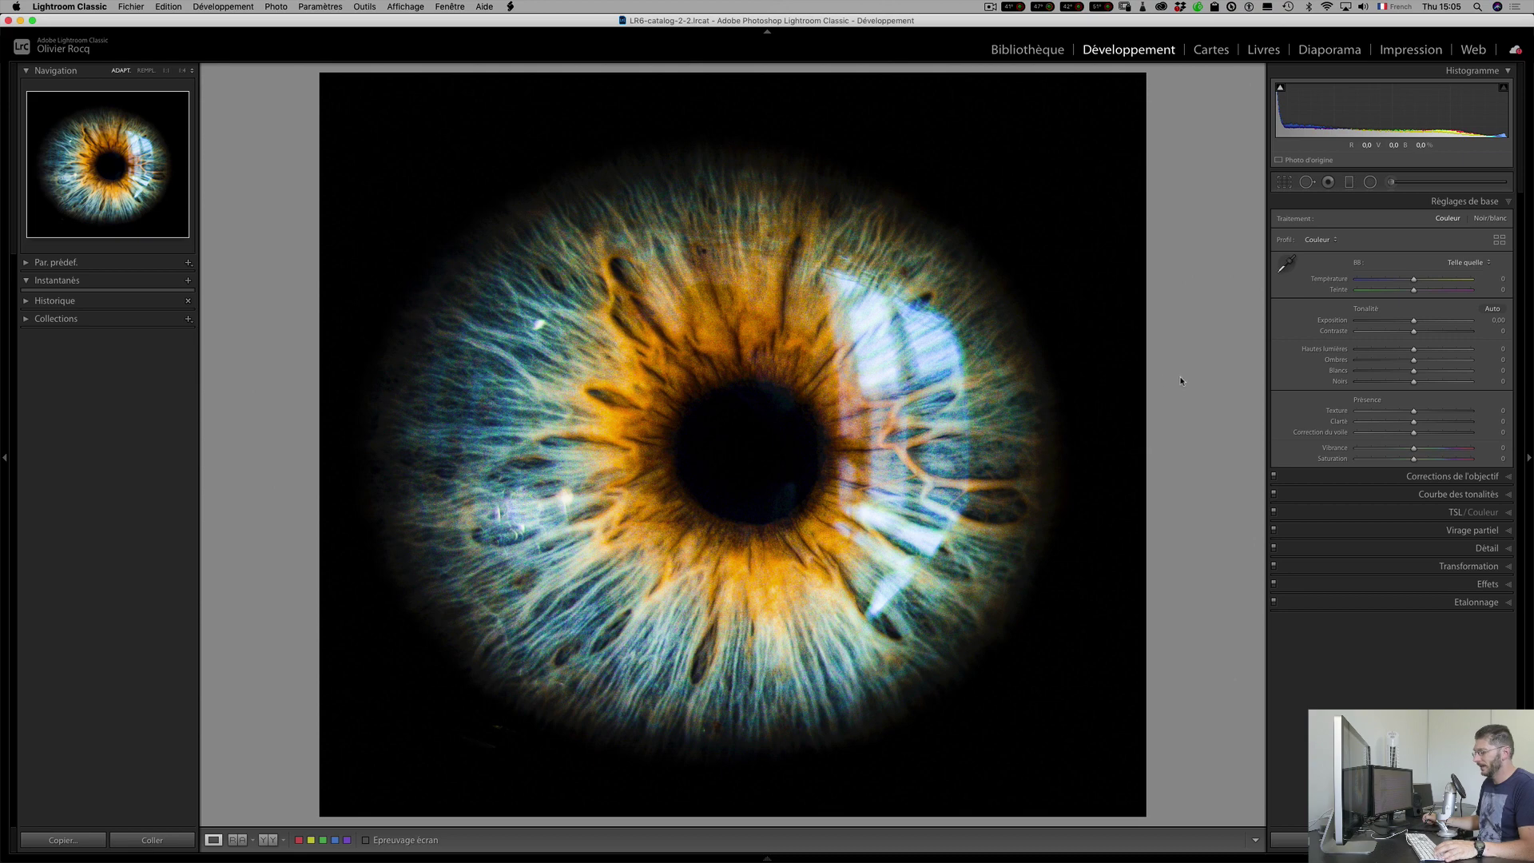
Switch to Lightroom Classic and open the magnifying-glass eye portrait from the library grid in the loupe view.
key("g")
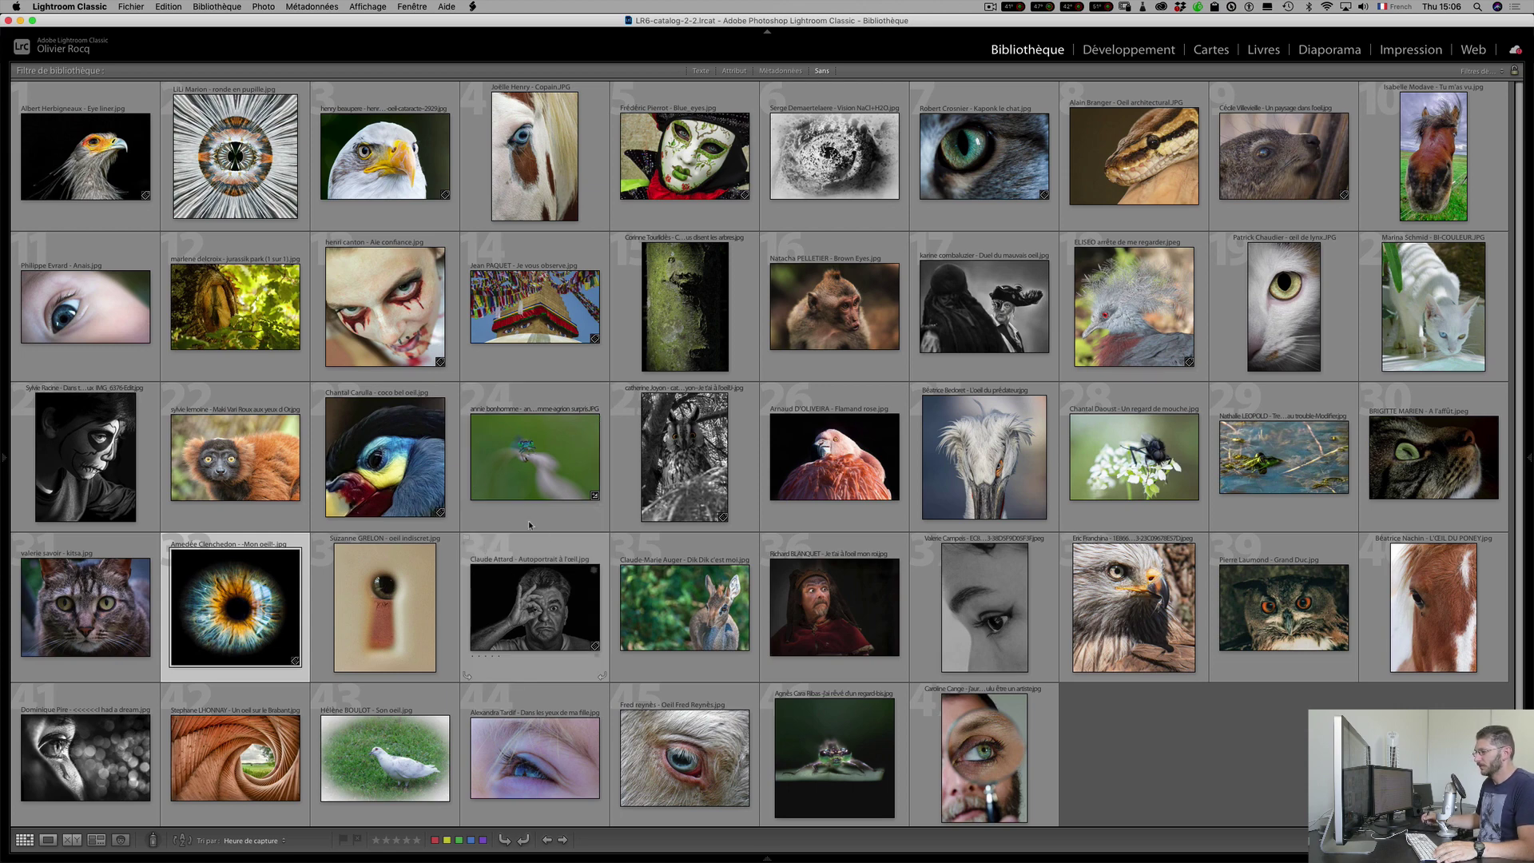
left_click(988, 747)
key("j")
double_click(988, 748)
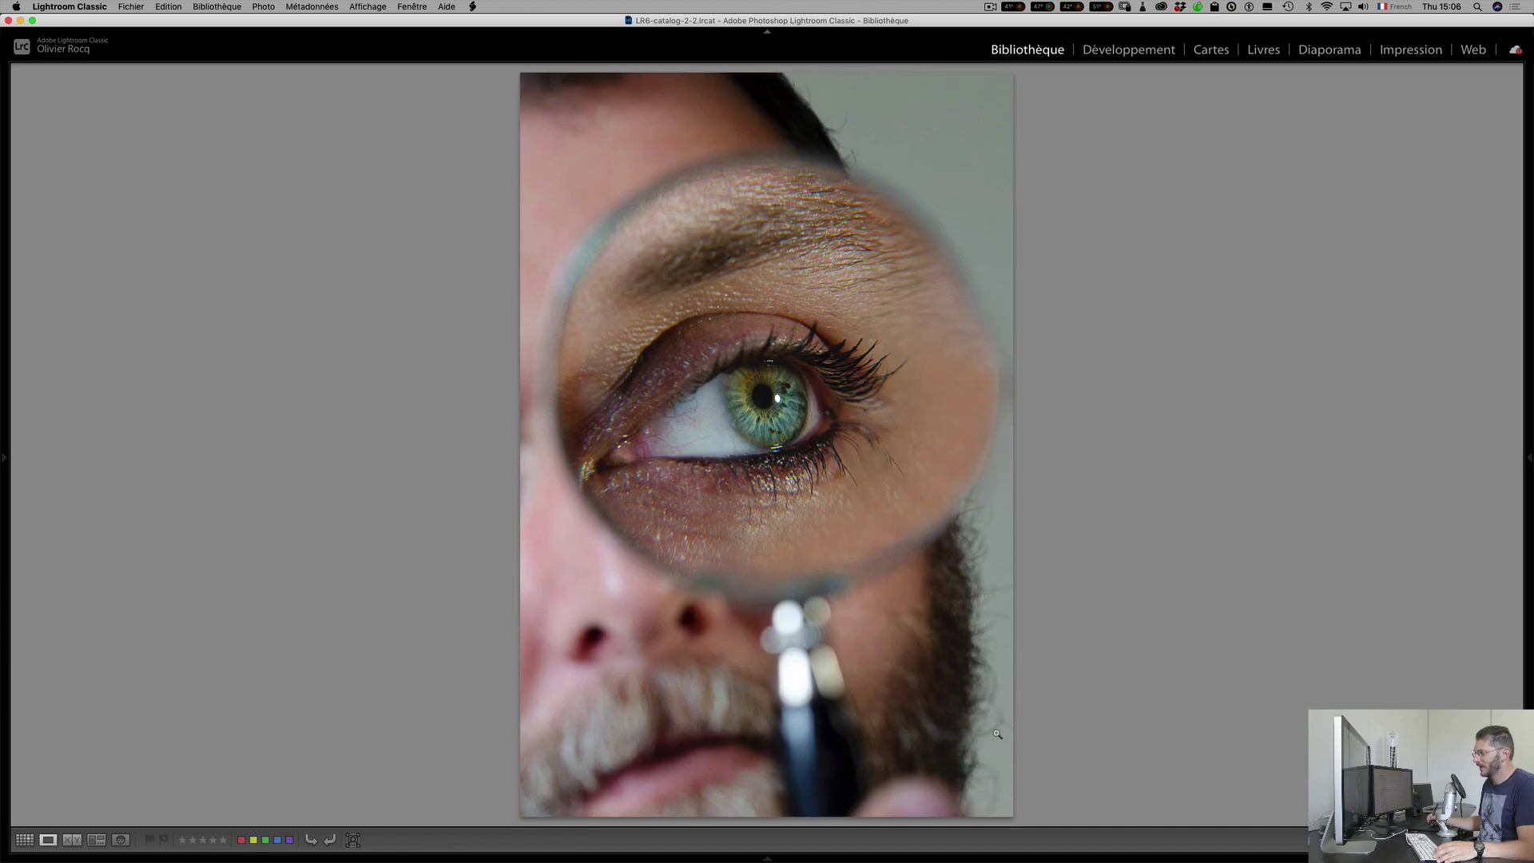
Show the exposure and lens information over the magnifying-glass portrait, view it full screen, and return to the library grid.
key("i")
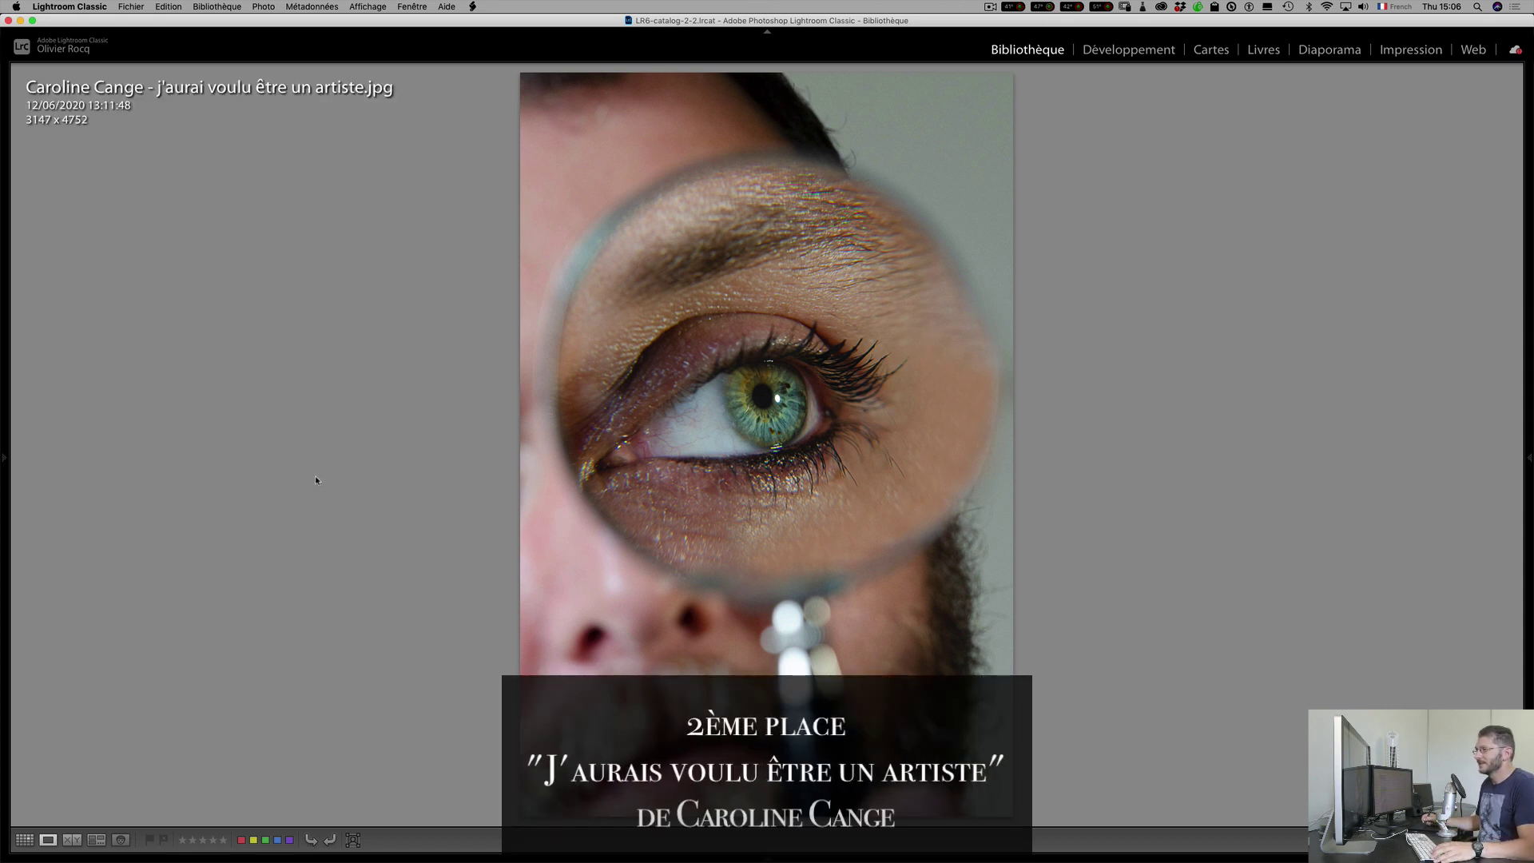
key("i")
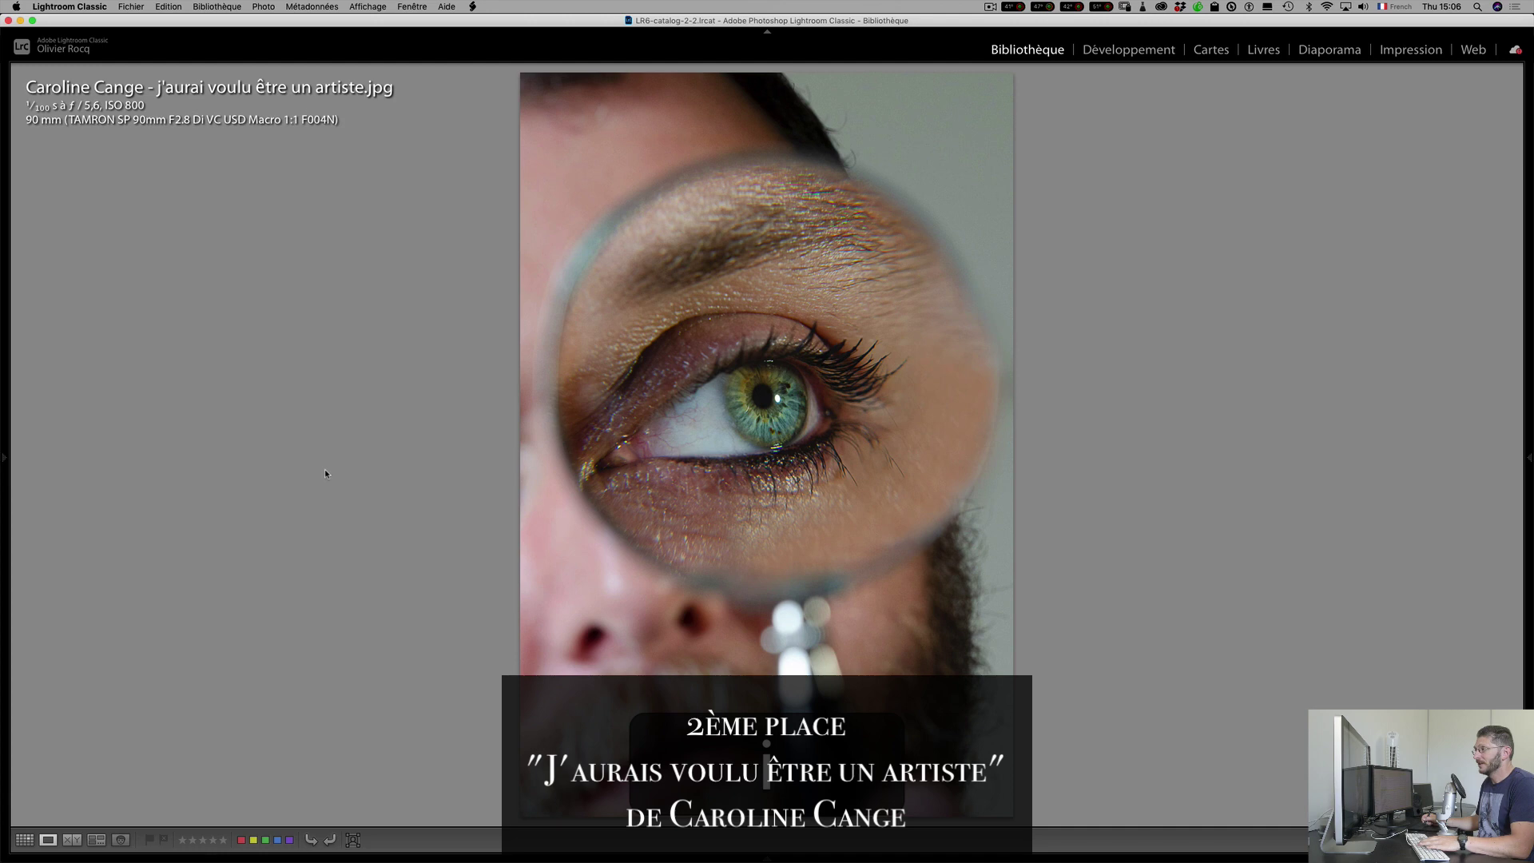
key("f")
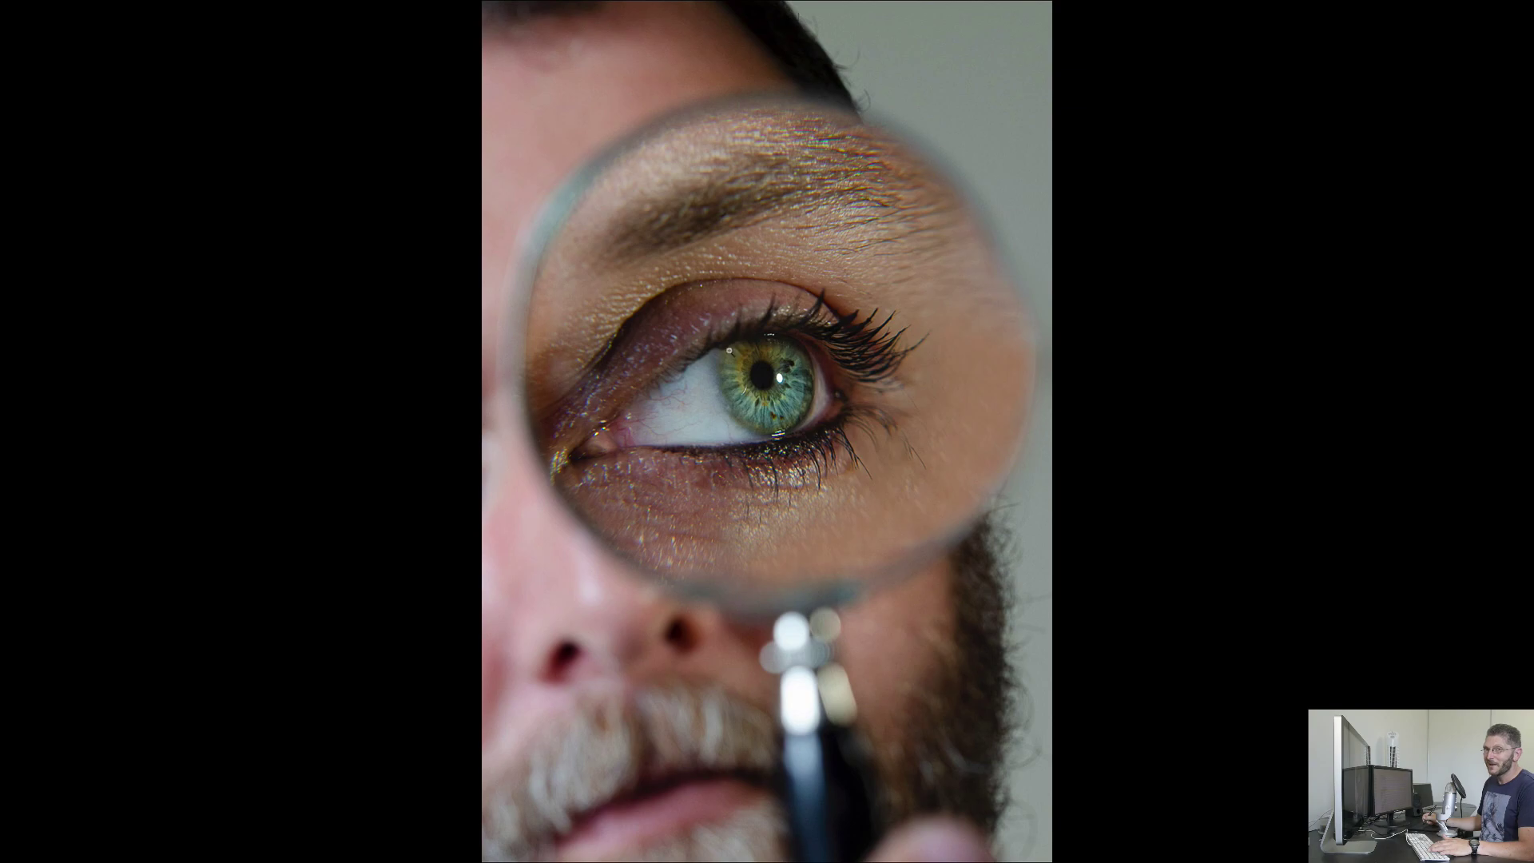
key("Escape")
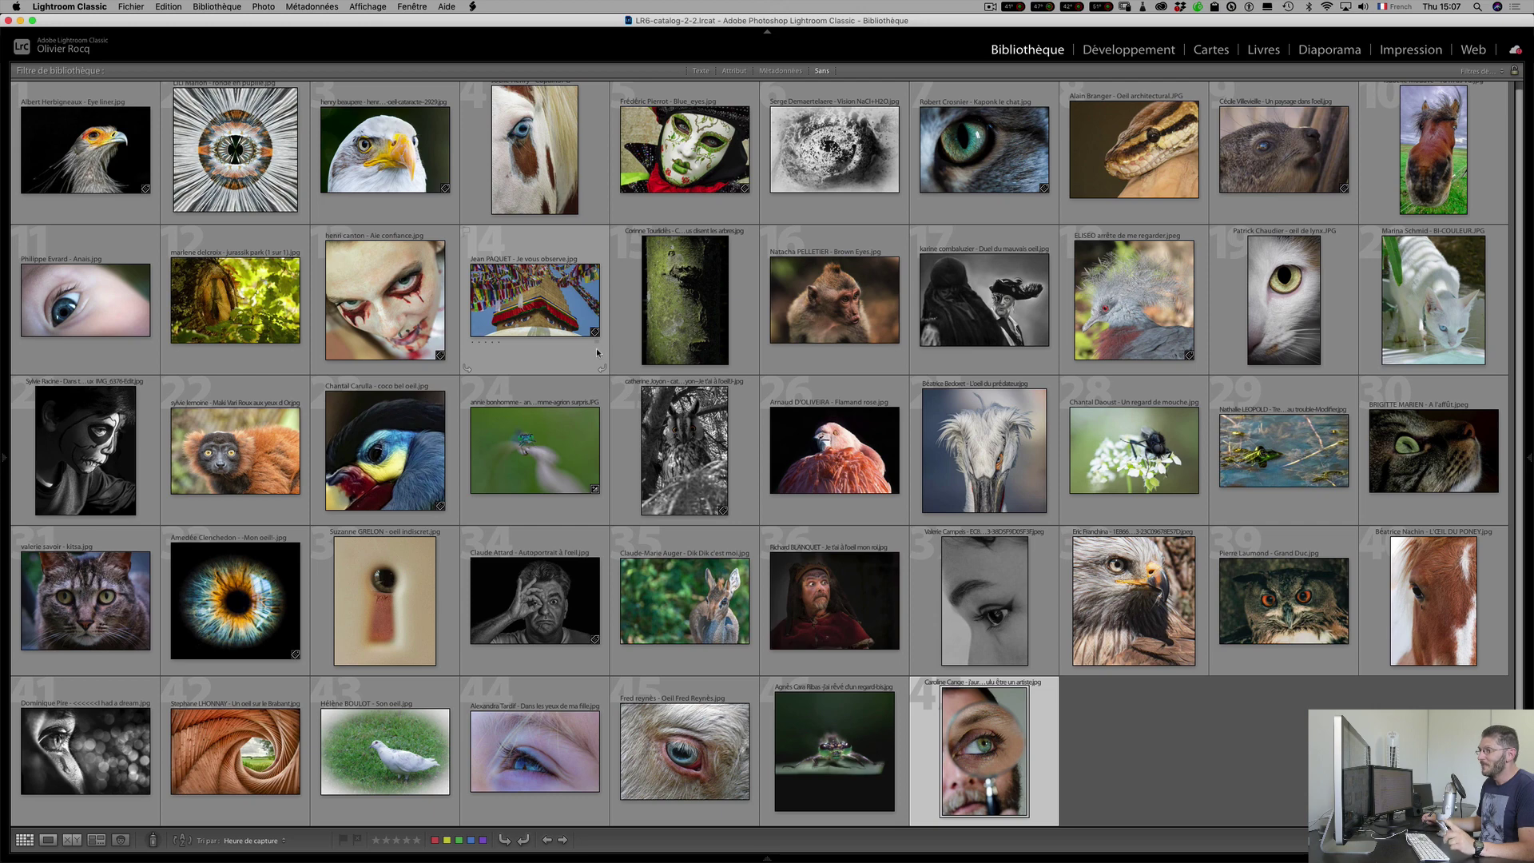
View the blood-makeup portrait, and open the black-and-white teardrop eye photo full screen with its info overlay hidden.
double_click(401, 318)
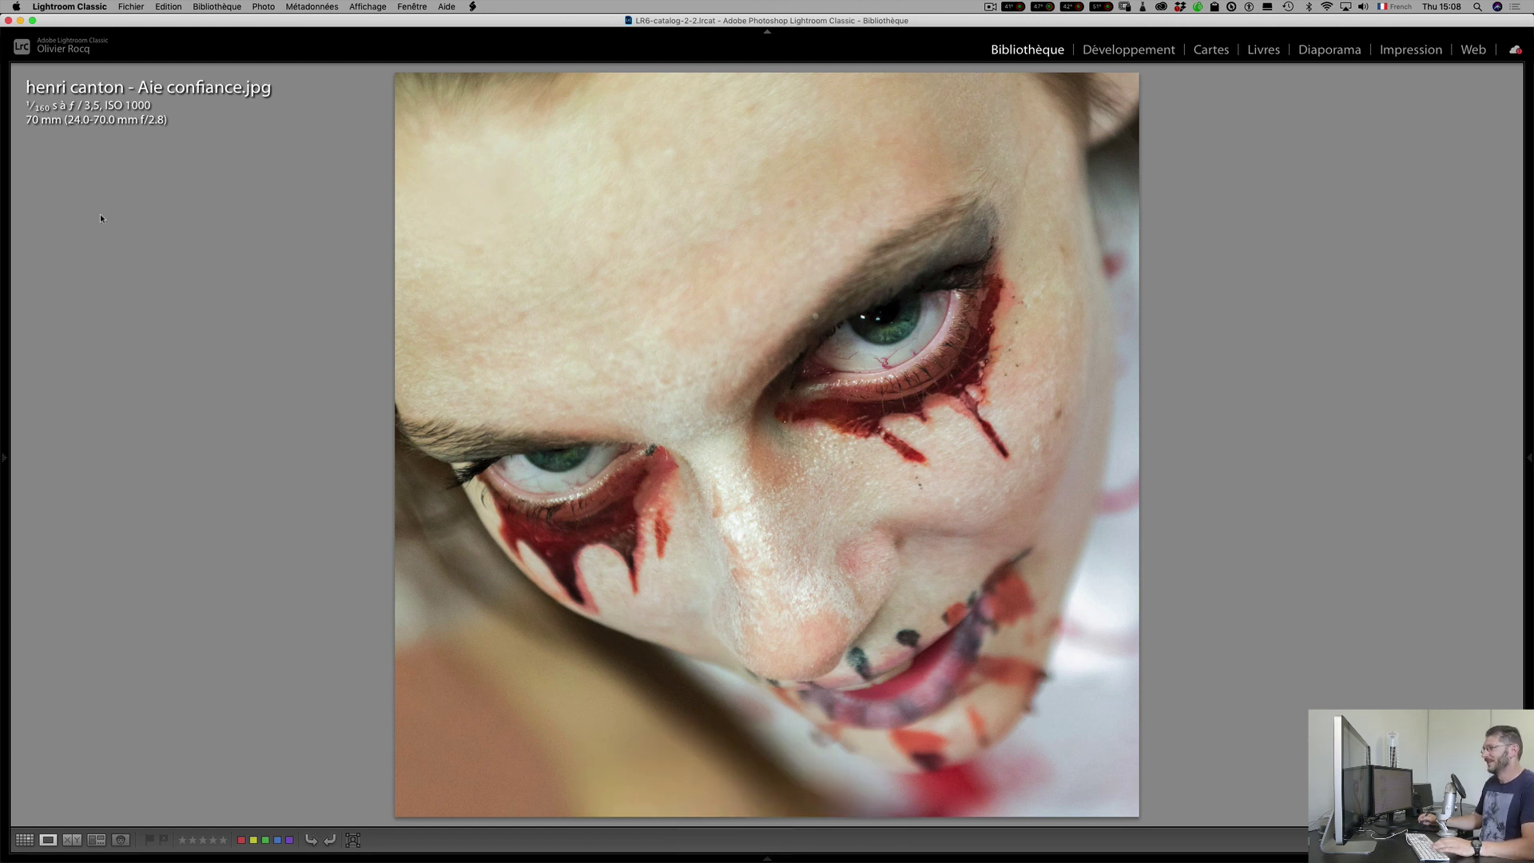
key("g")
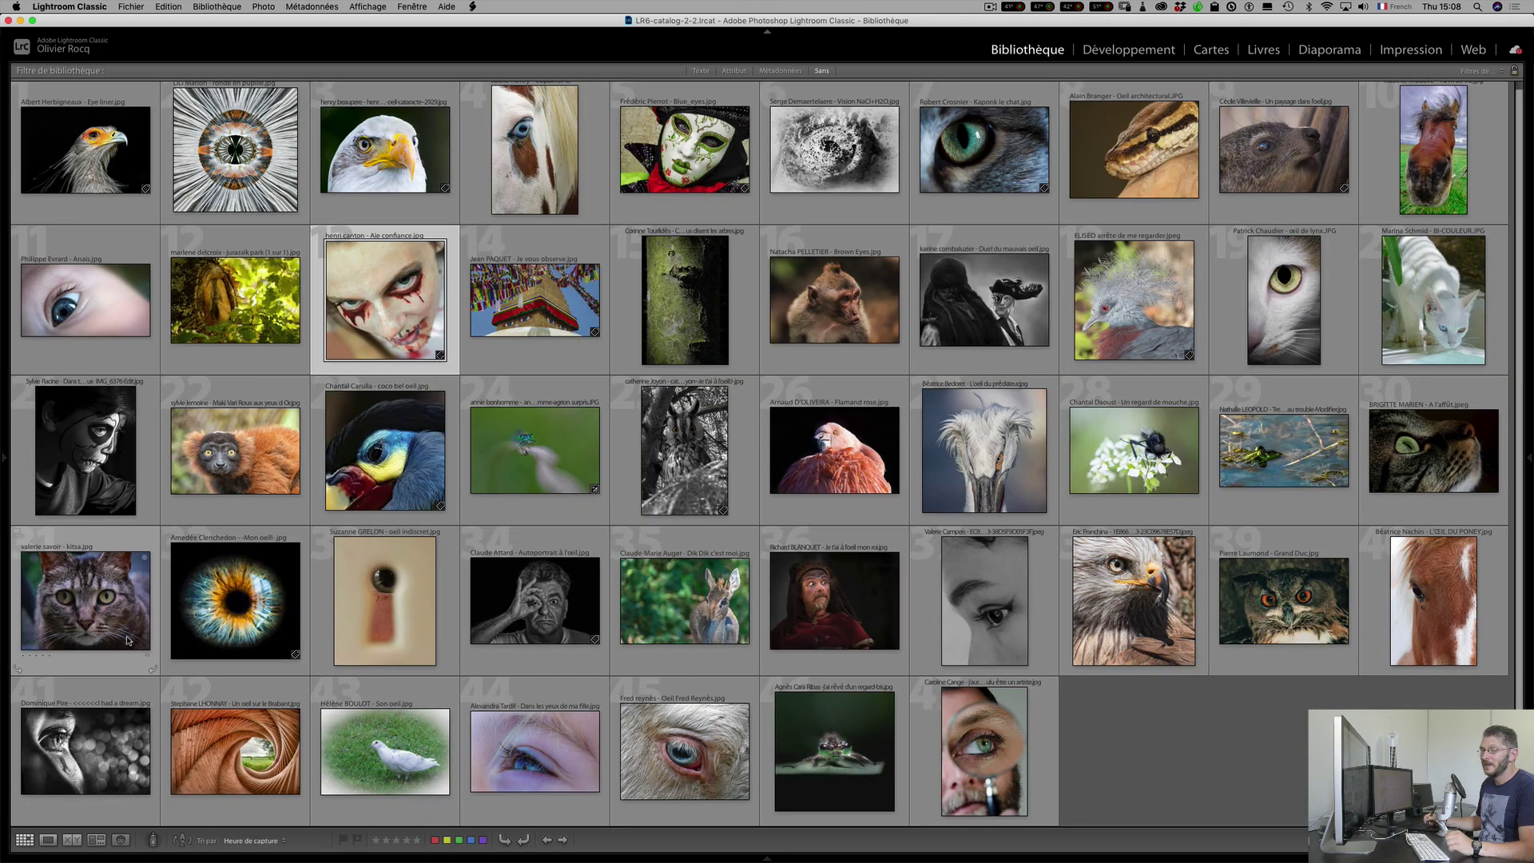
double_click(69, 723)
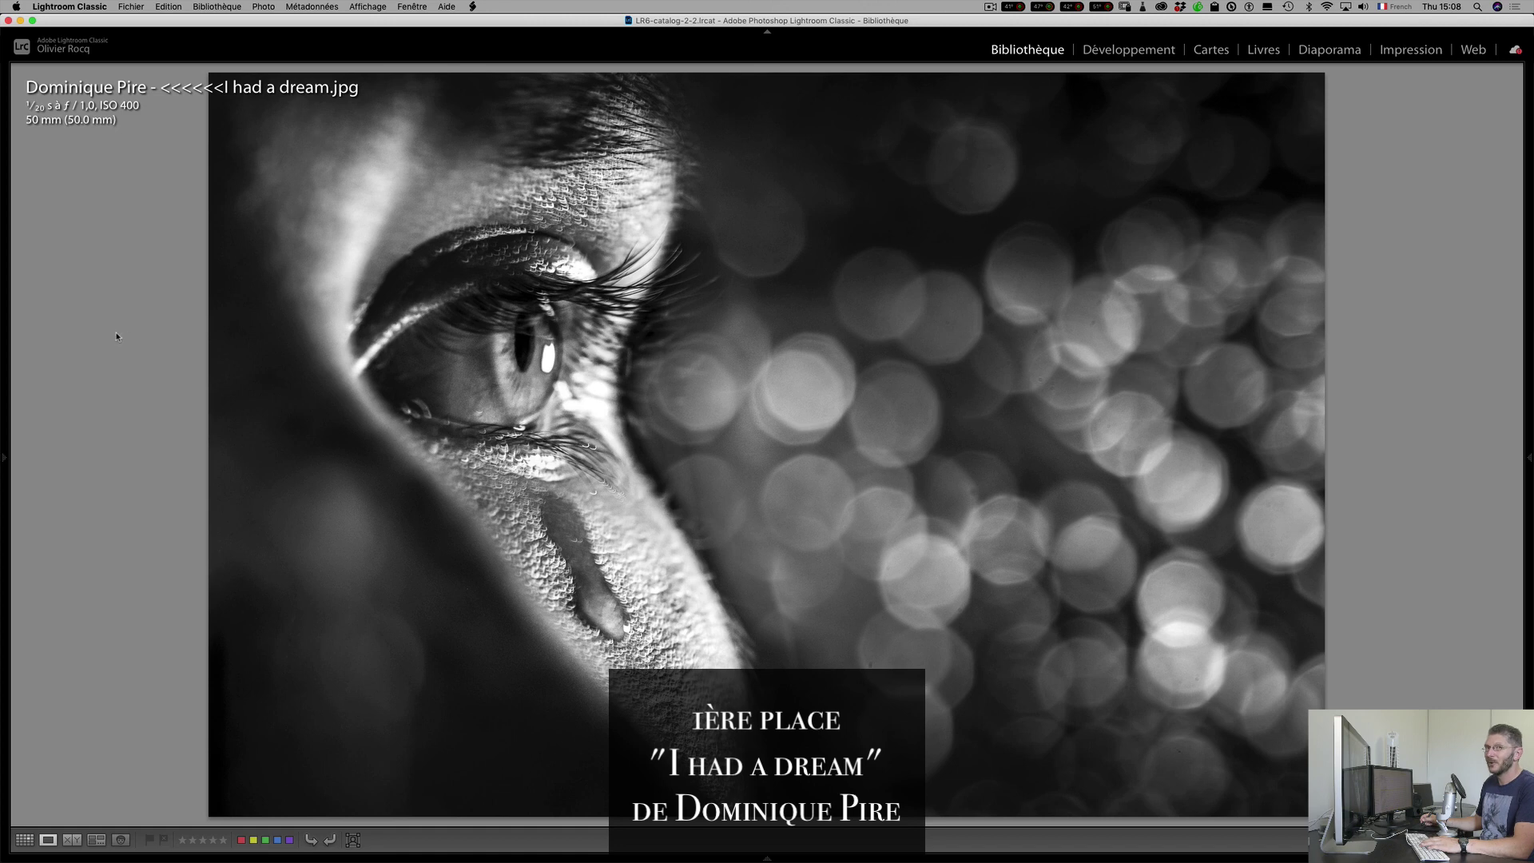
key("i")
key("f")
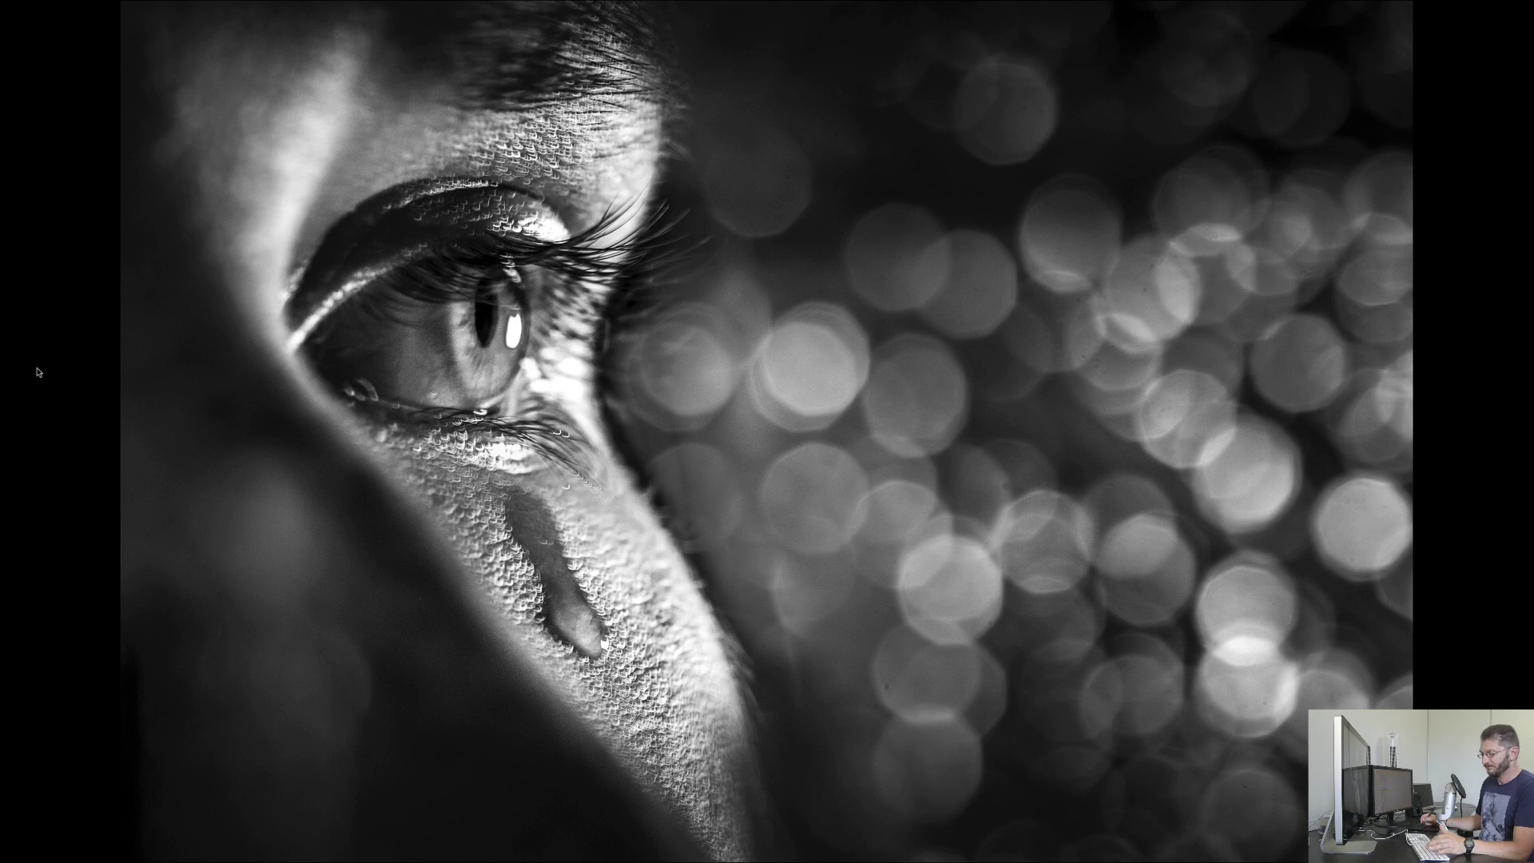
key("f")
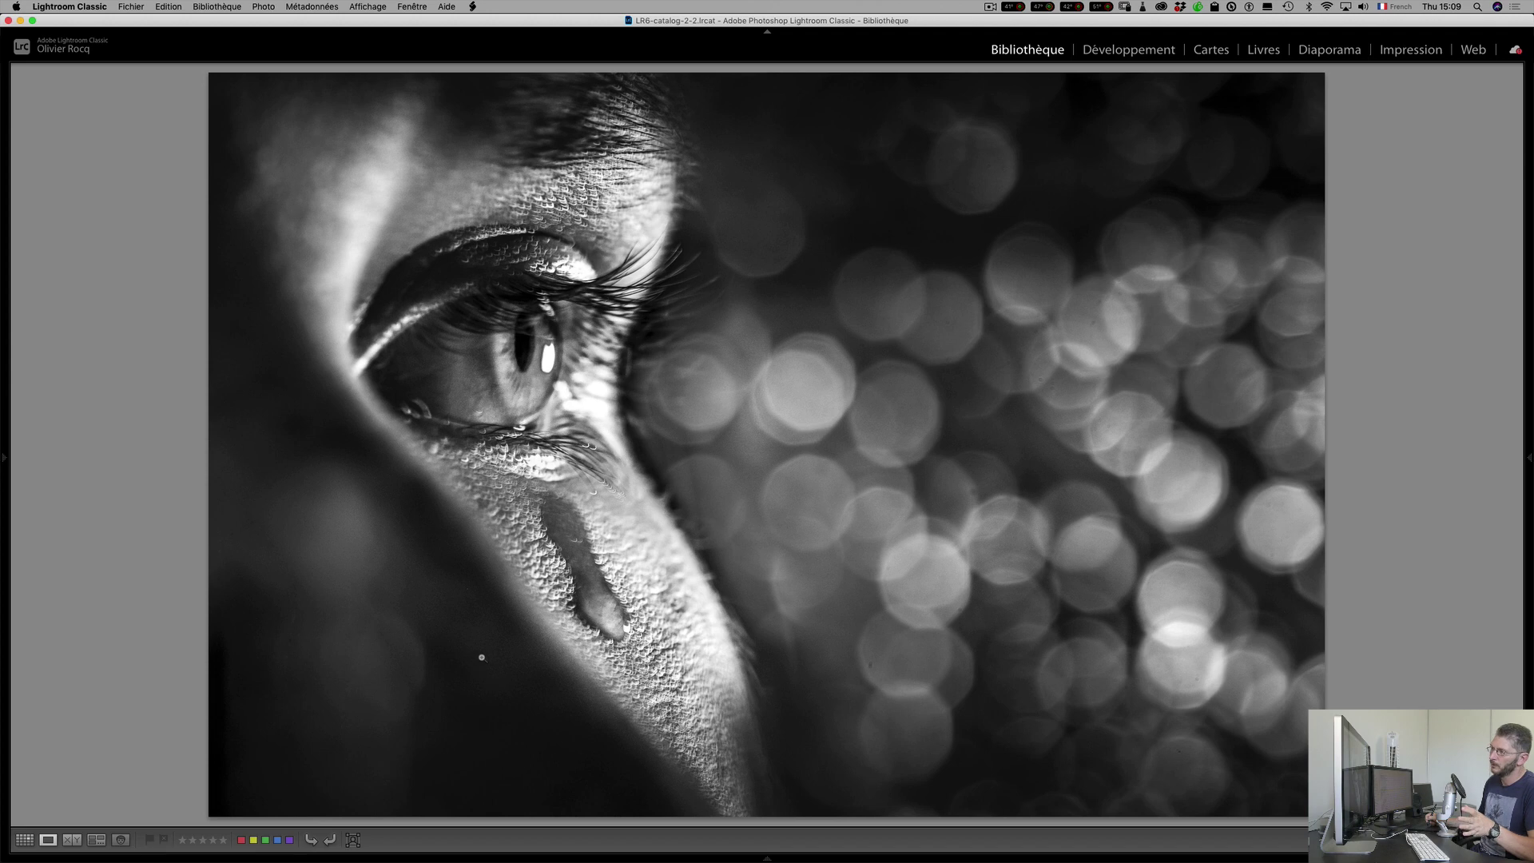
Check the teardrop photo's composition against the crop grid, and examine the background bokeh discs up close for blemishes.
key("r")
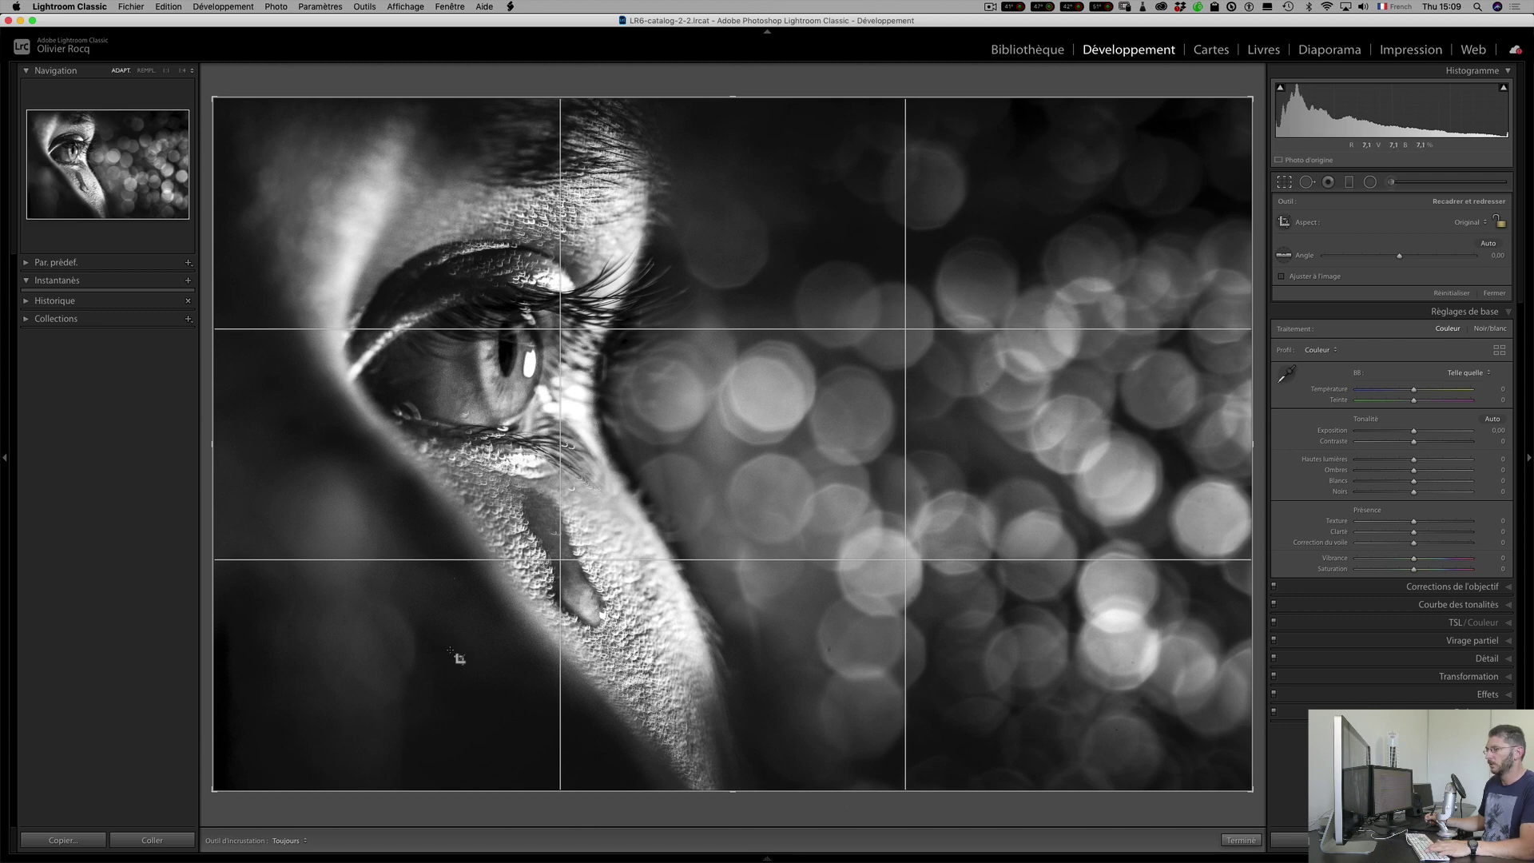
key("r")
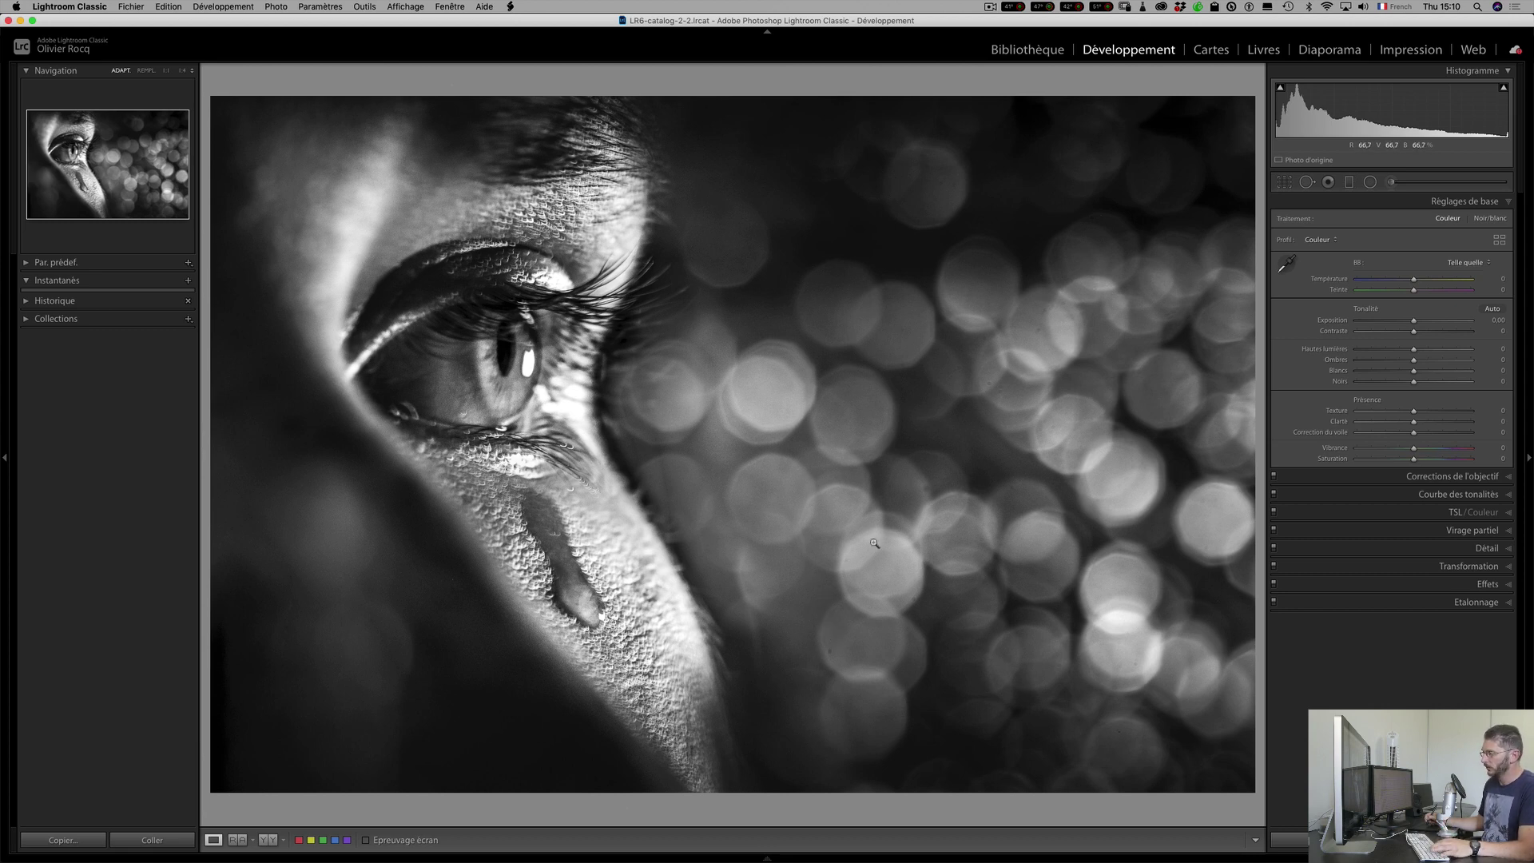
left_click(822, 644)
left_click_drag(822, 644, 770, 476)
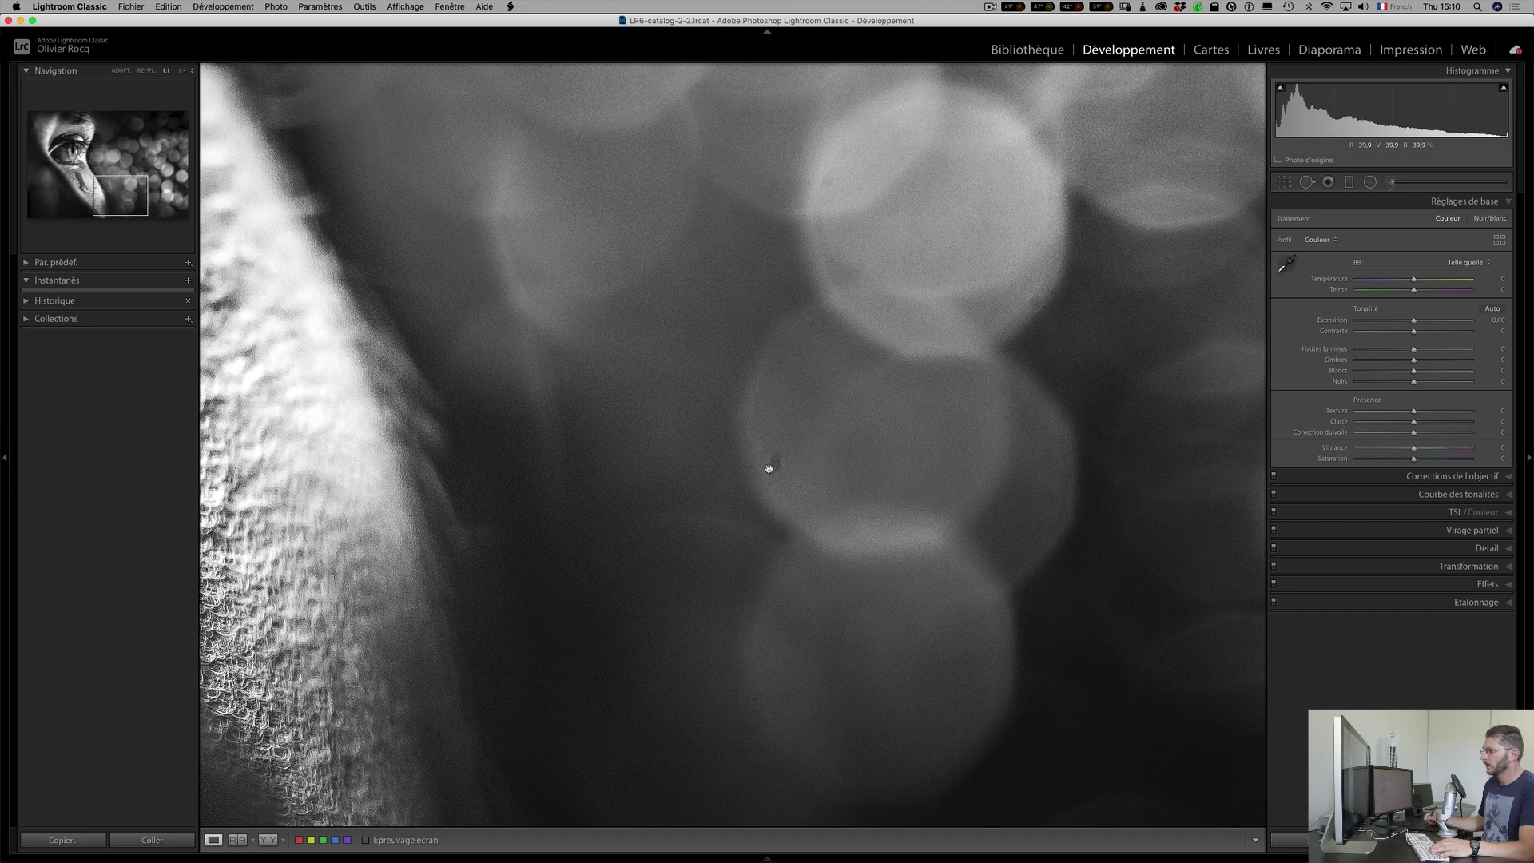
left_click_drag(776, 471, 626, 483)
left_click_drag(822, 359, 838, 483)
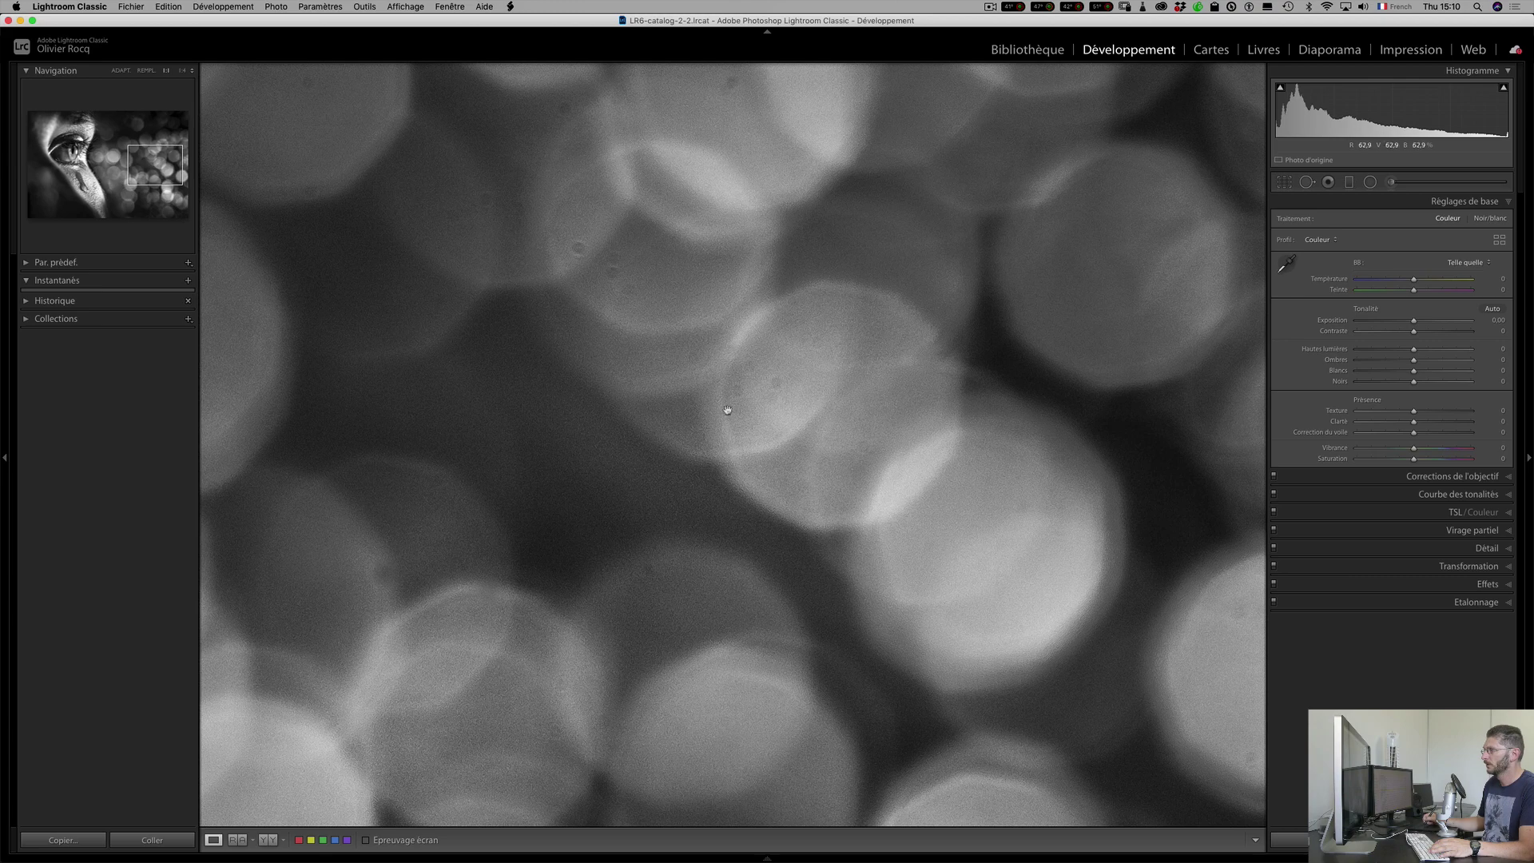
left_click_drag(643, 310, 688, 449)
left_click_drag(642, 352, 658, 541)
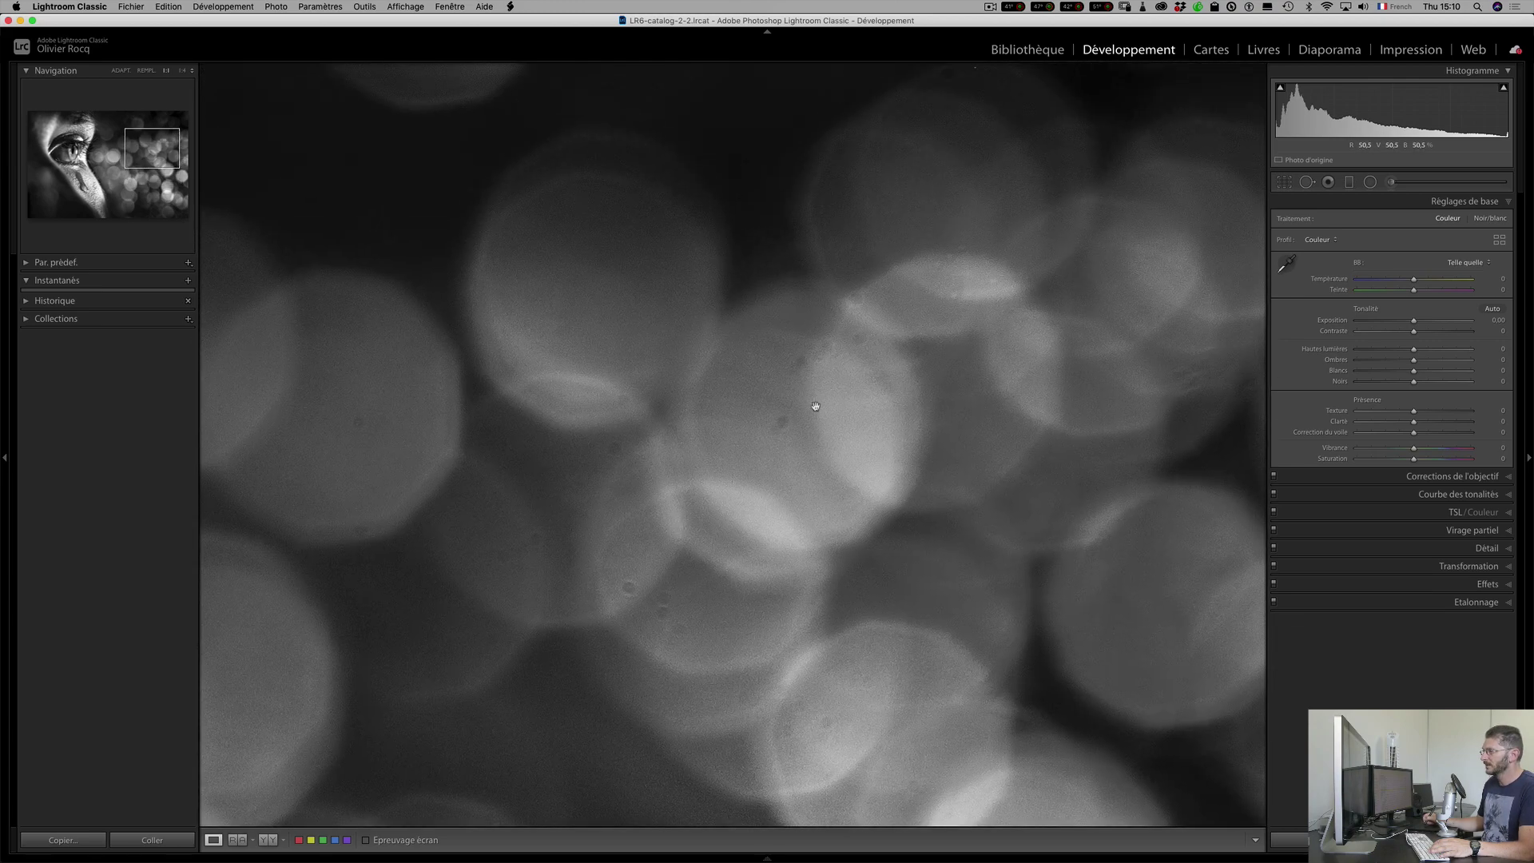
left_click_drag(705, 442, 852, 469)
left_click_drag(706, 572, 710, 508)
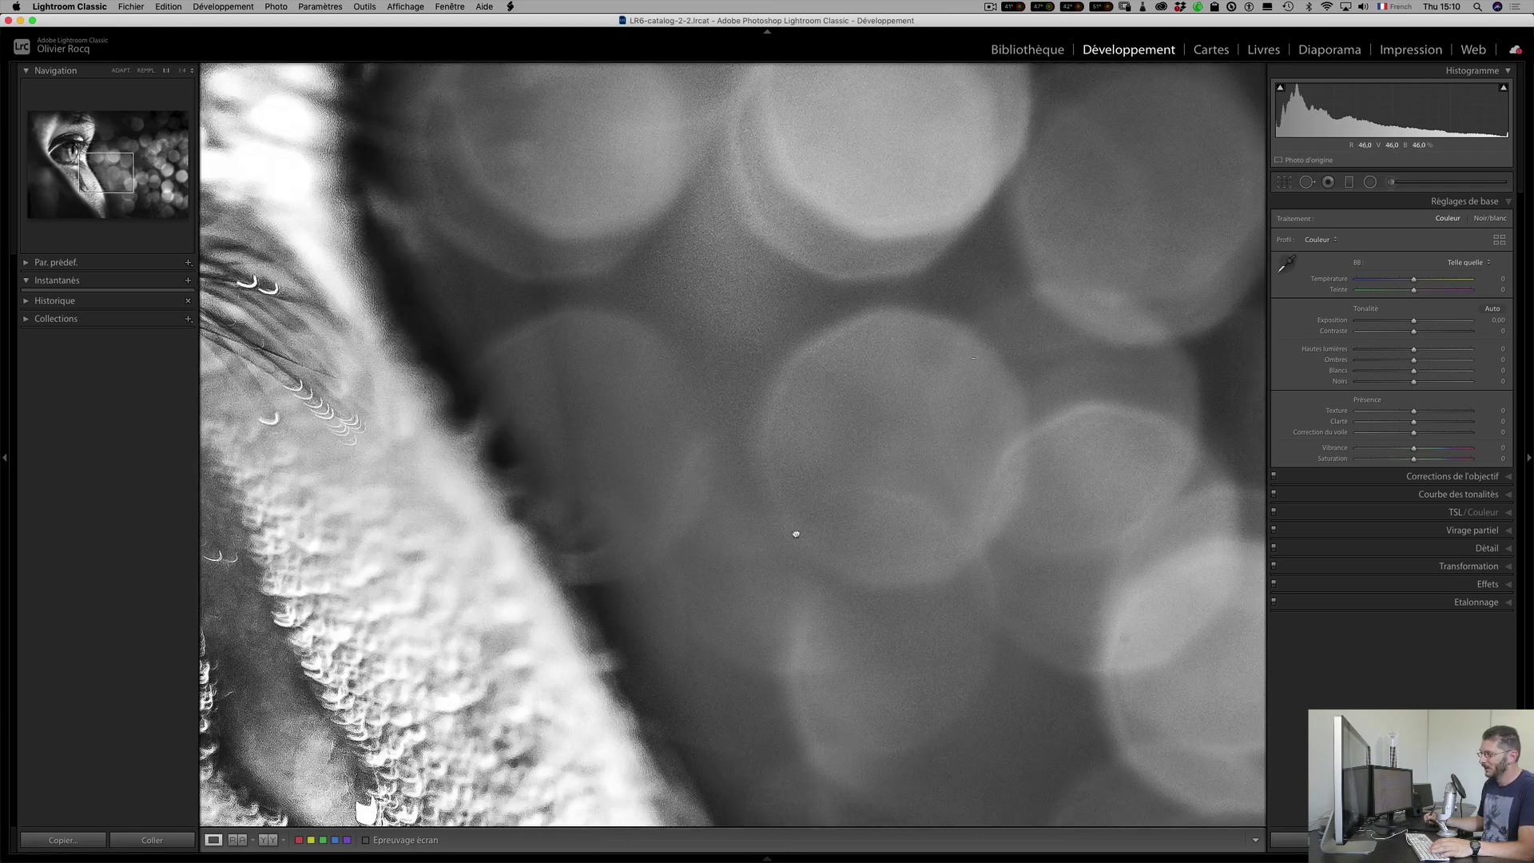
left_click(794, 531)
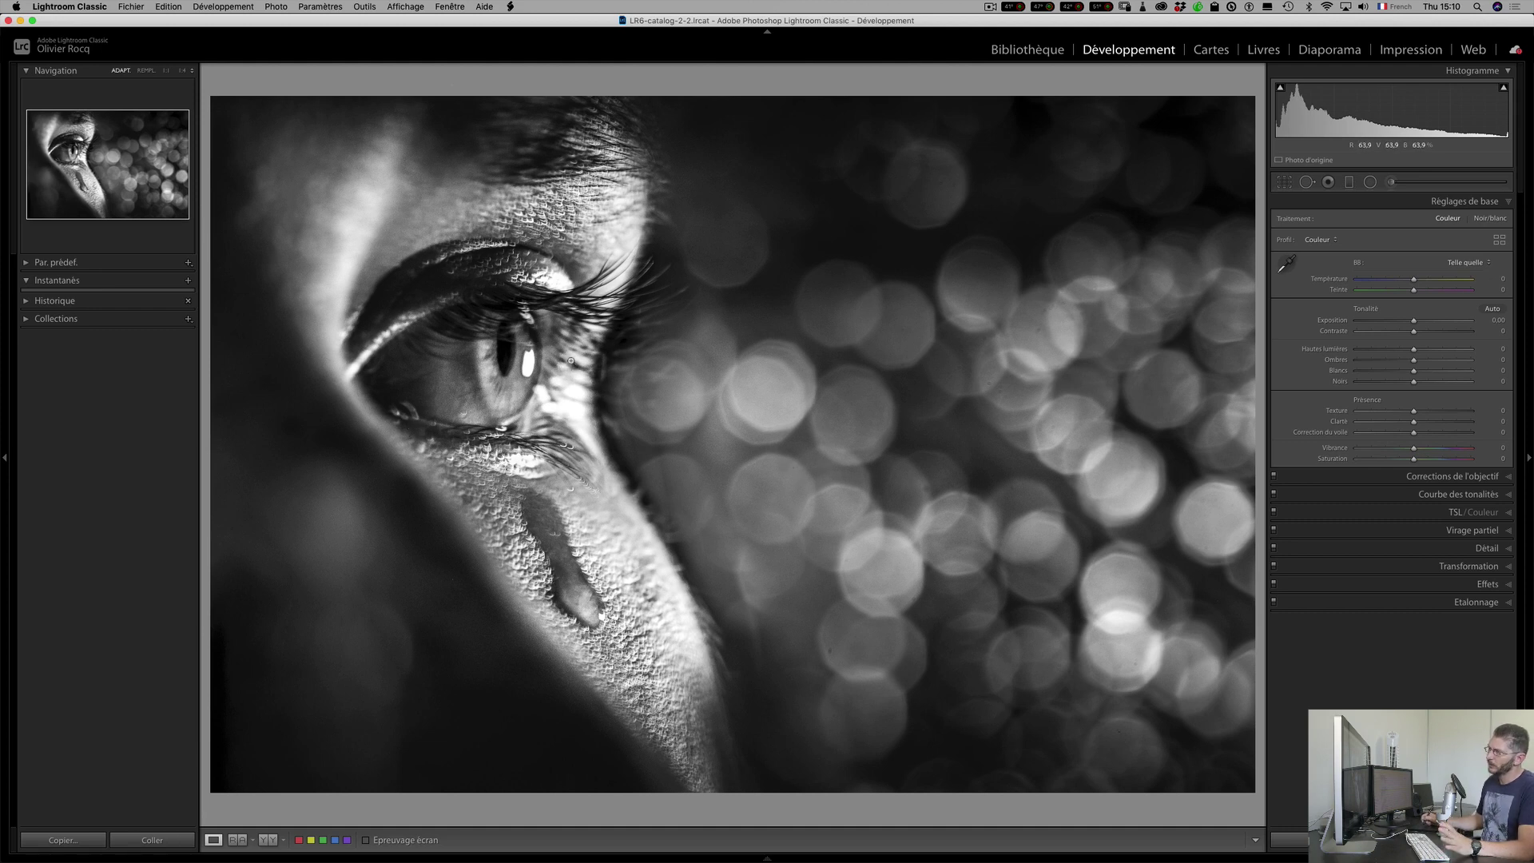
Examine the pupil, eyelashes and eyelid skin of the teardrop photo up close, and show the file information overlay.
left_click(573, 415)
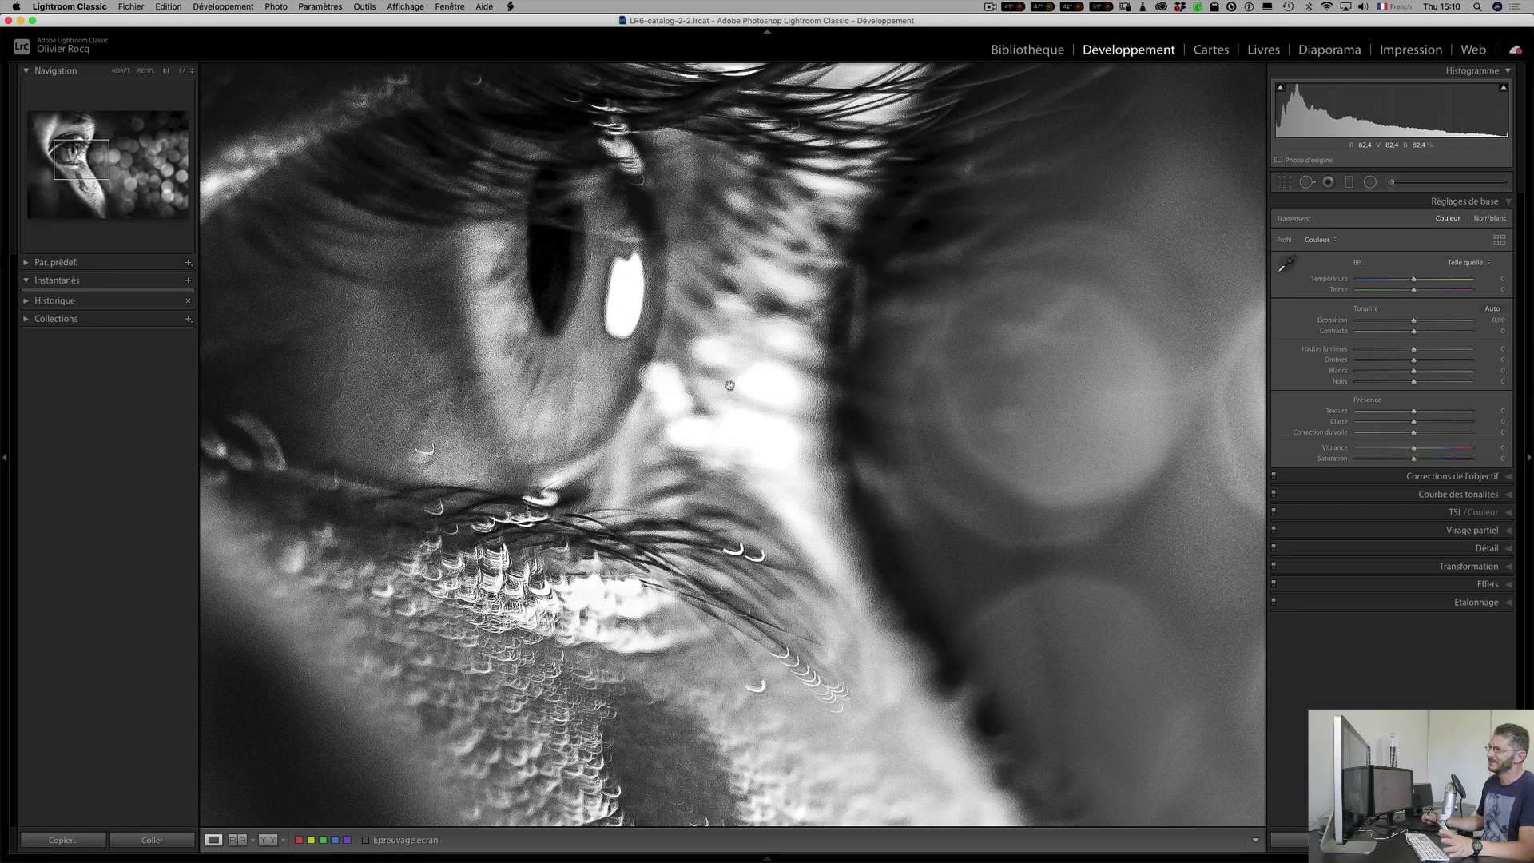
left_click_drag(765, 397, 677, 627)
left_click_drag(748, 215, 683, 447)
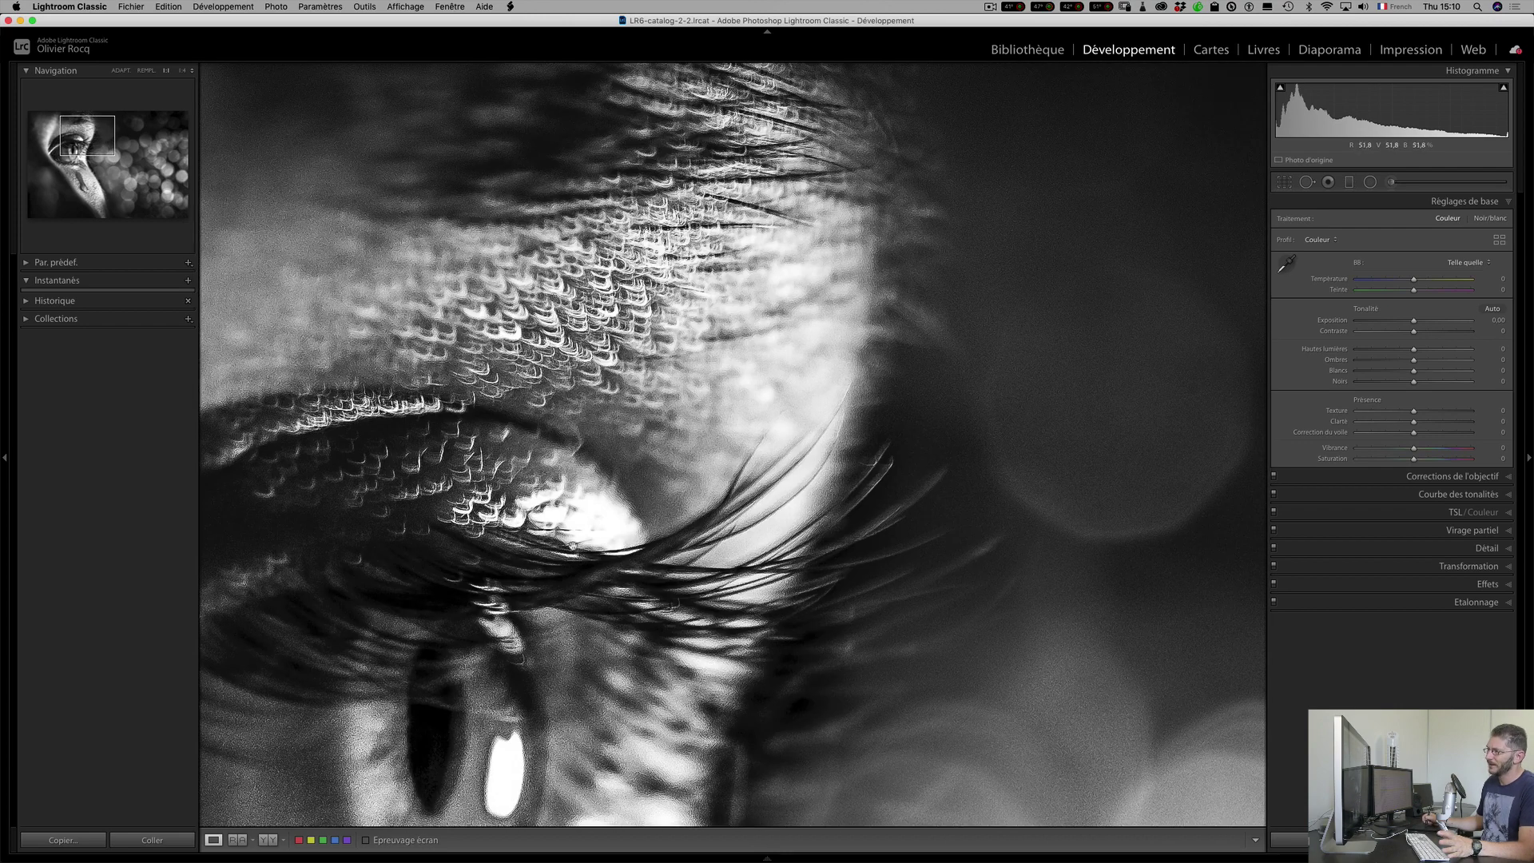
left_click(613, 514)
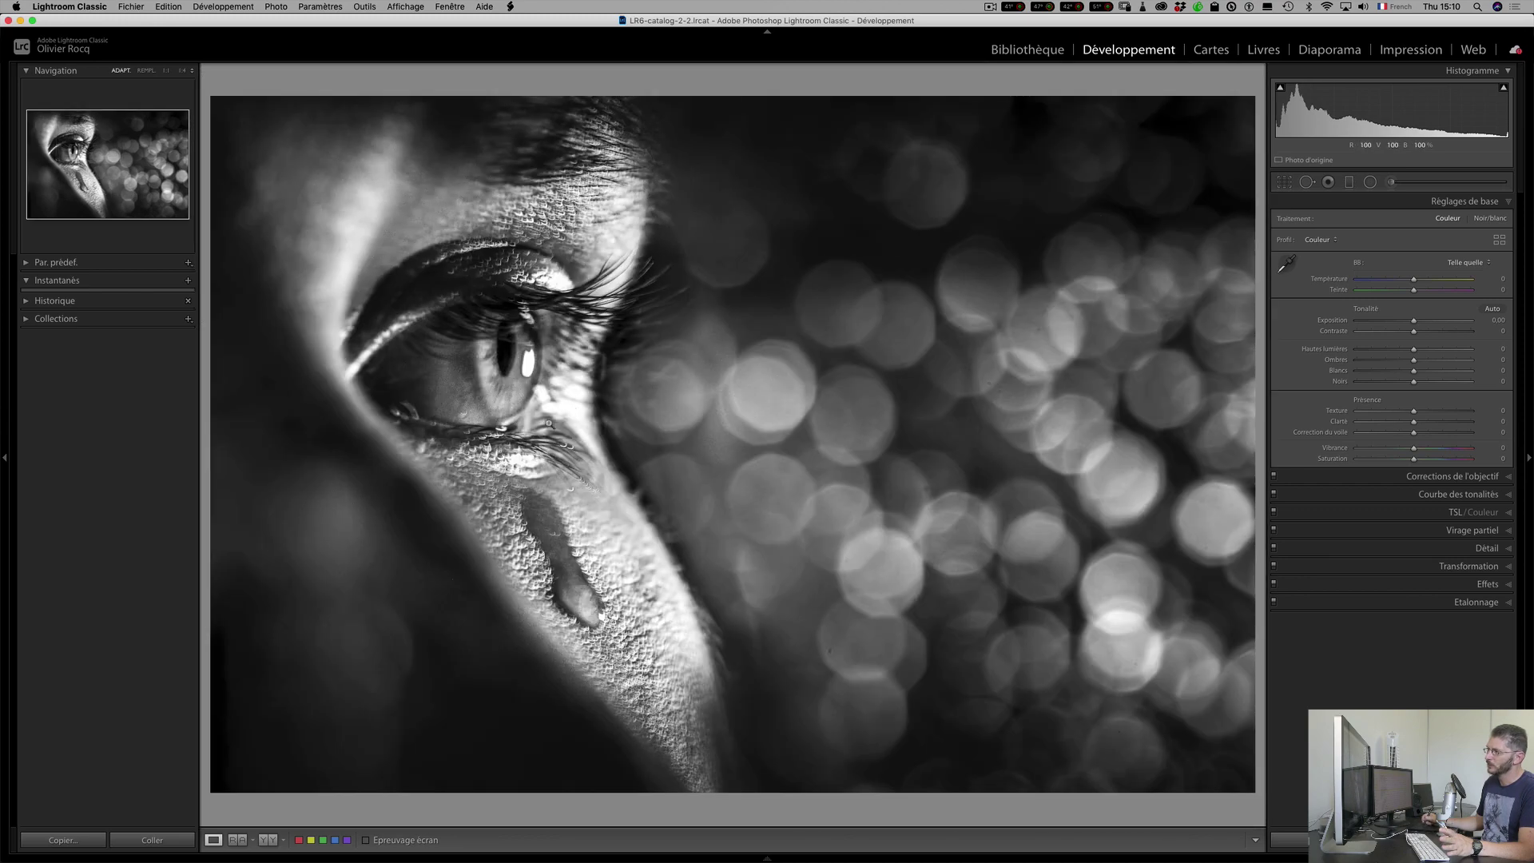
left_click(557, 283)
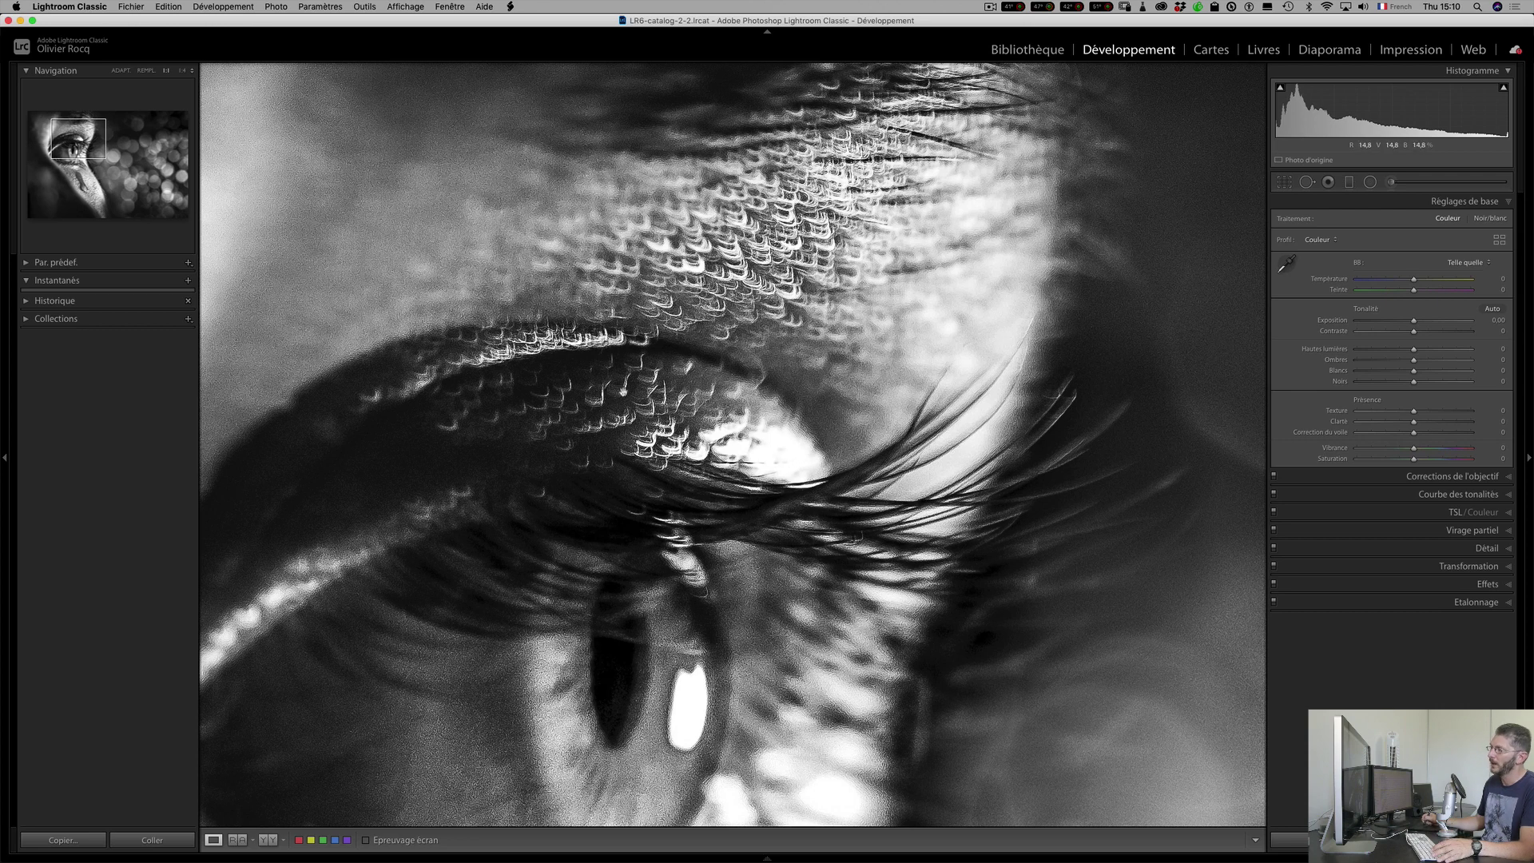
left_click(781, 469)
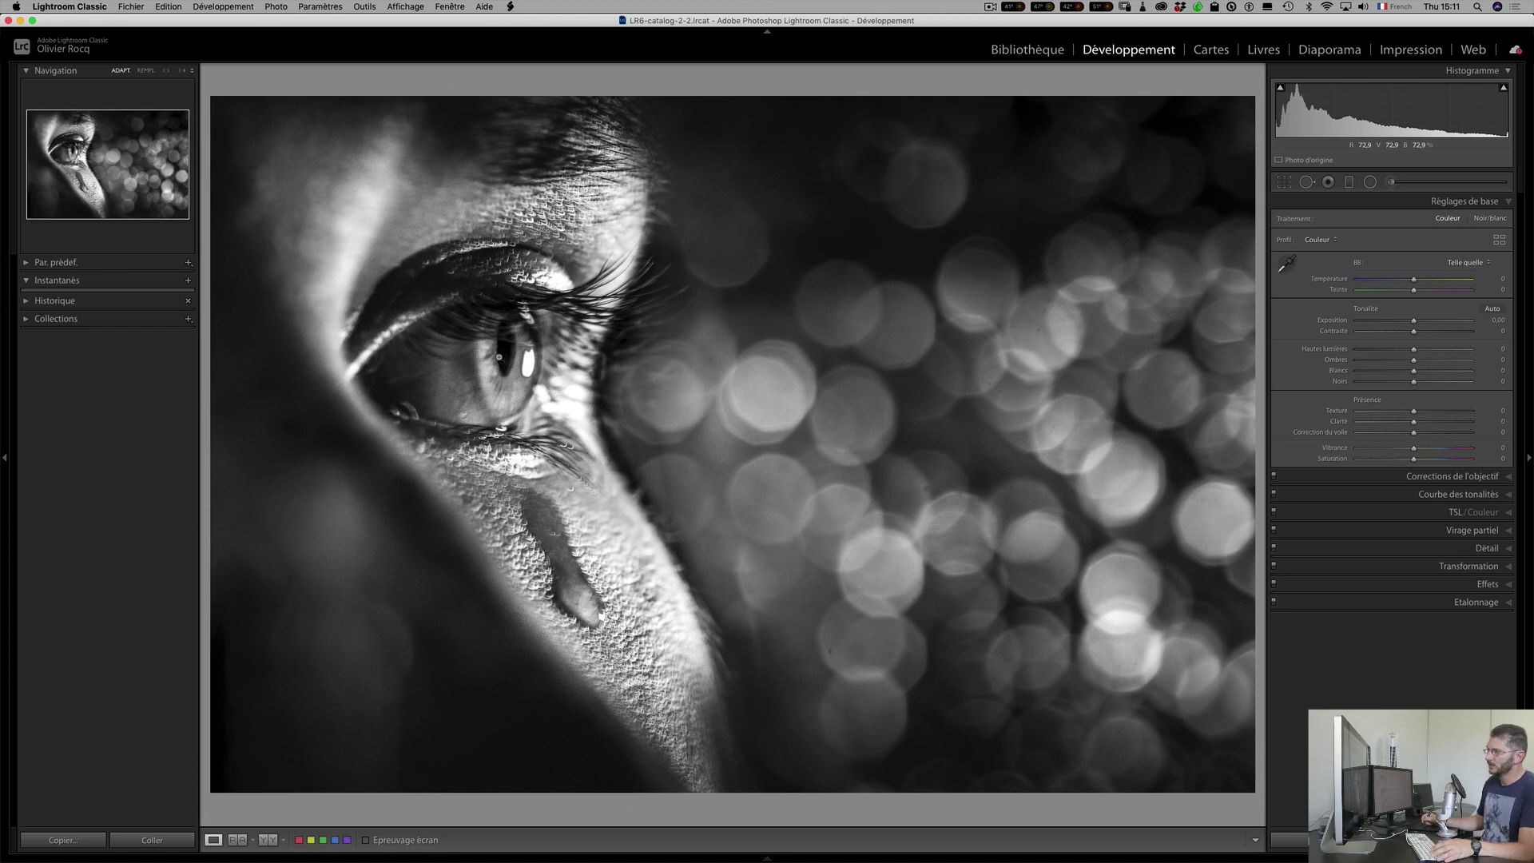
left_click(469, 350)
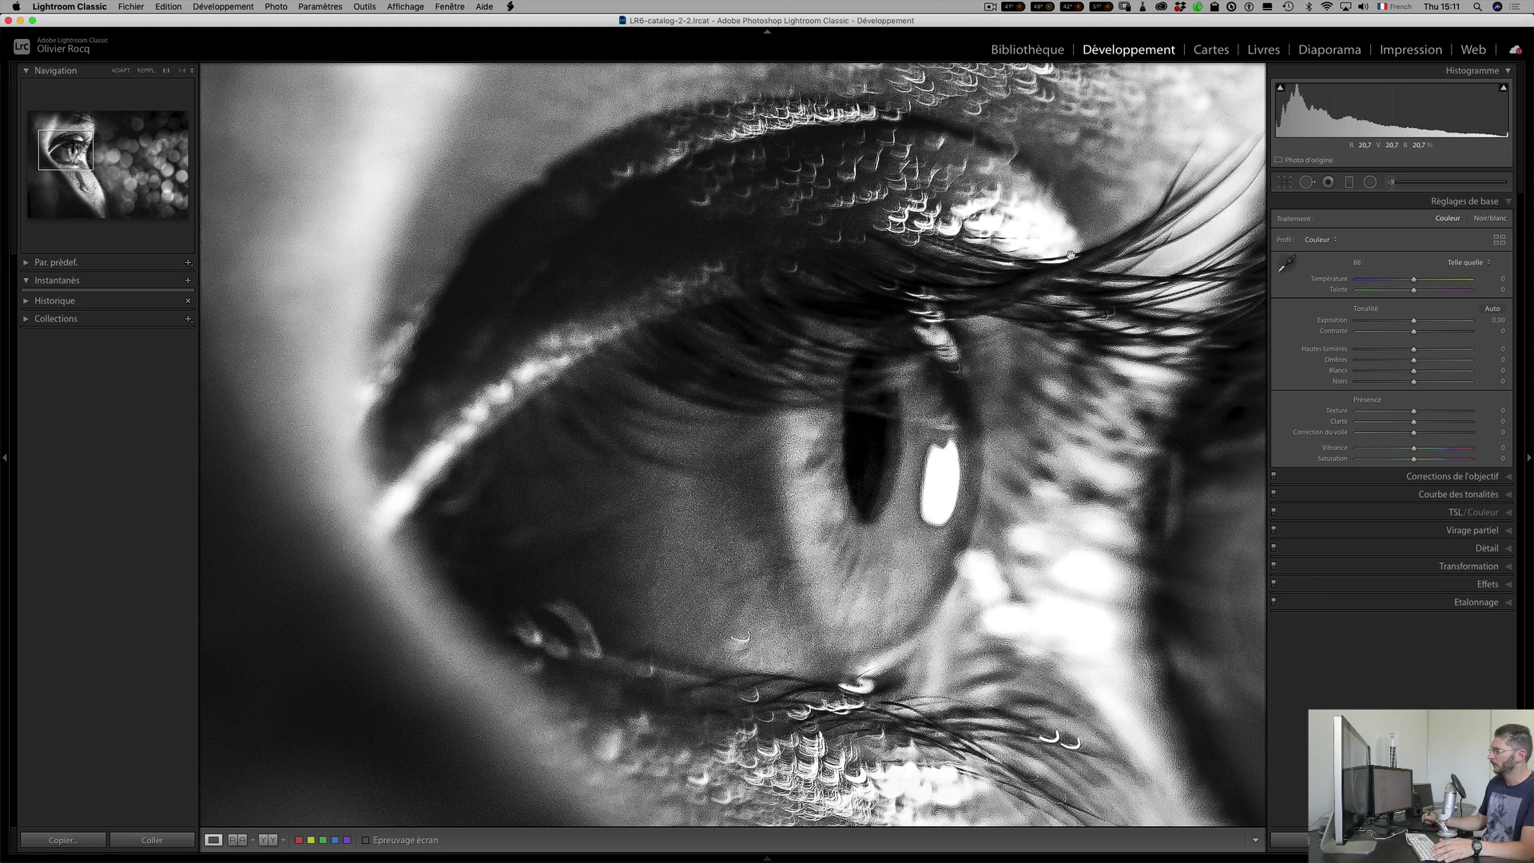
left_click(1062, 258)
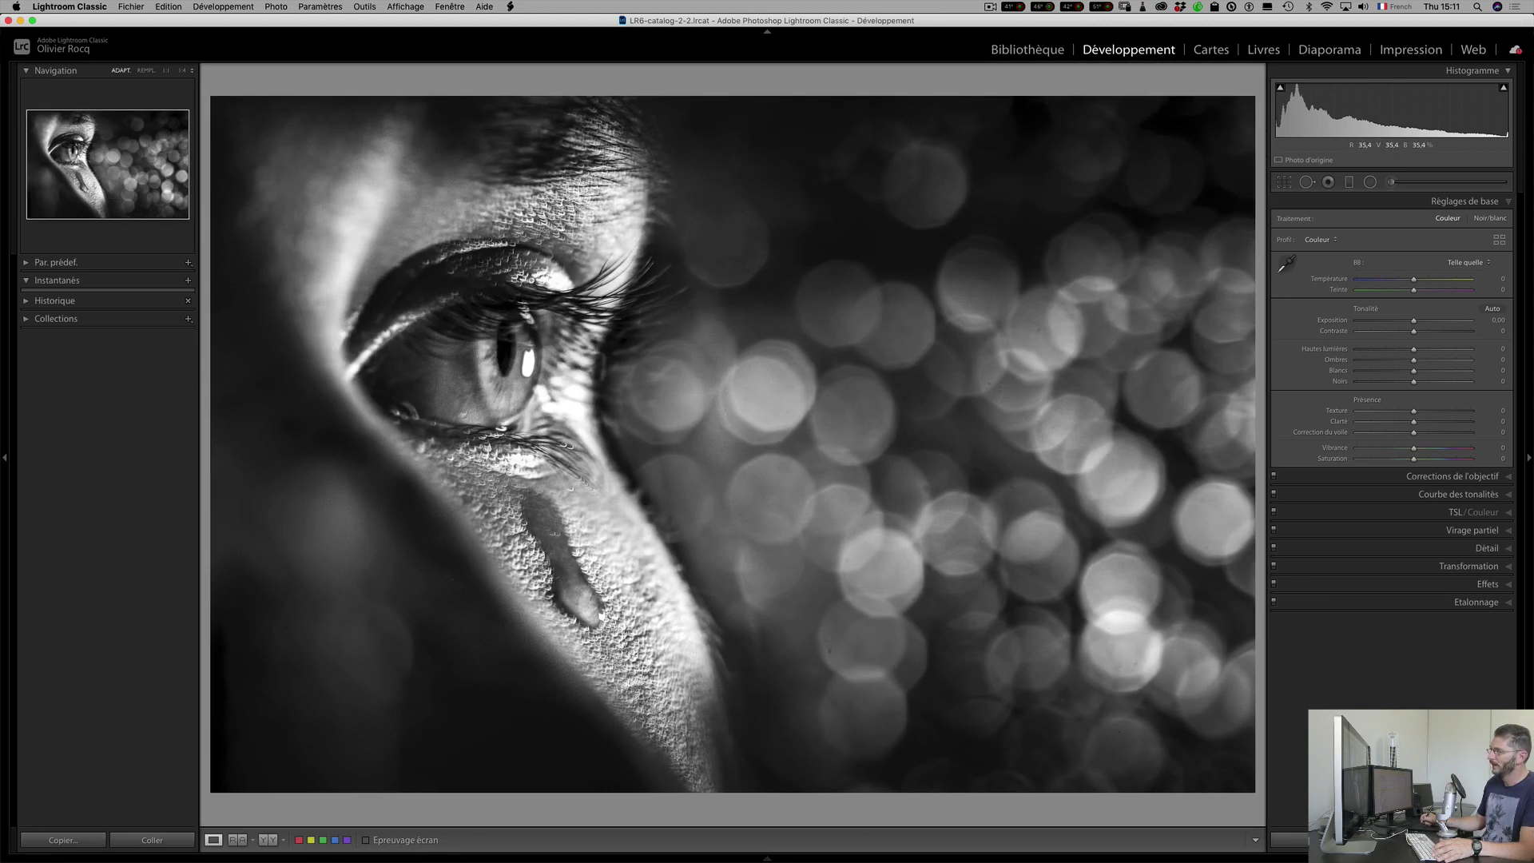
key("i")
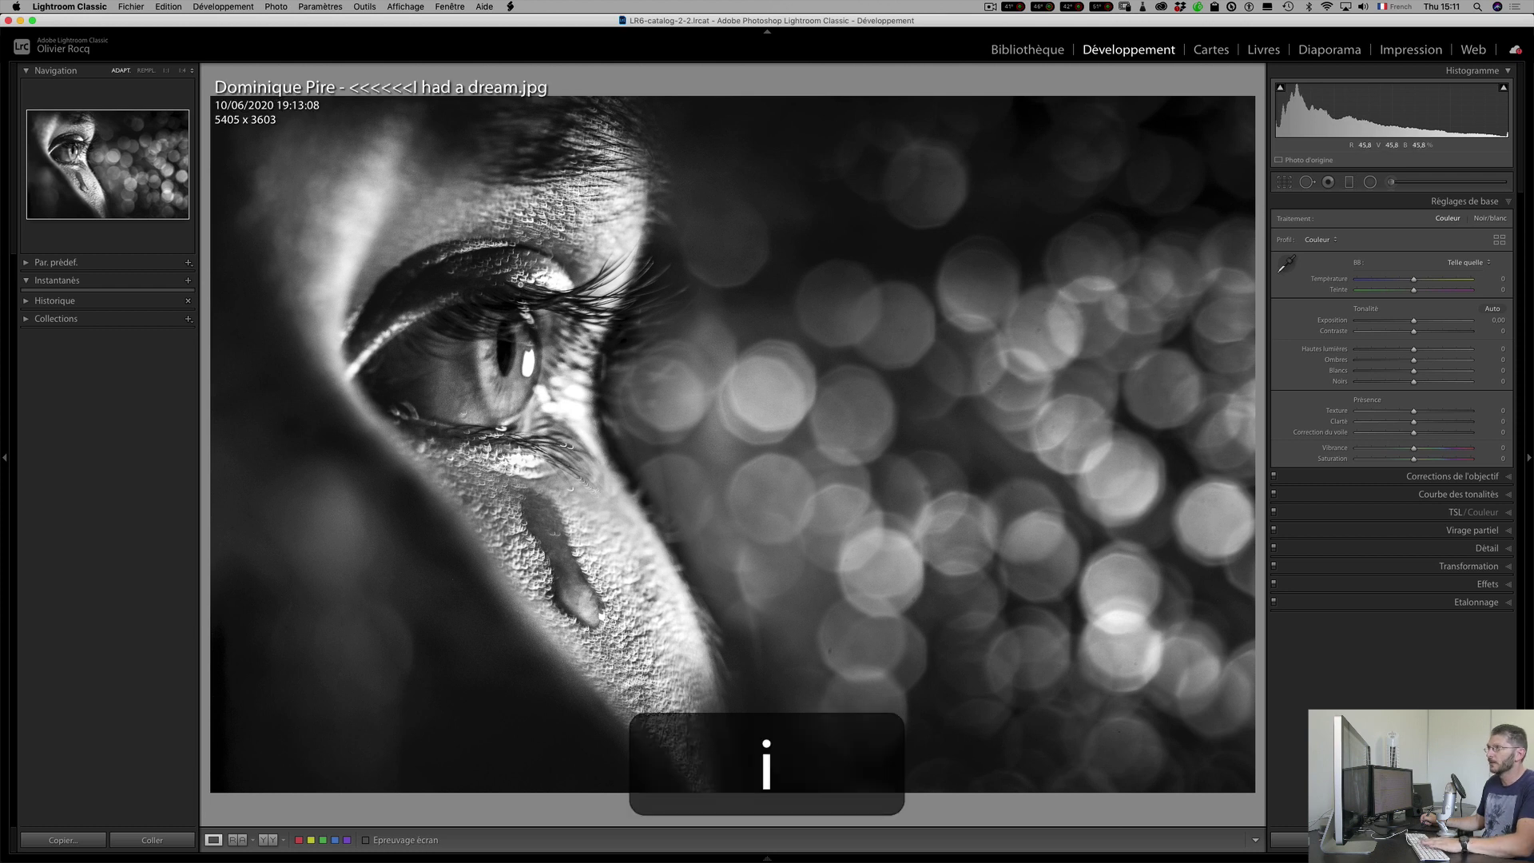
Show the exposure and lens information over the teardrop photo, and examine the eyelashes and eyelid skin up close.
key("i")
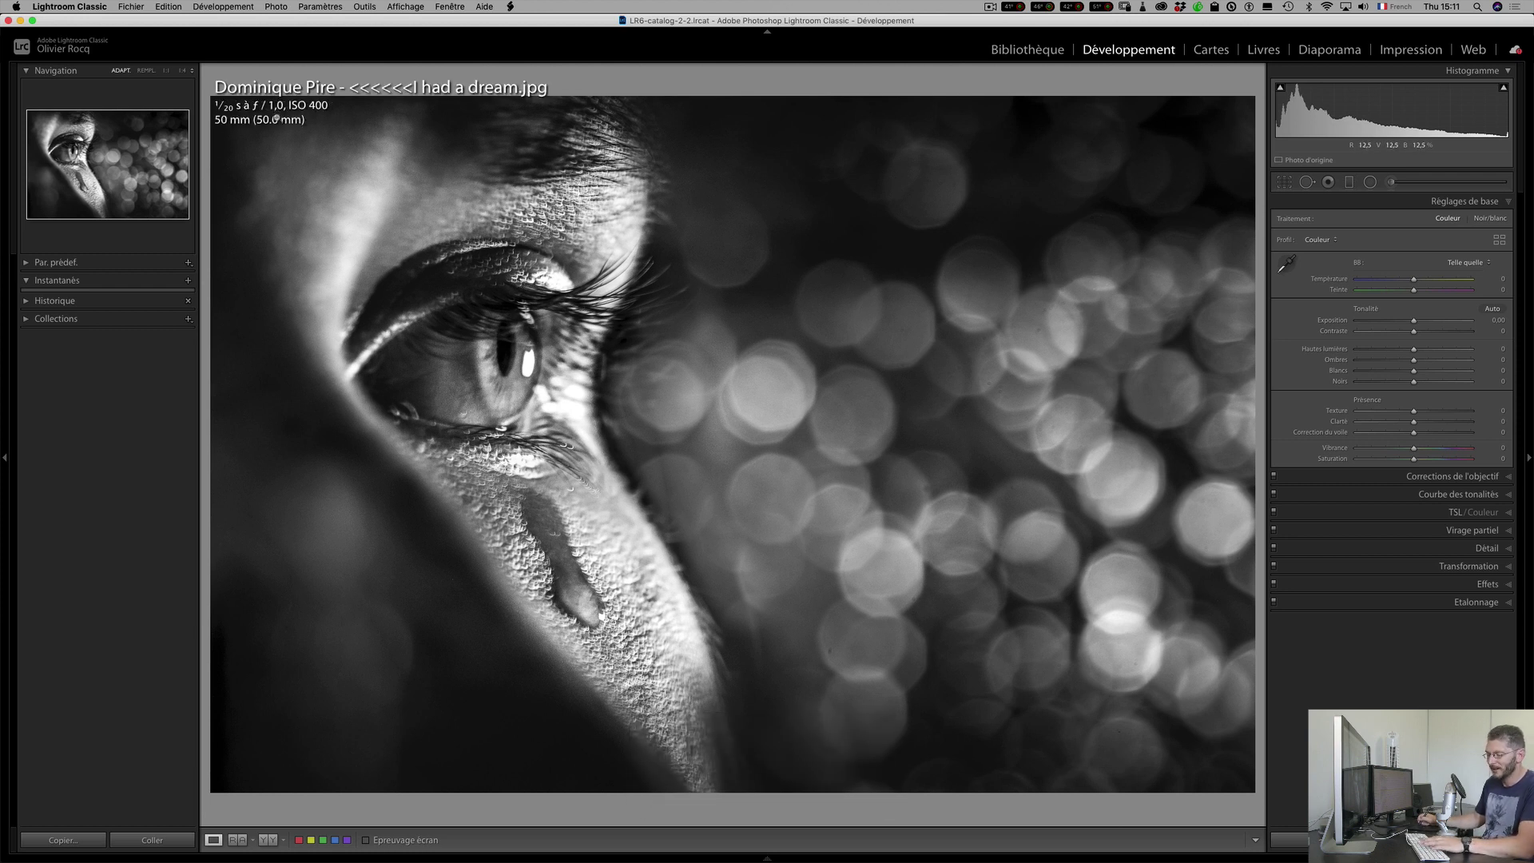
key("ctrl+q")
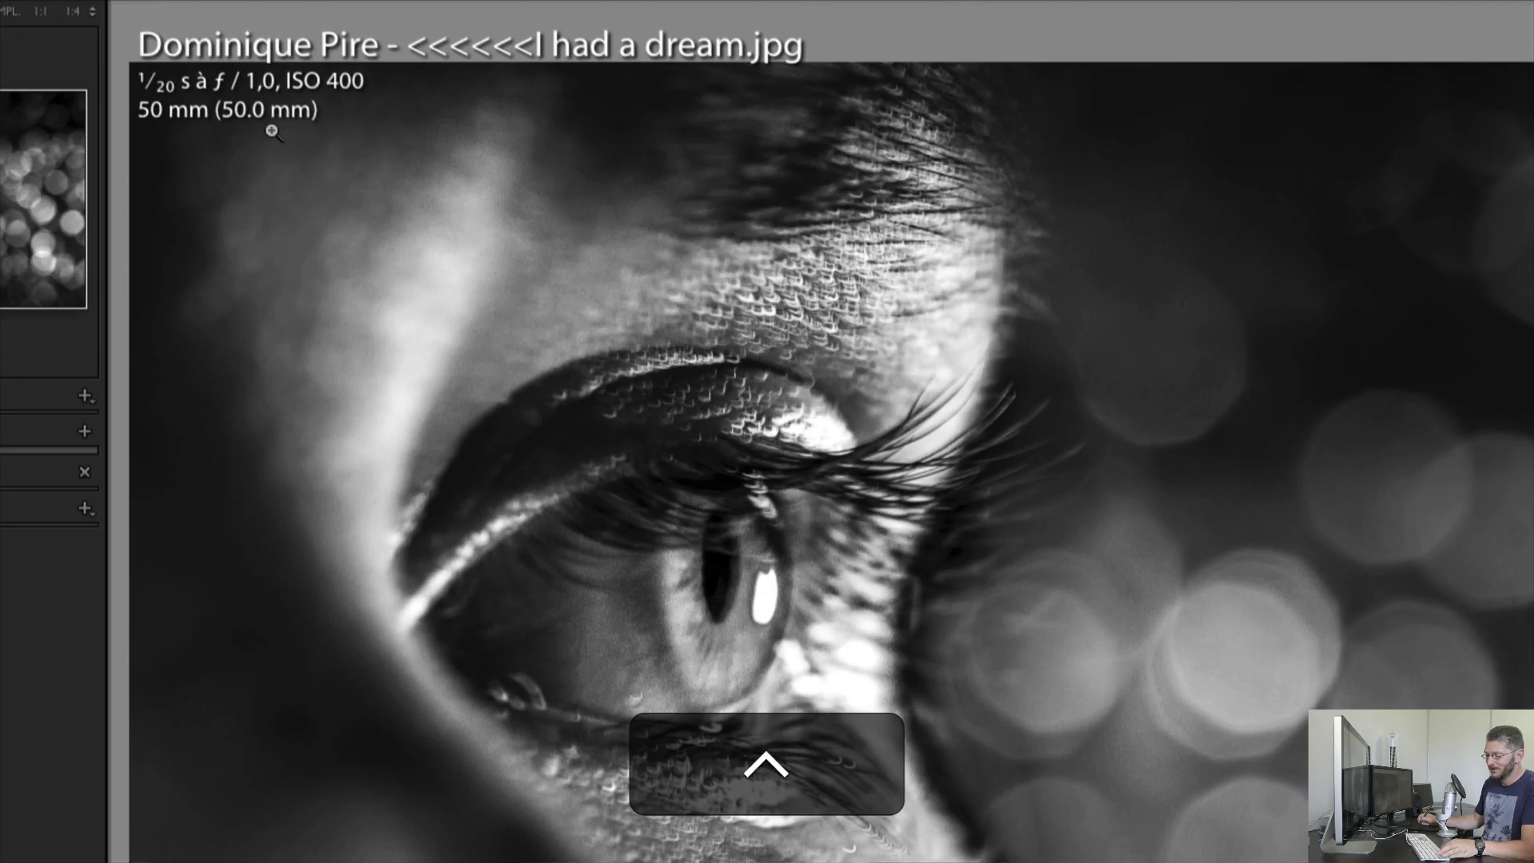
key("ctrl+less")
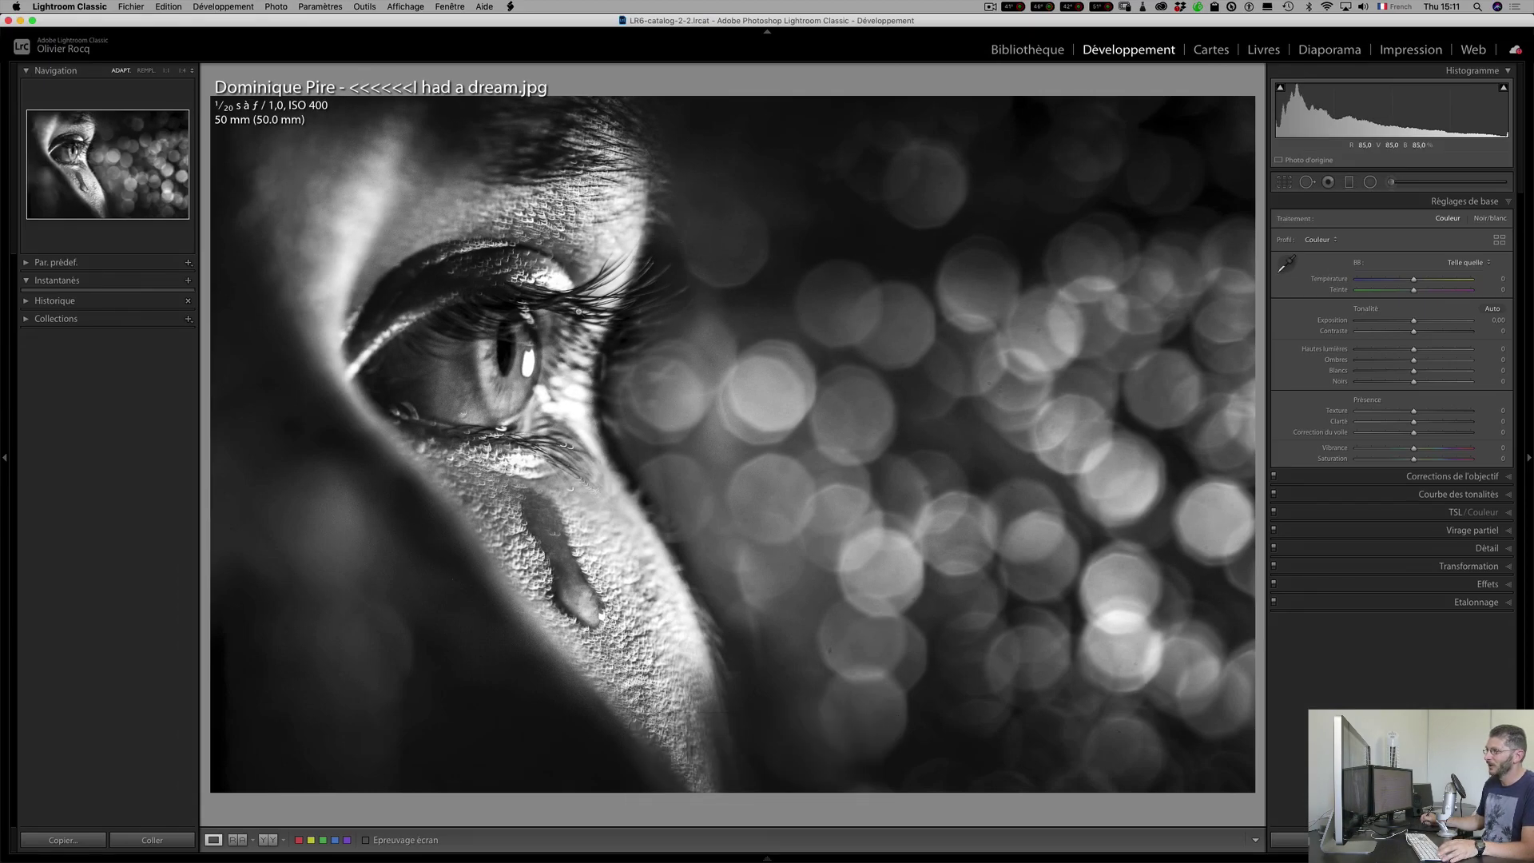
left_click(549, 292)
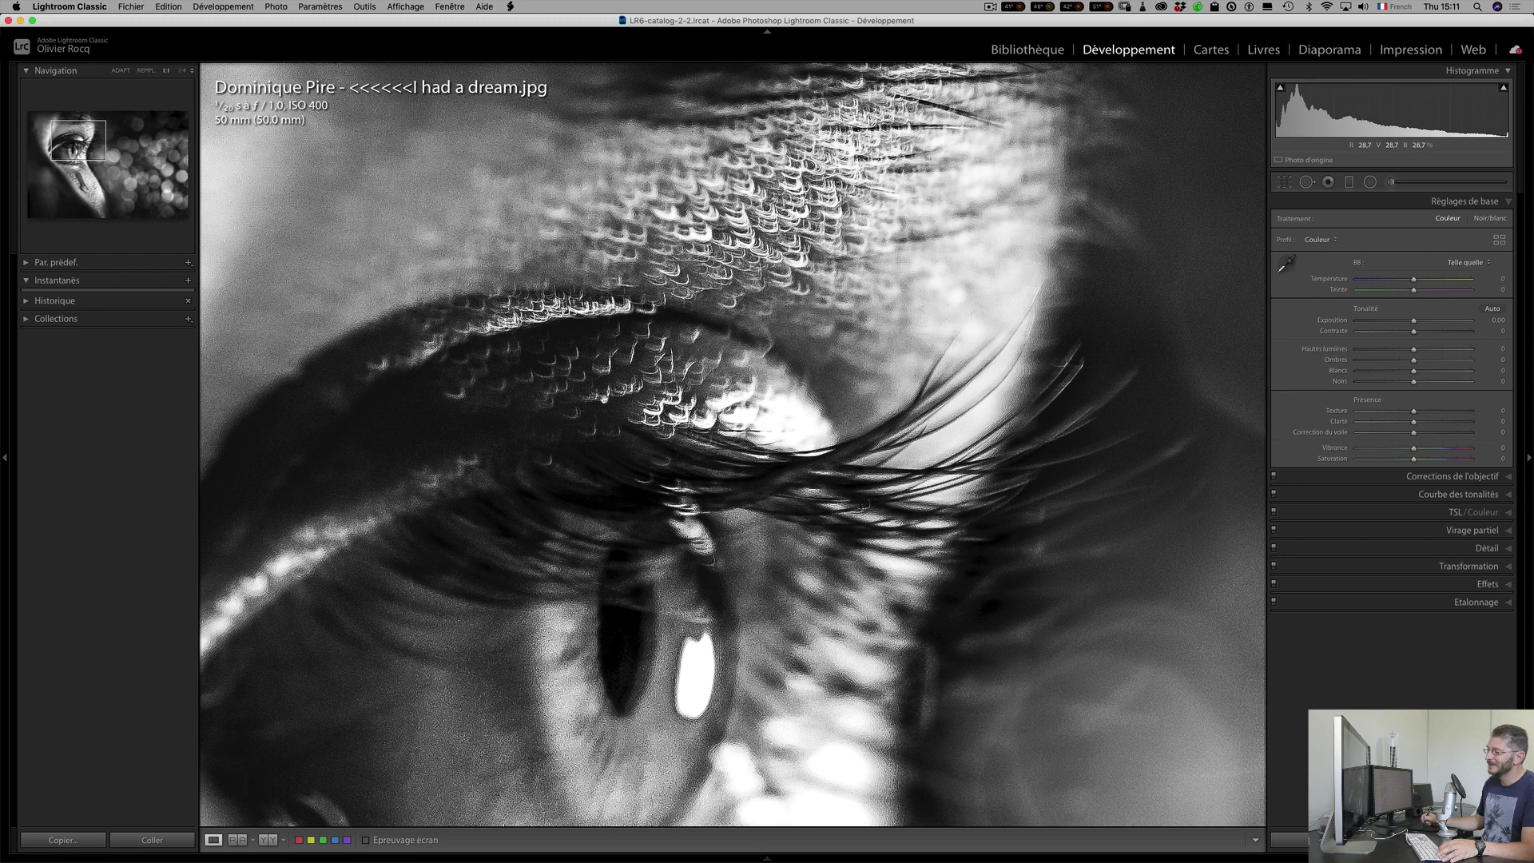
left_click(605, 400)
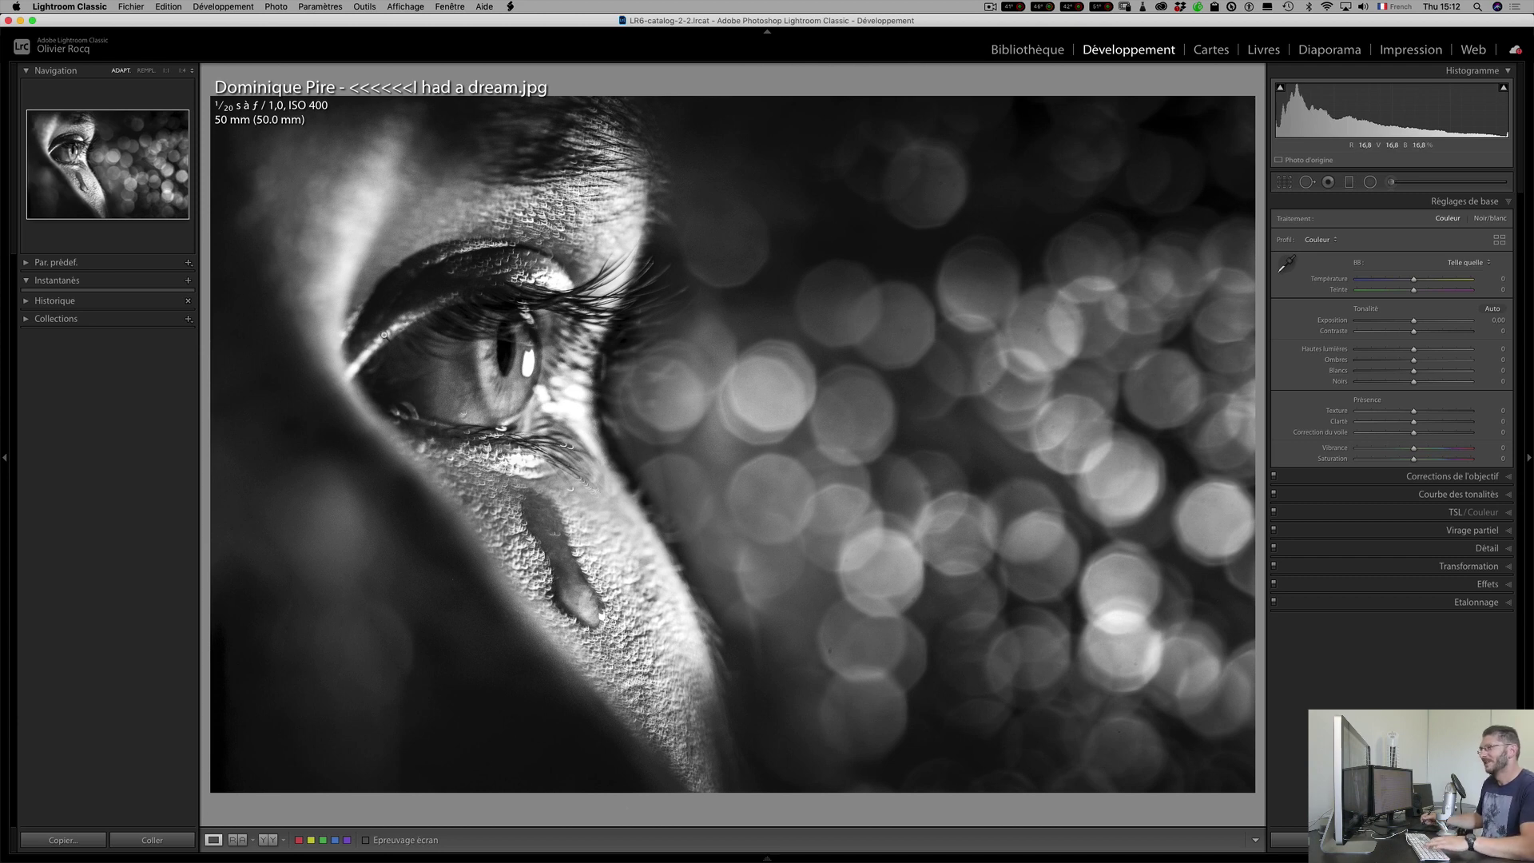
Return to the library grid and open the wooden spiral photo full screen.
key("g")
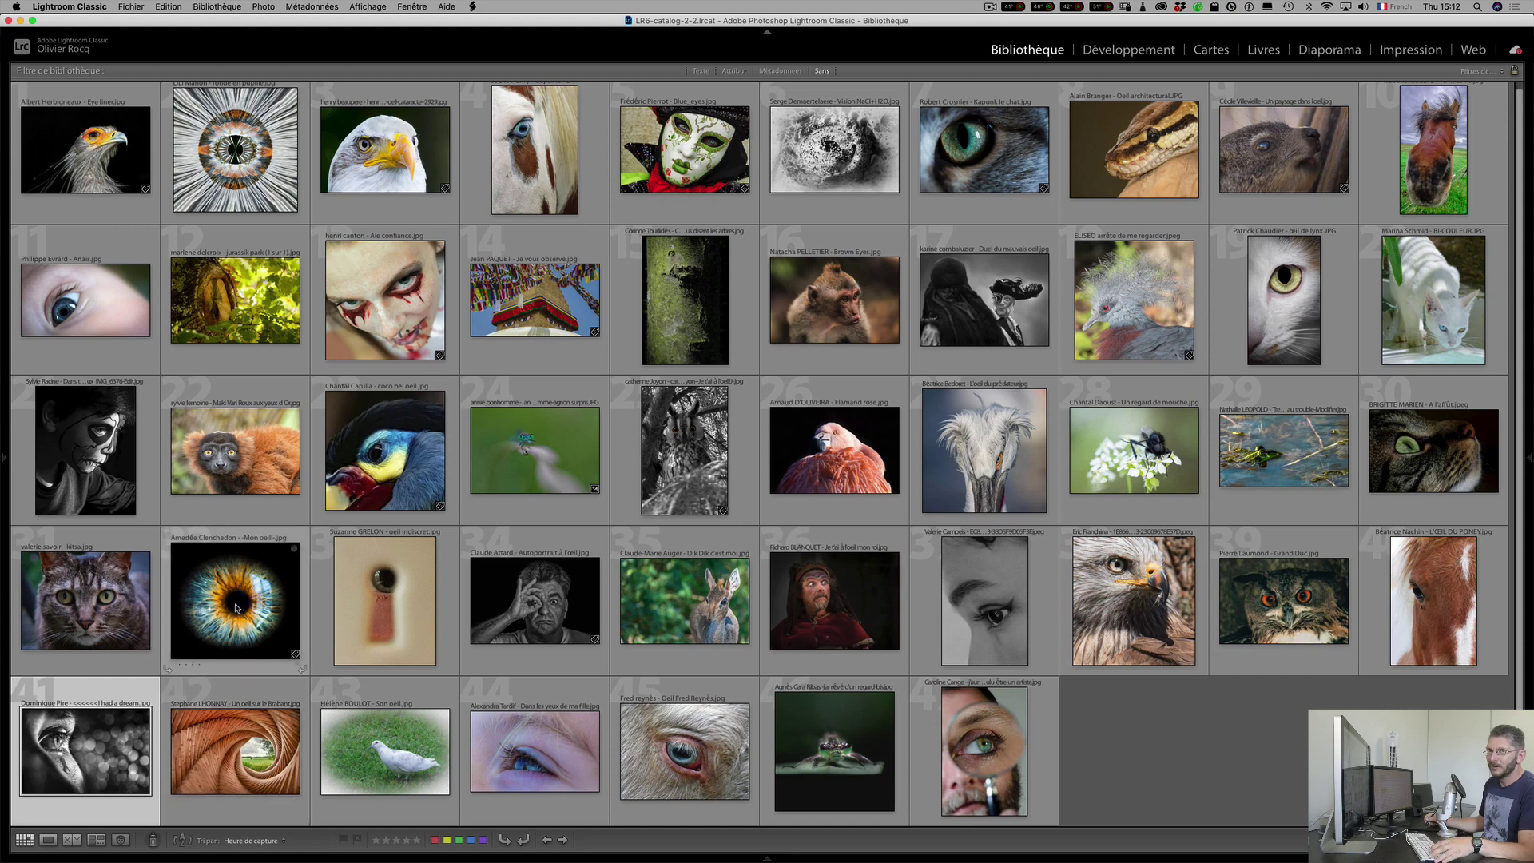
left_click(222, 759)
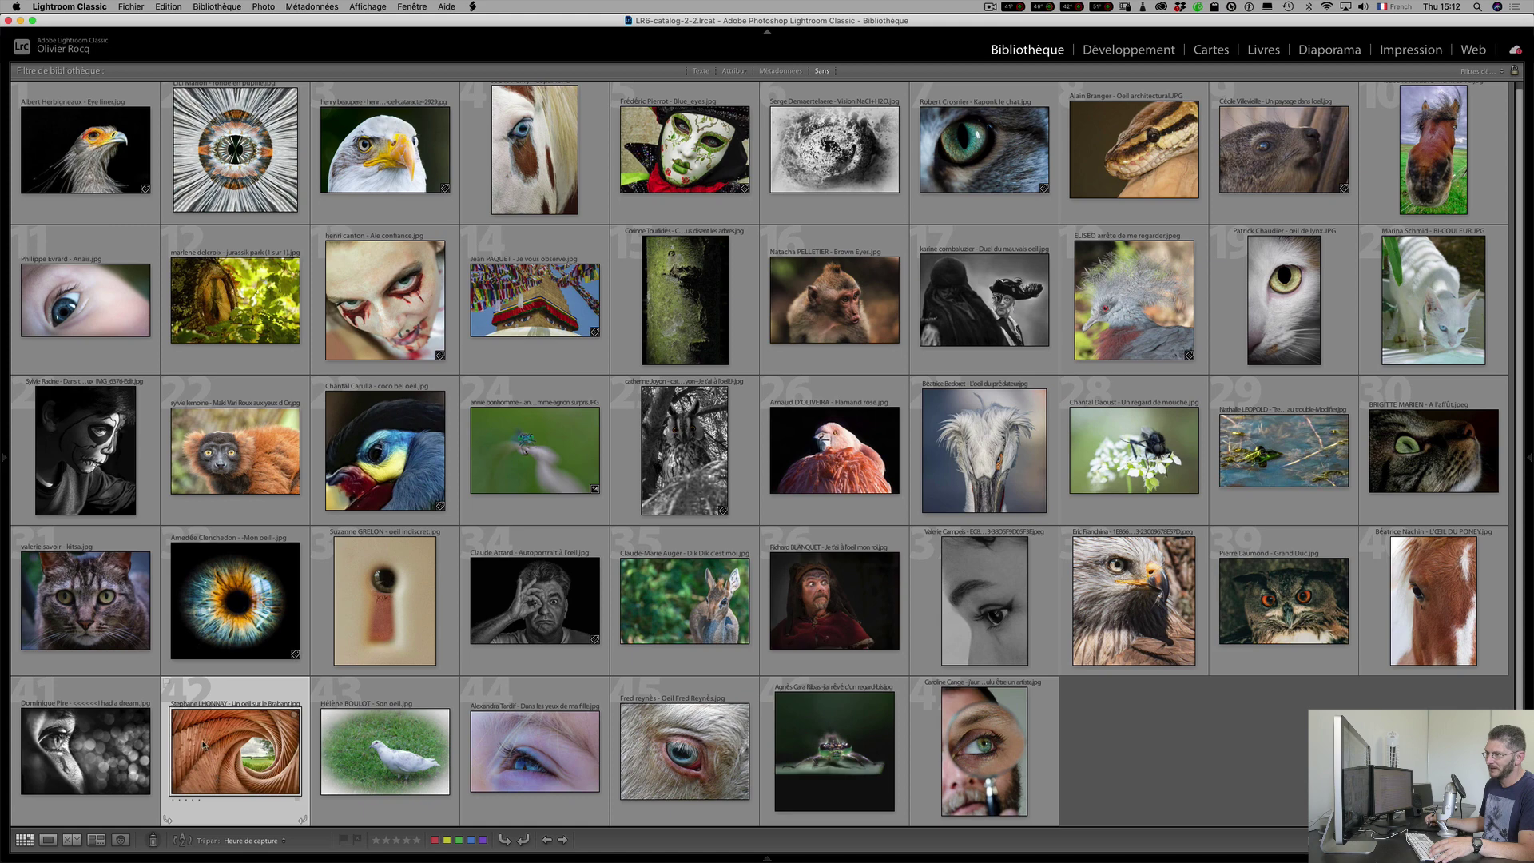
double_click(204, 745)
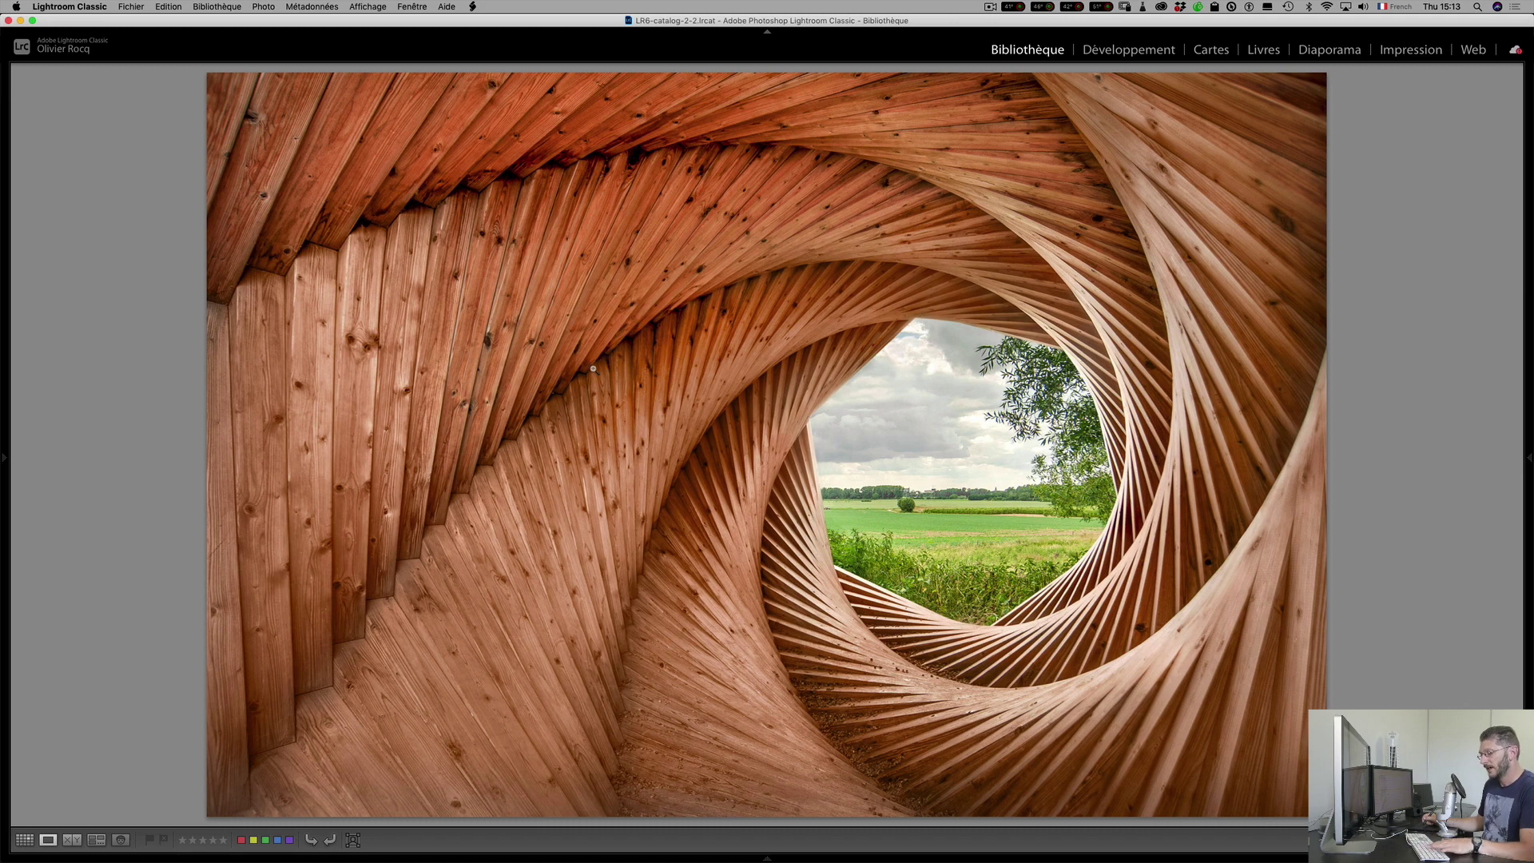
Start an adjustment brush mask on the wooden spiral photo with Exposure set to -0.33.
key("k")
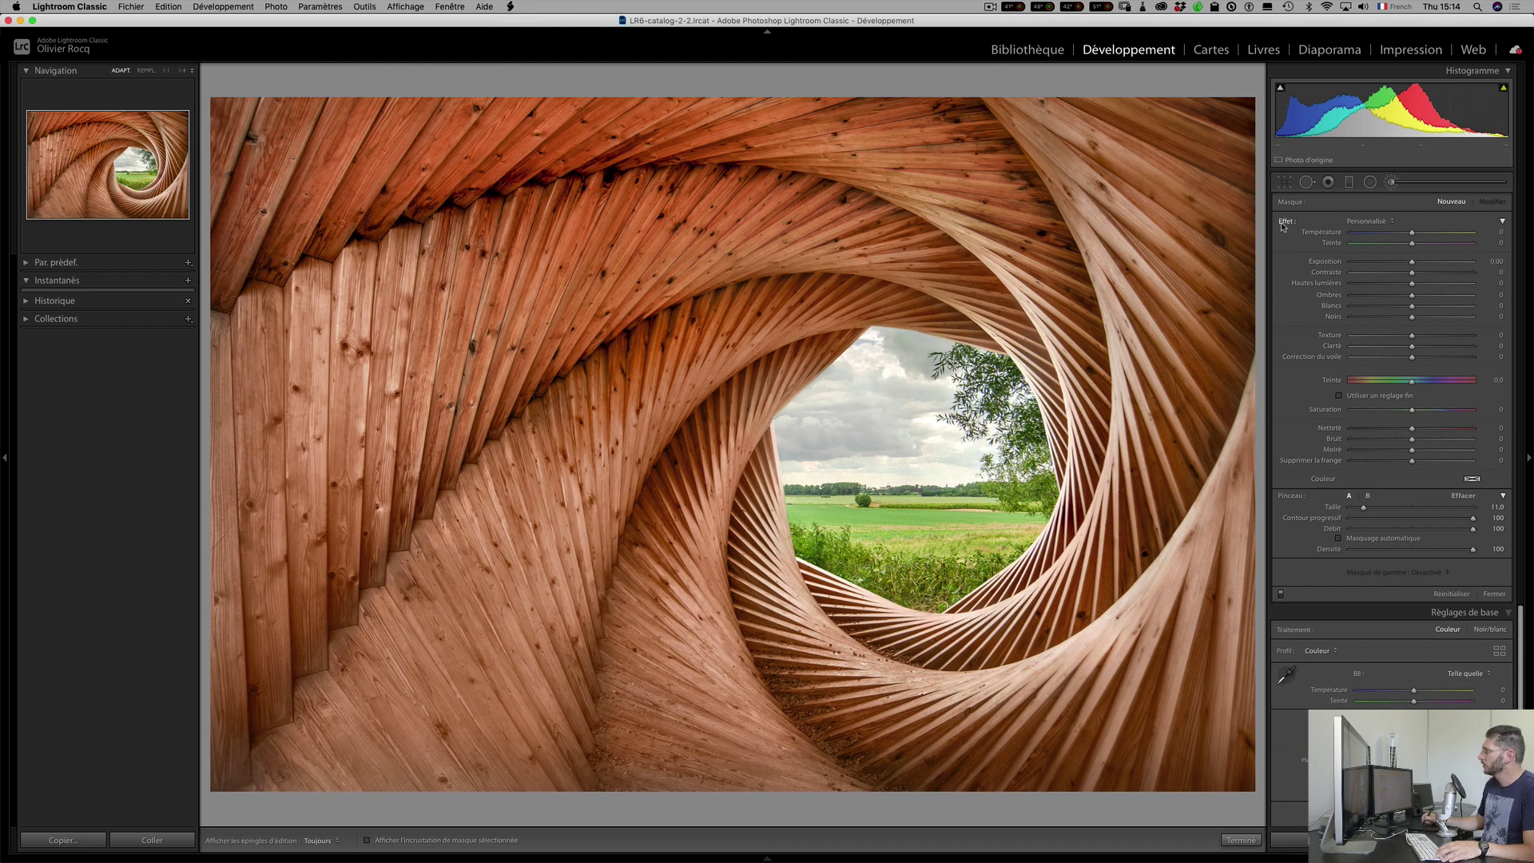
key("ctrl+q")
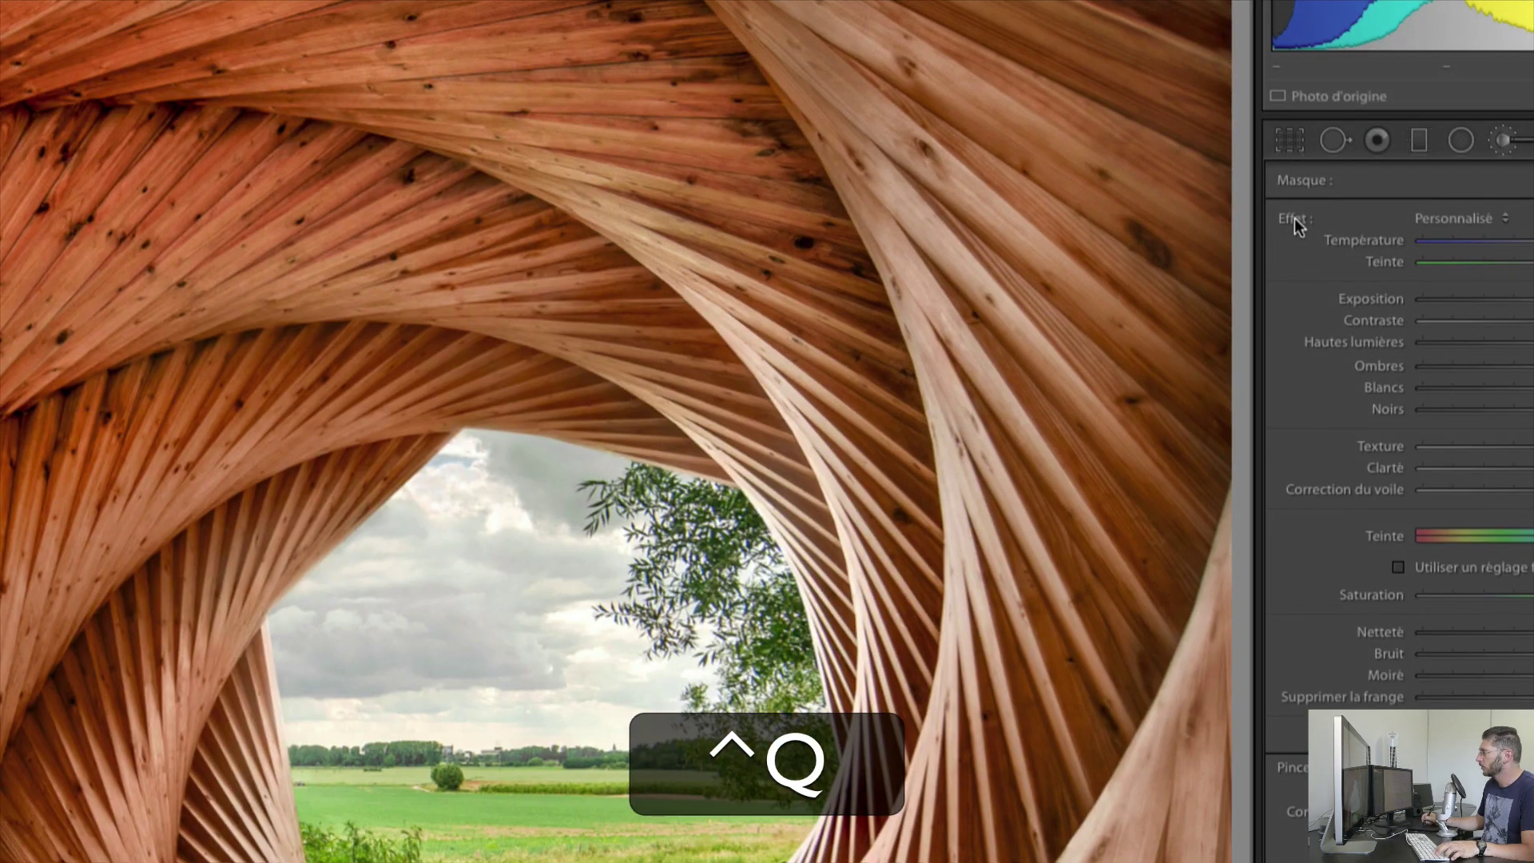
key("ctrl+less")
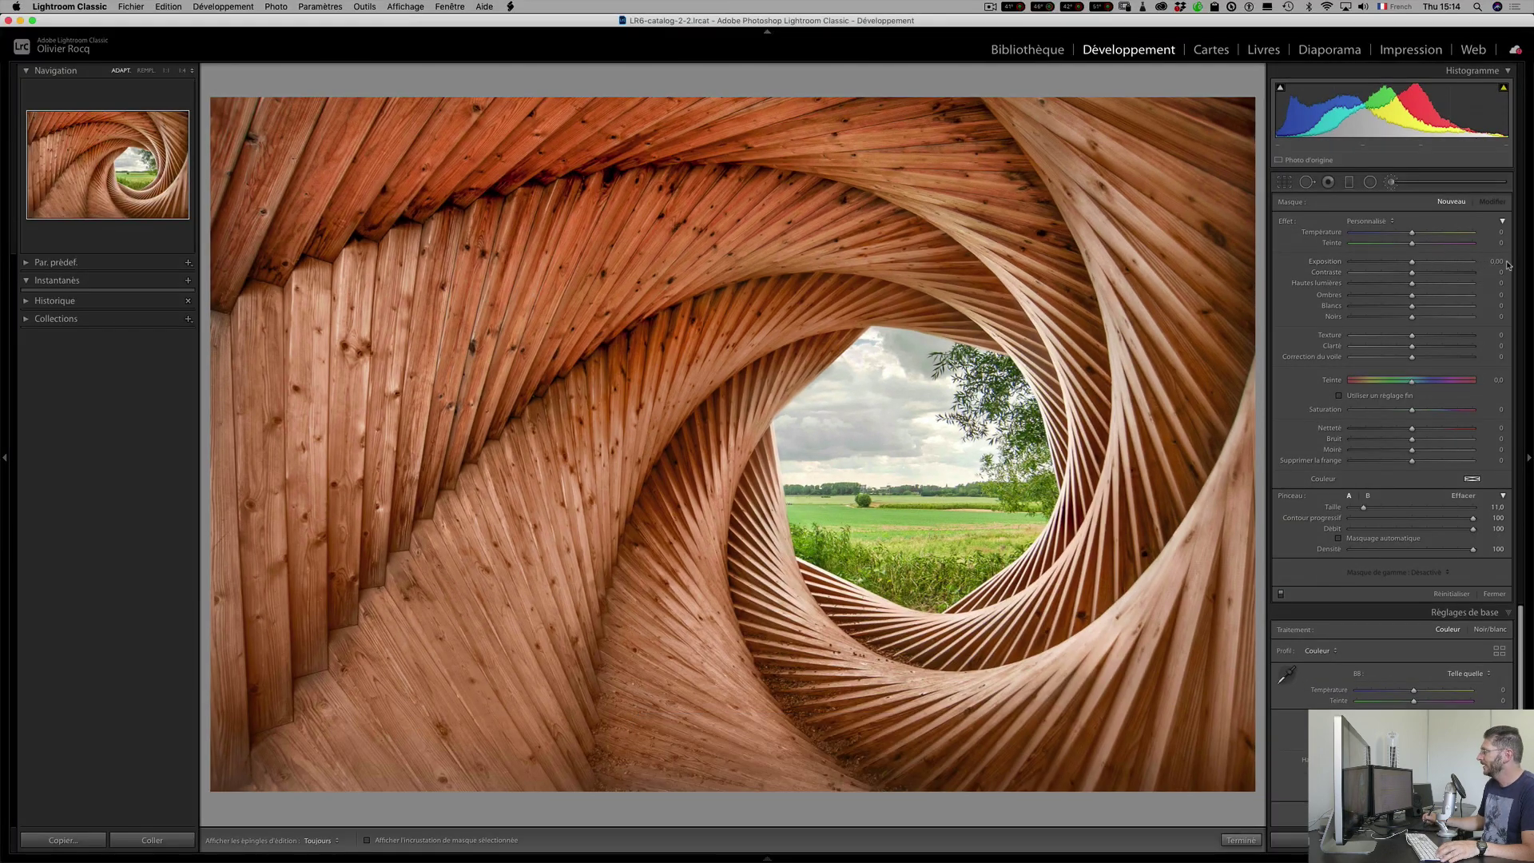
left_click(1502, 262)
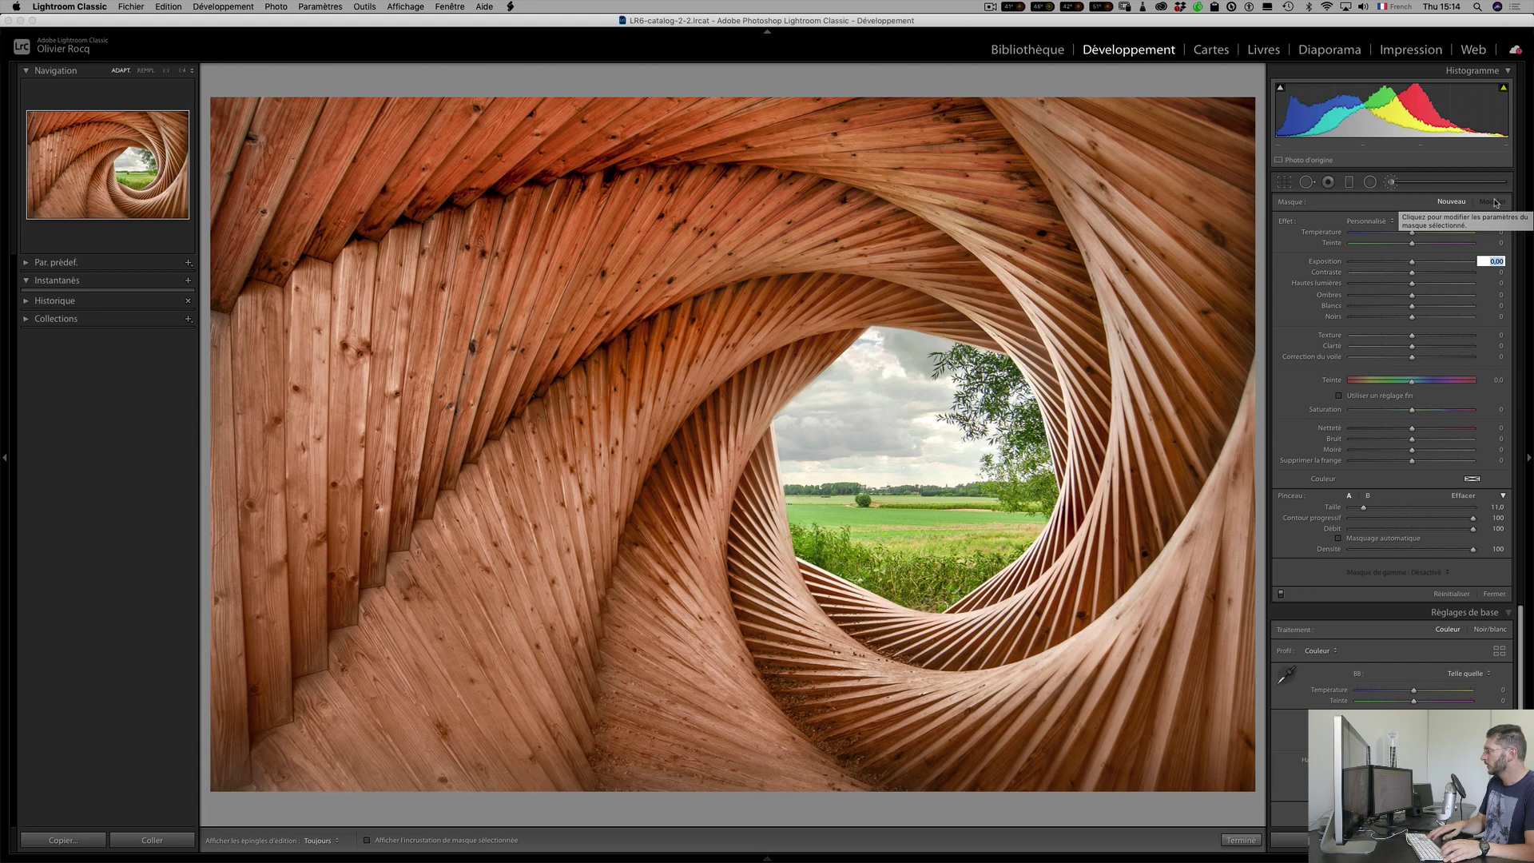
key("shift")
key("shift+Down")
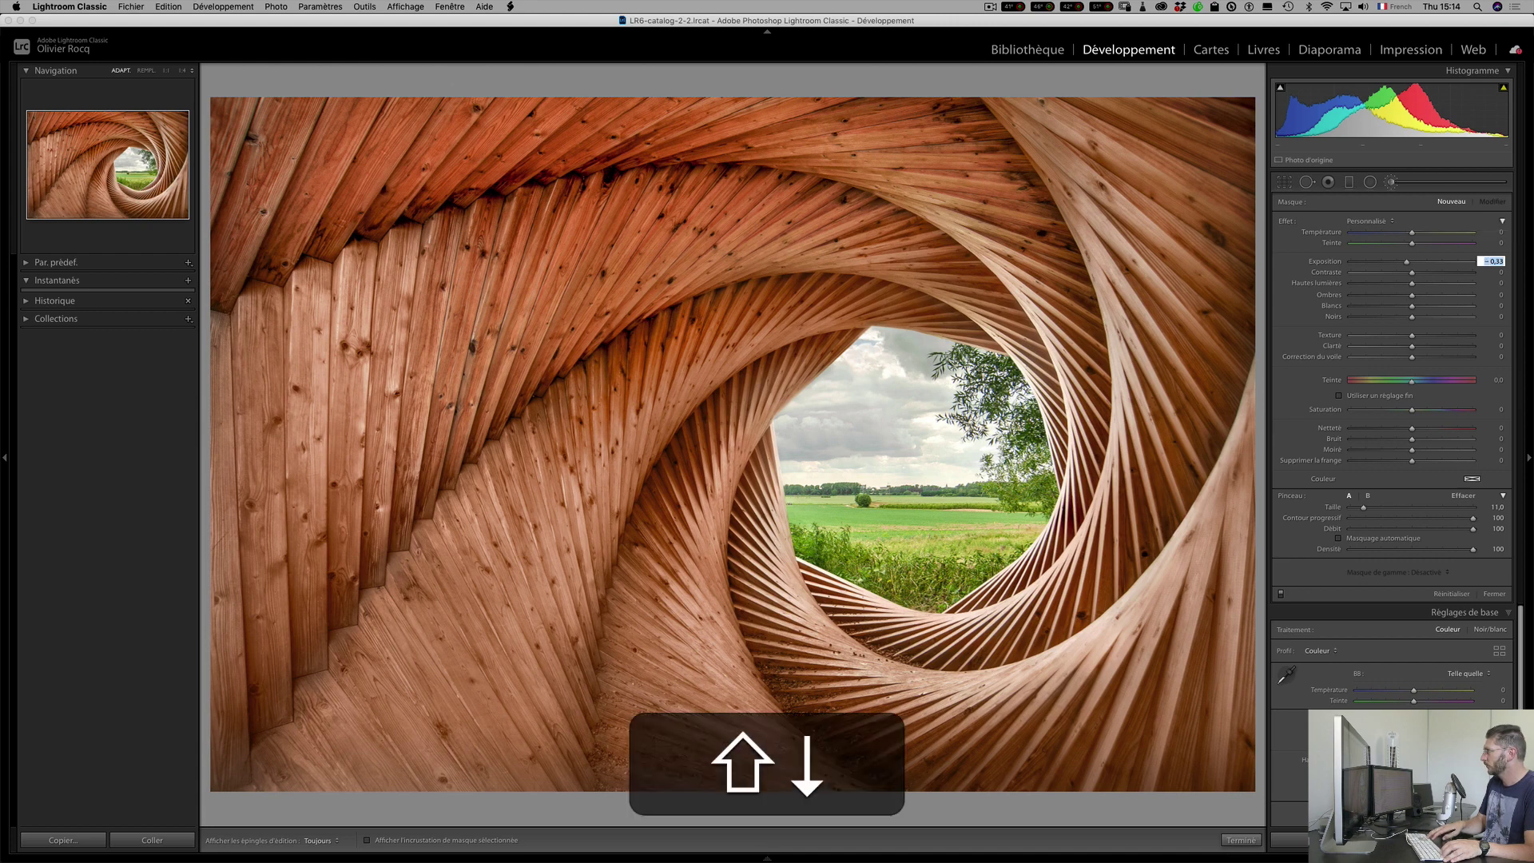
key("shift+Down")
key("shift+Up")
key("shift+Down")
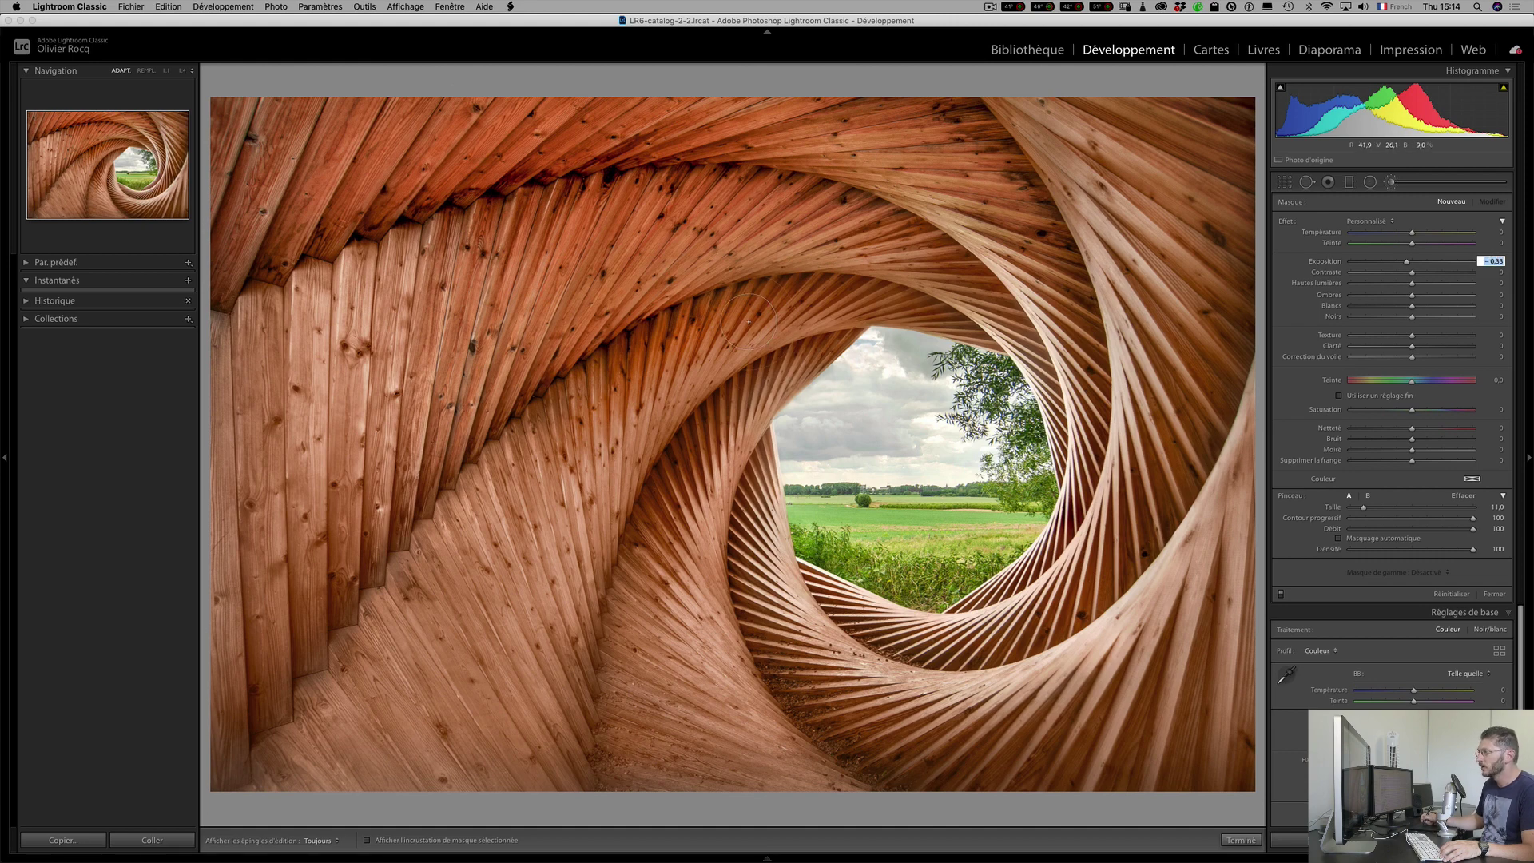
key("ctrl+q")
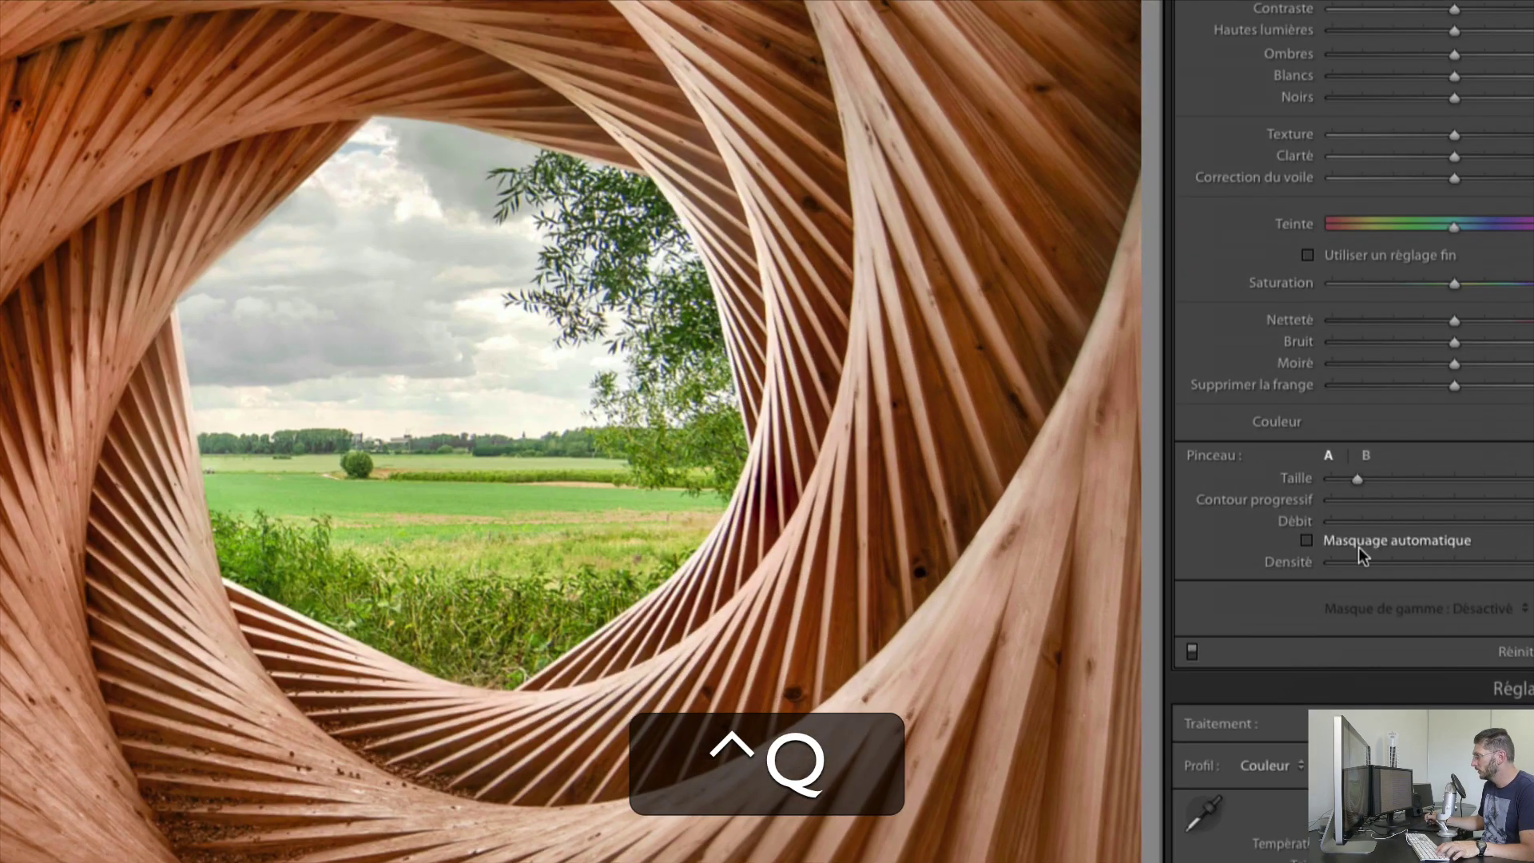
key("ctrl+less")
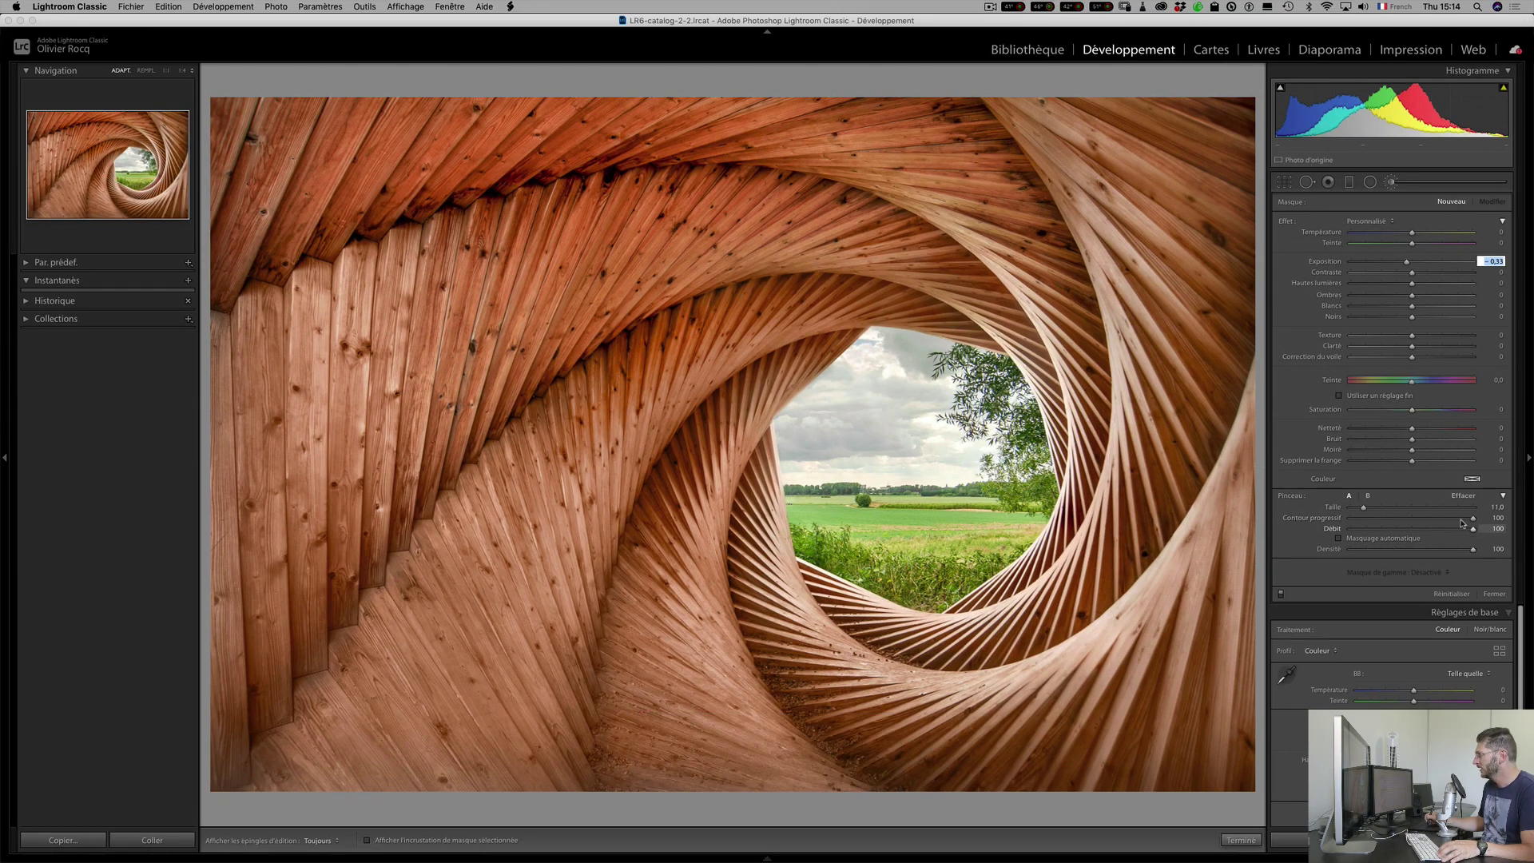
Brush the darkening mask along the spiral's upper arch and the shadowed inner fold, checking the result with the edit pins hidden.
key("h")
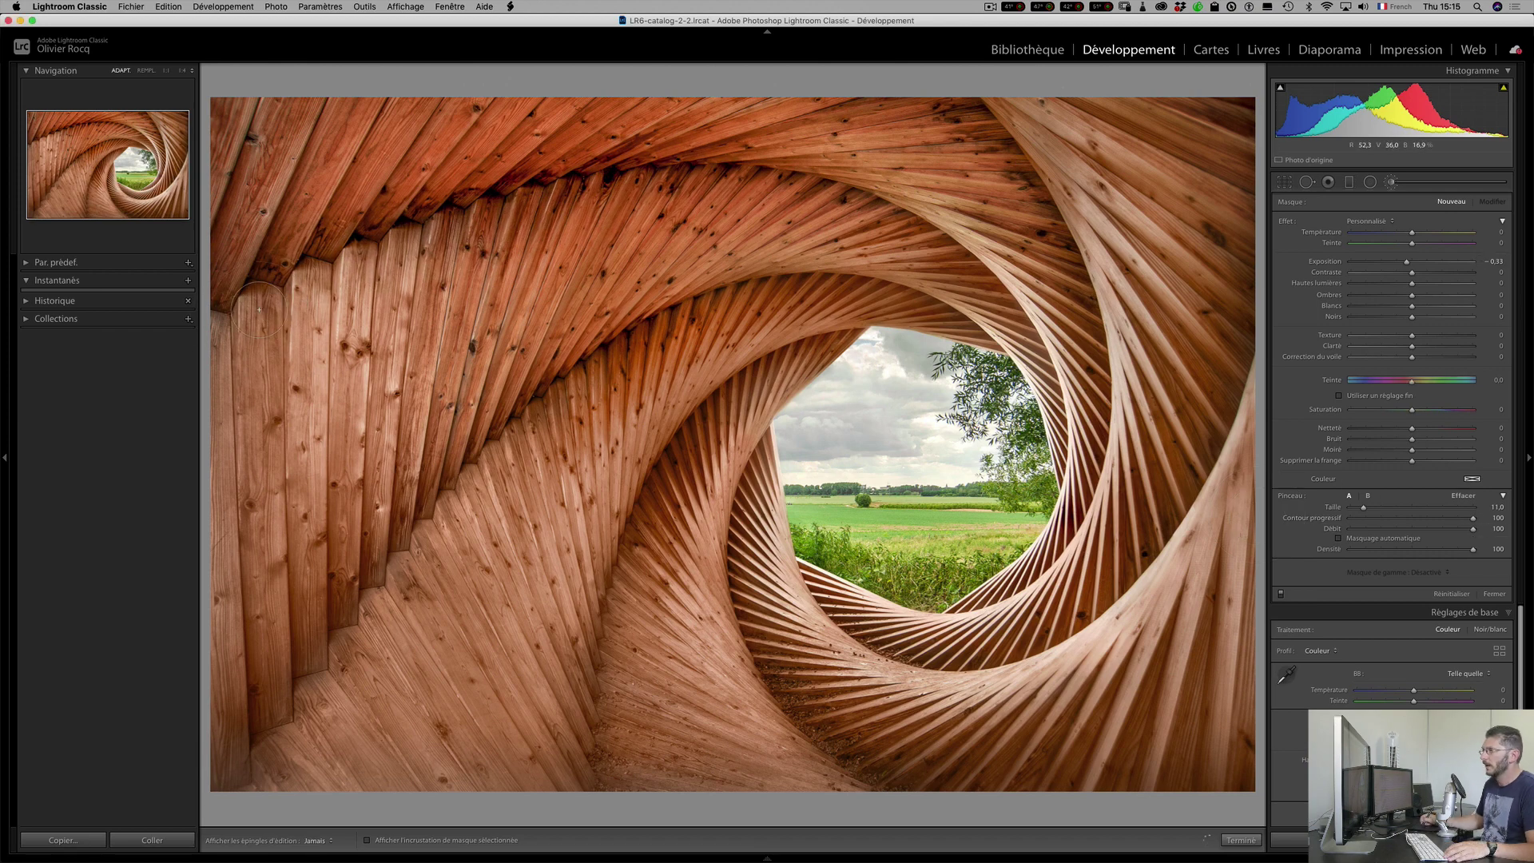
mouse_move(733, 181)
left_mouse_down()
mouse_move(850, 198)
mouse_move(939, 235)
mouse_move(1022, 311)
left_mouse_up()
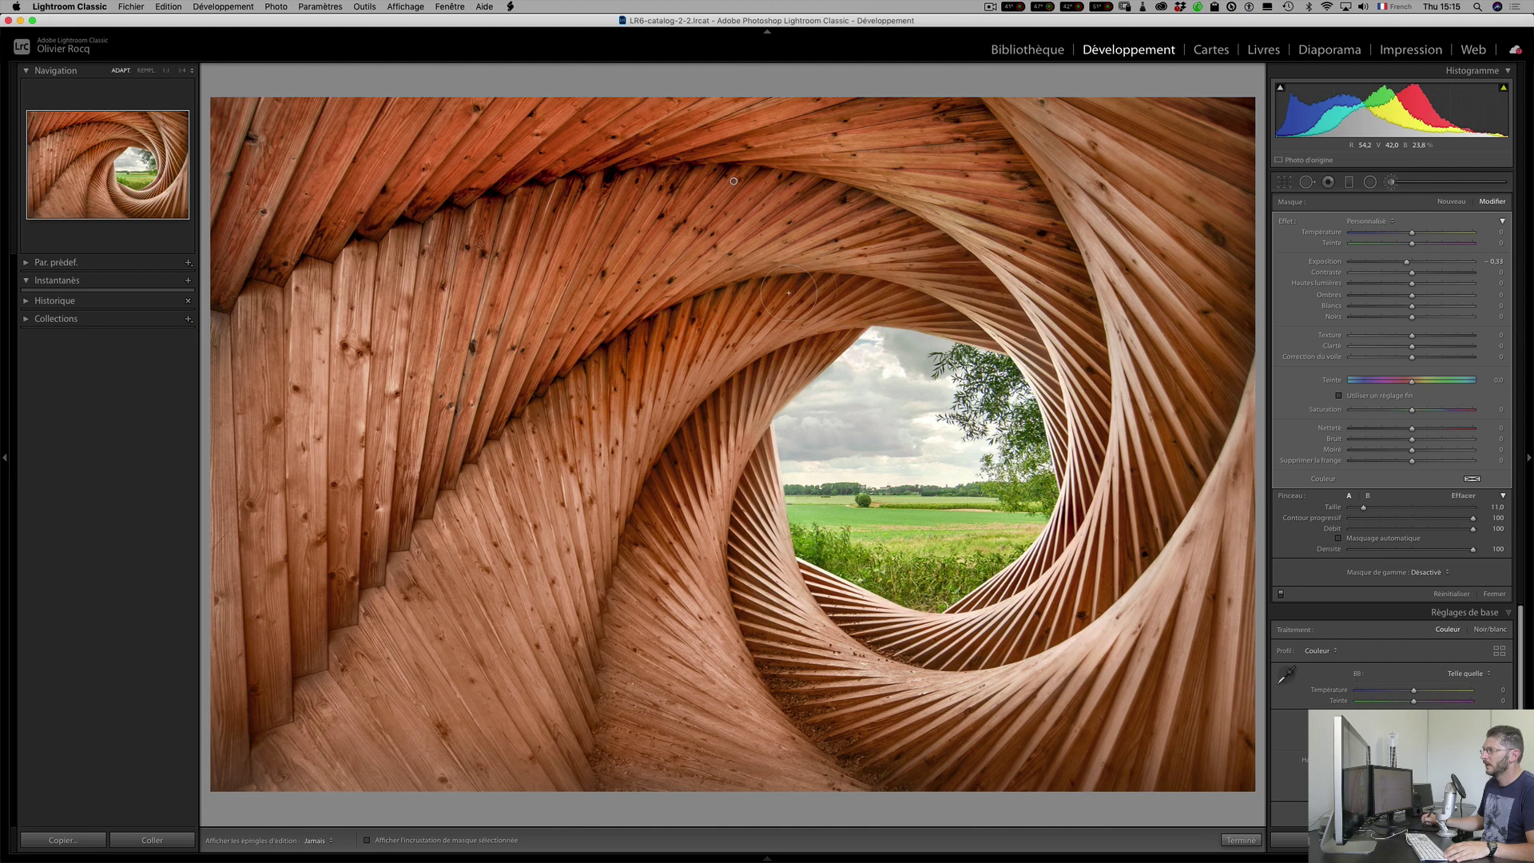
key("h")
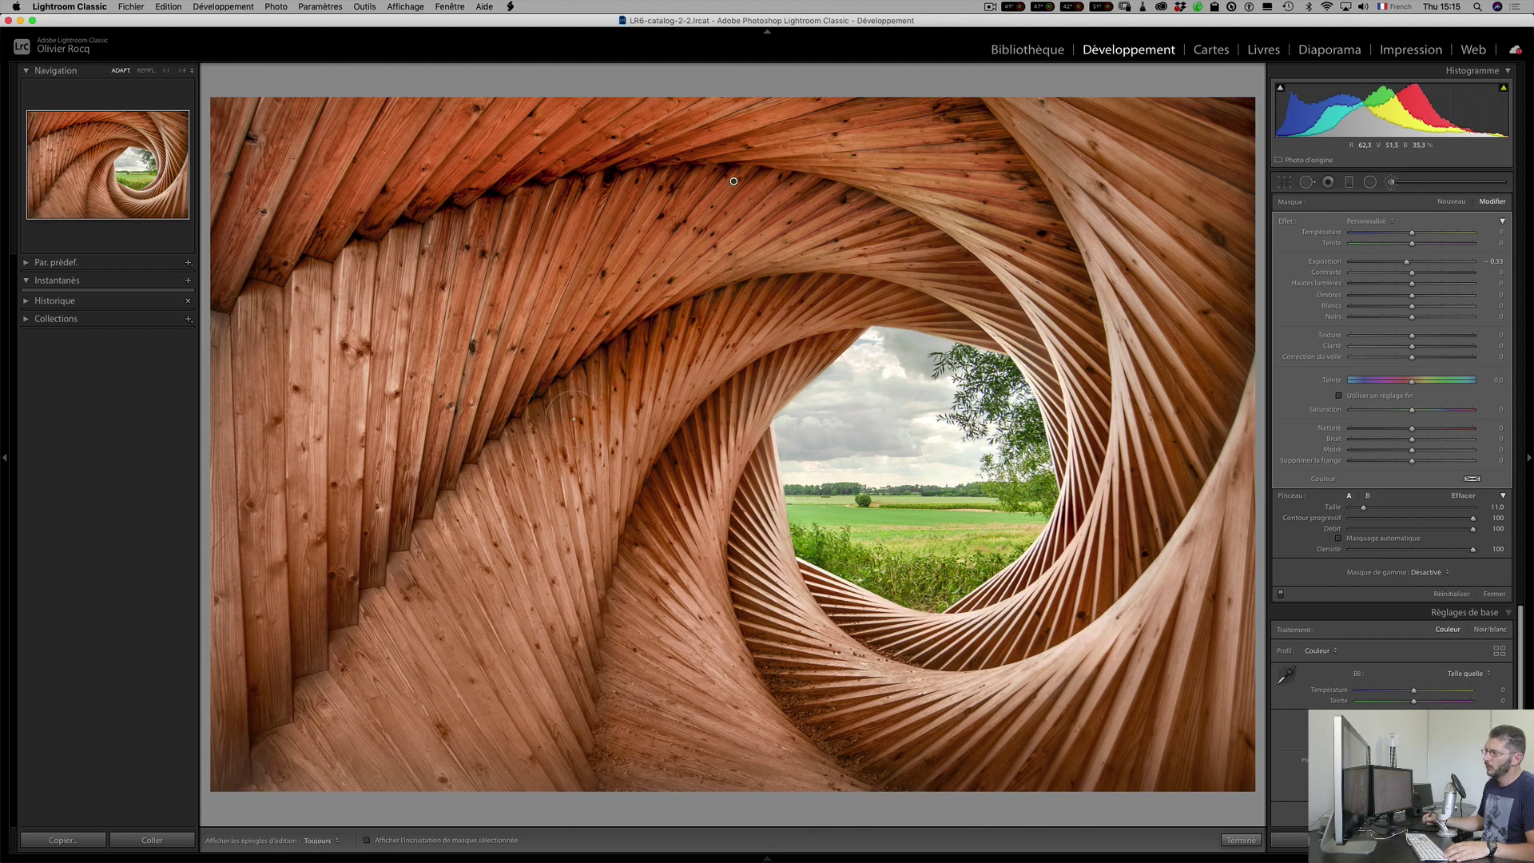
key("h")
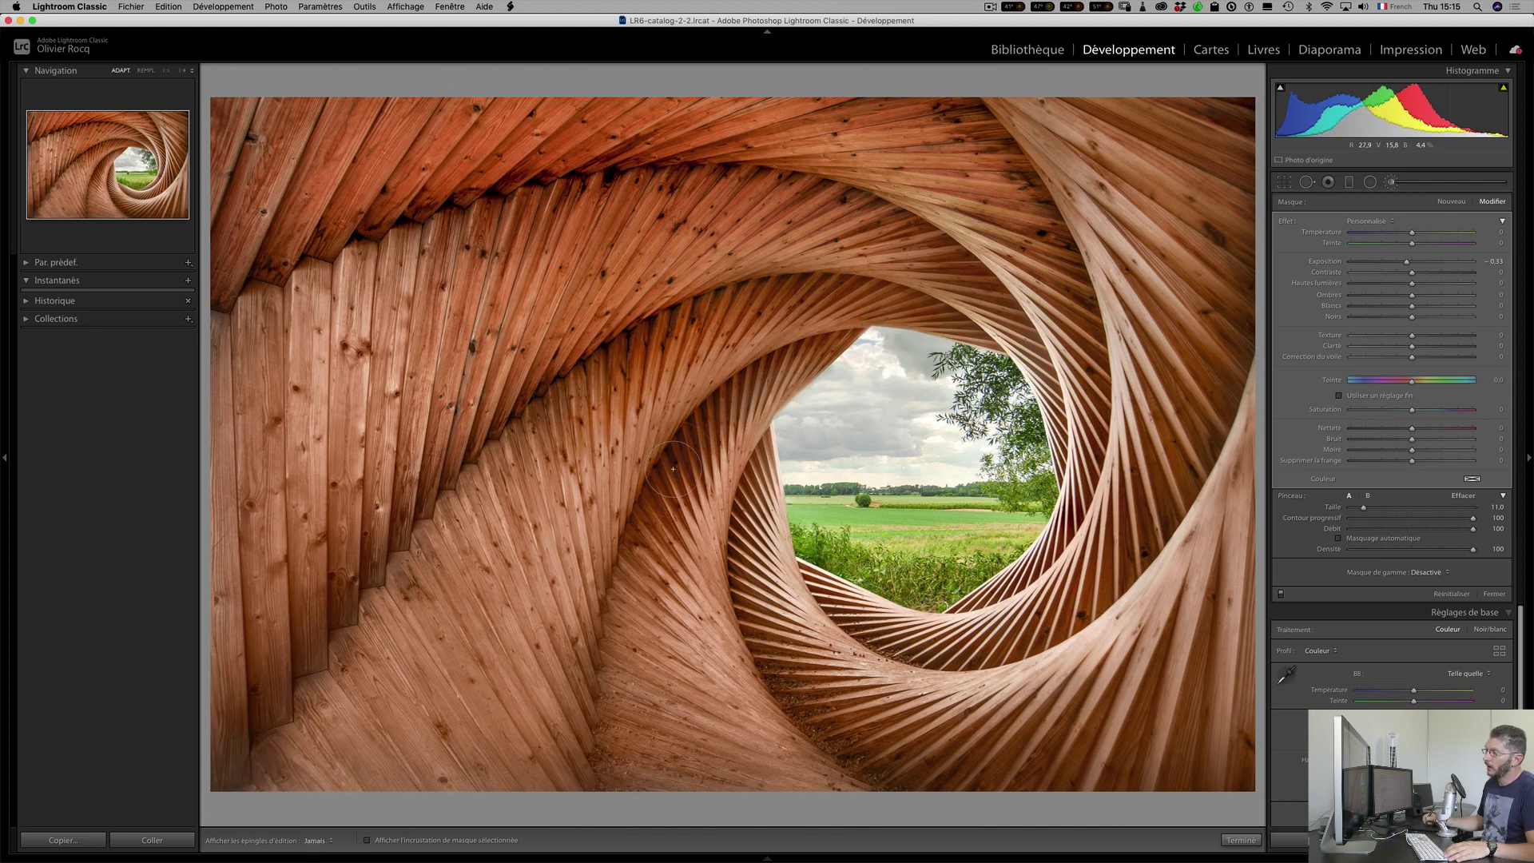
mouse_move(673, 469)
left_mouse_down()
mouse_move(635, 579)
mouse_move(622, 738)
left_mouse_up()
key("h")
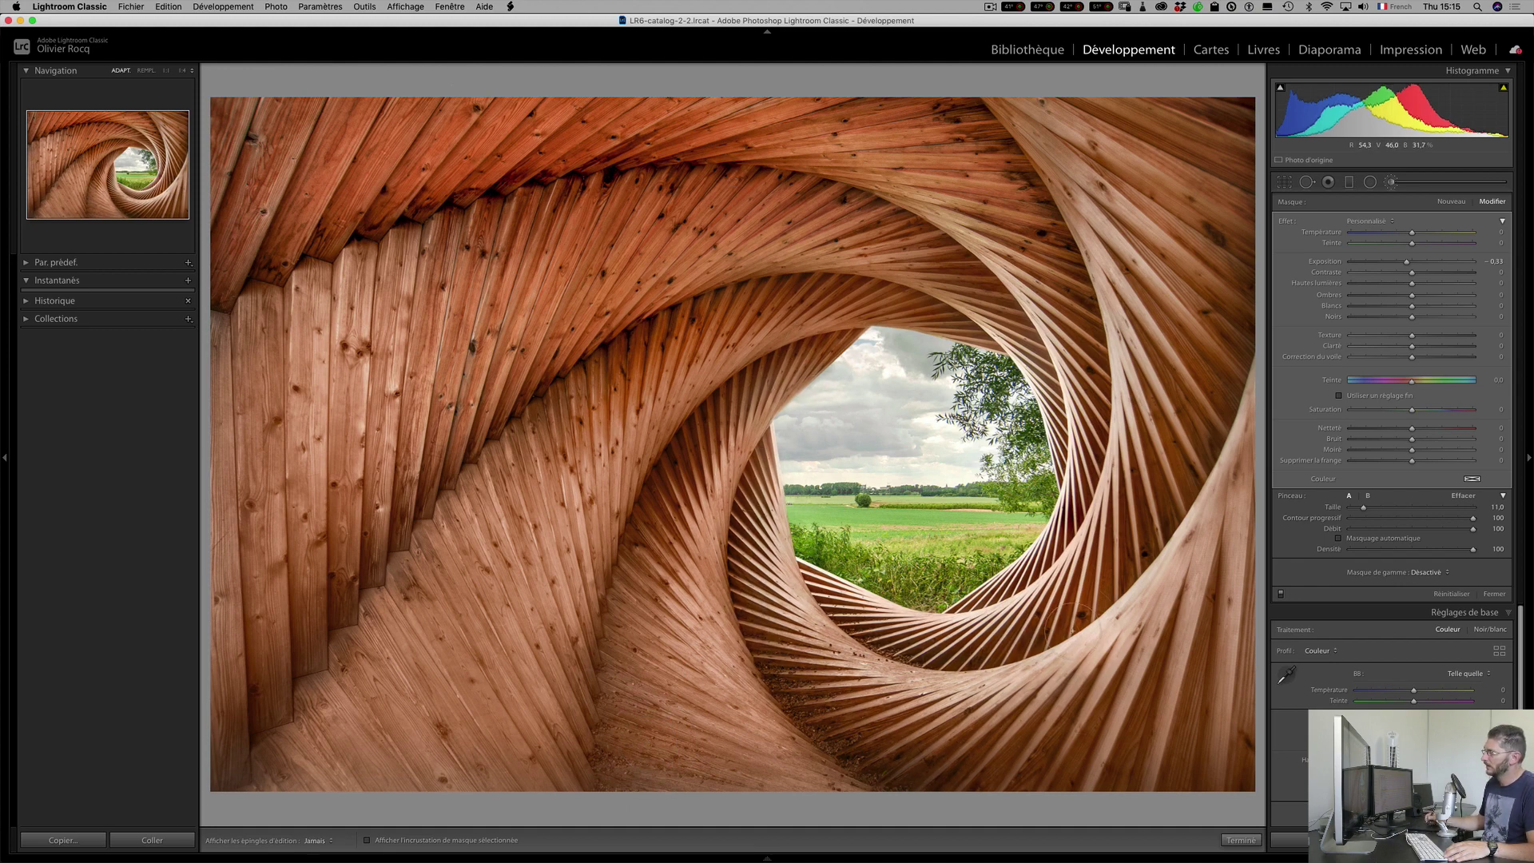
key("h")
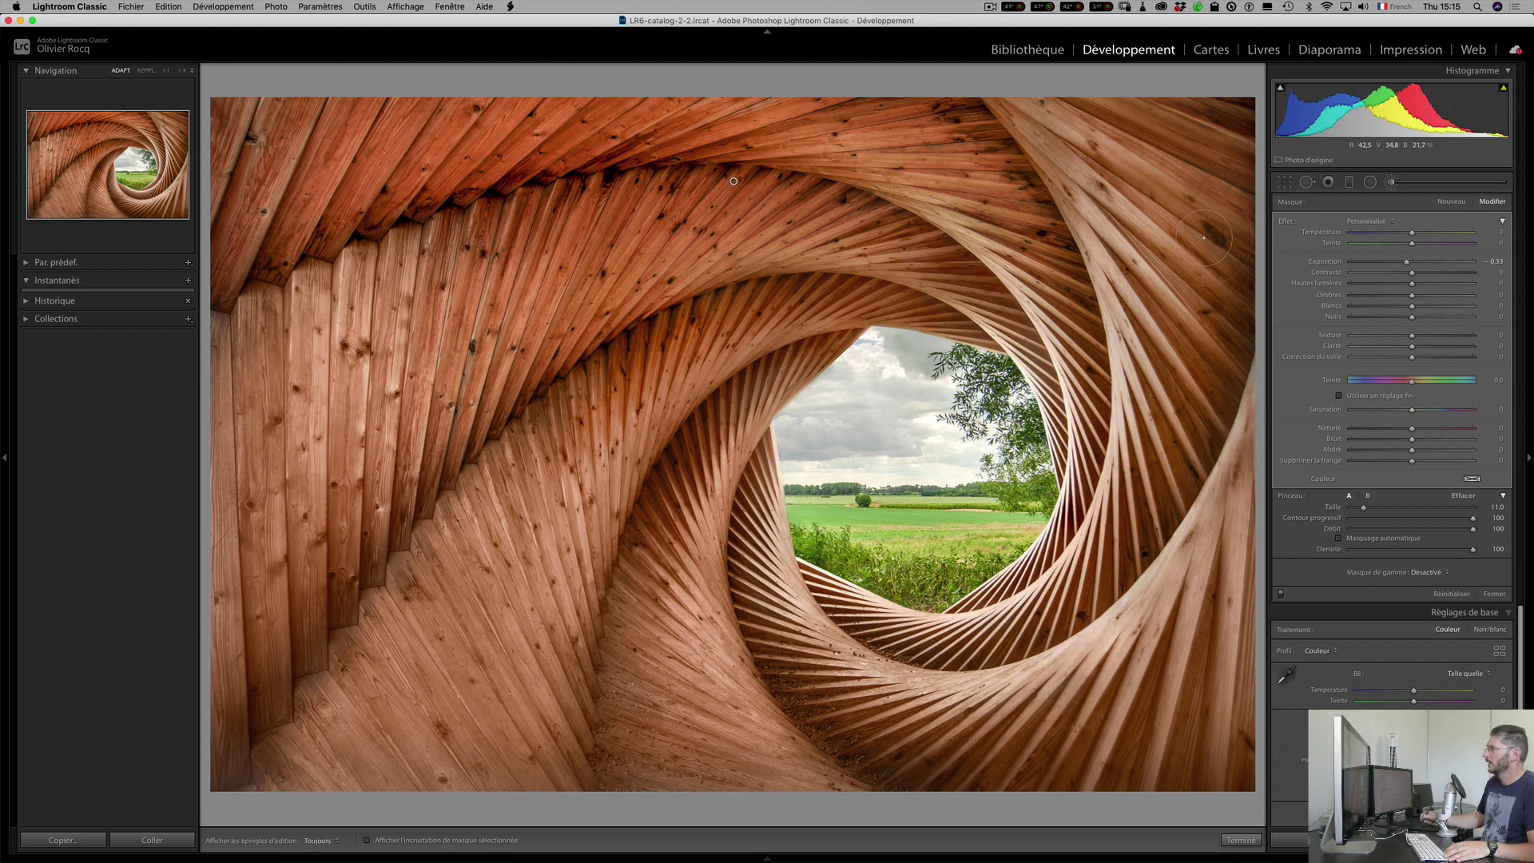
key("h")
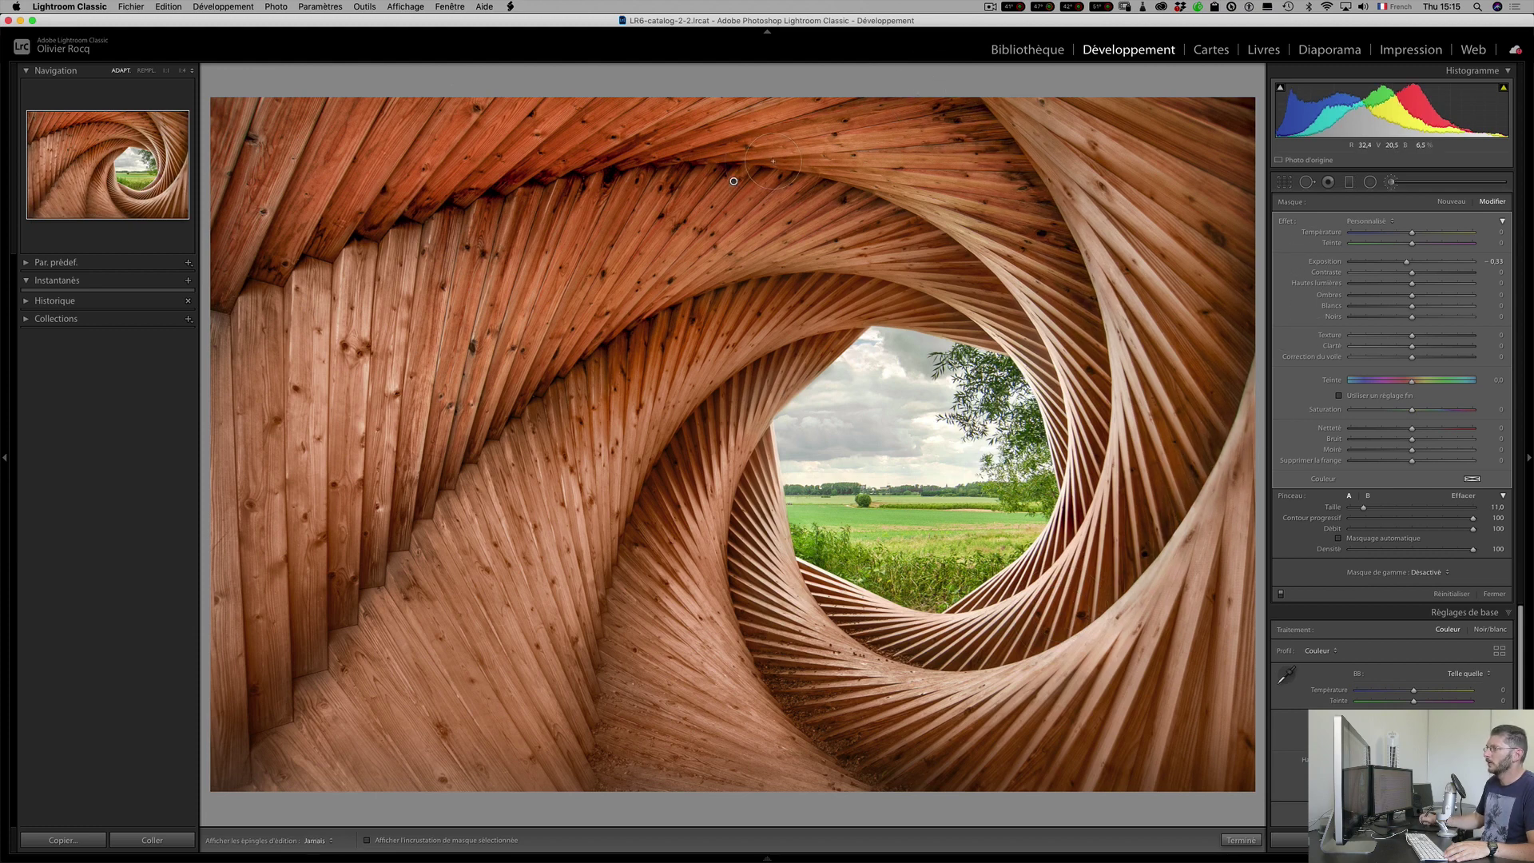
key("h")
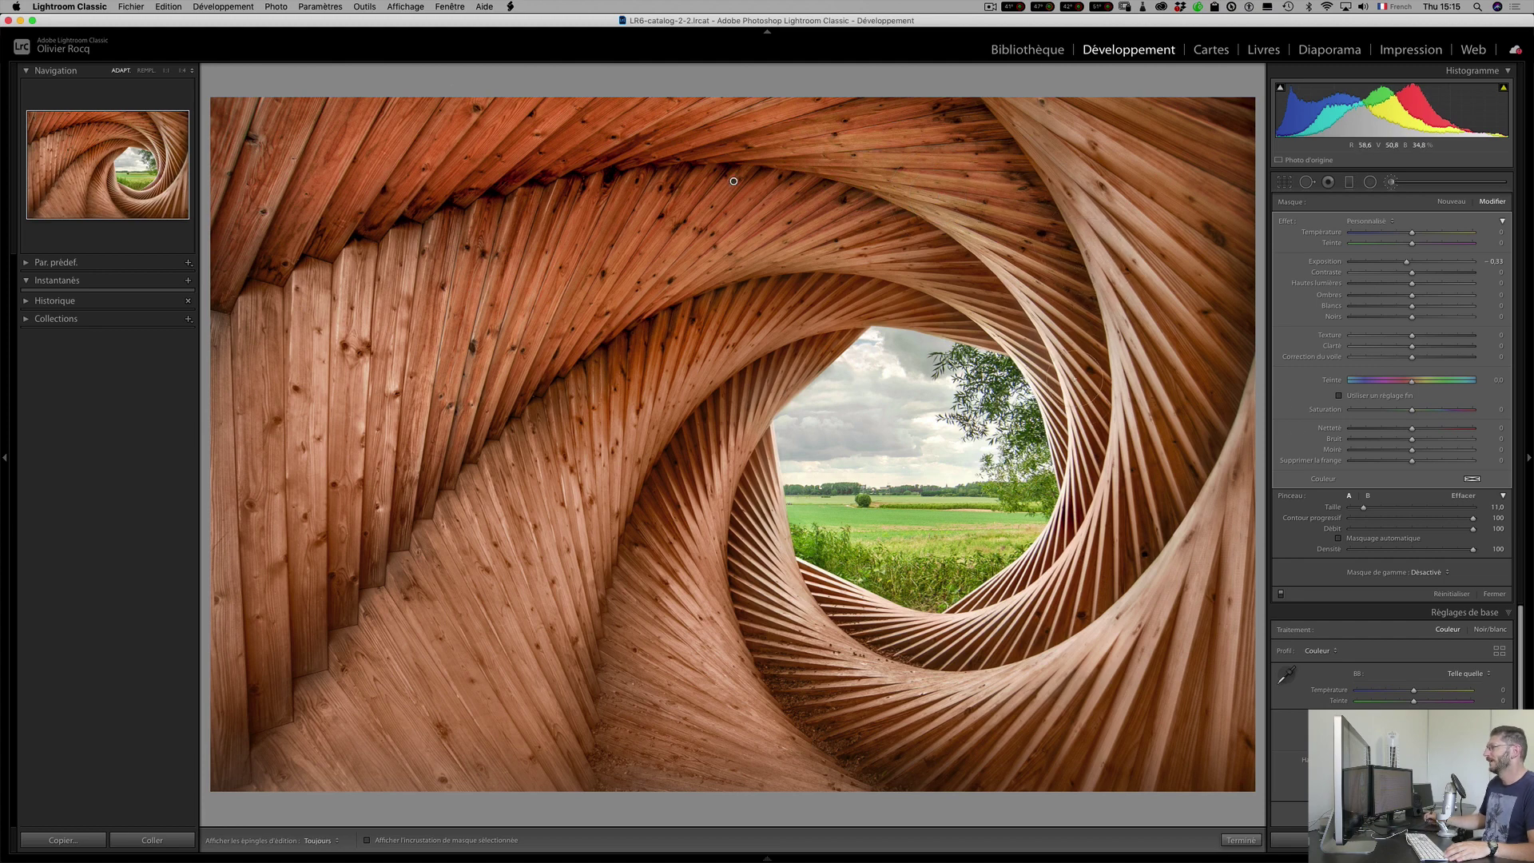
Create a new brush mask with Exposure 0.33 and paint it on the wood planks beside the inner fold.
key("ctrl")
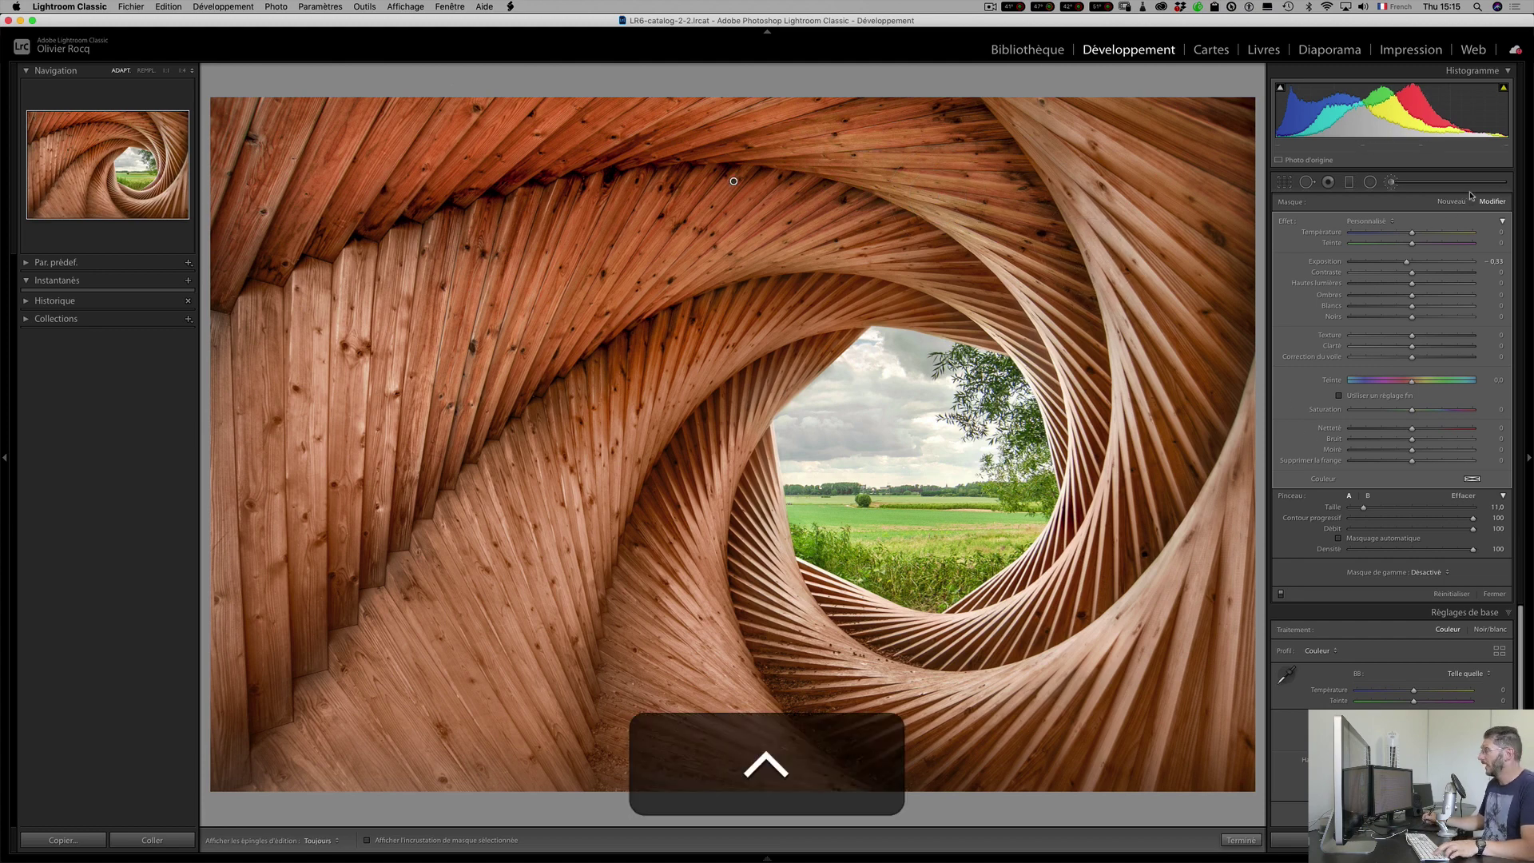
key("ctrl+q")
key("ctrl+less")
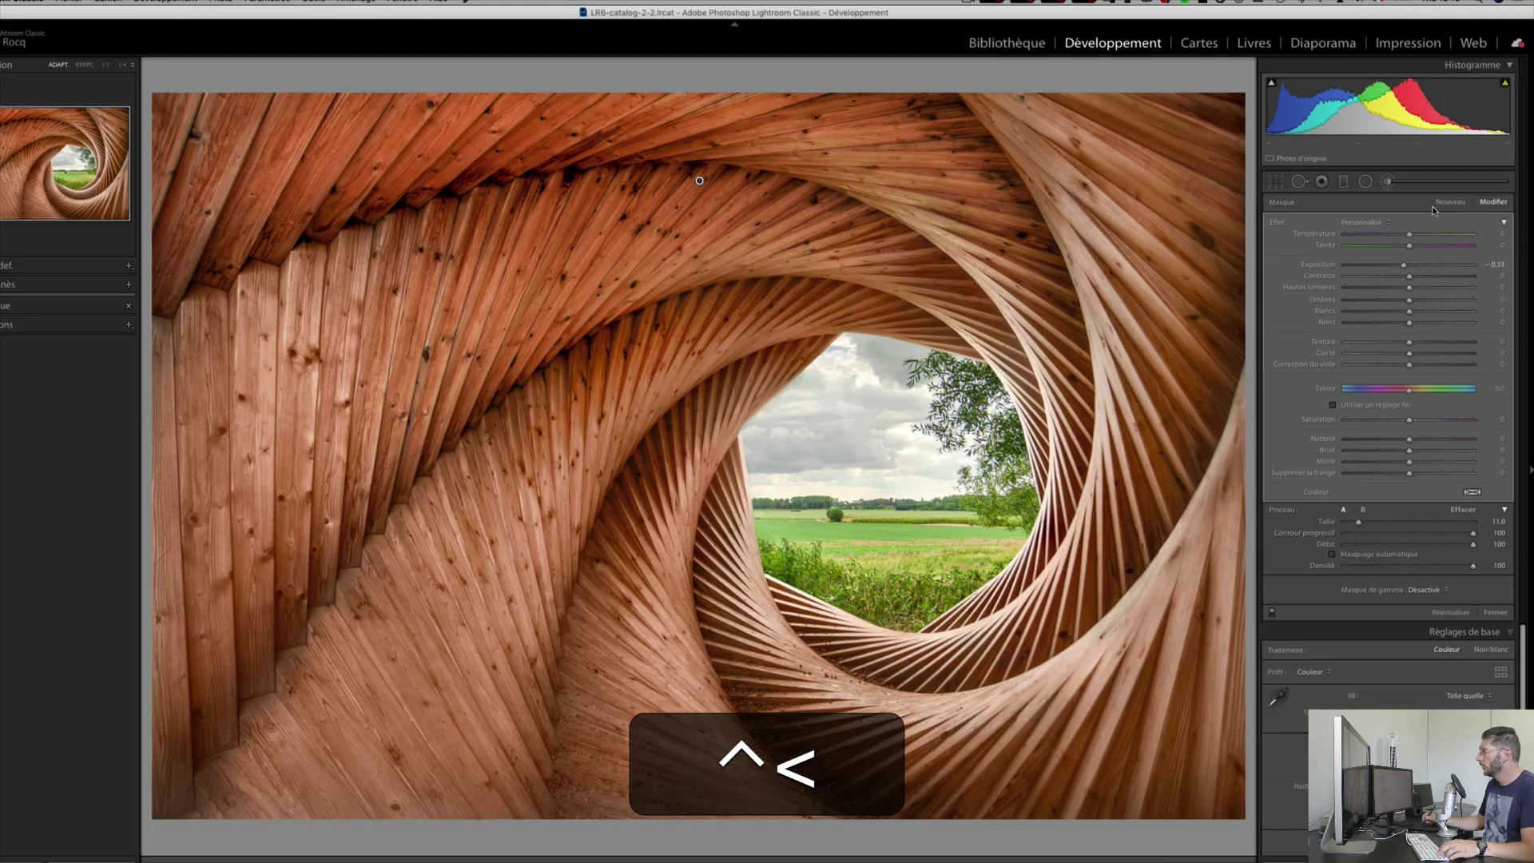
left_click(1447, 204)
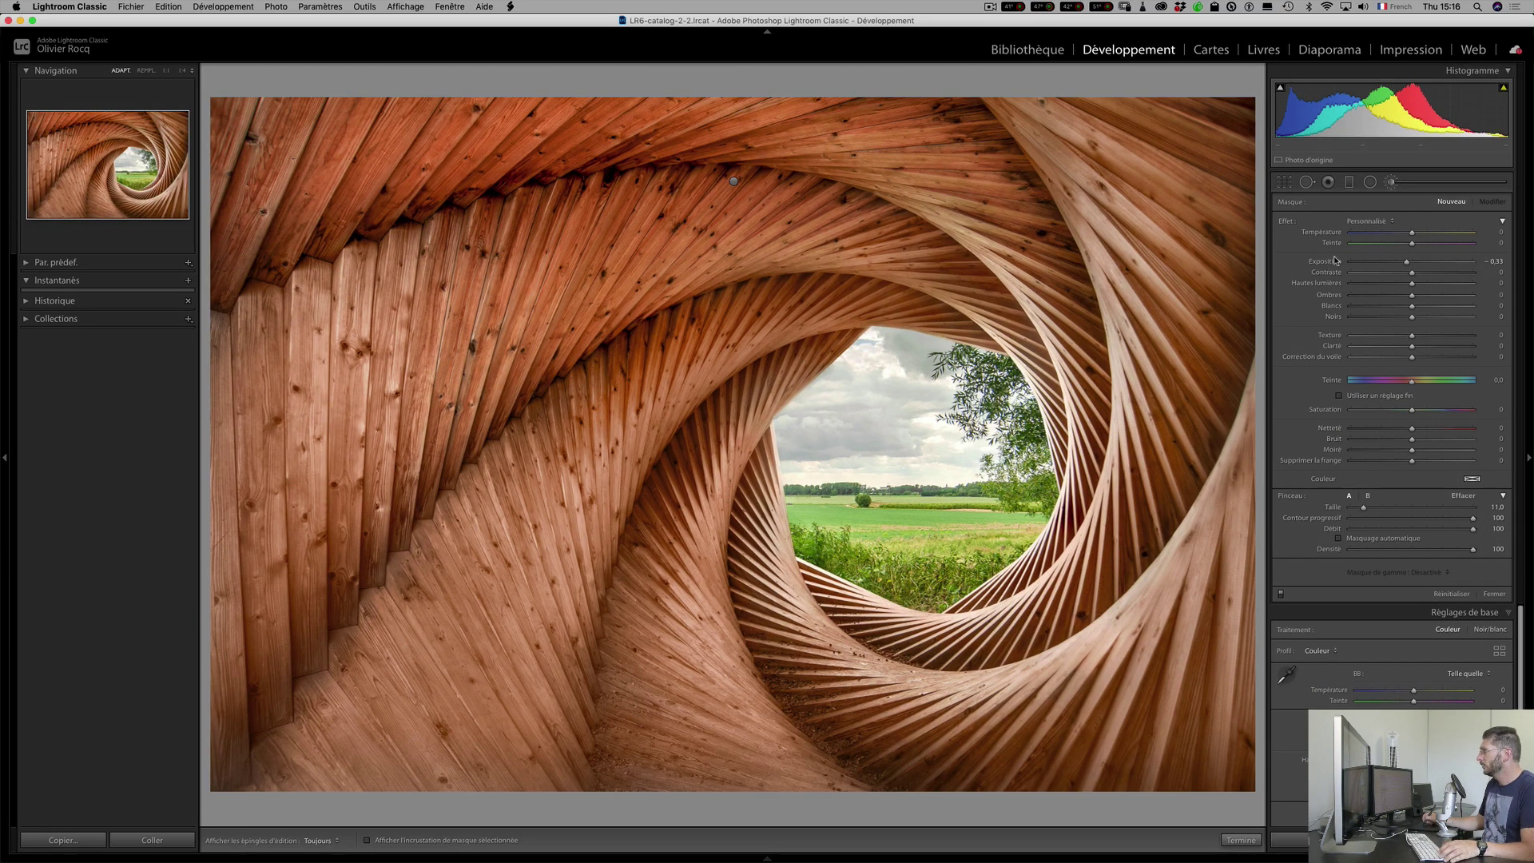
left_click(1491, 261)
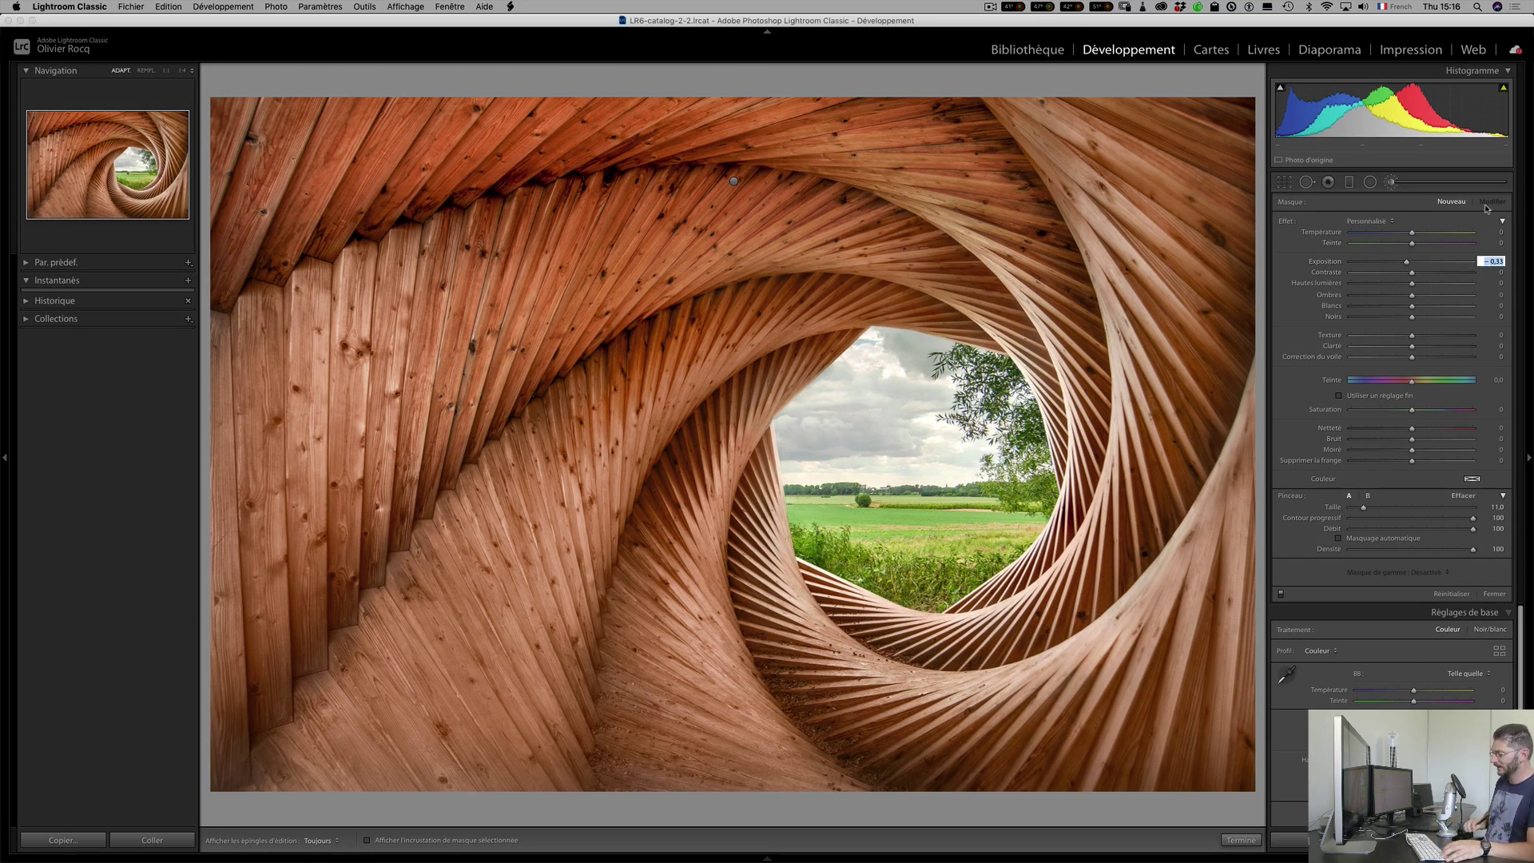
key("shift+Up")
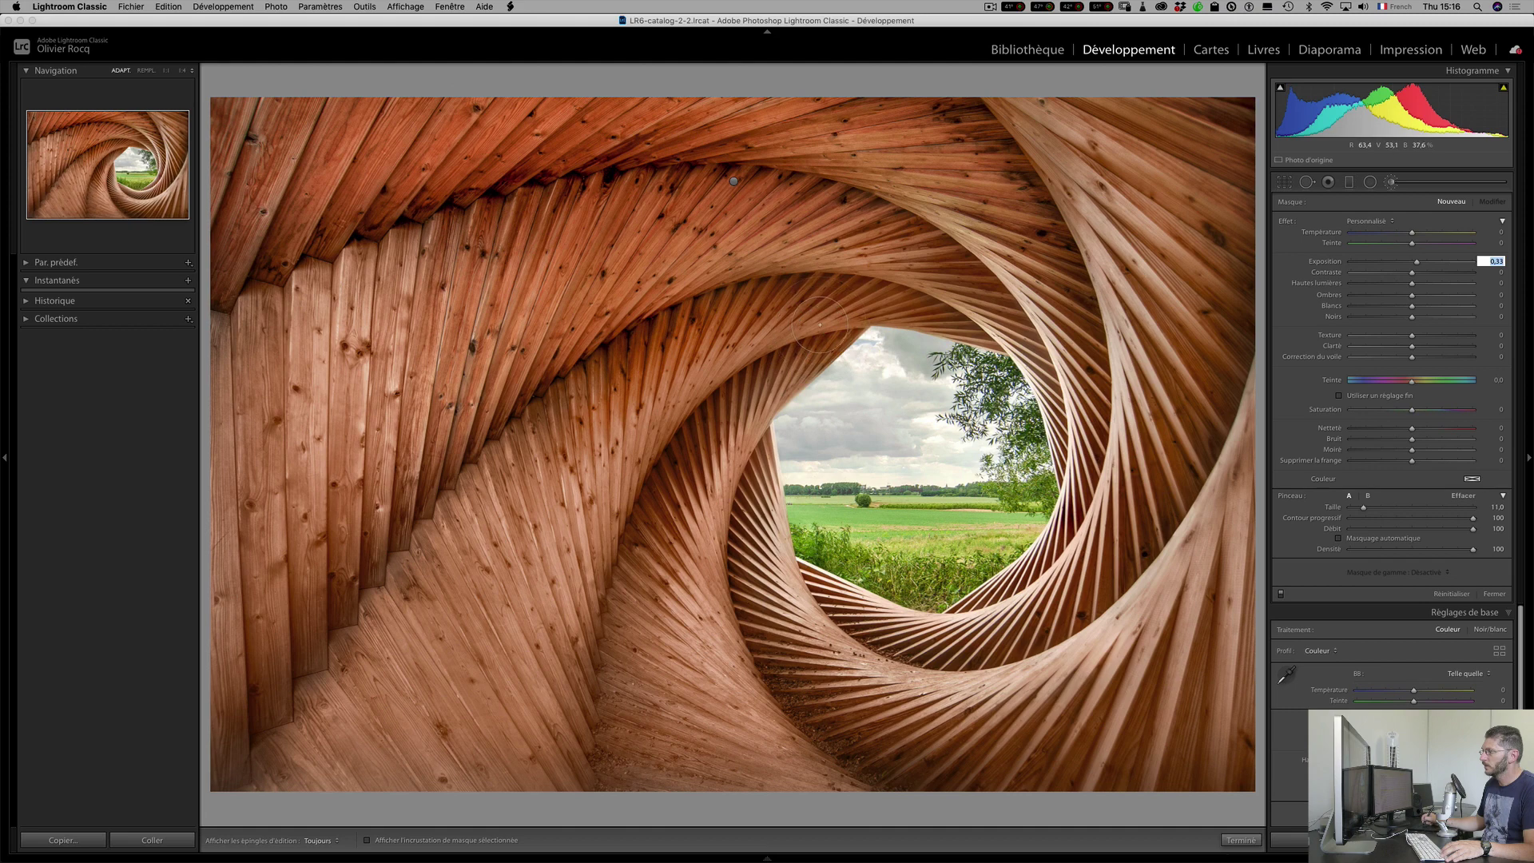
key("Return")
key("h")
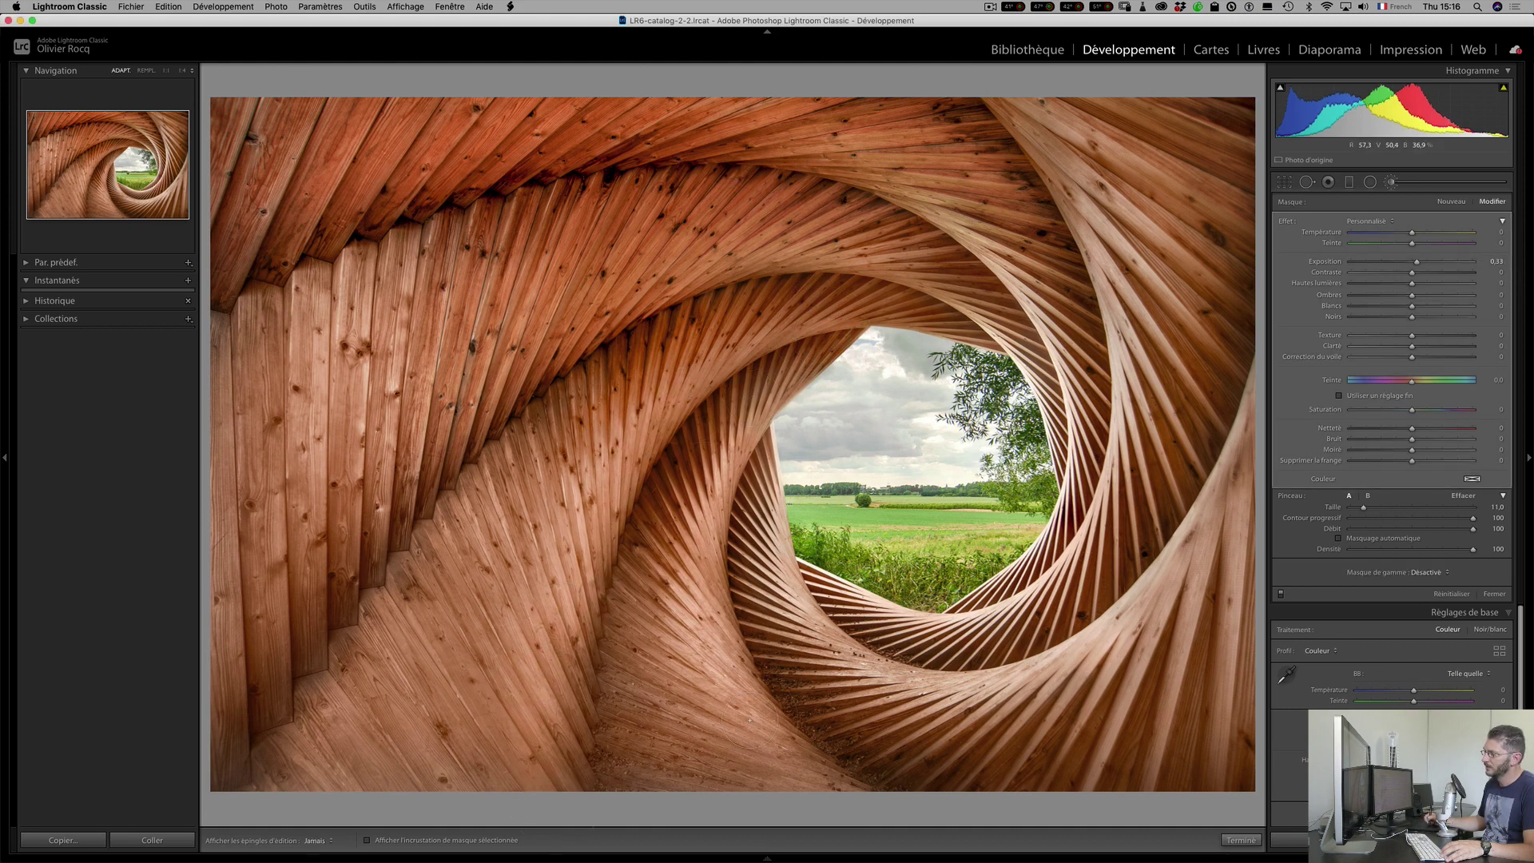
key("h")
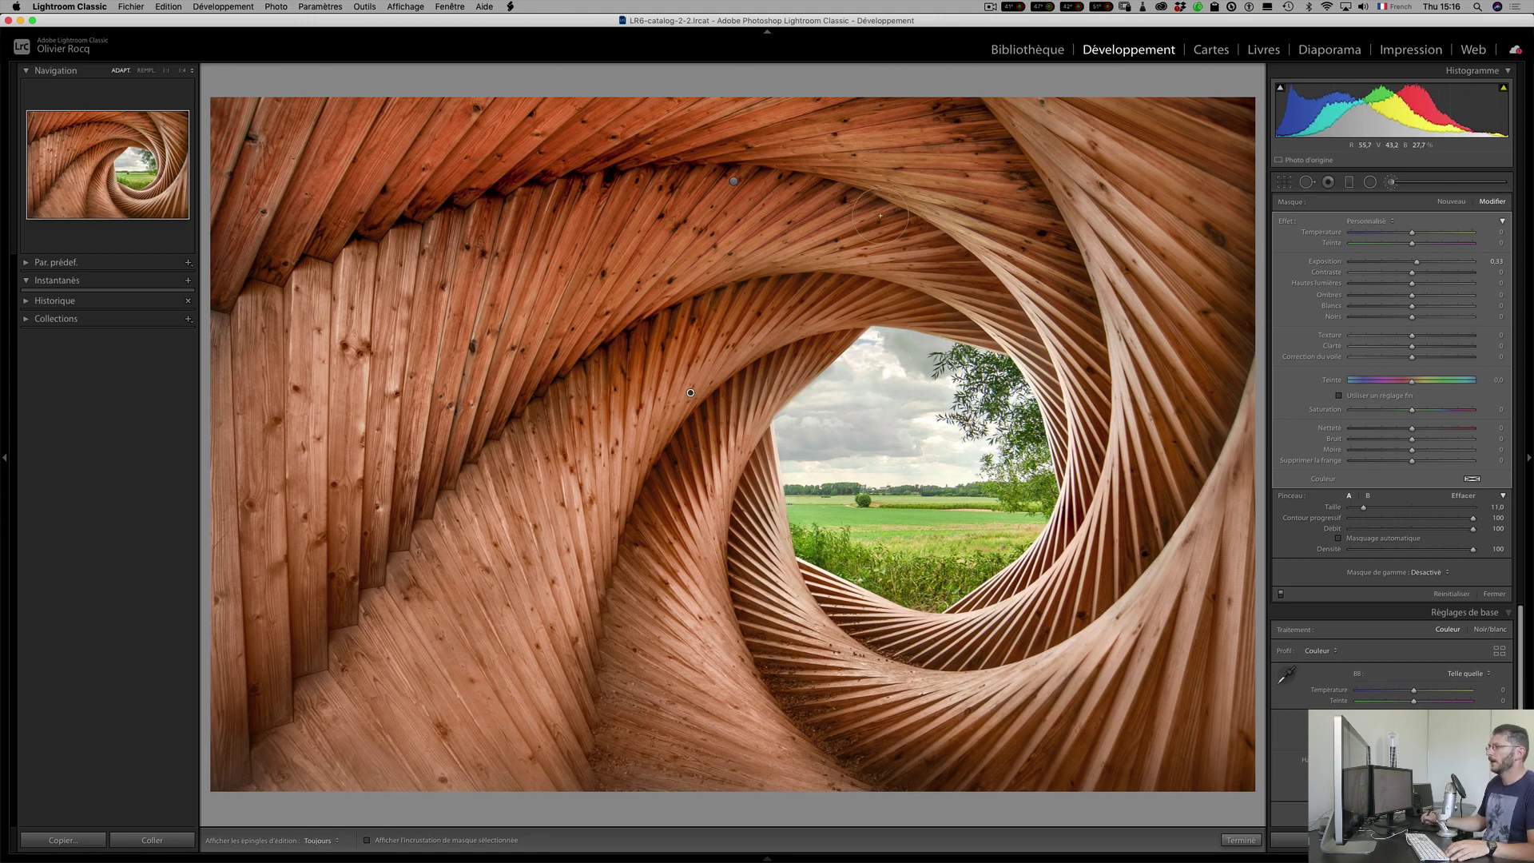
Try an extra brightening stroke down the planks right of the opening, undo it, and toggle the edit pins.
mouse_move(1077, 172)
left_mouse_down()
mouse_move(1115, 212)
mouse_move(1125, 563)
left_mouse_up()
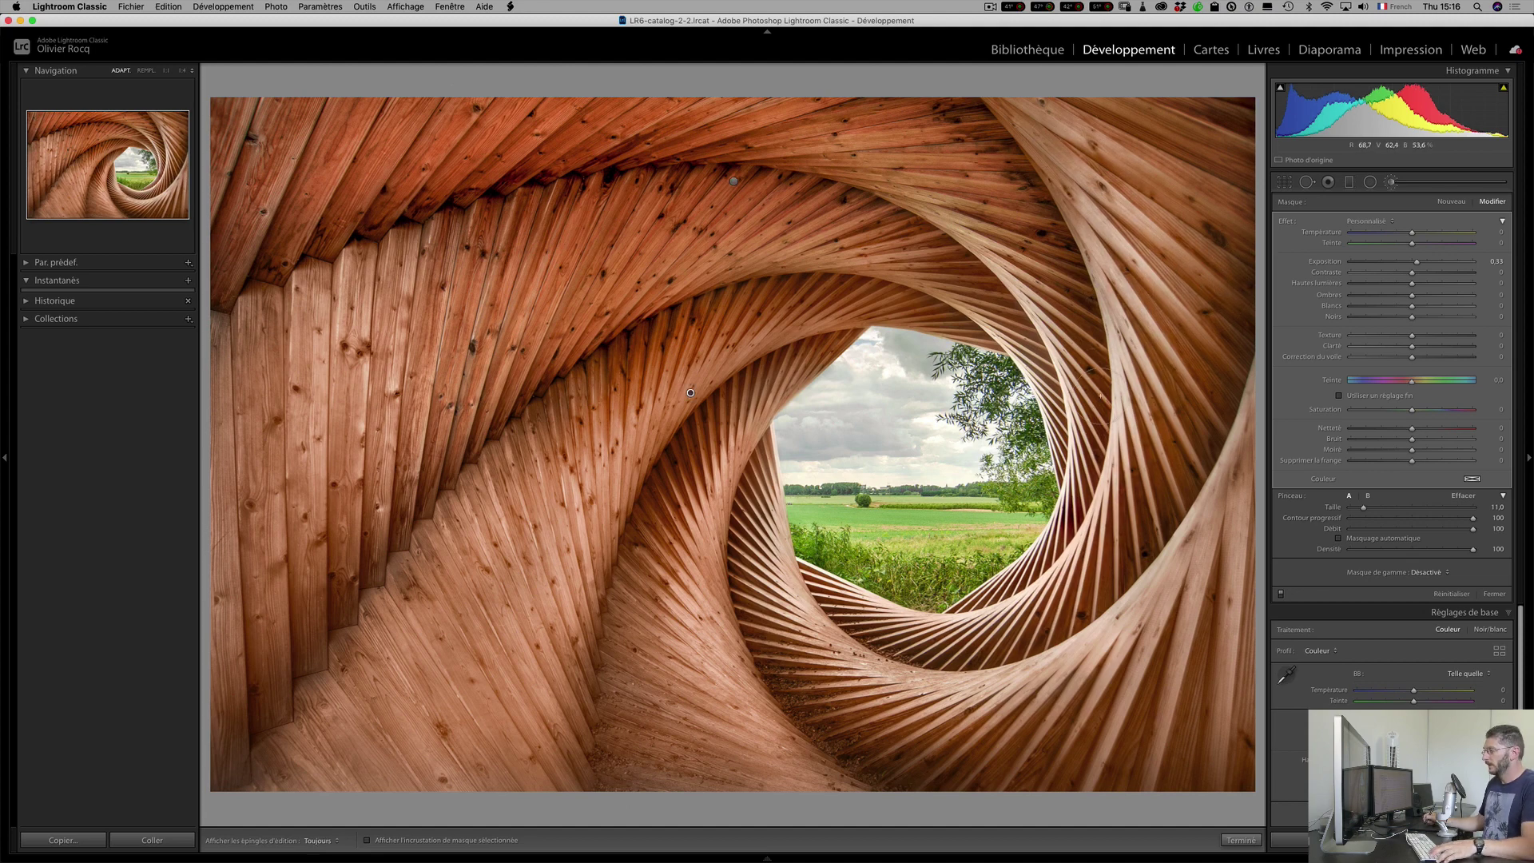
key("super+z")
key("h")
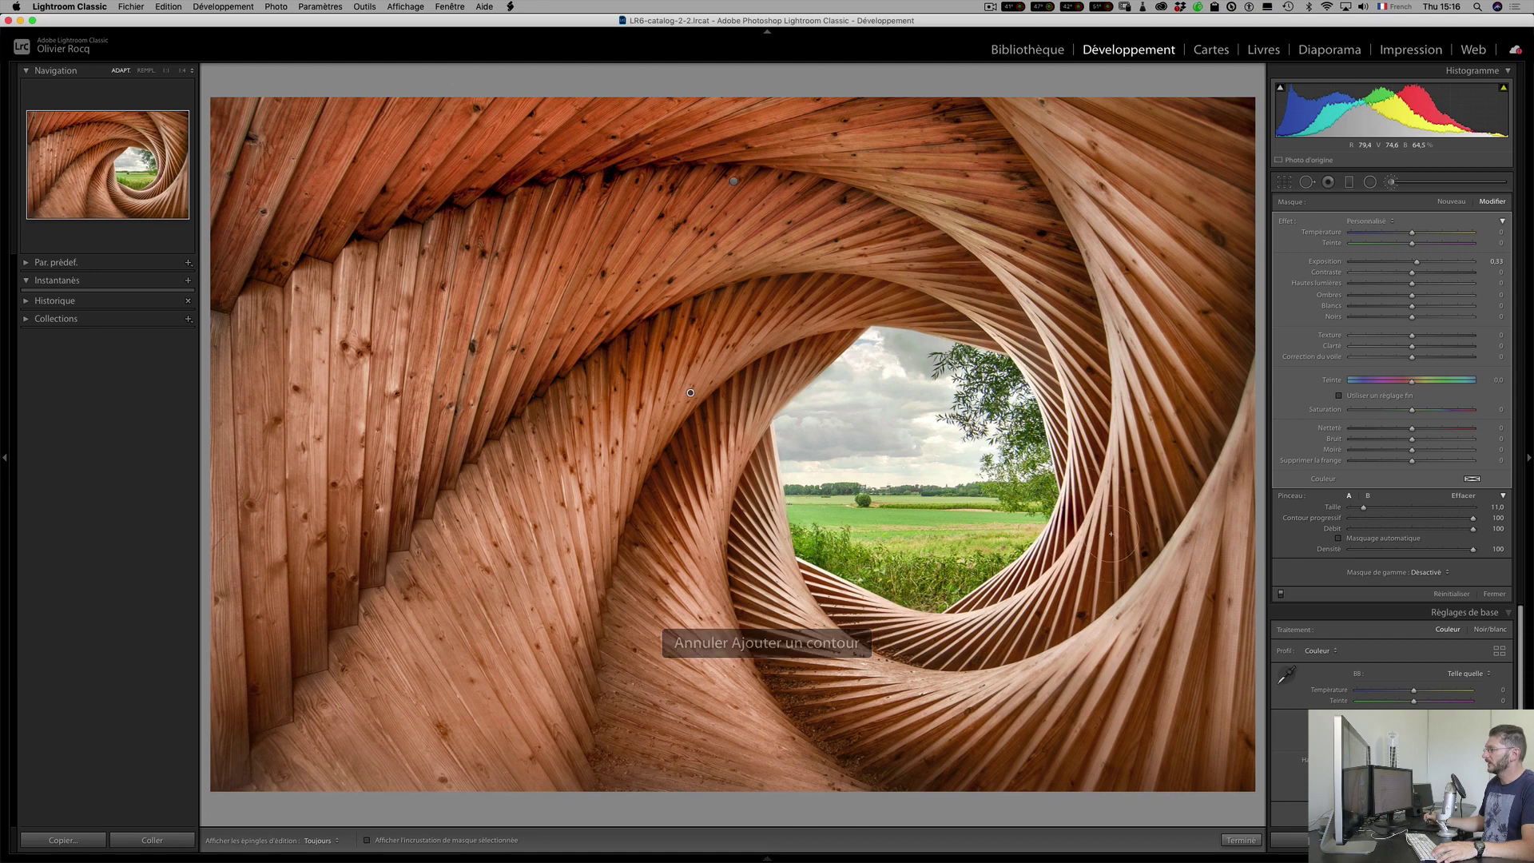
key("h")
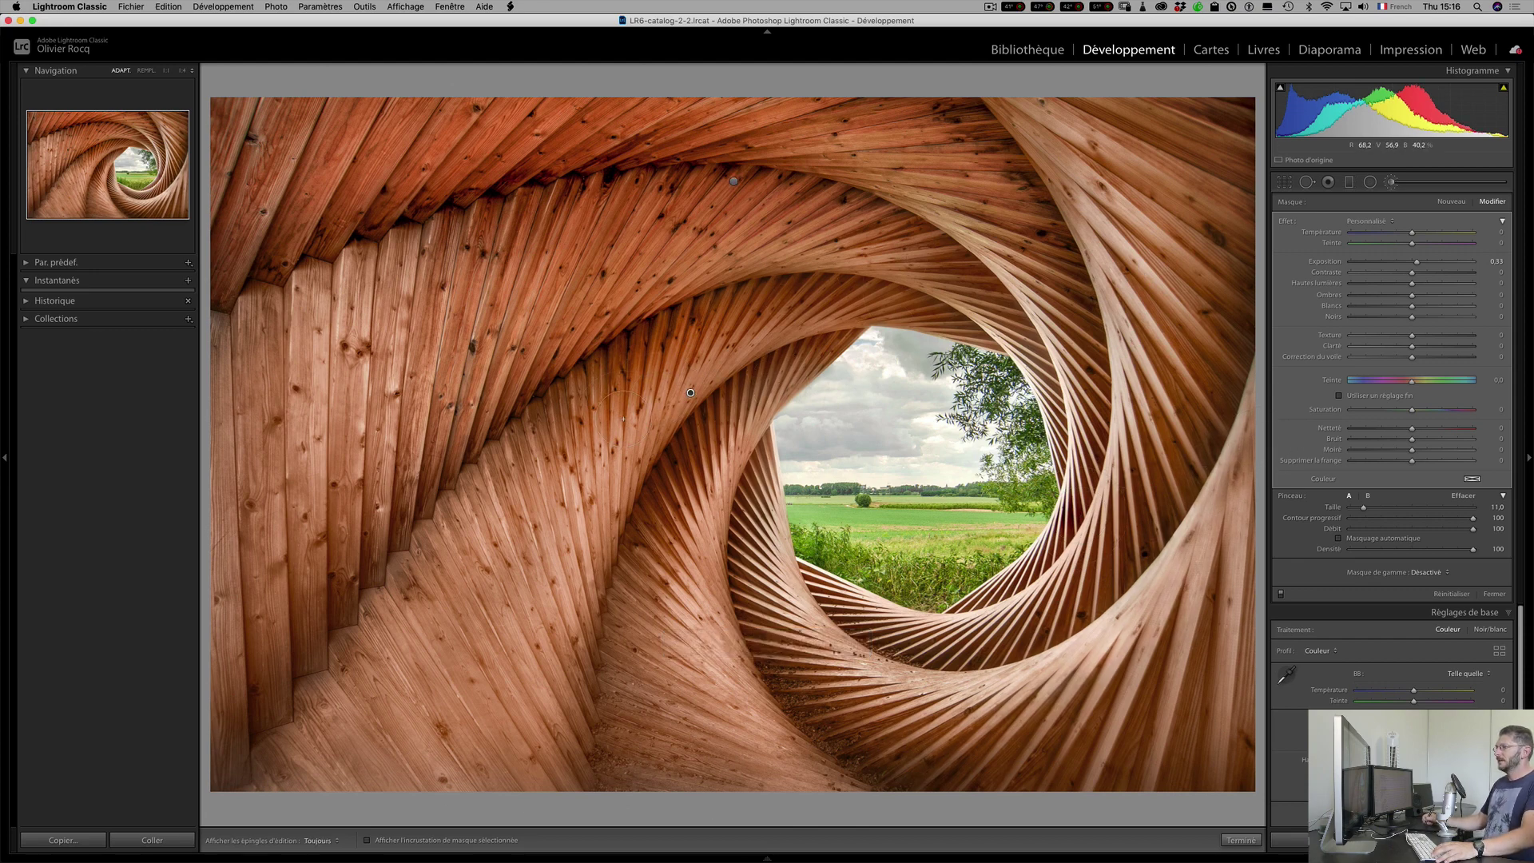
key("h")
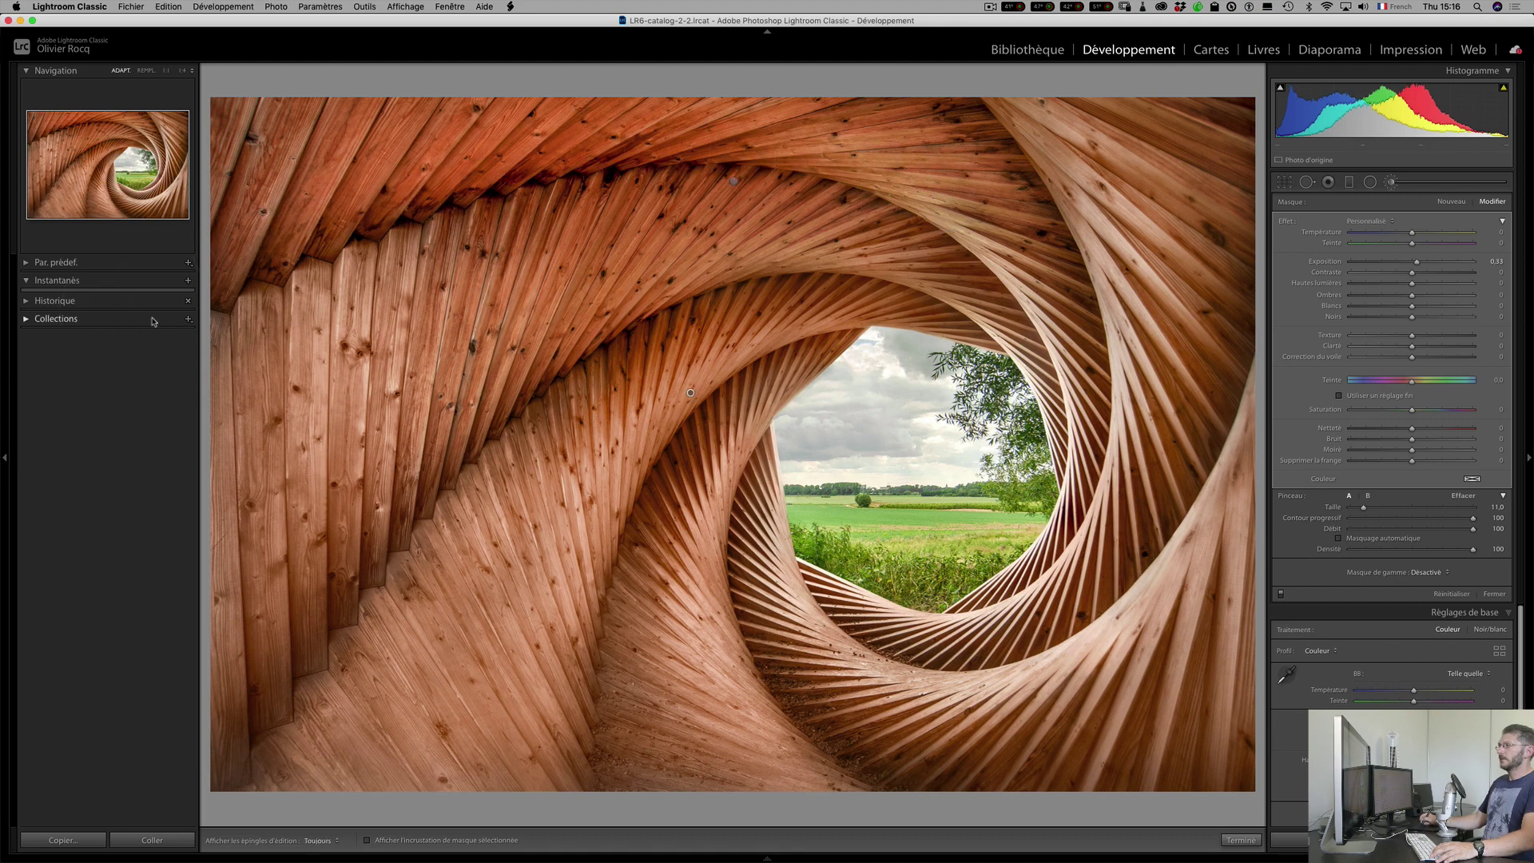
Undo the last brightening strokes, set the brush size to 18.6, and check the photo with the edit pins hidden.
key("super+z")
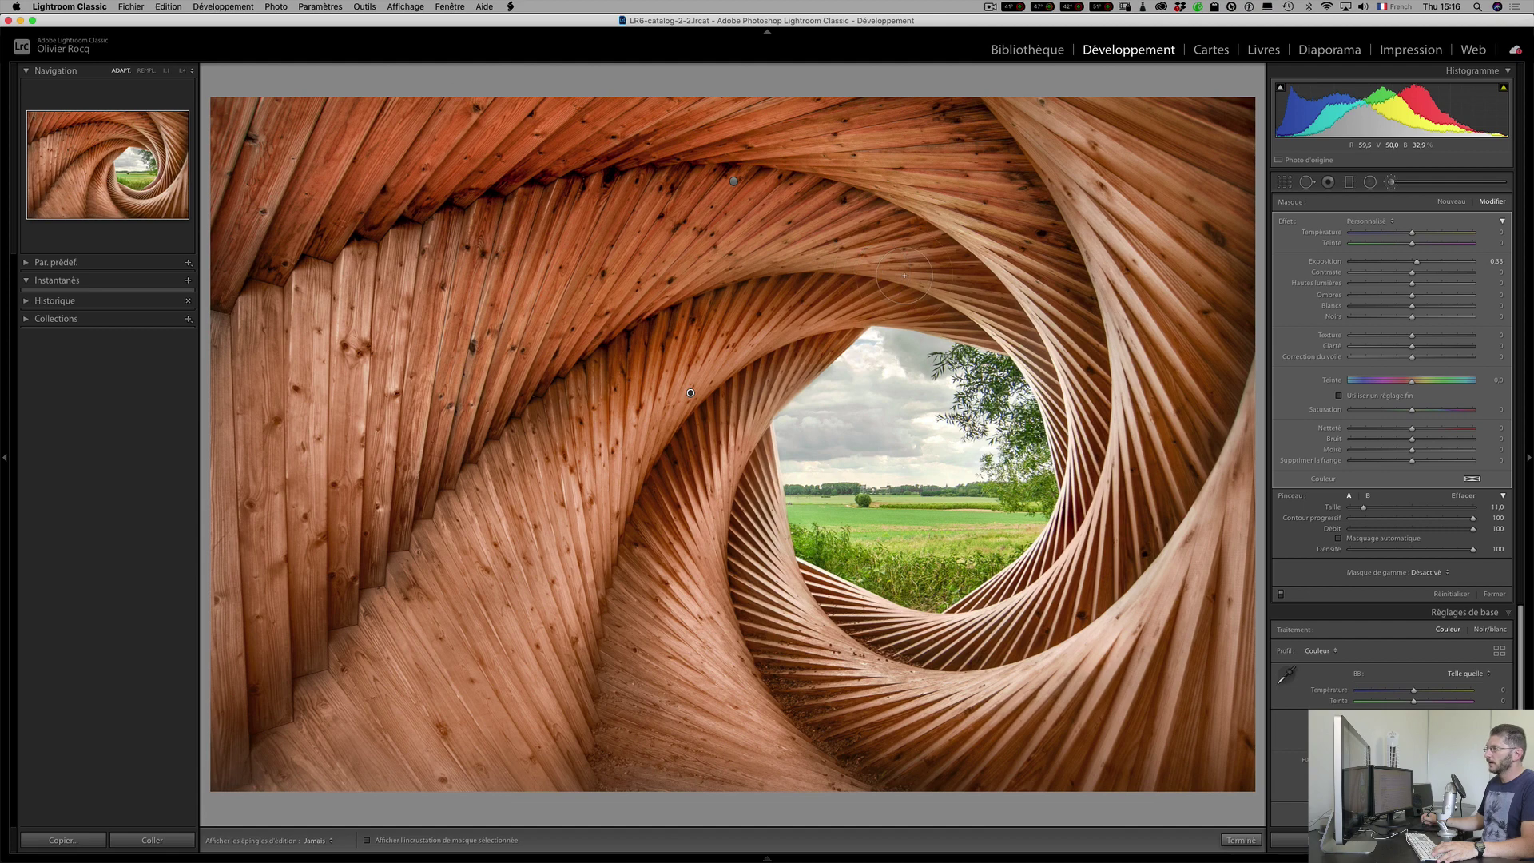
key("h")
key("h")
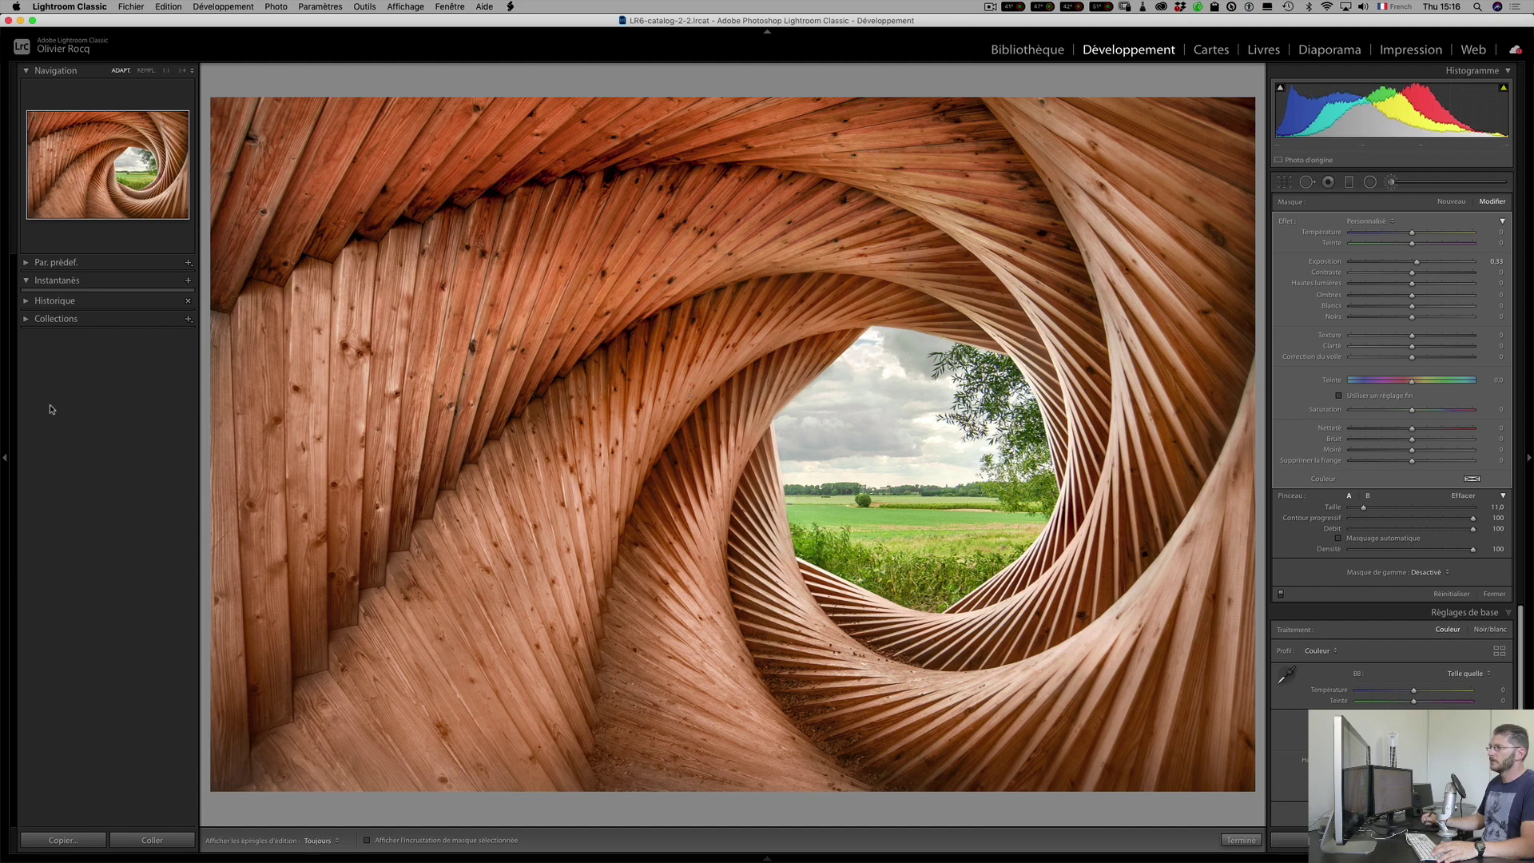
key("super+z")
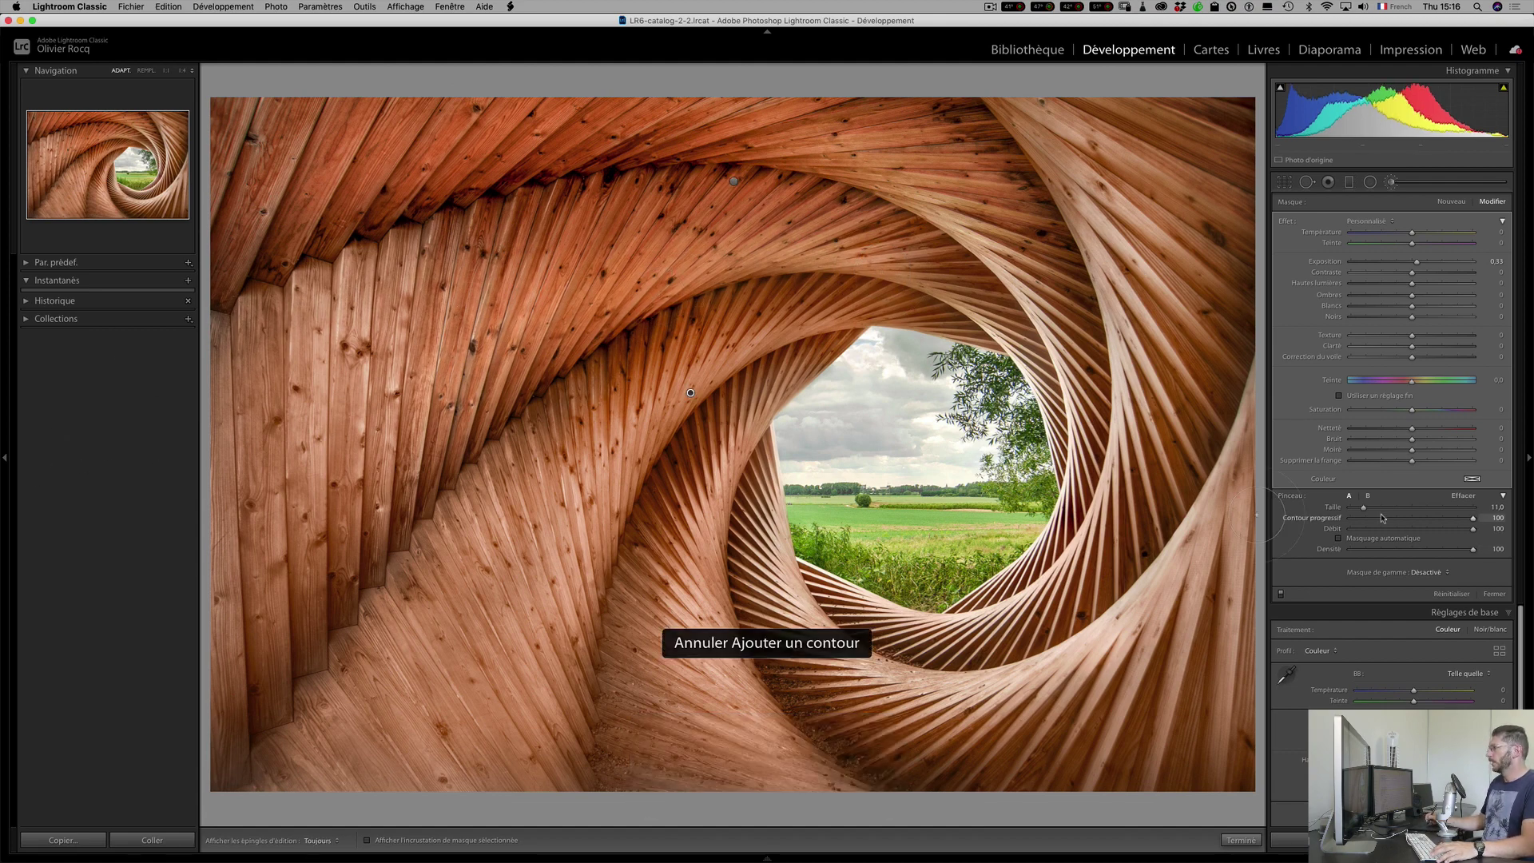
left_click_drag(1364, 508, 1373, 508)
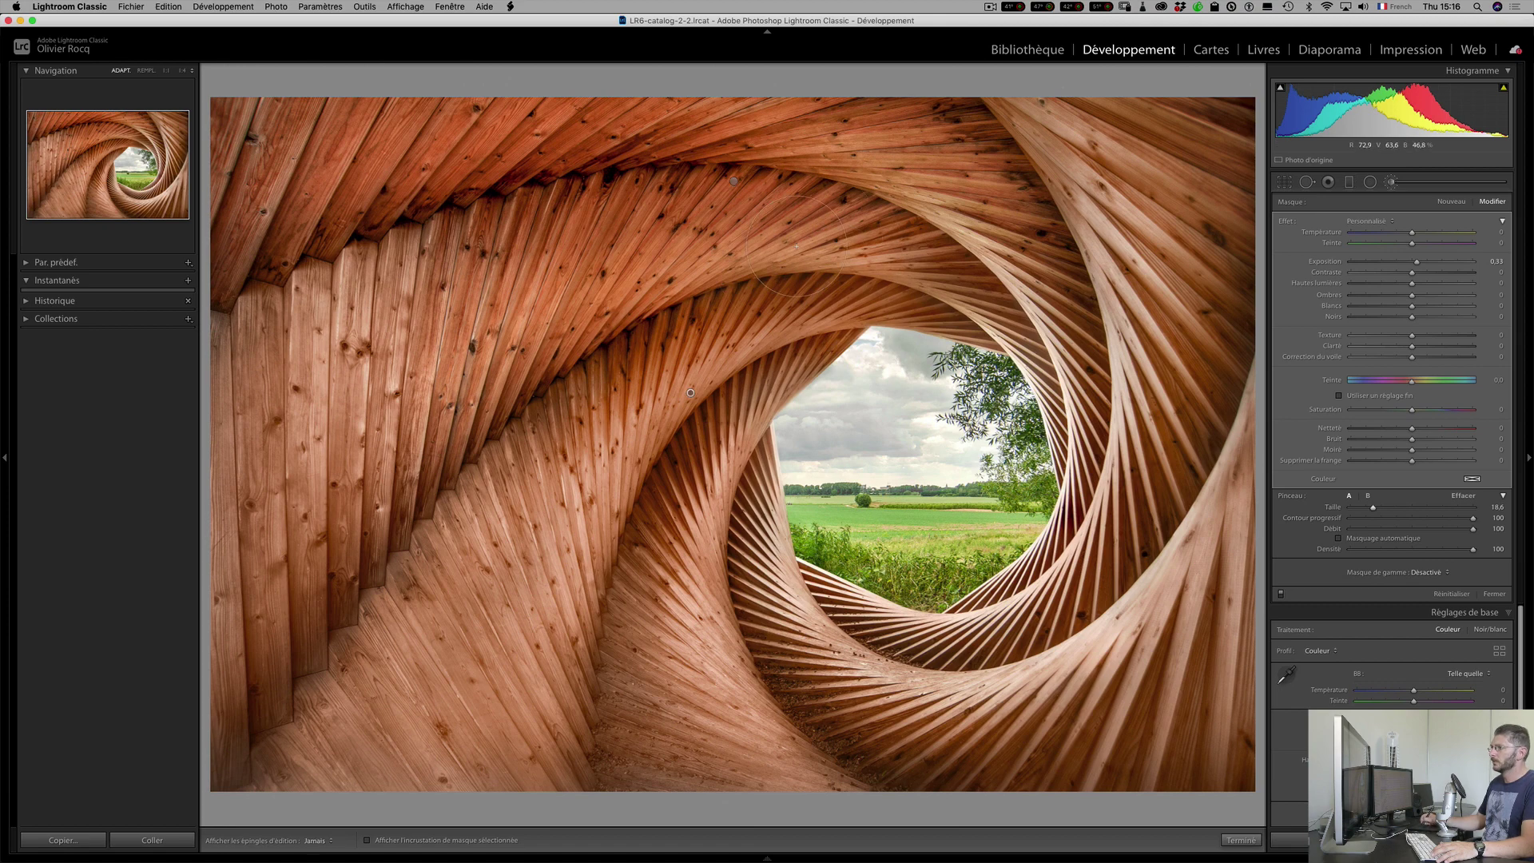
key("h")
key("h")
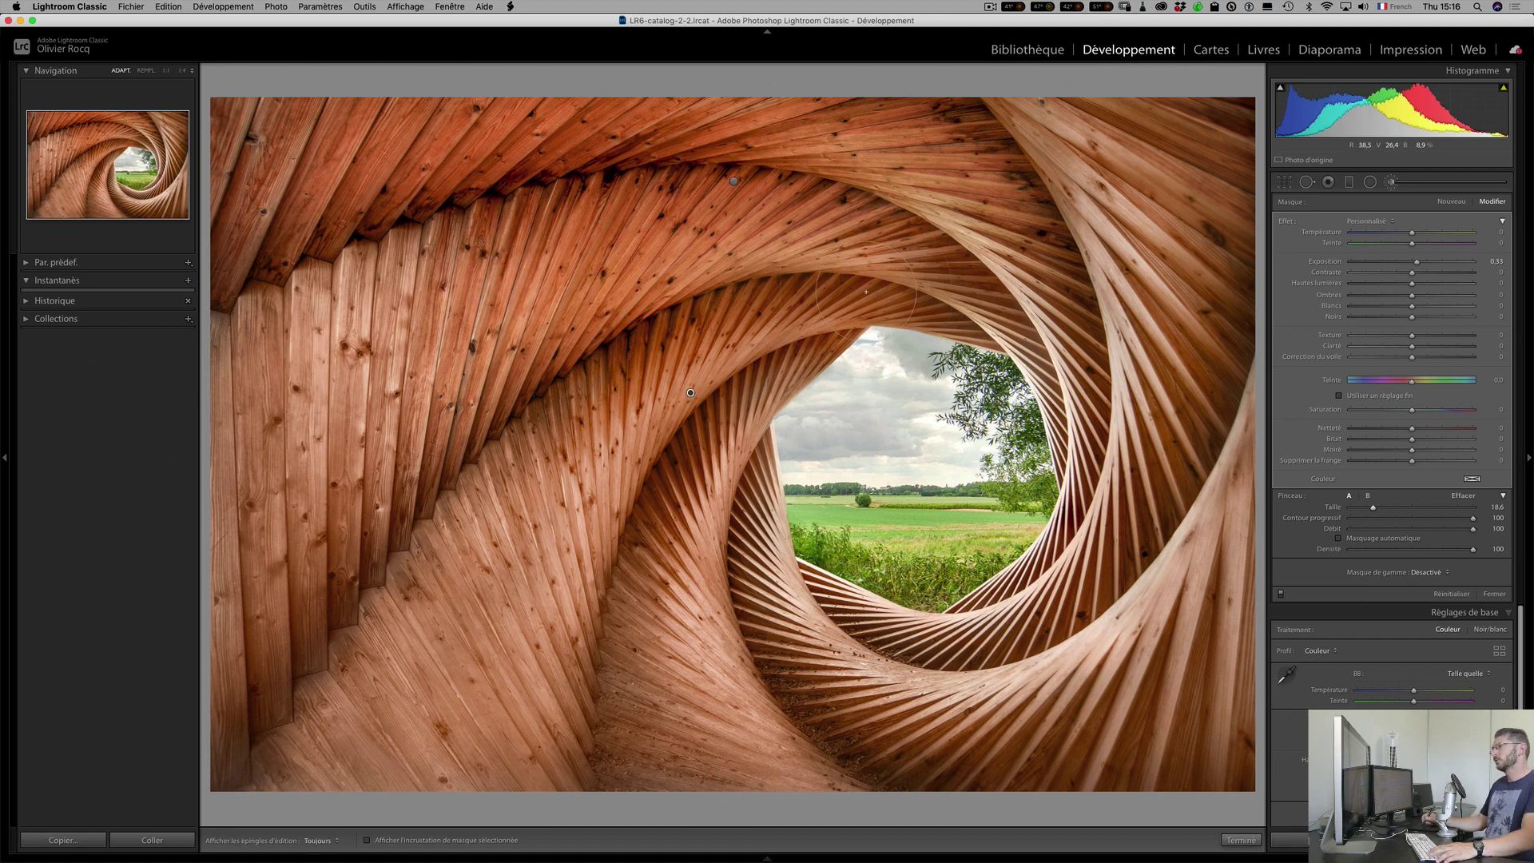
Compare the spiral photo with the brush adjustments switched off and on.
left_click(1280, 595)
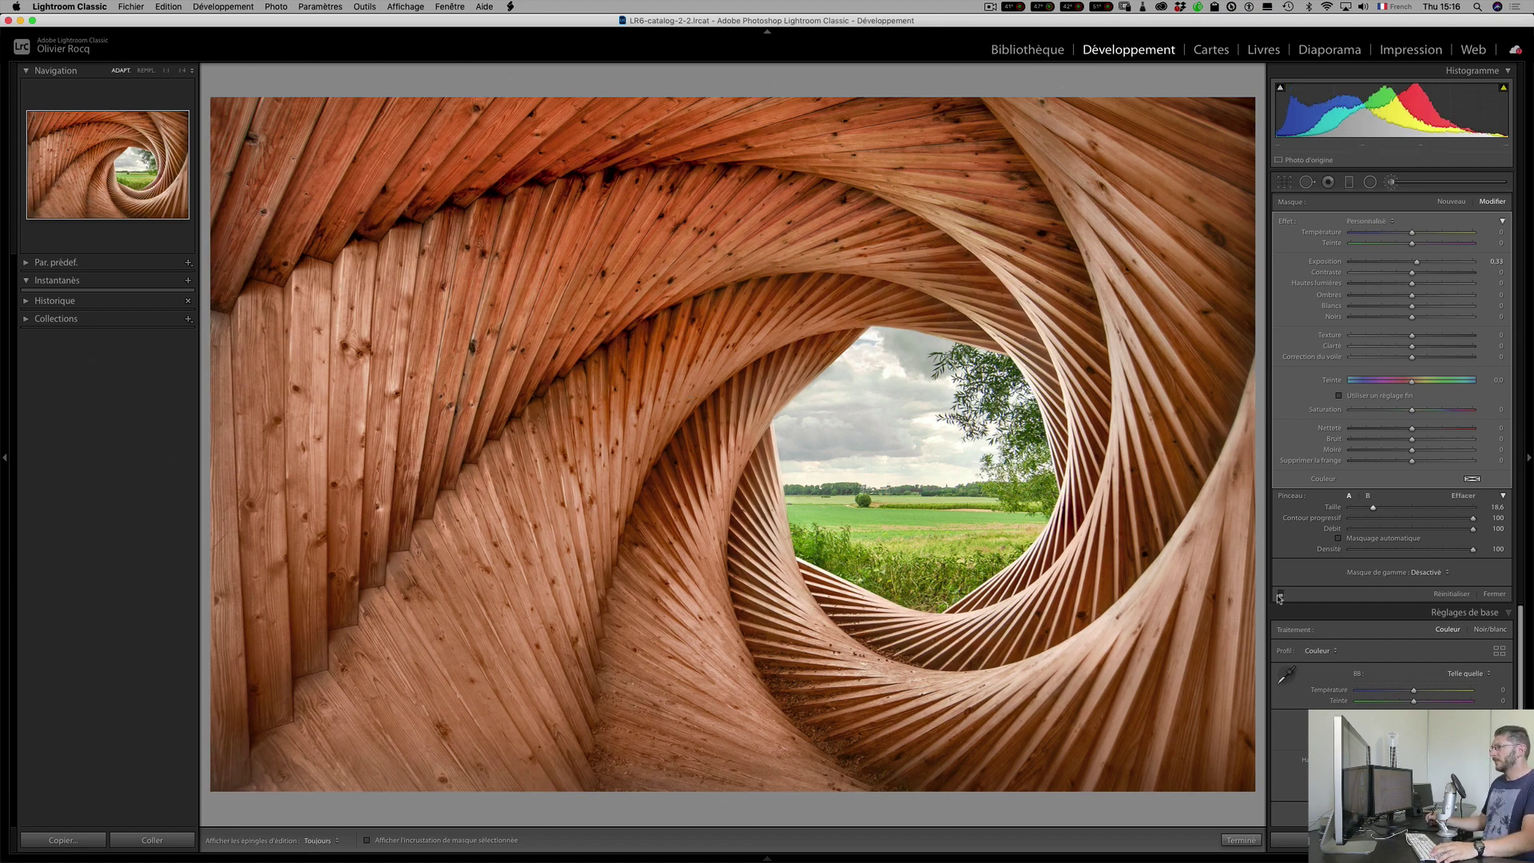
left_click(1281, 595)
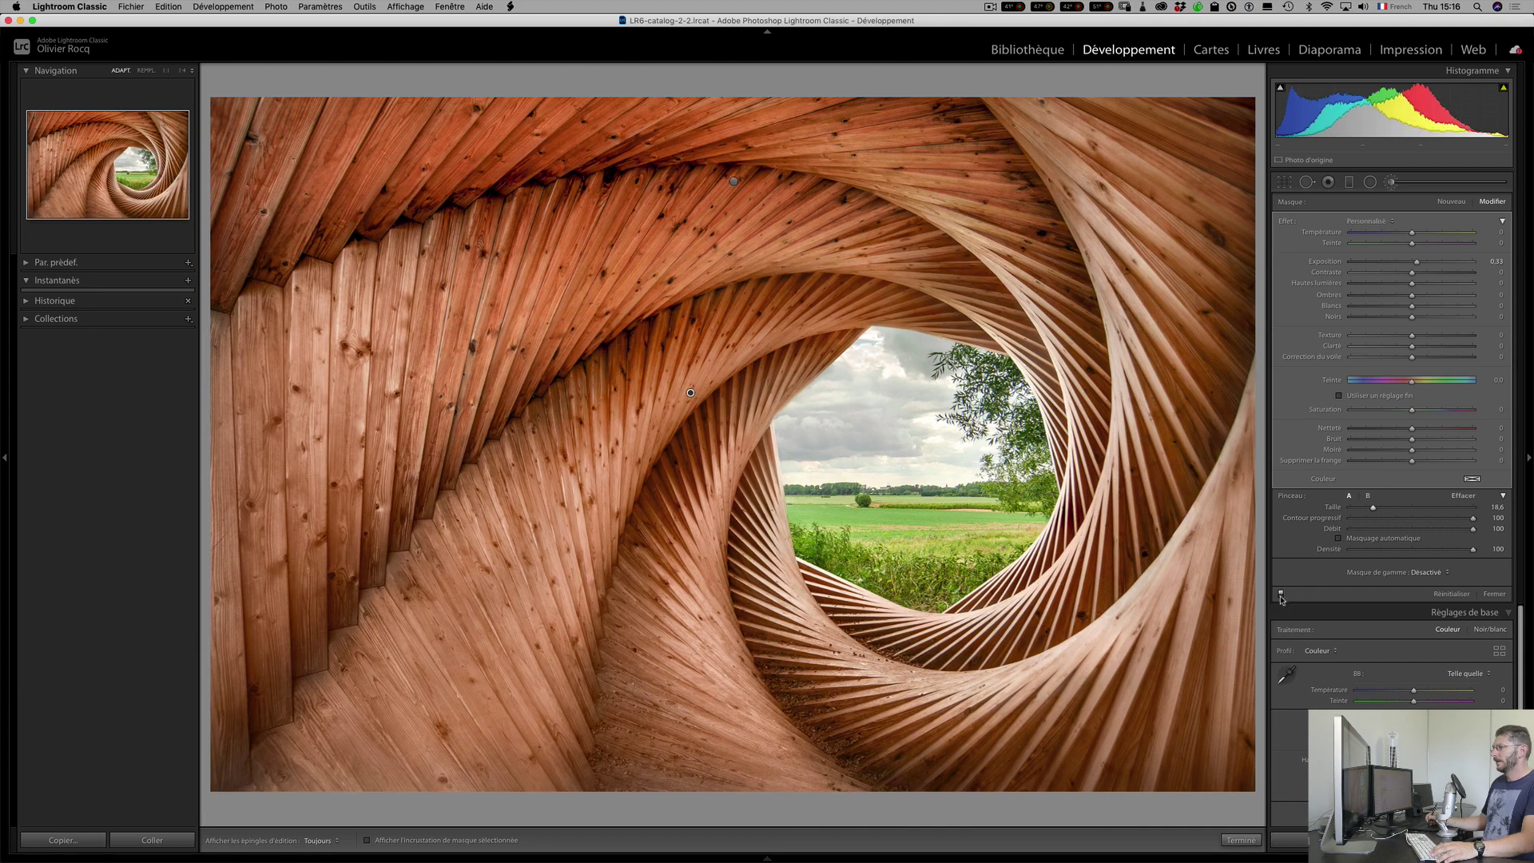
left_click(1280, 595)
left_click(1280, 595)
left_click(1279, 595)
left_click(1280, 596)
left_click(1281, 595)
left_click(1281, 595)
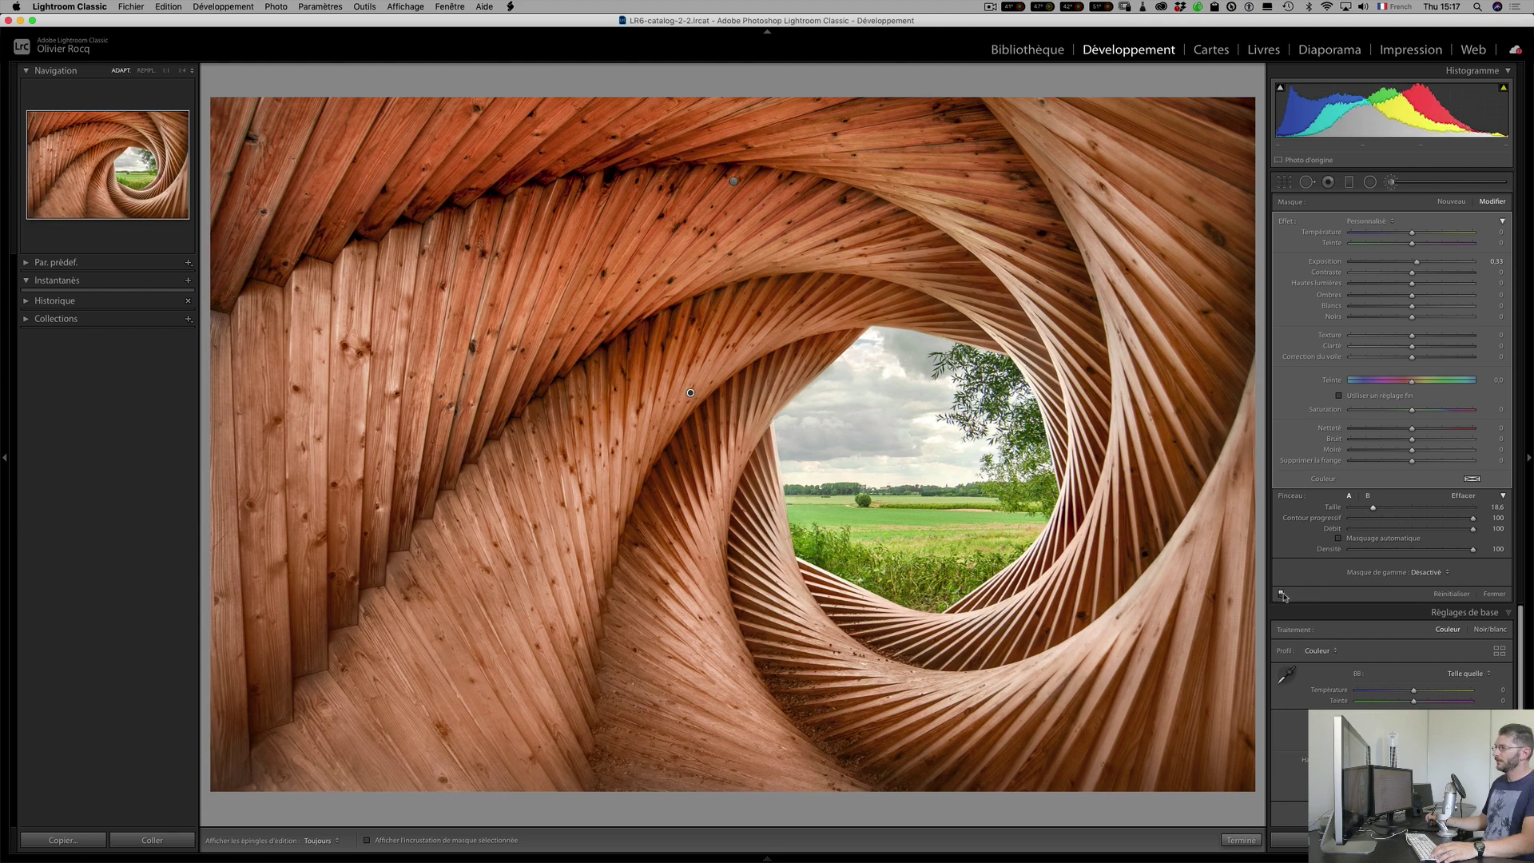
left_click(1280, 596)
left_click(1281, 595)
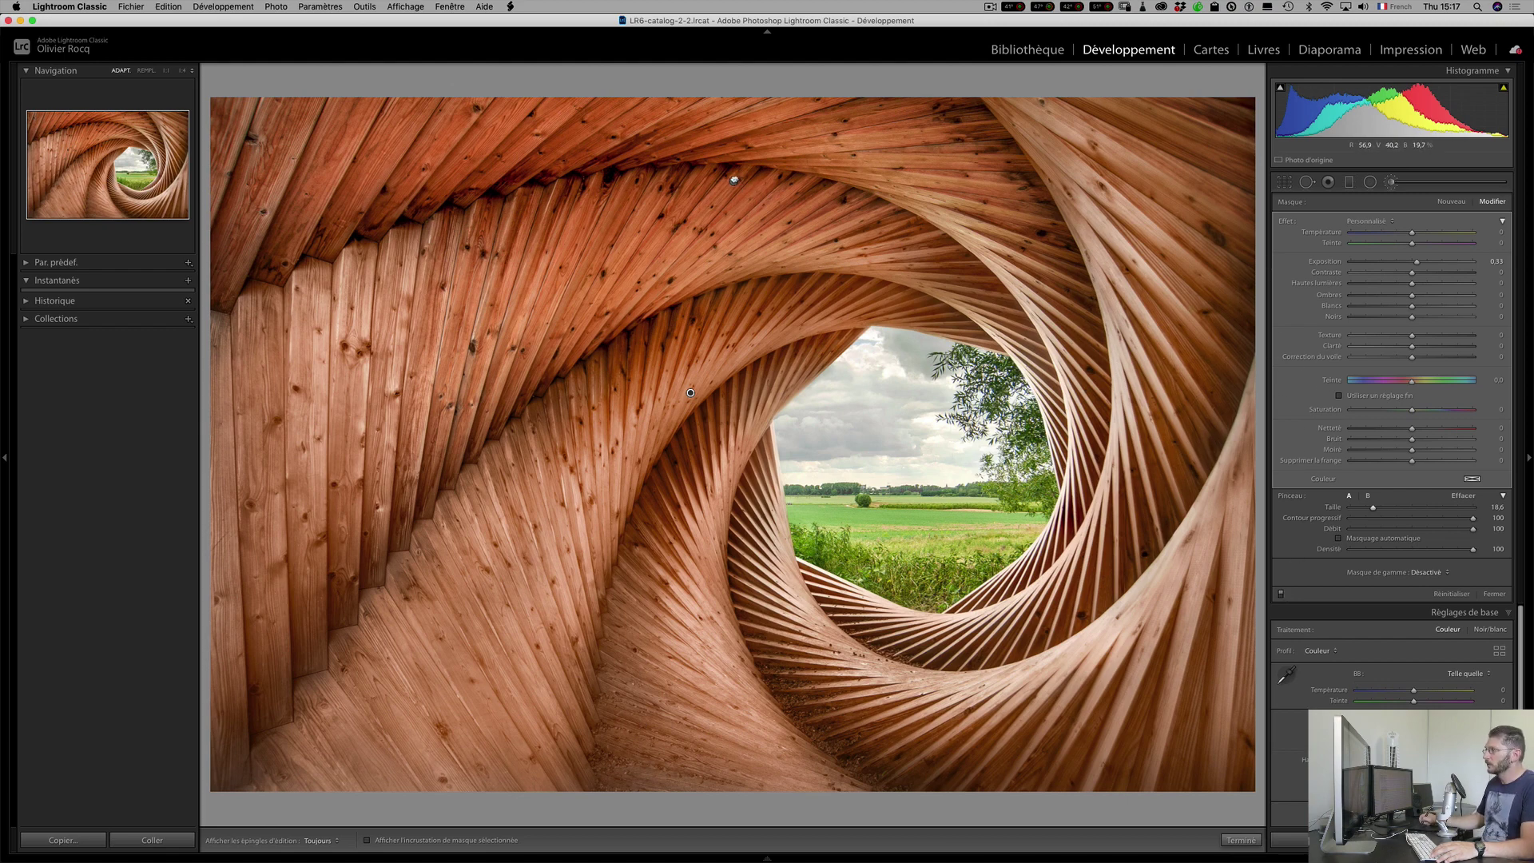
Select the darkening mask with Exposure -0.33 and set its range mask to Luminance.
mouse_move(735, 177)
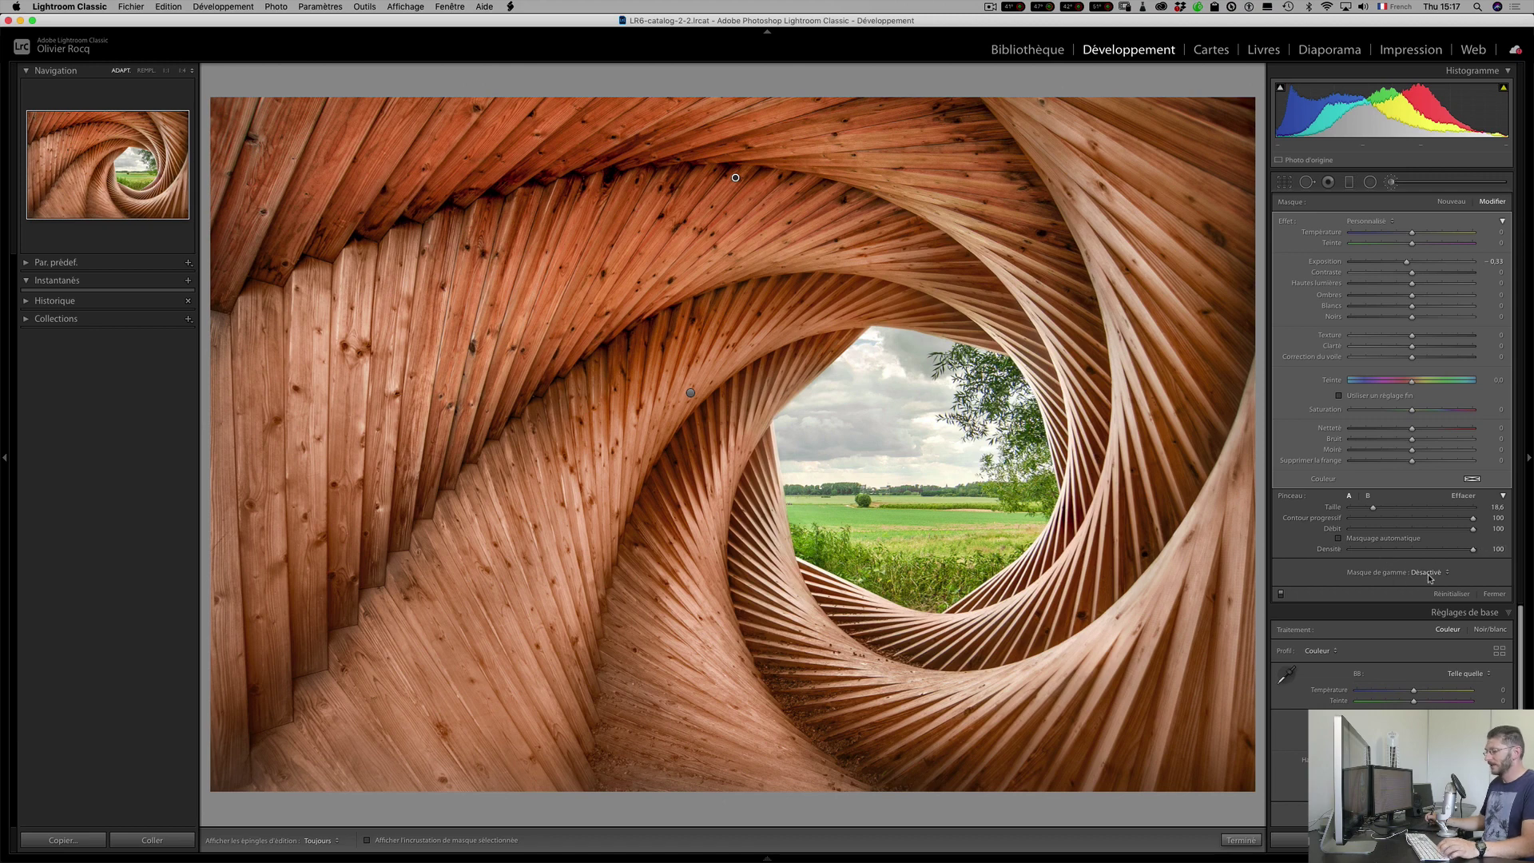
key("ctrl+q")
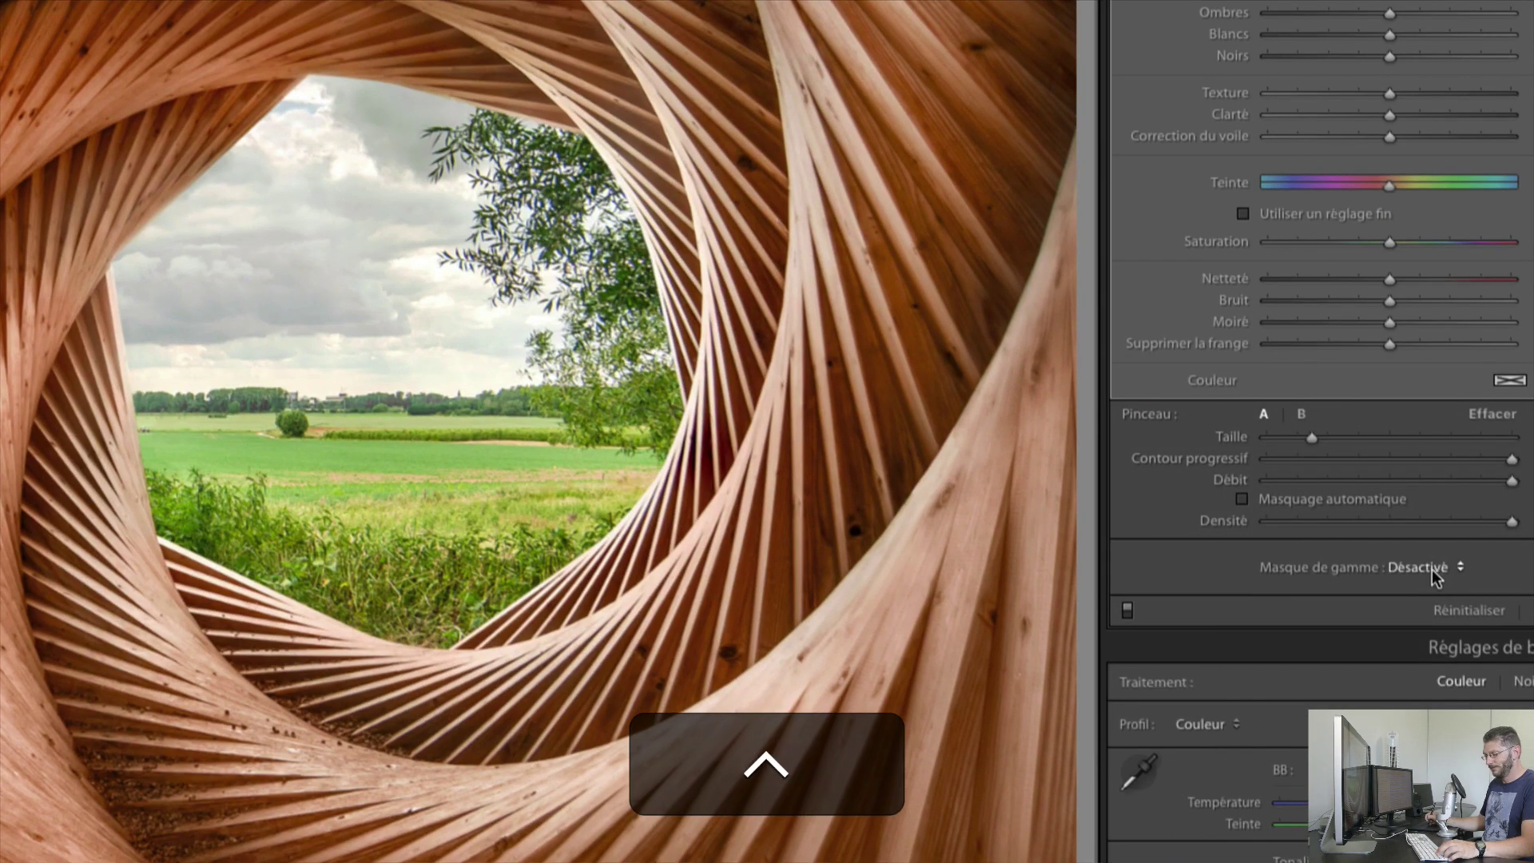
left_click(1444, 568)
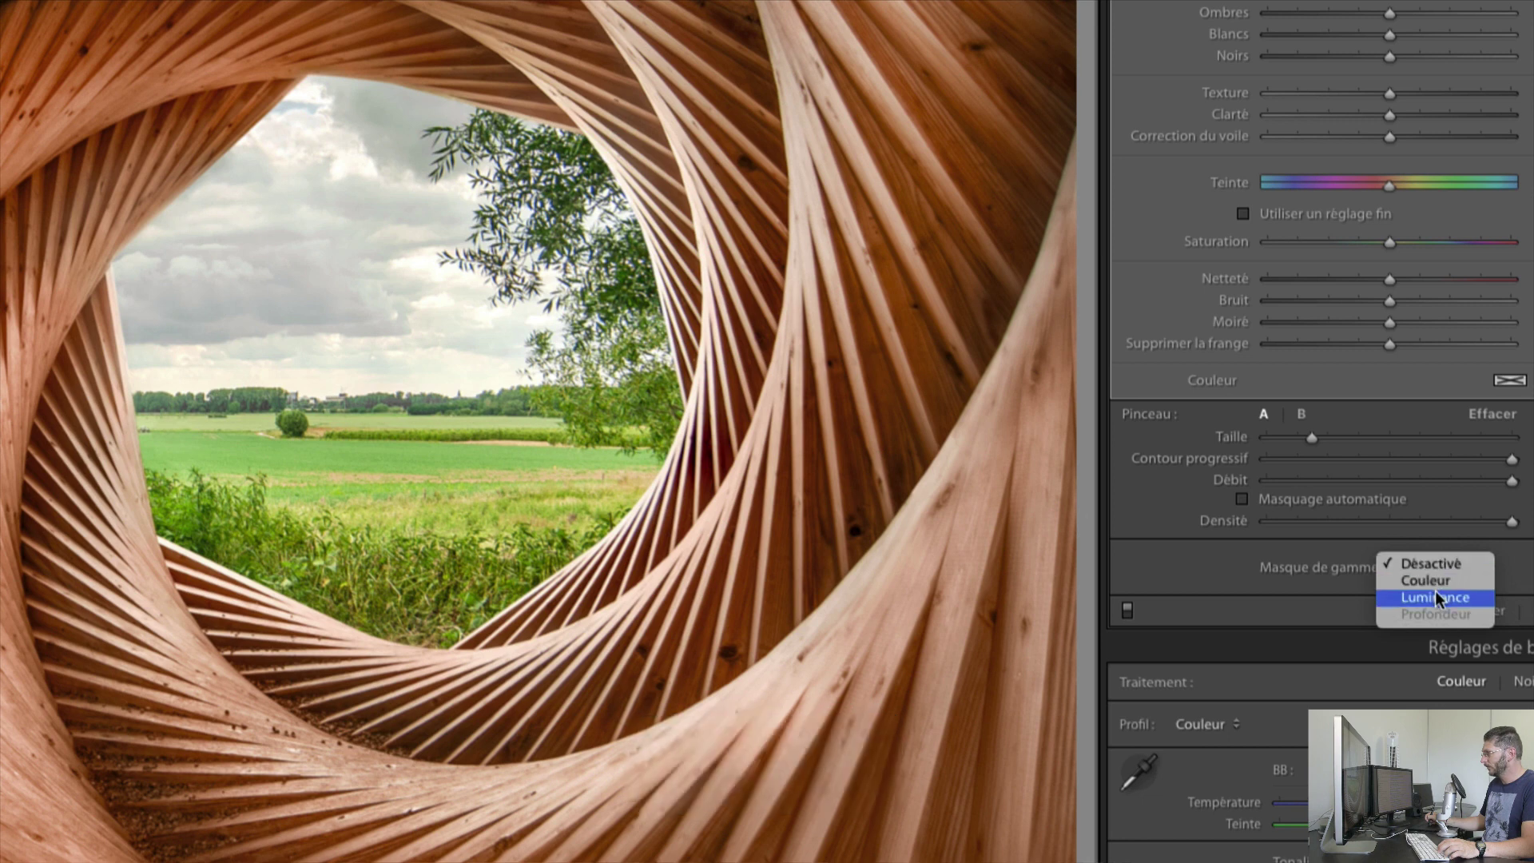
left_click(1434, 591)
left_click(1435, 580)
left_click(1434, 579)
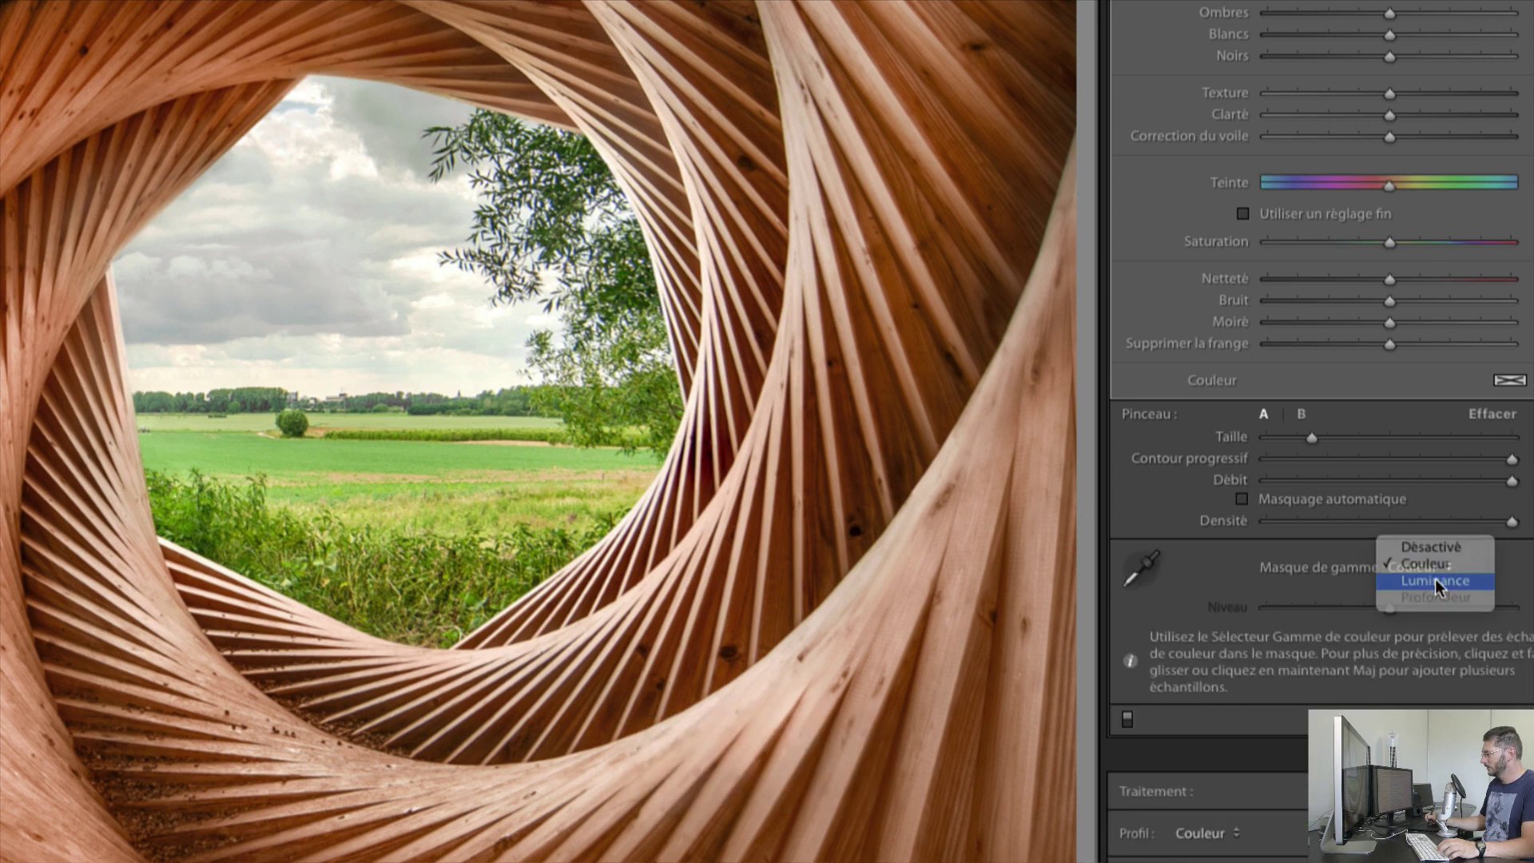
key("ctrl+q")
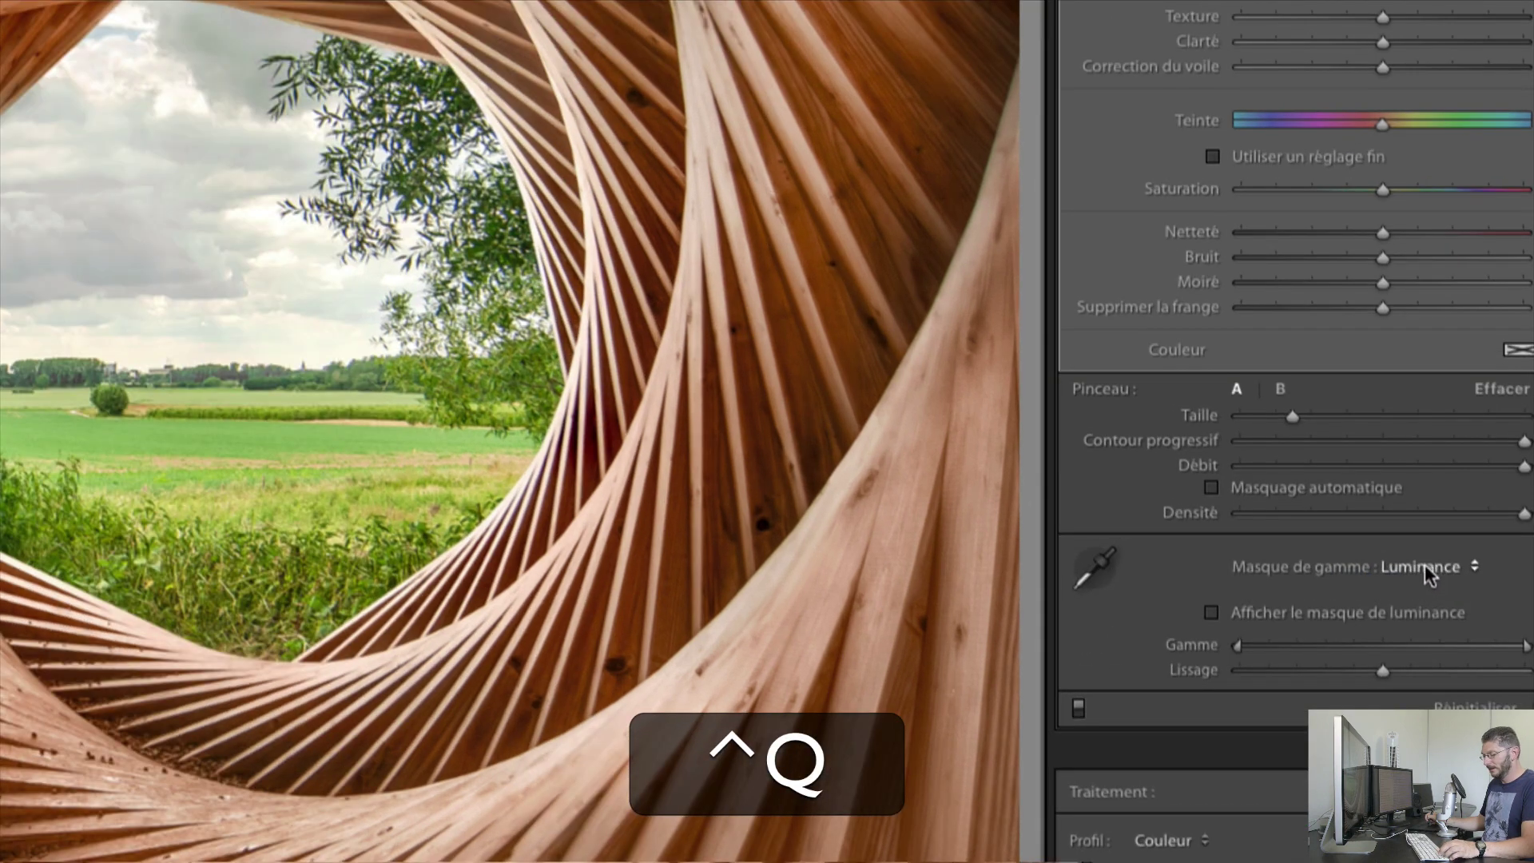
key("ctrl+less")
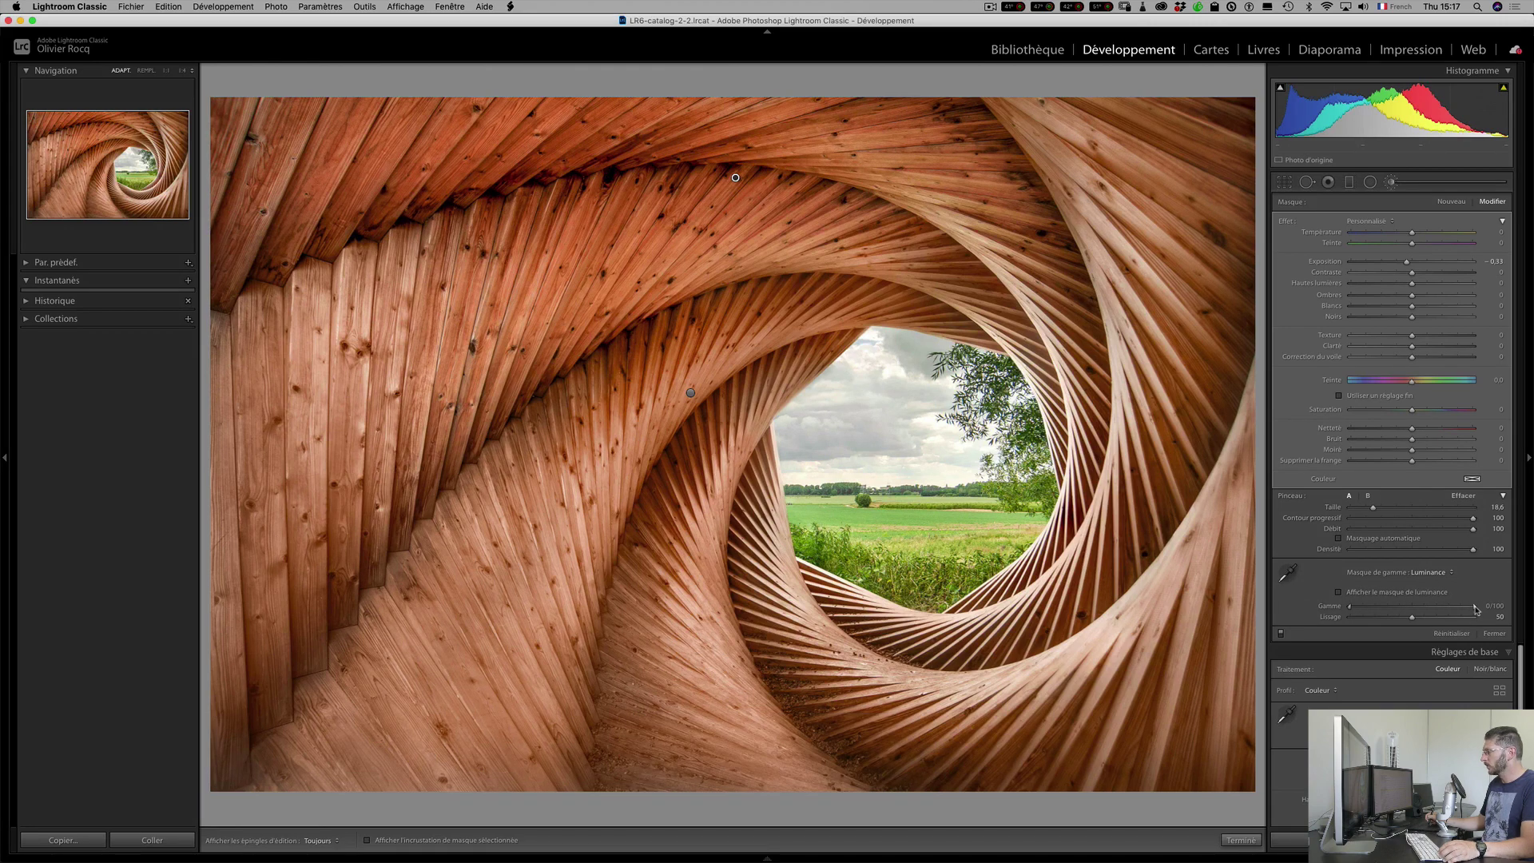
Limit the darkening mask's luminance range to 0/67 using the mask preview, and compare the photo with and without the brush adjustments.
key("alt")
key("ctrl+q")
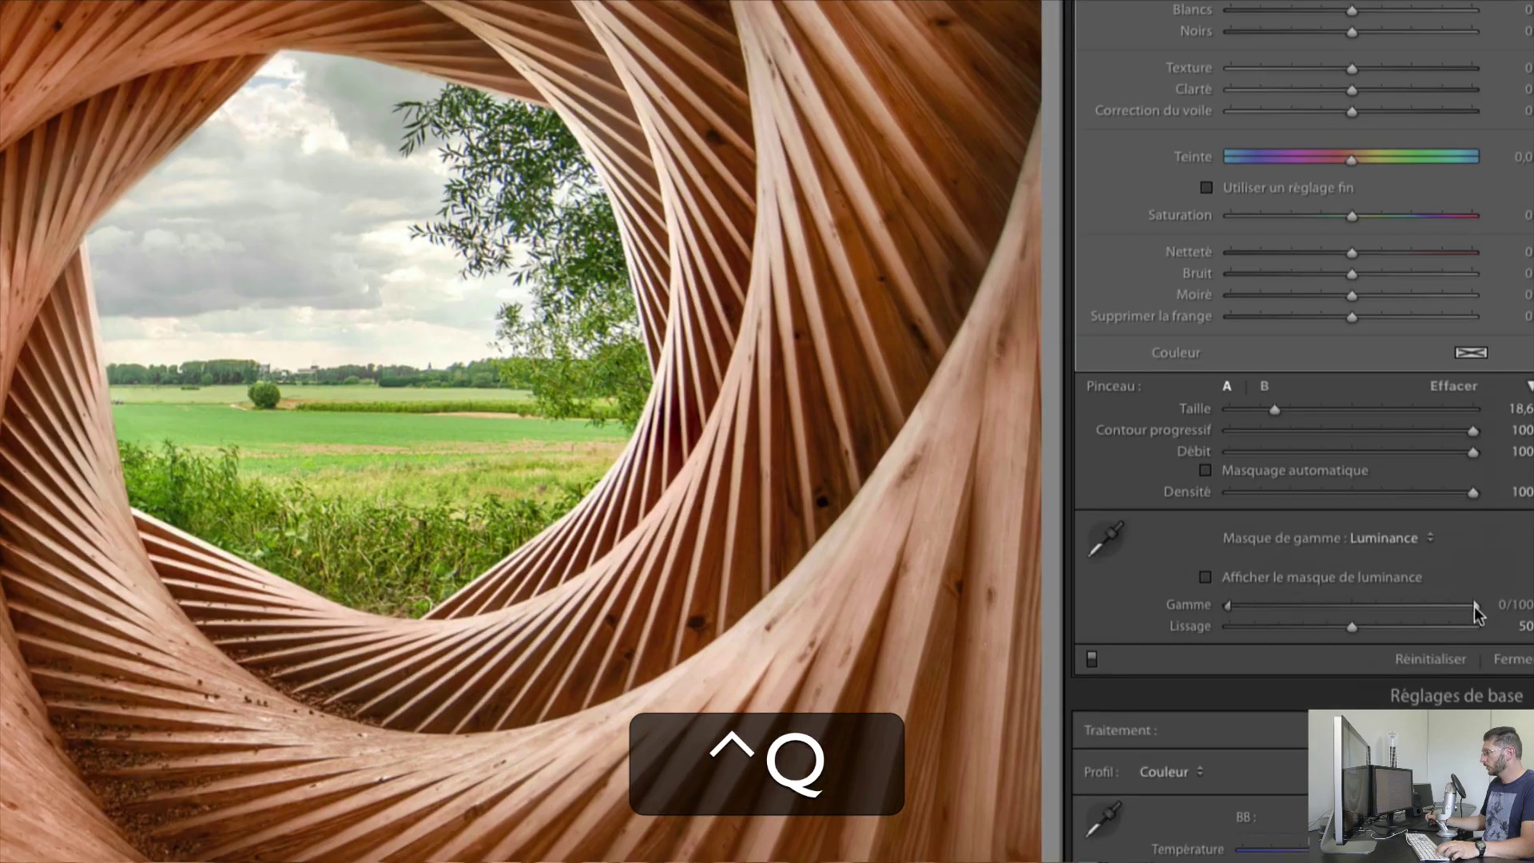
key("ctrl")
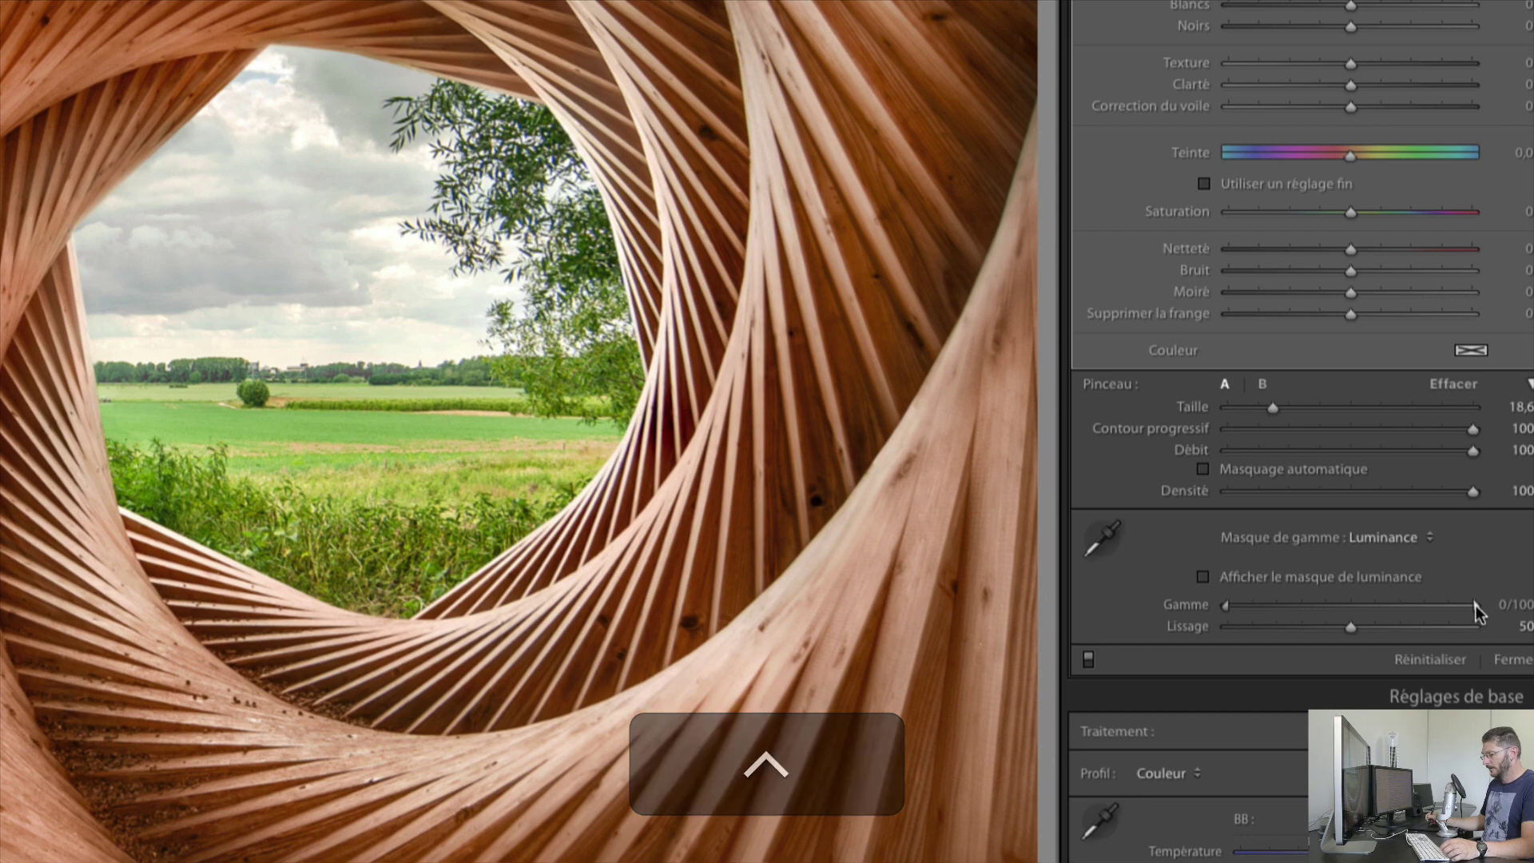
key("ctrl+q")
key("ctrl+less")
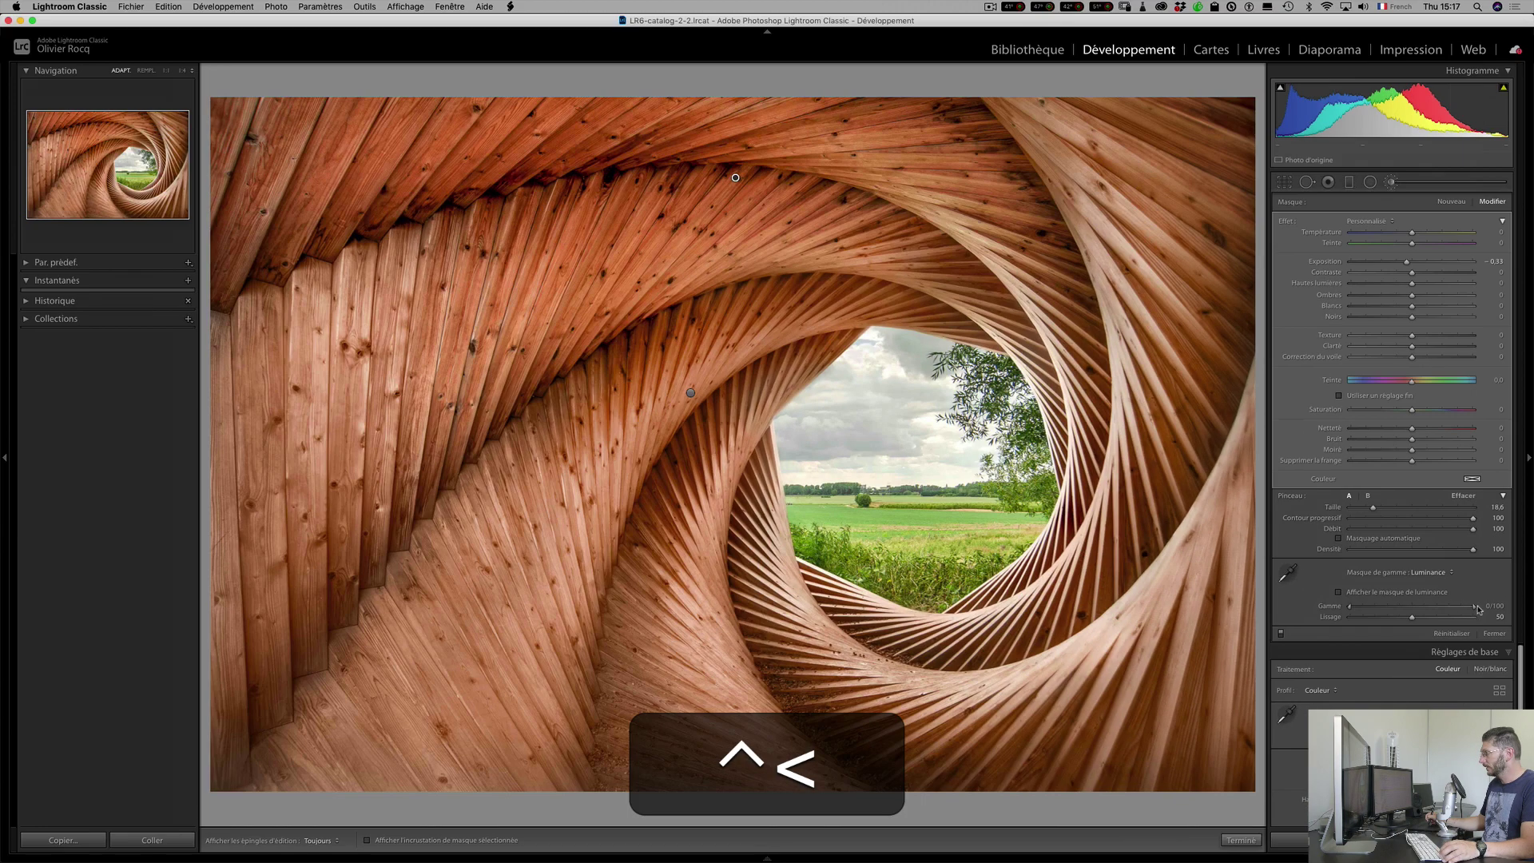
left_click(1474, 606, "alt")
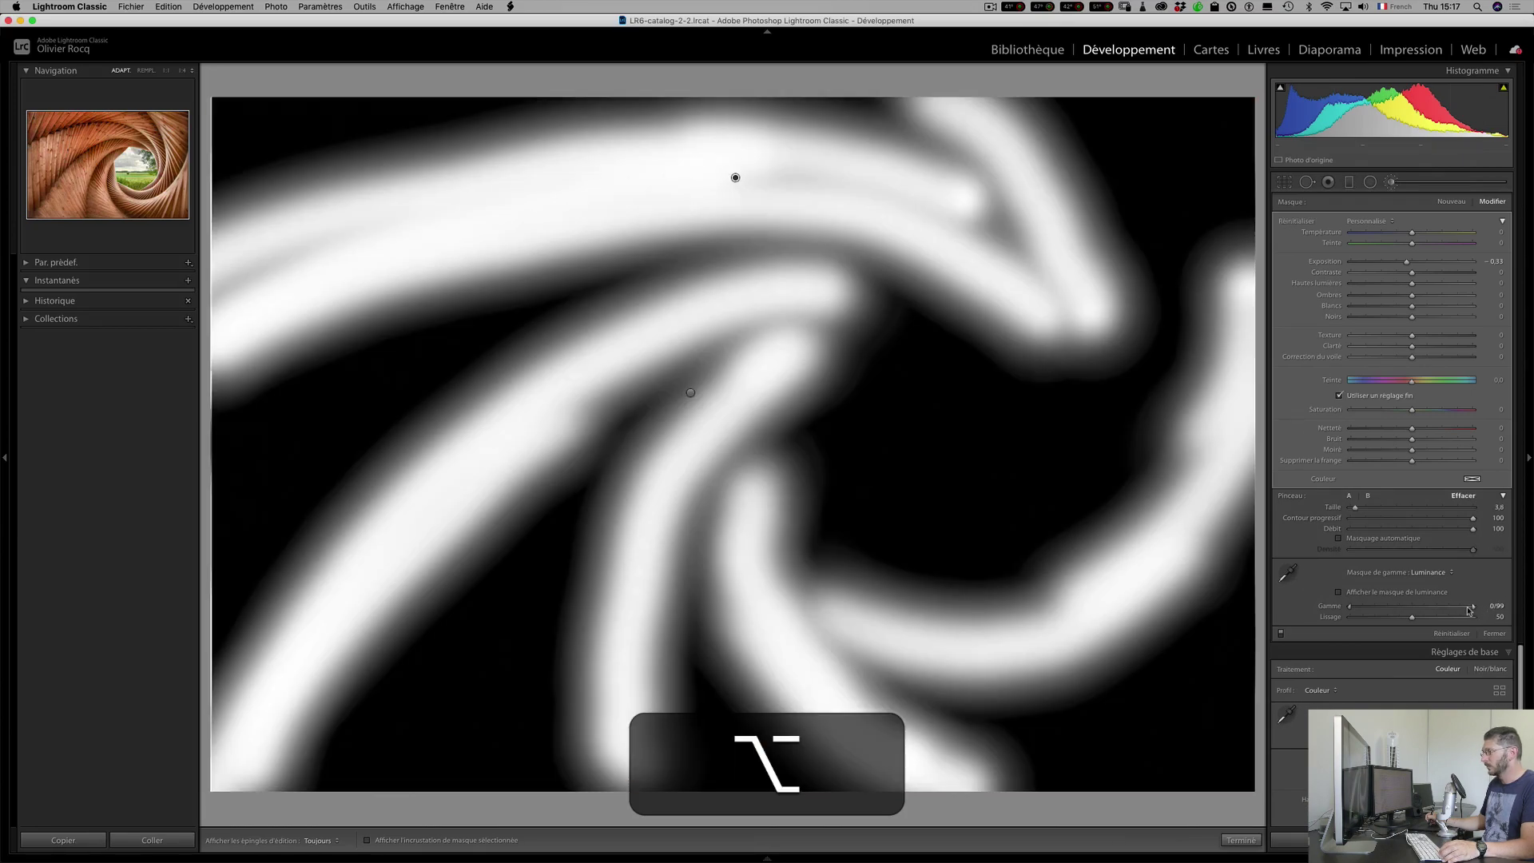
left_click_drag(1468, 611, 1434, 613)
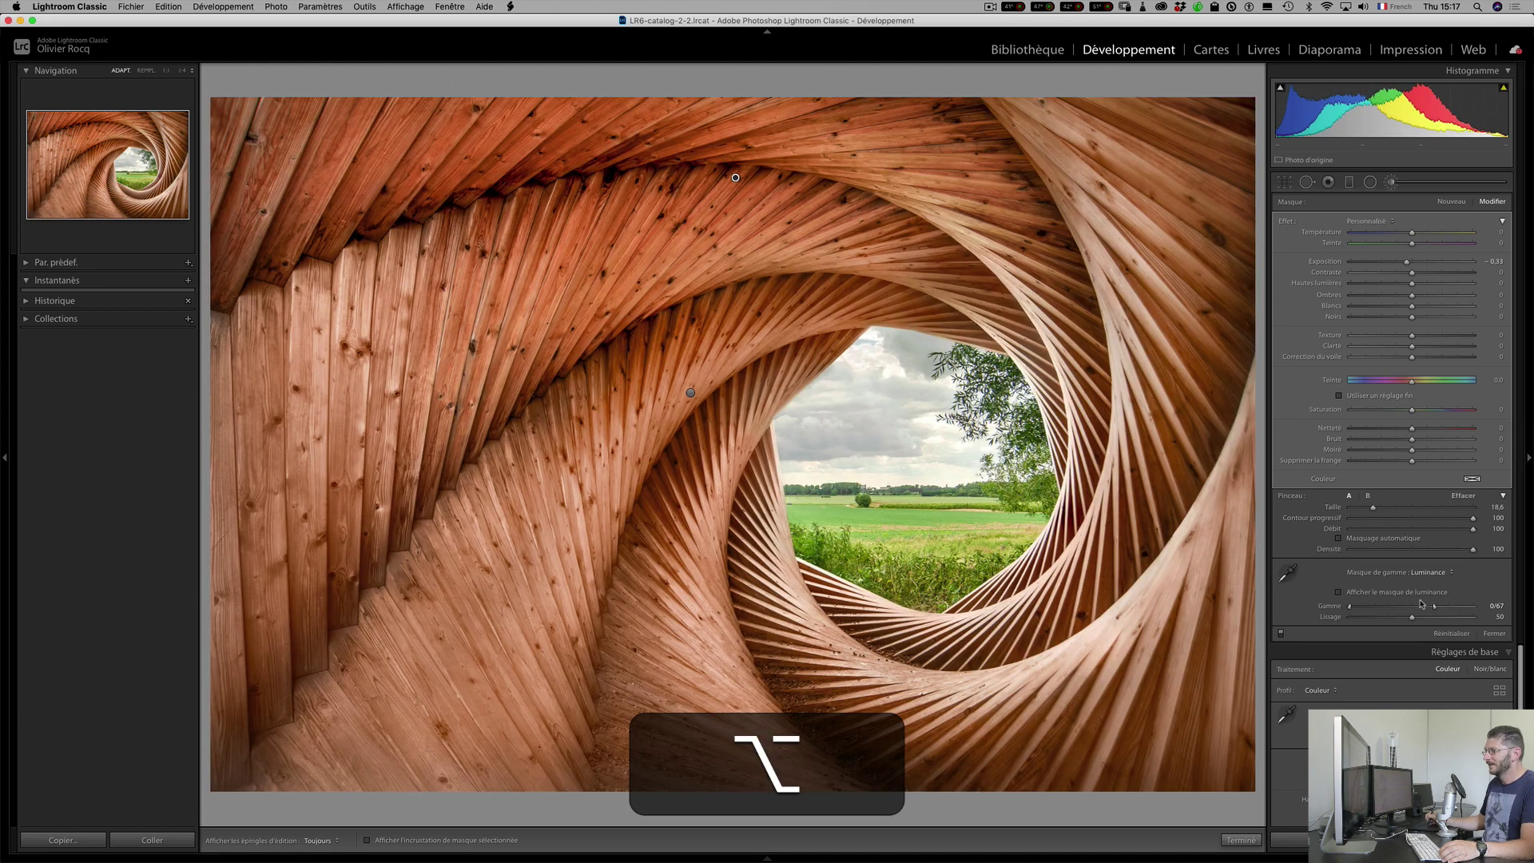
left_click(1281, 633)
left_click(1281, 633)
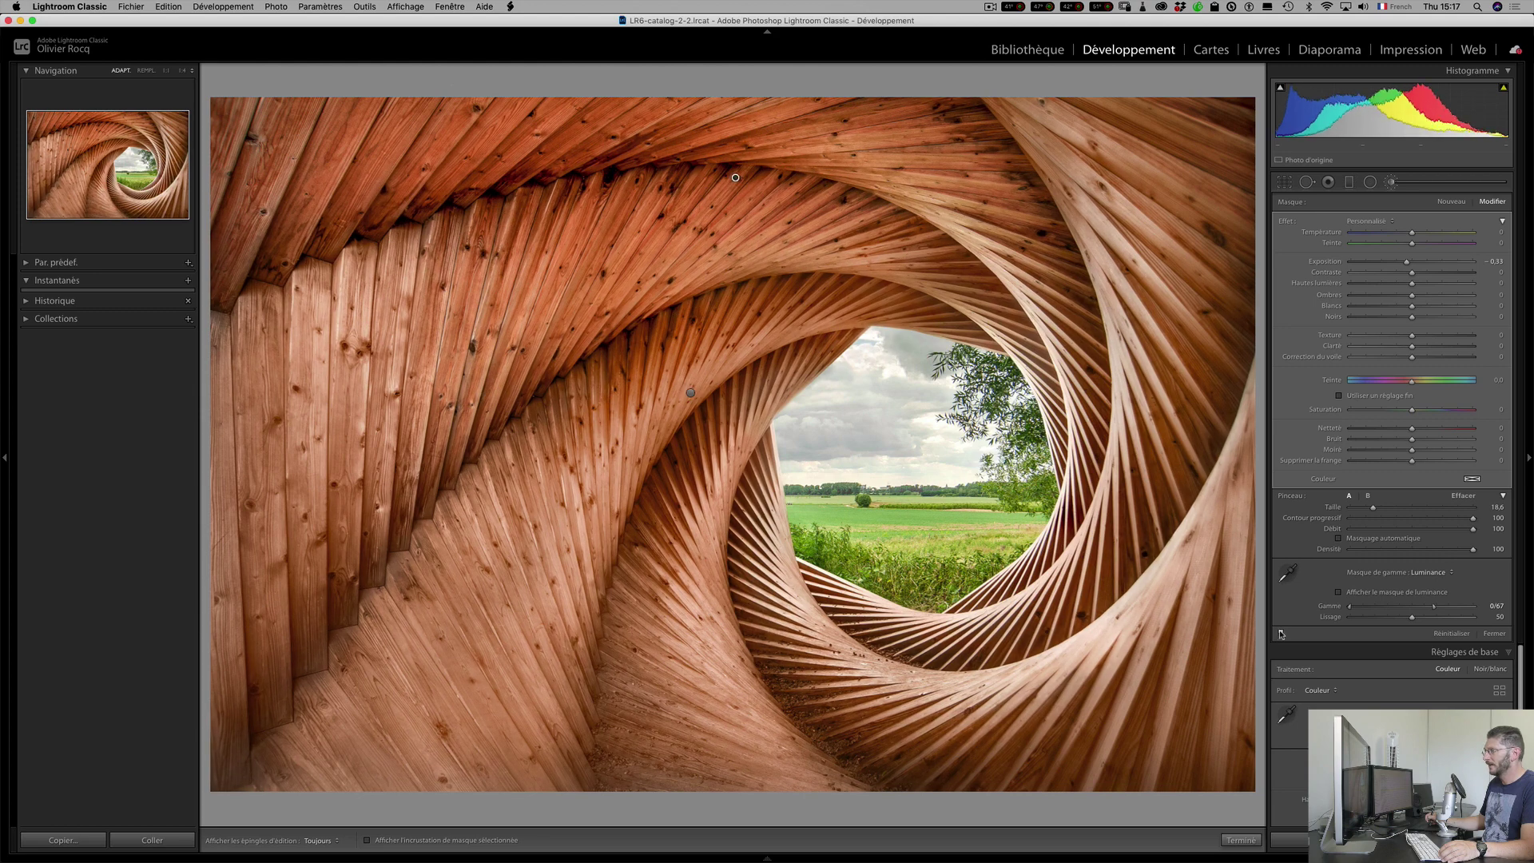
left_click(1280, 634)
left_click(1280, 633)
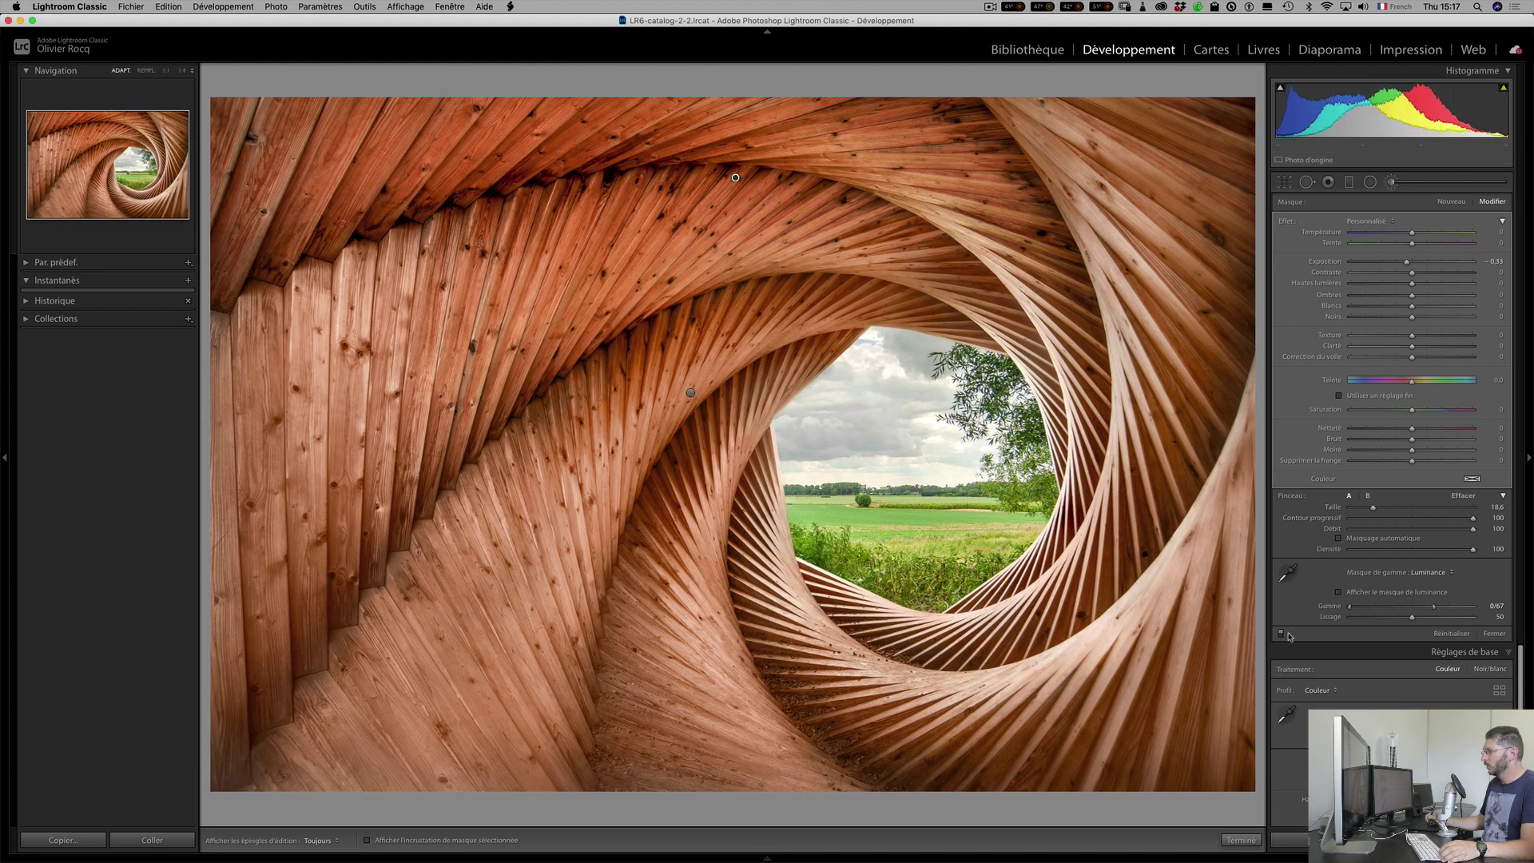
Give the brightening mask with Exposure 0.33 a Luminance range mask and limit its range to 24/100 using the mask preview.
left_click(690, 393)
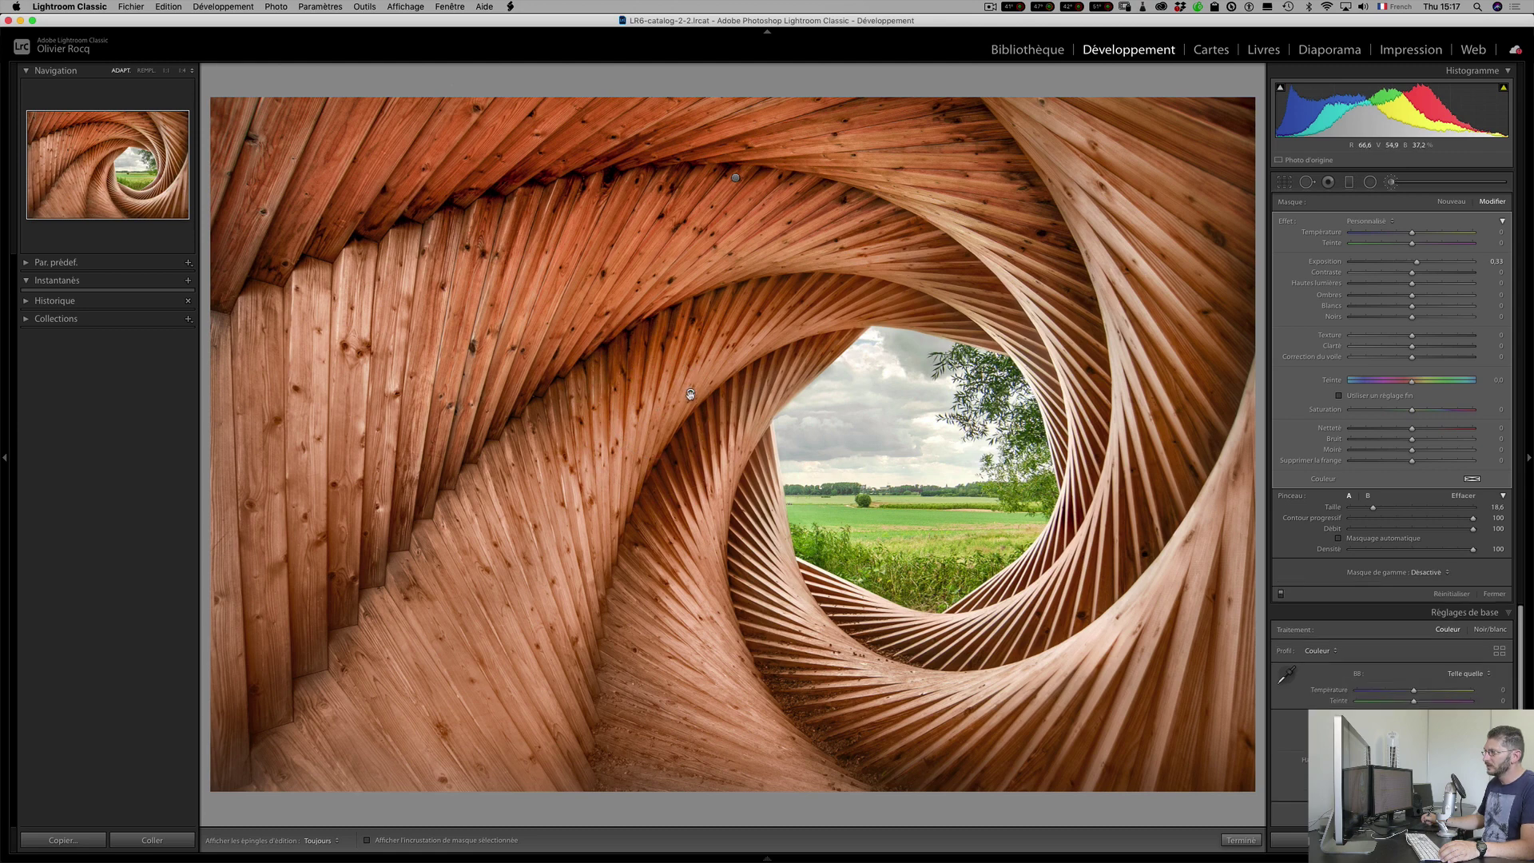
mouse_move(690, 394)
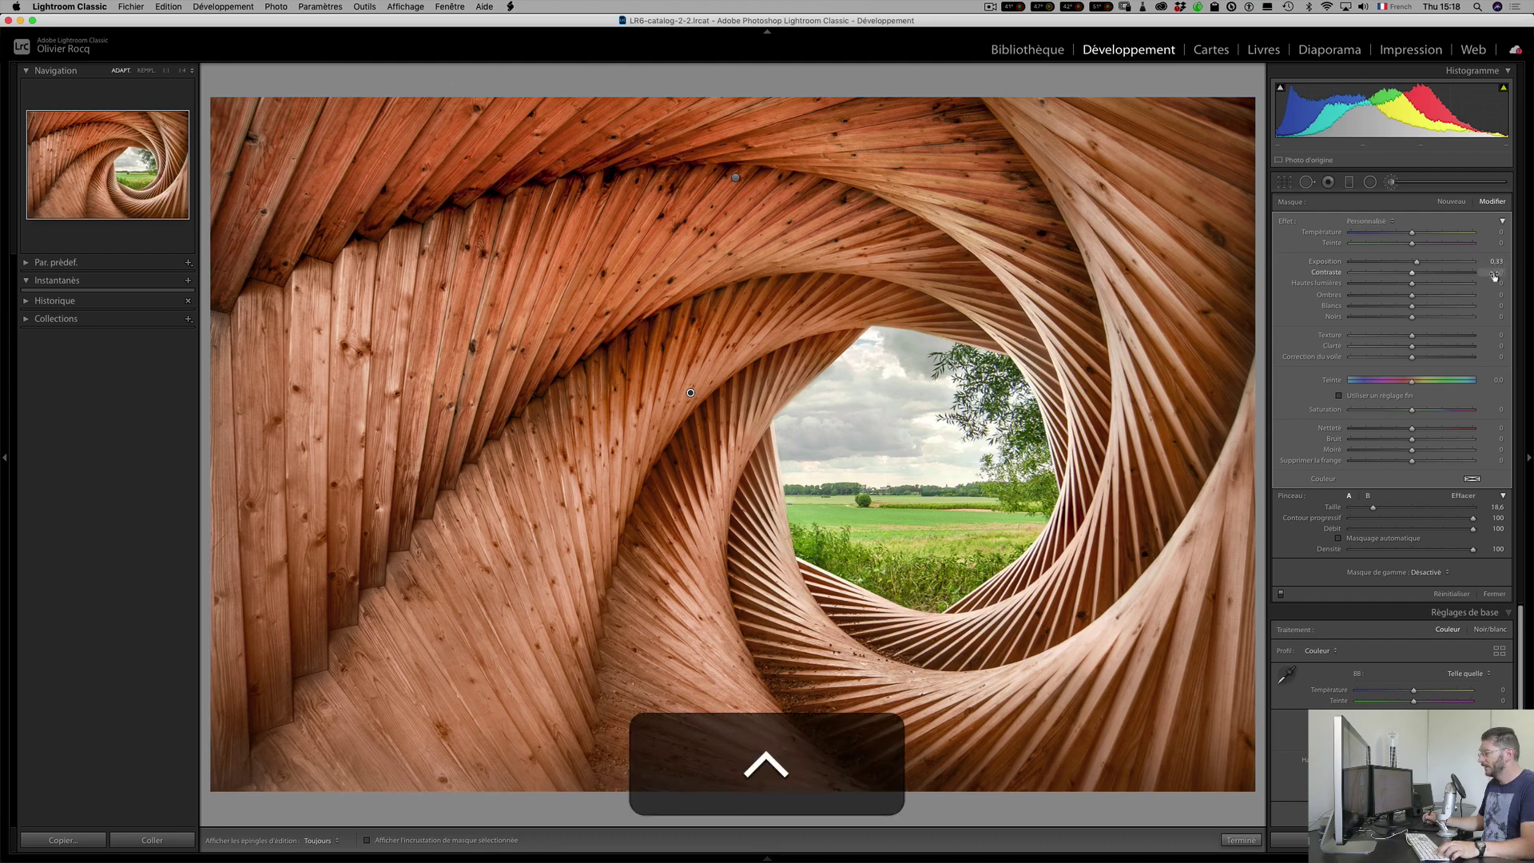
key("ctrl+q")
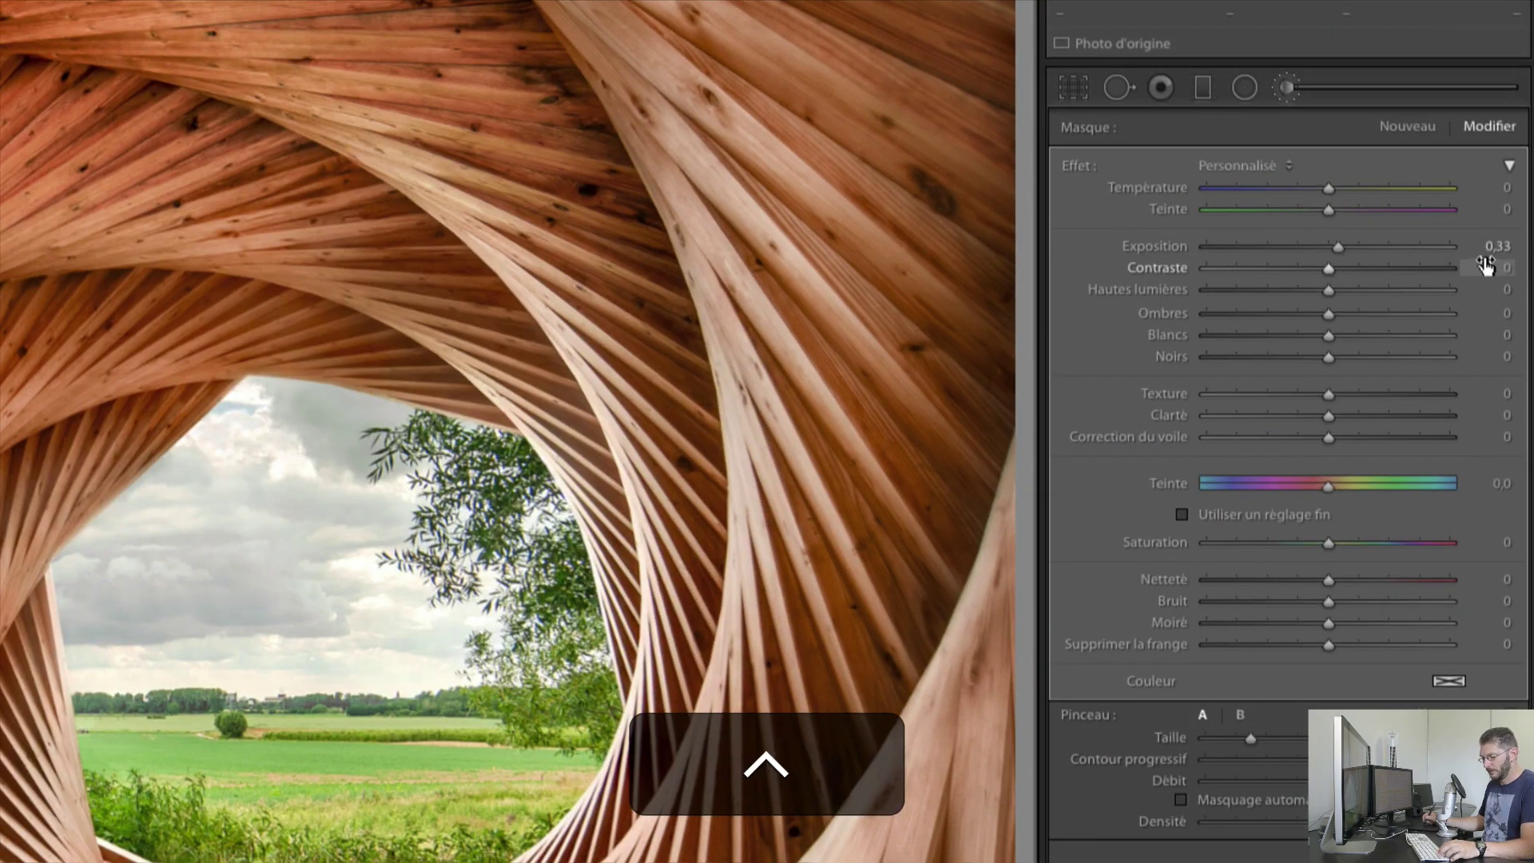
key("ctrl+less")
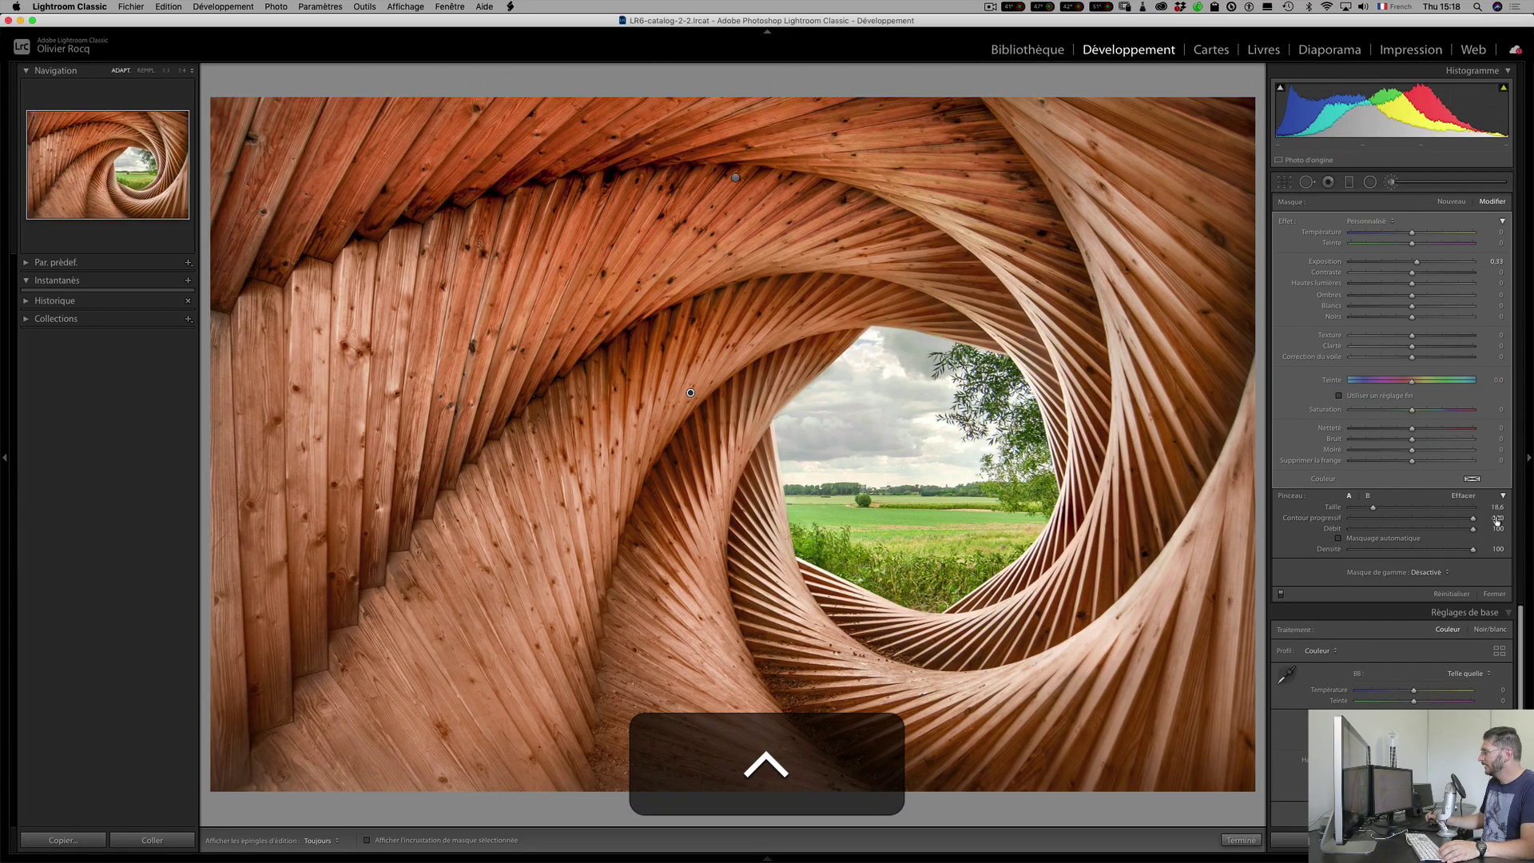
left_click(1430, 572)
key("ctrl+q")
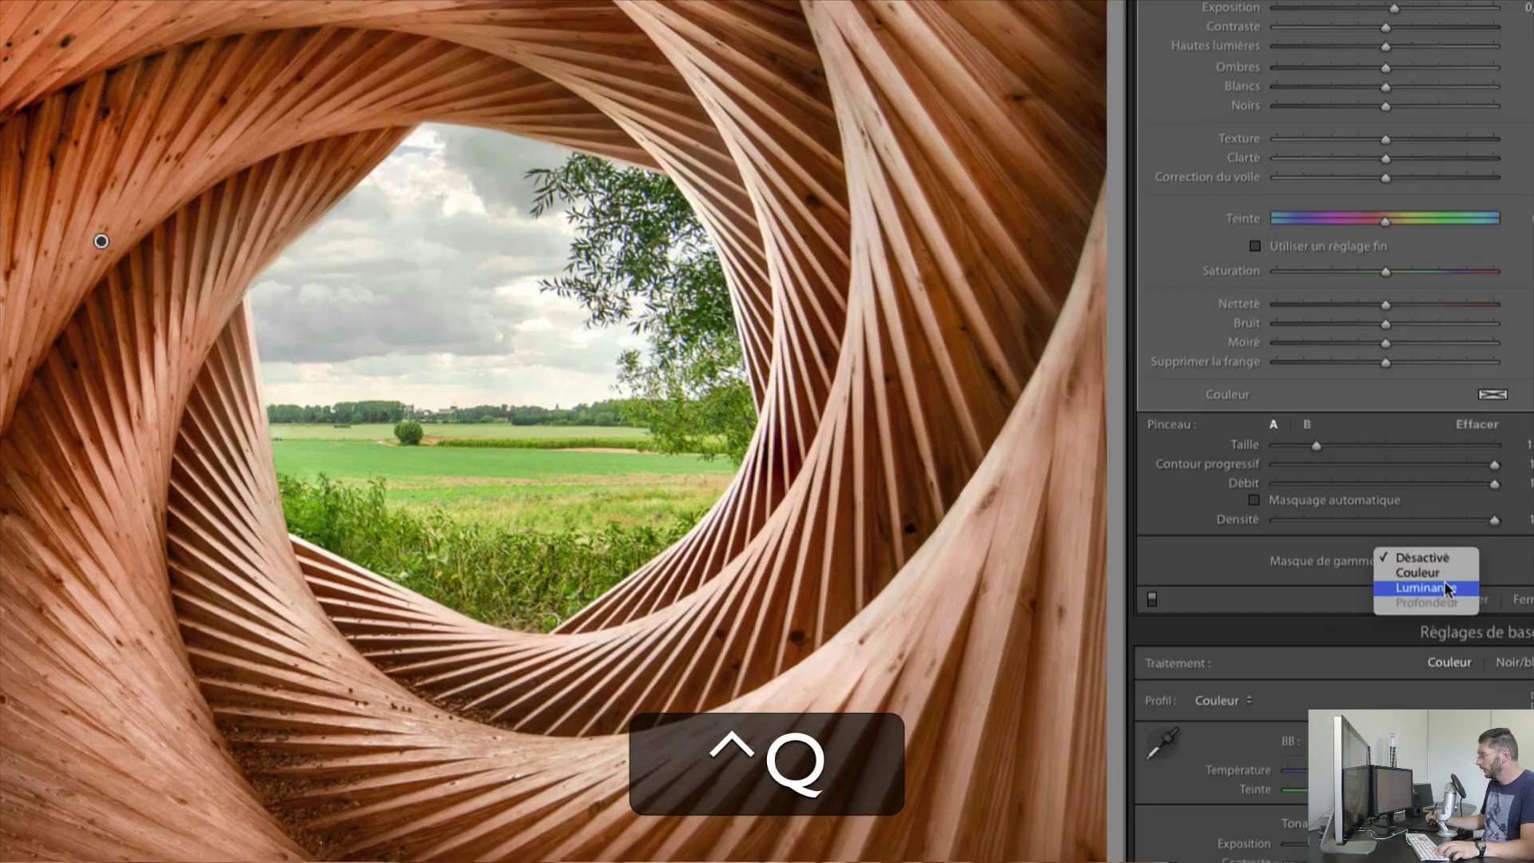
left_click(1443, 587)
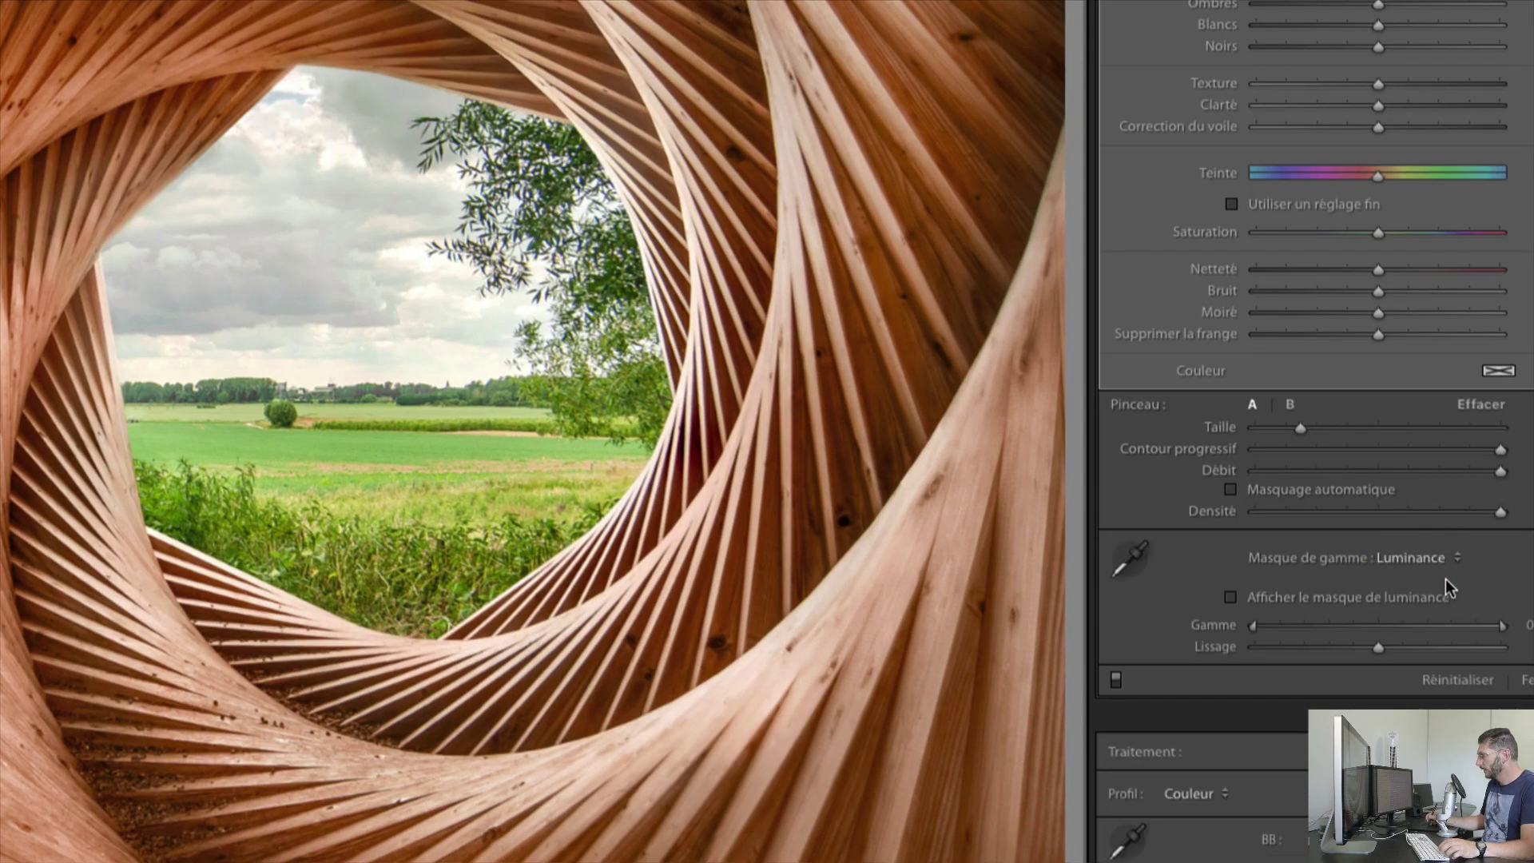
key("ctrl+q")
key("ctrl+less")
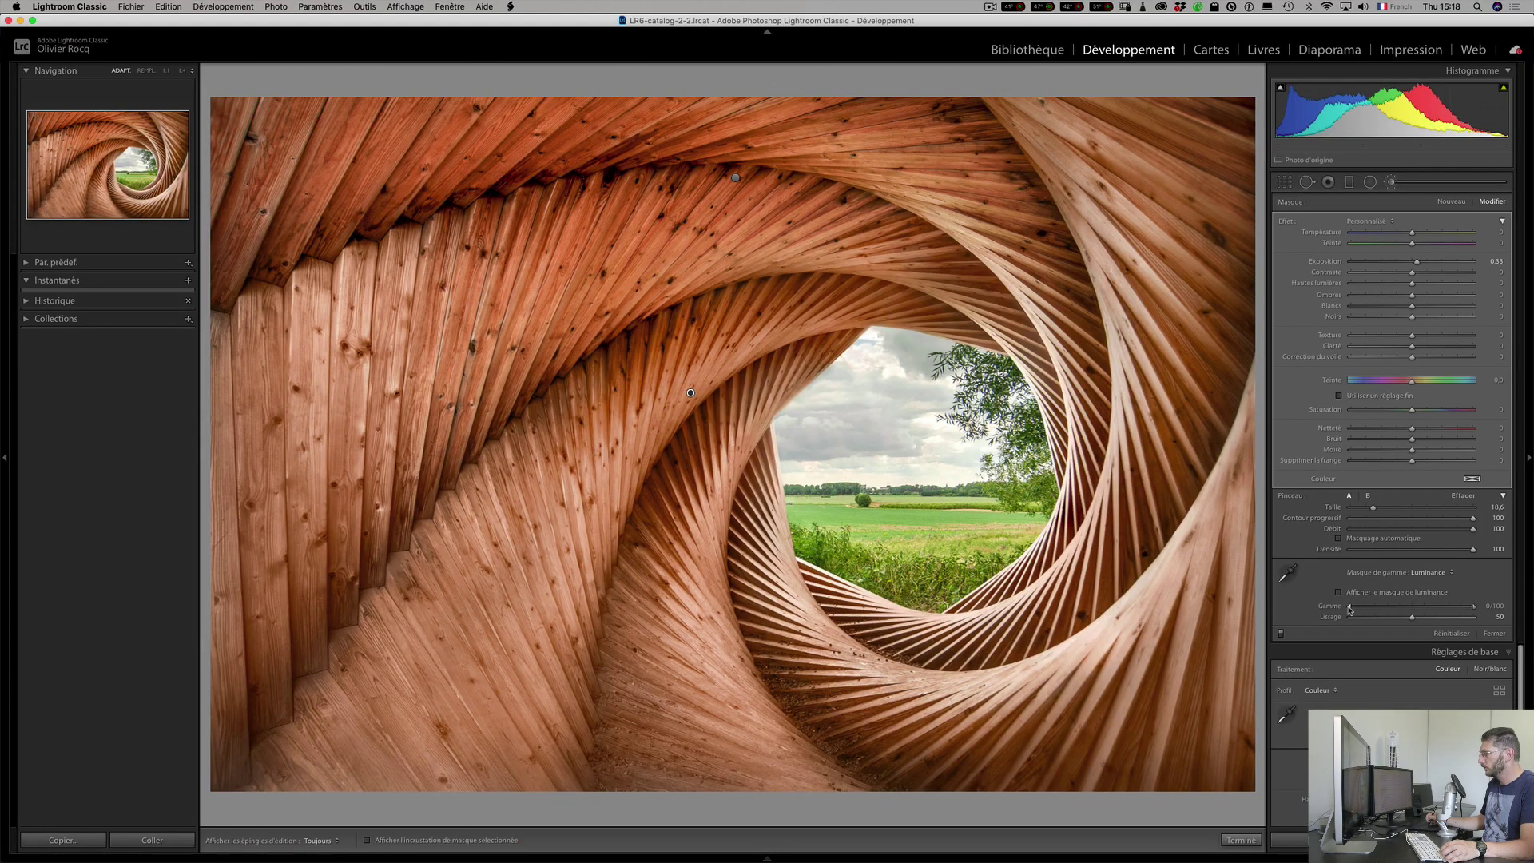
left_click(1350, 610, "alt")
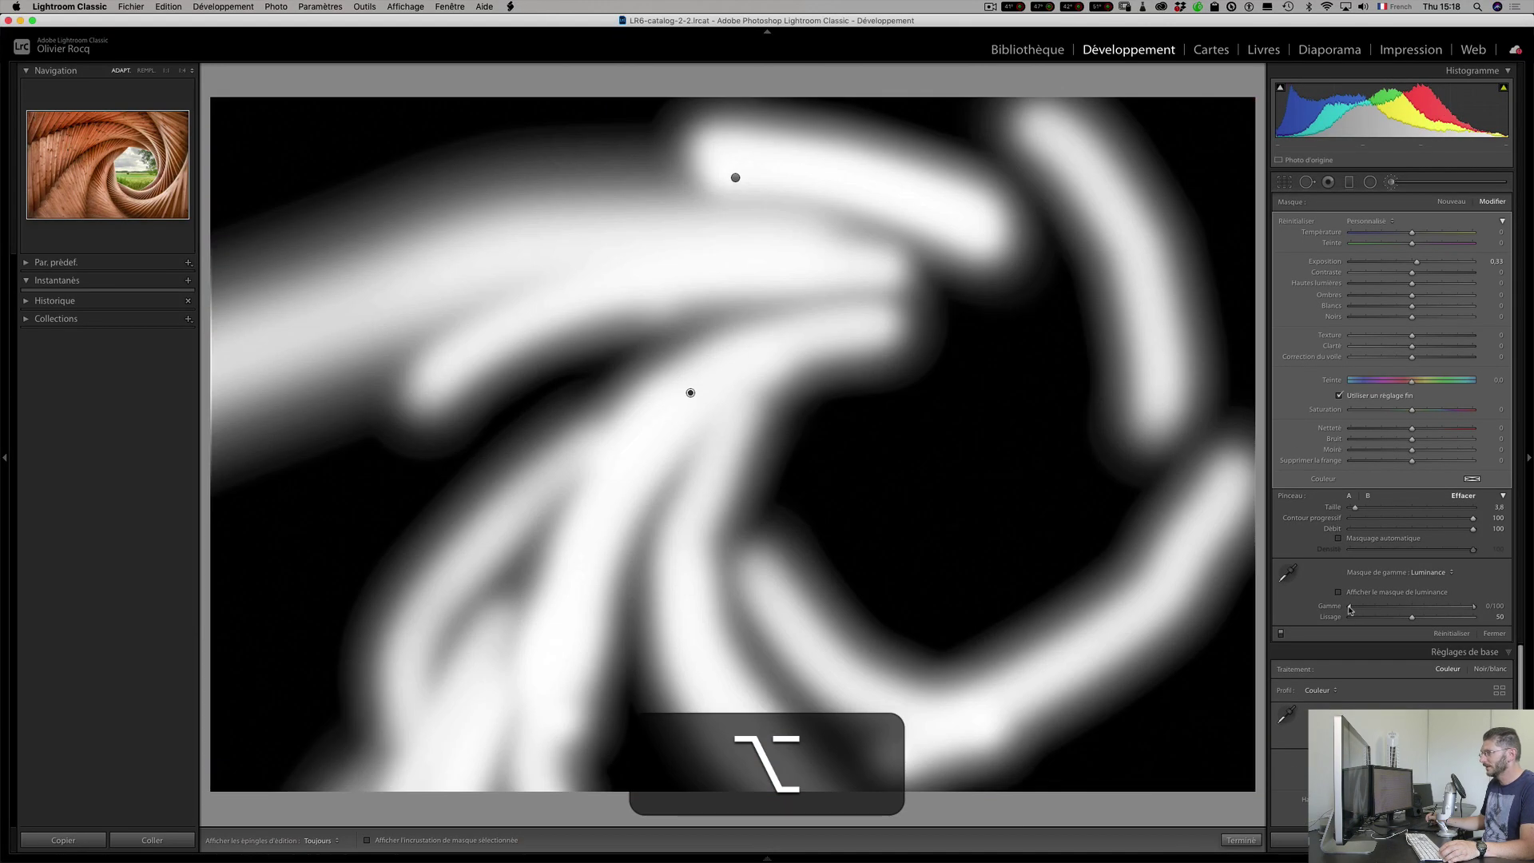
left_click_drag(1350, 609, 1378, 608)
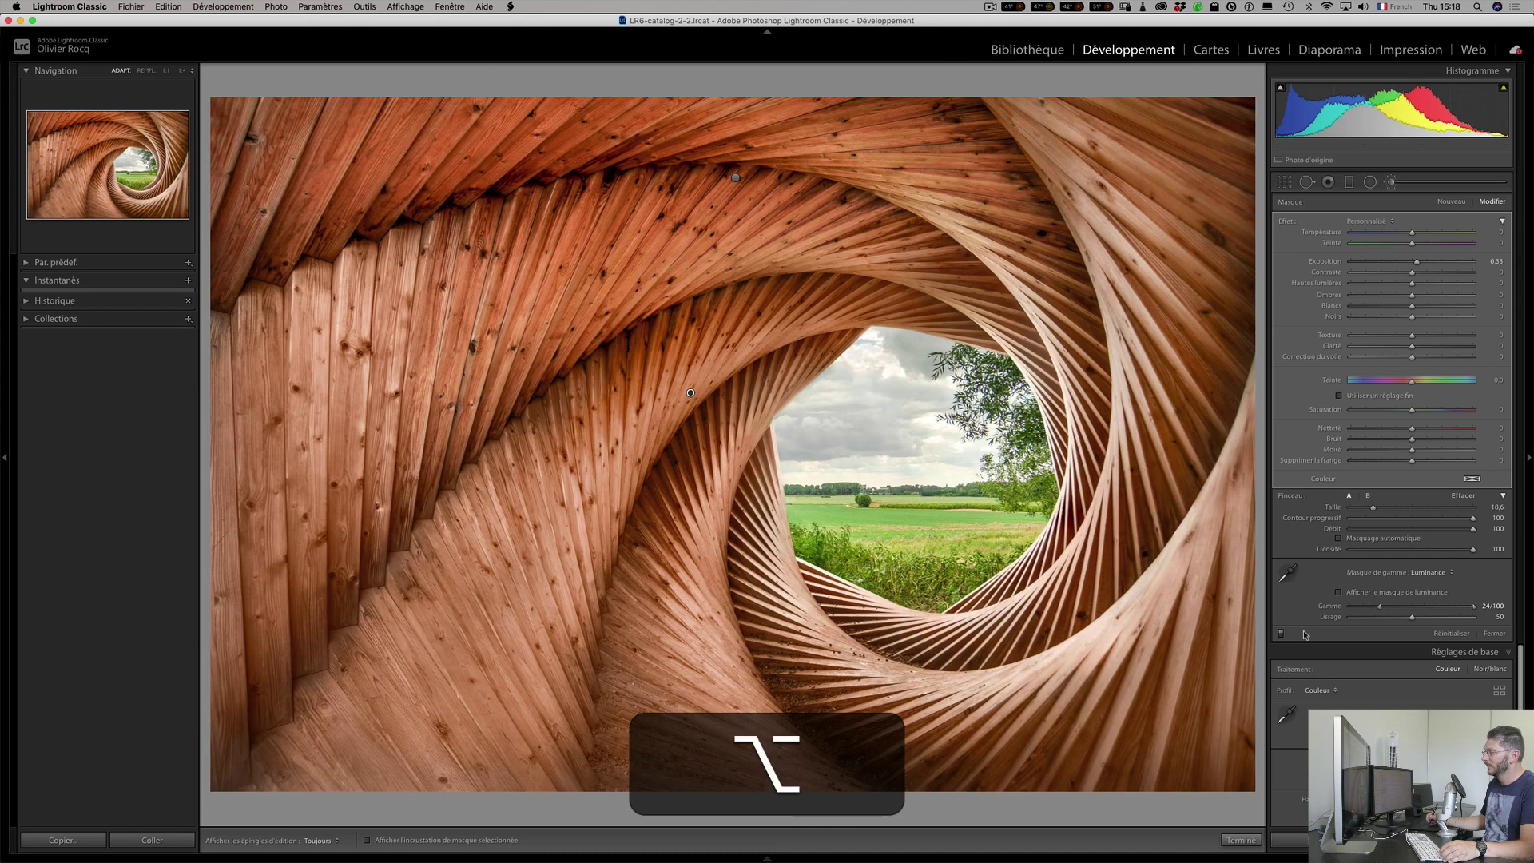
Compare the photo with the luminance-limited brush masks switched off and on.
left_click(1282, 634)
left_click(1282, 633)
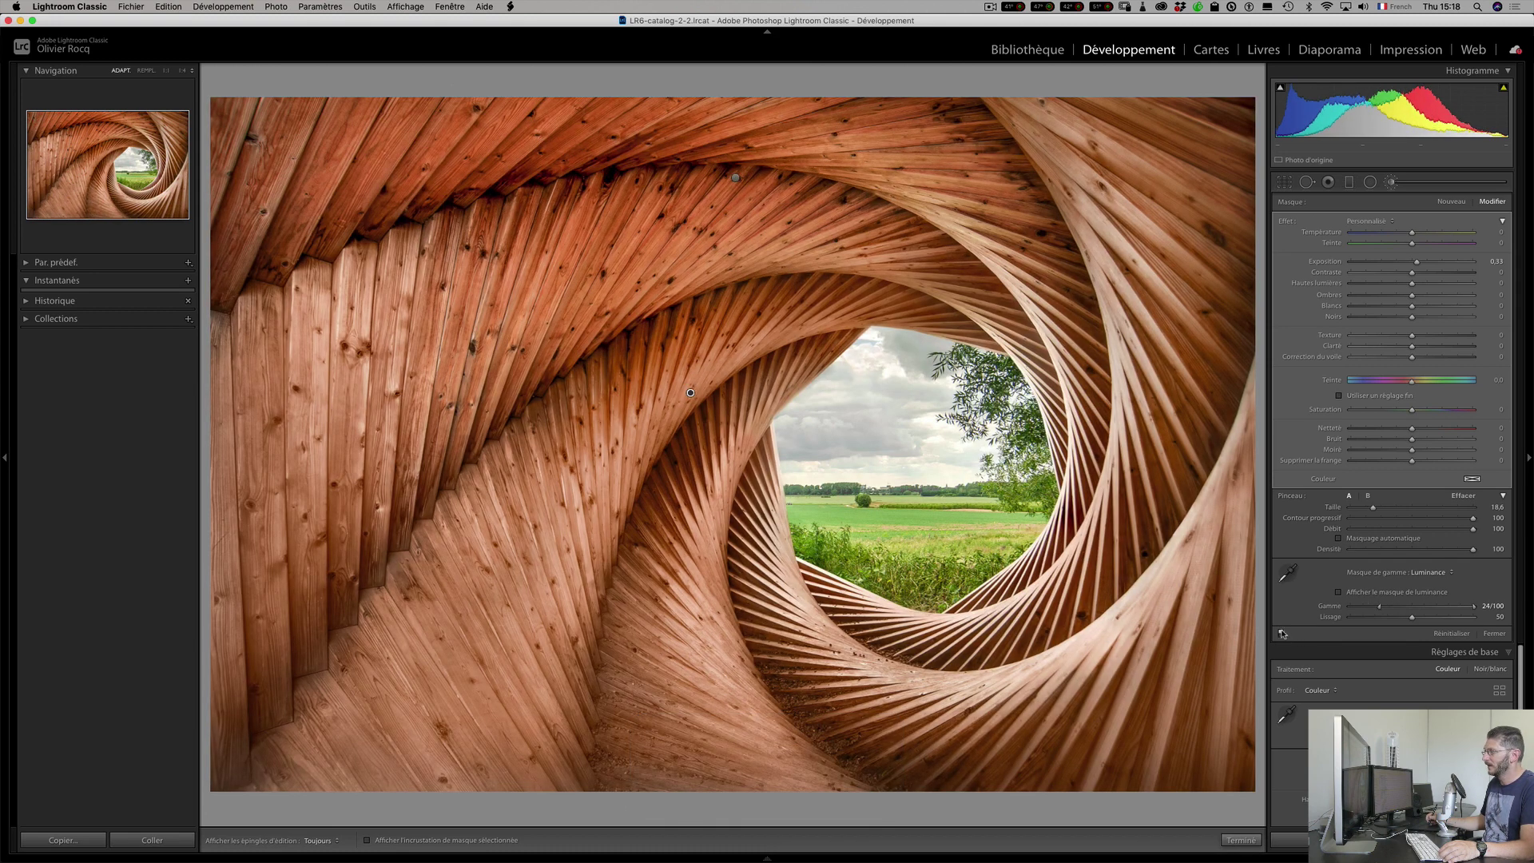
left_click(1282, 633)
left_click(1279, 634)
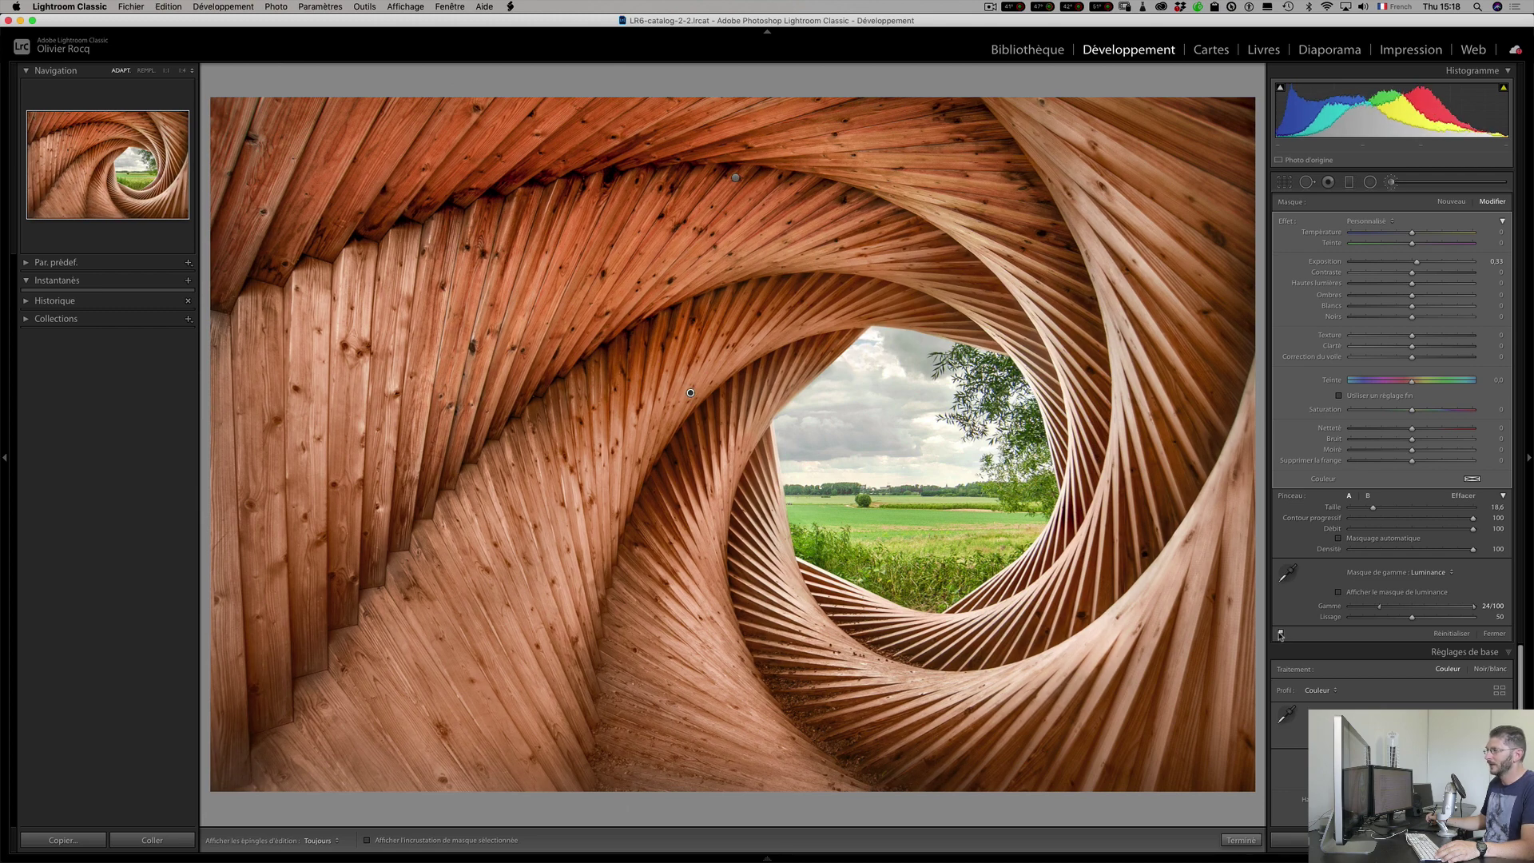
left_click(1279, 634)
left_click(1280, 634)
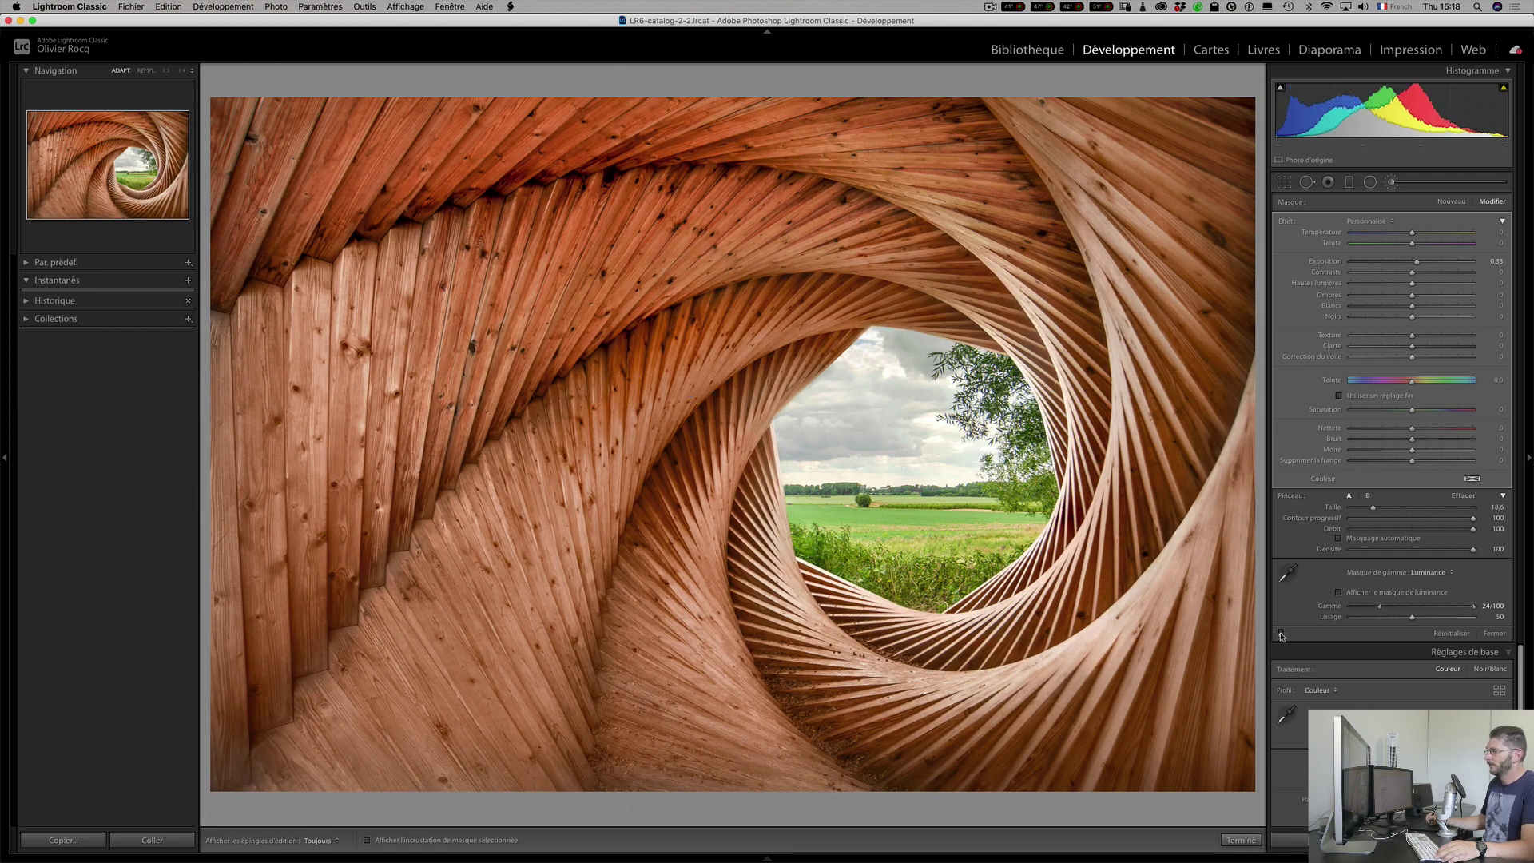
left_click(1279, 634)
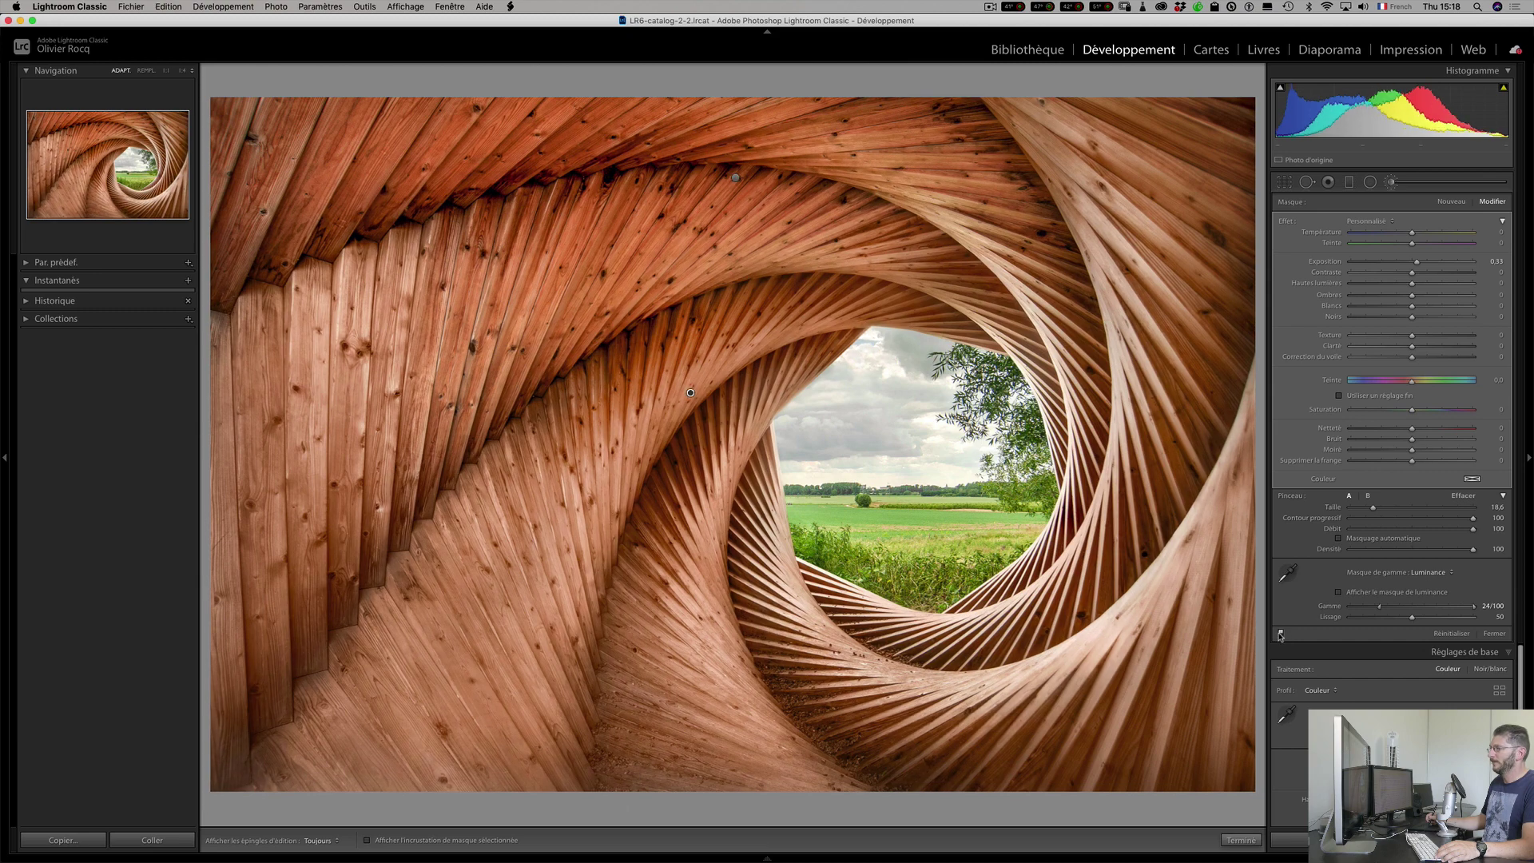
left_click(1278, 634)
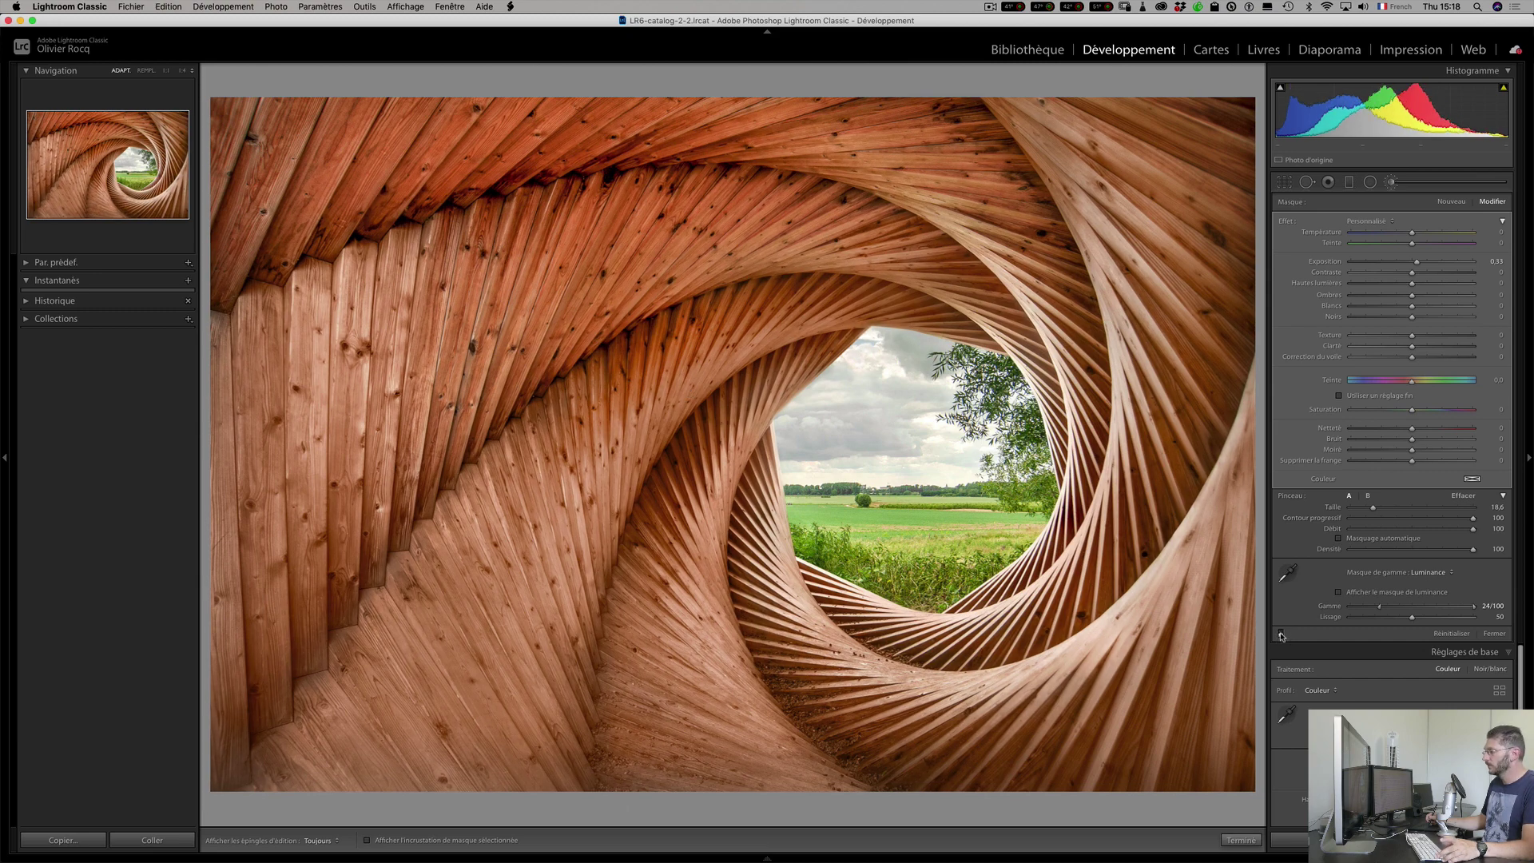
left_click(1279, 635)
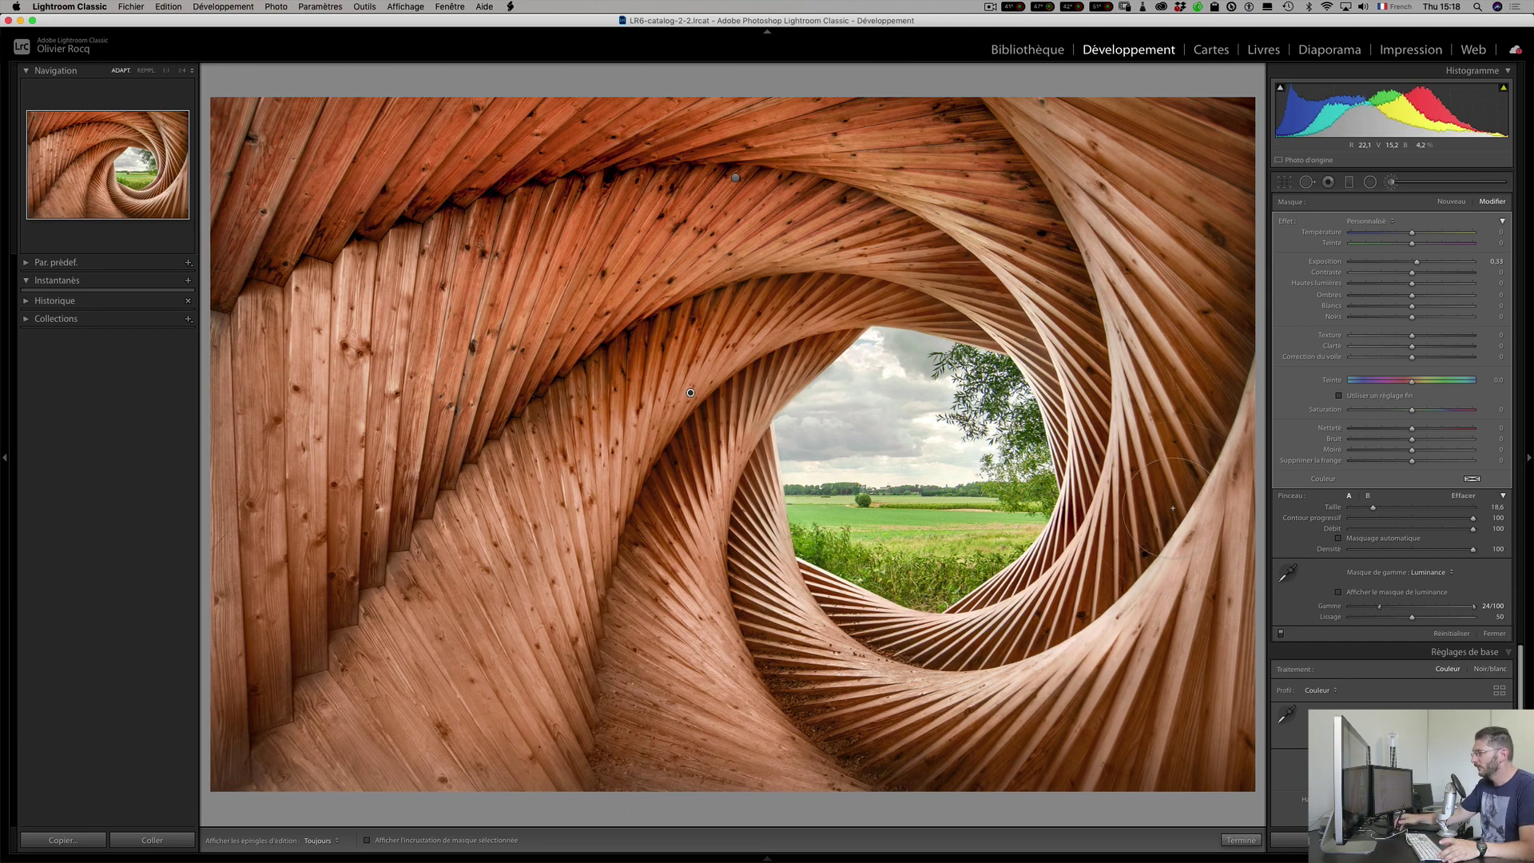